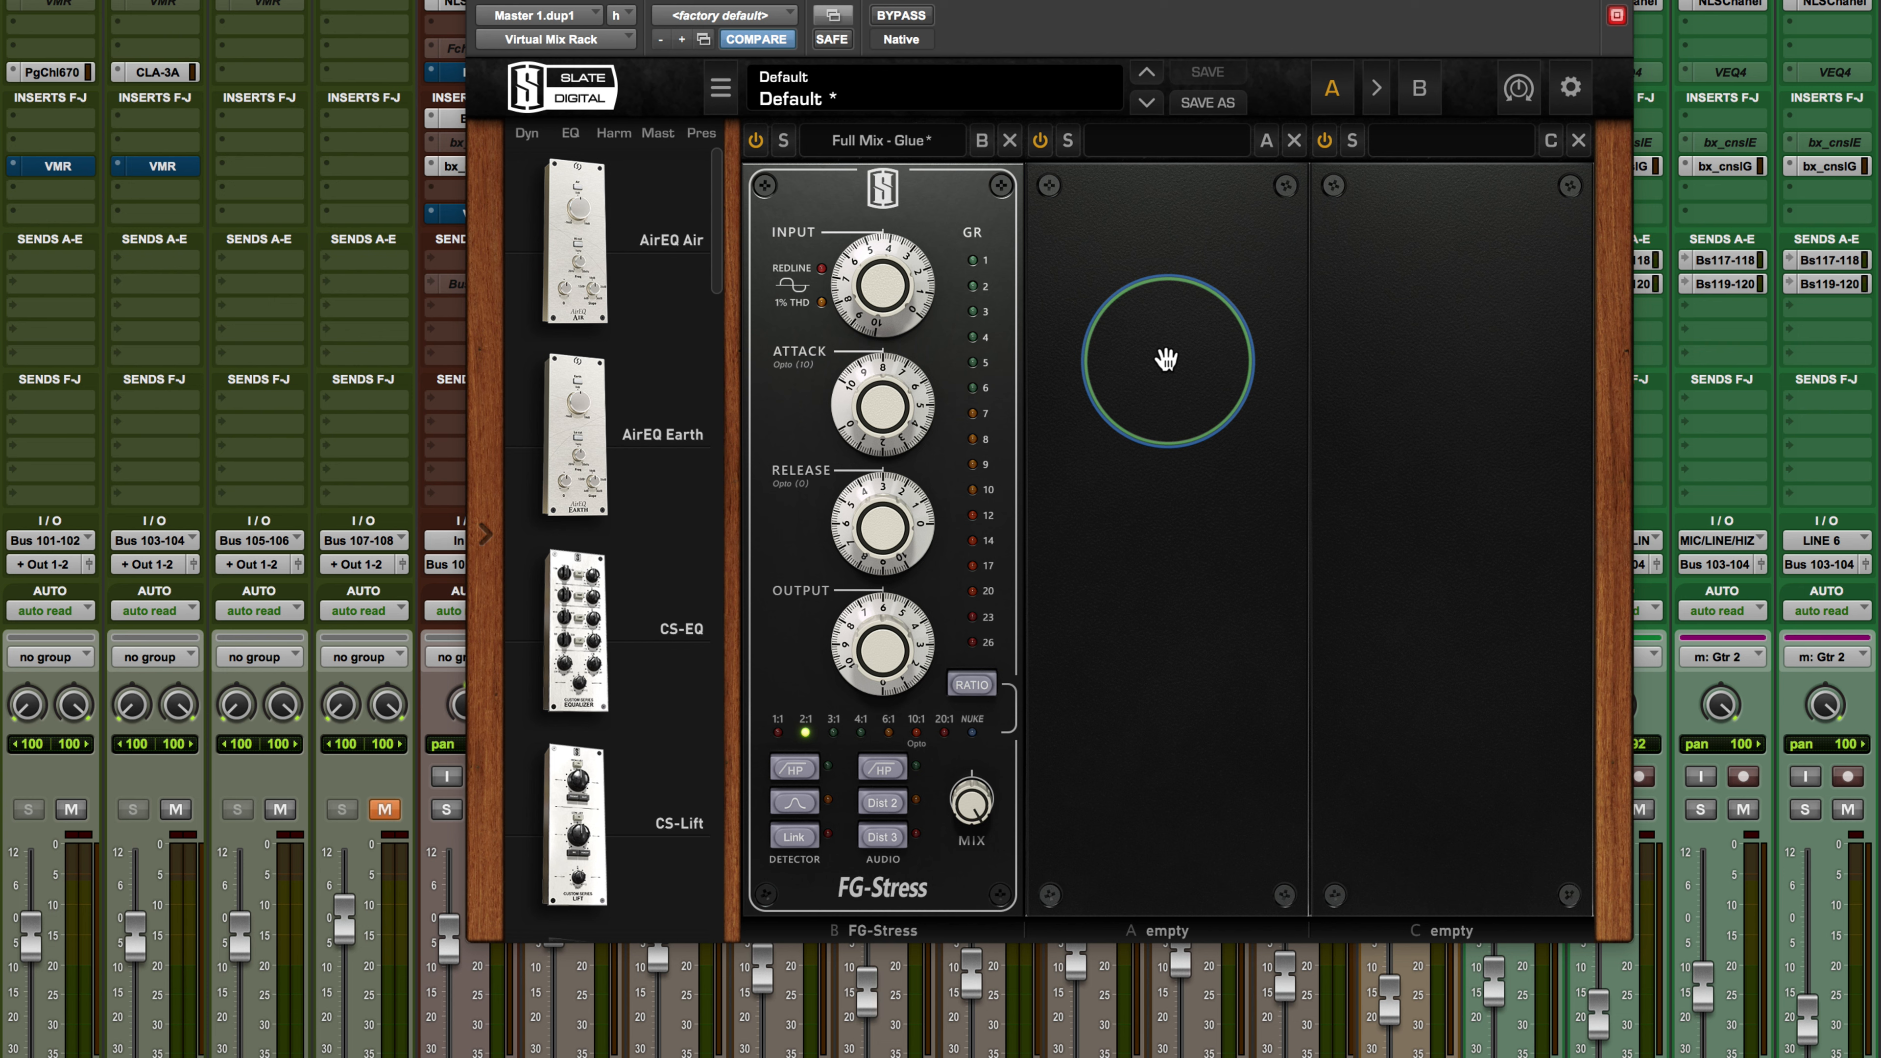
pyautogui.moveTo(1166, 360); pyautogui.dragTo(1140, 392)
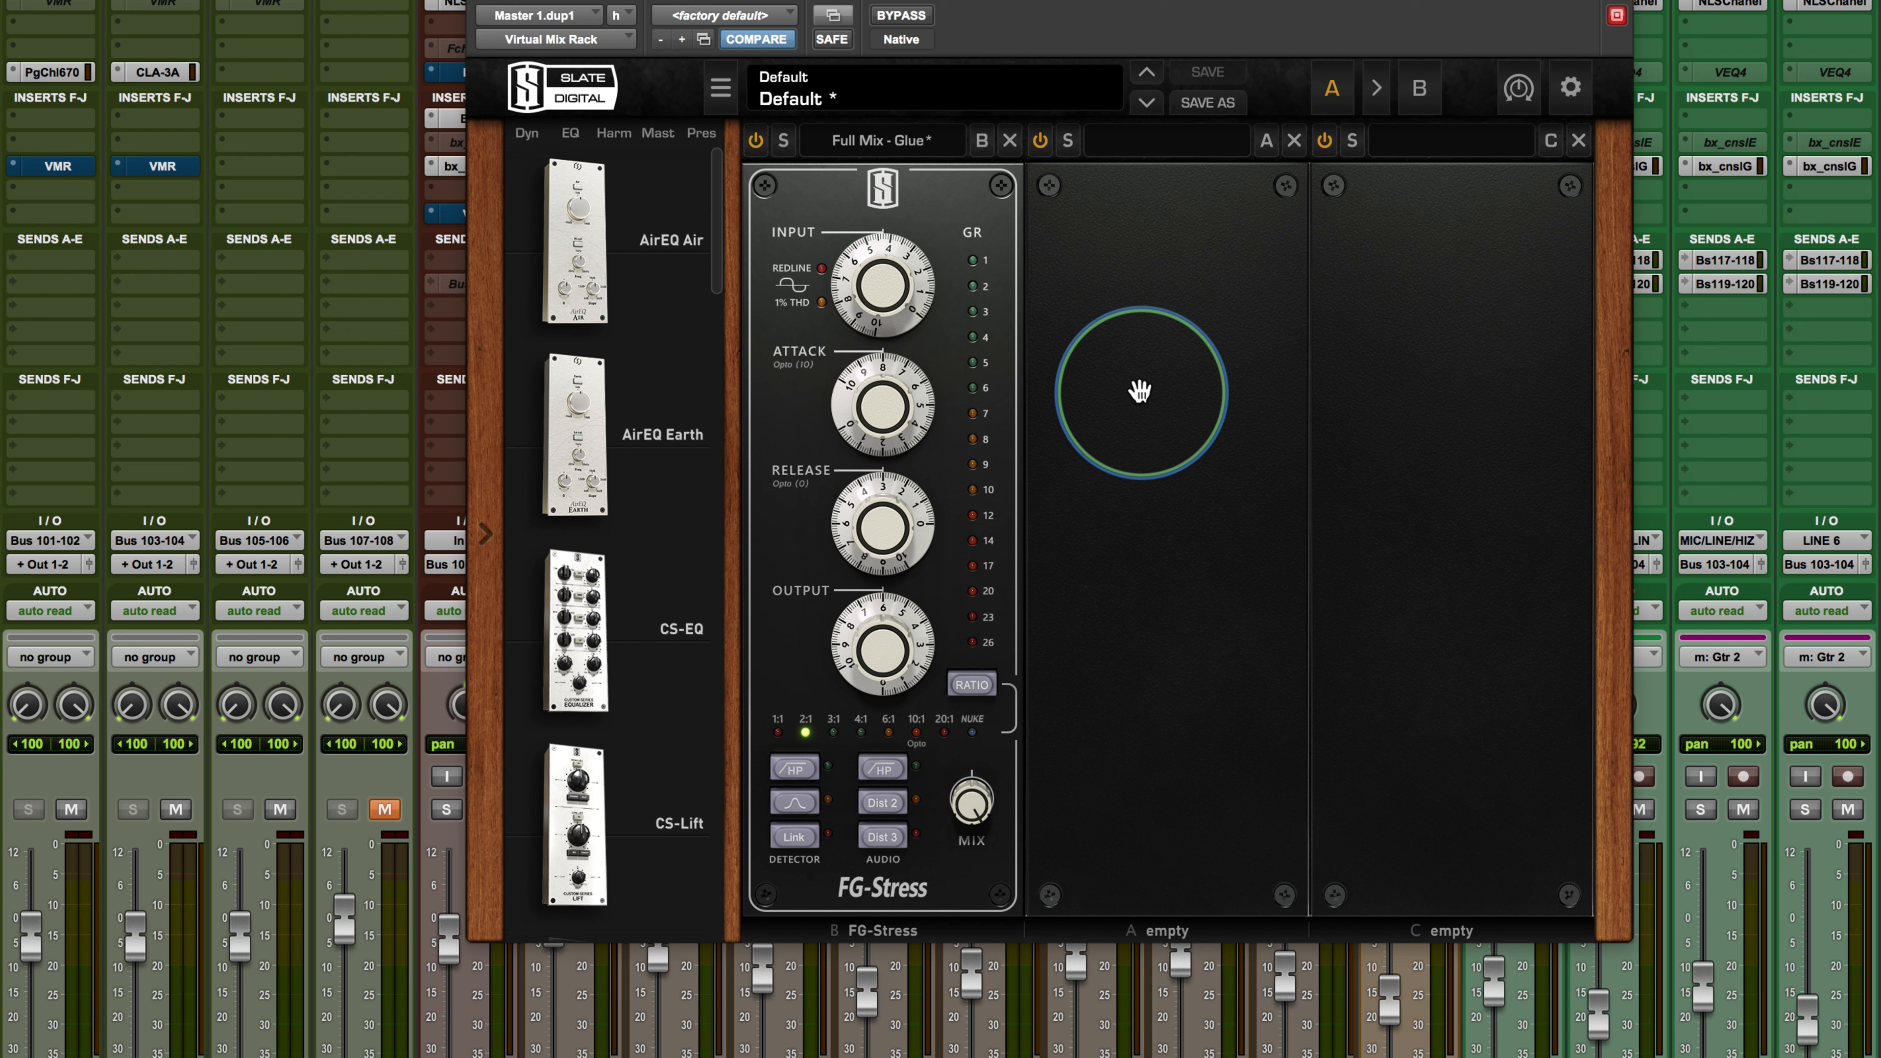
pyautogui.moveTo(1139, 391); pyautogui.dragTo(863, 612)
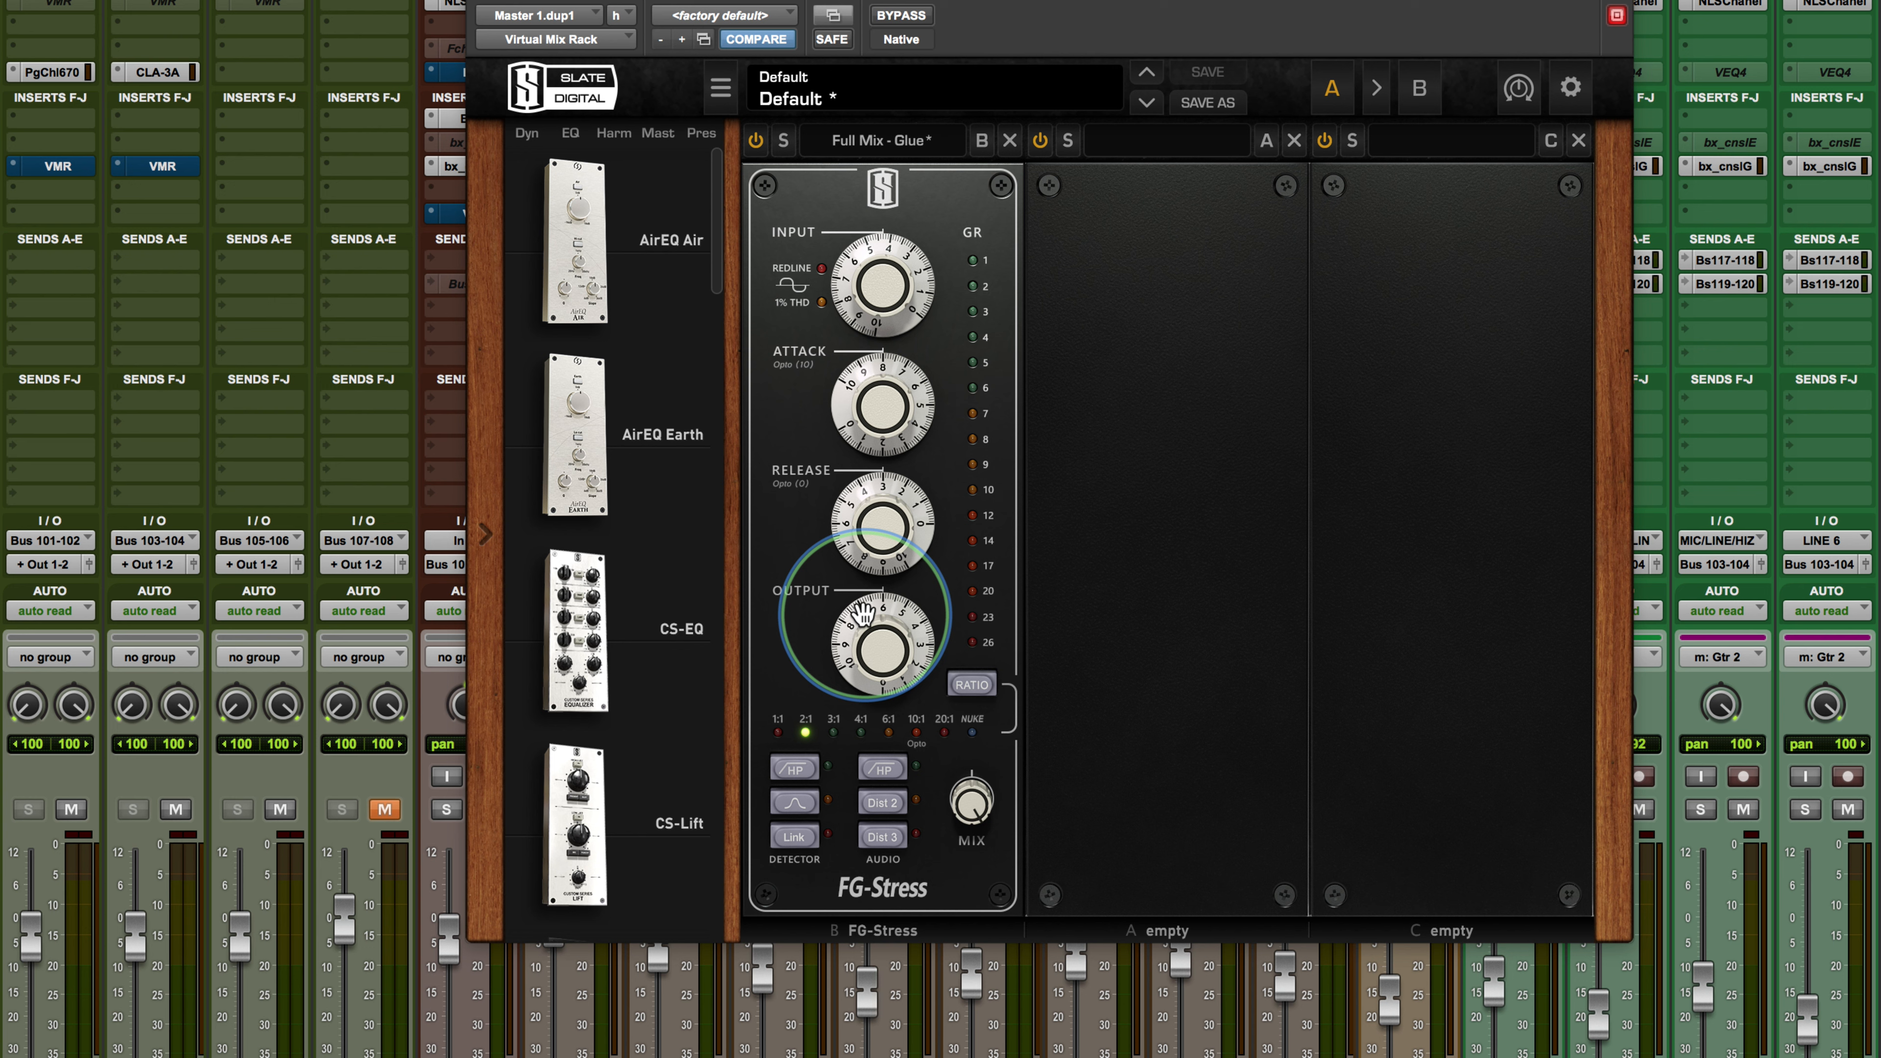
pyautogui.moveTo(863, 612); pyautogui.dragTo(910, 296)
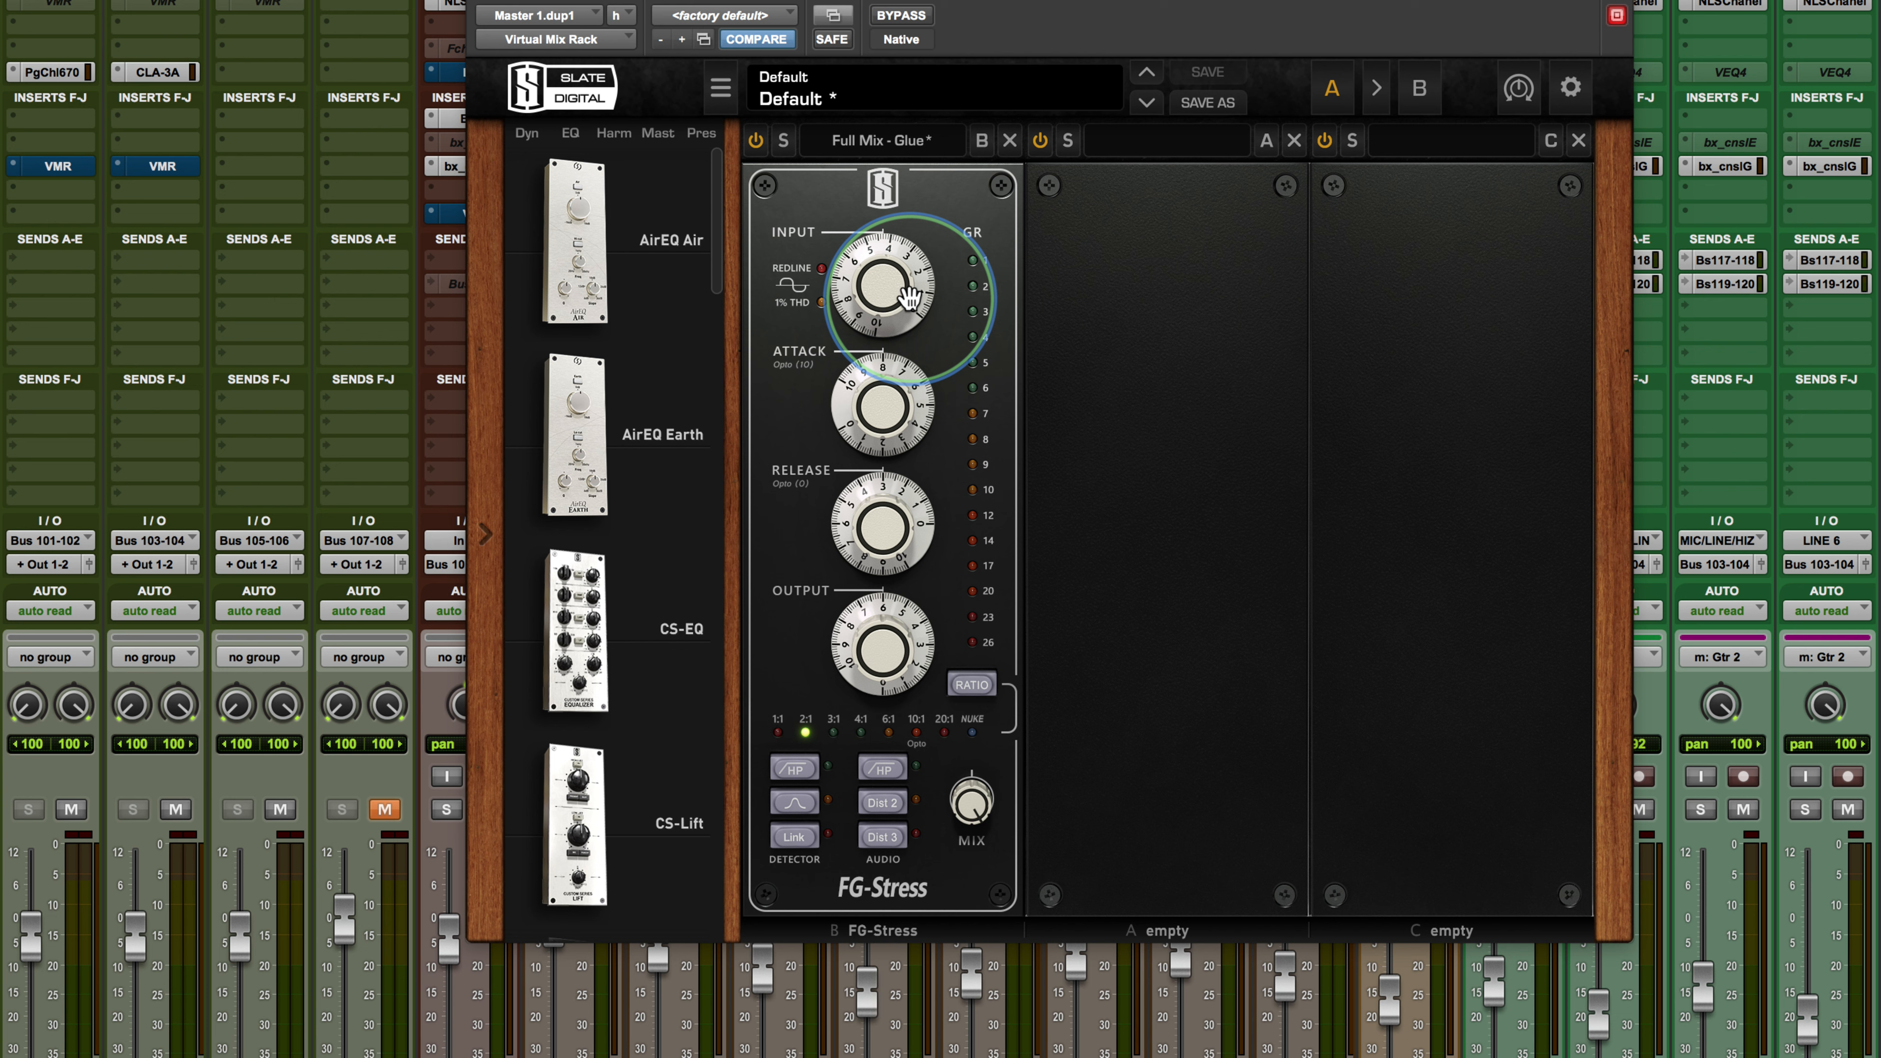
pyautogui.moveTo(909, 297); pyautogui.dragTo(902, 409)
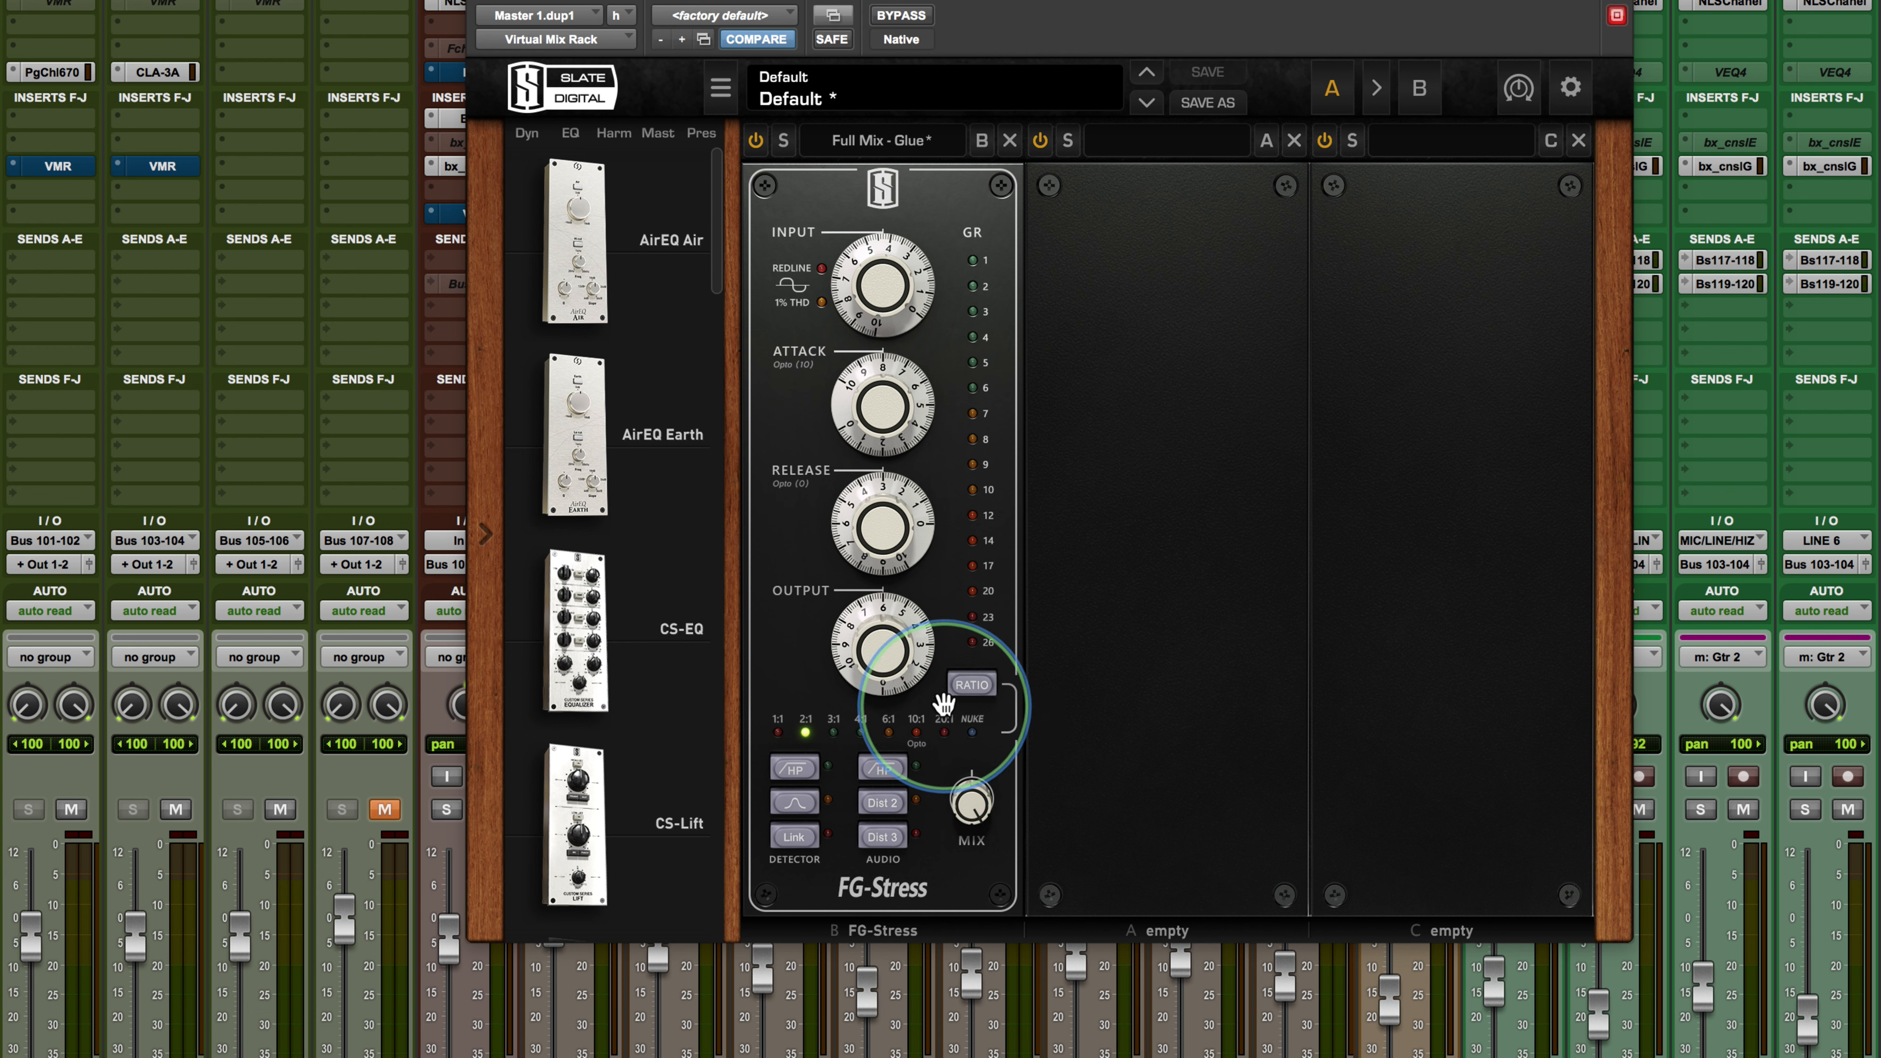
# Cycle the FG-Stress compressor through its full range of ratios and set the ratio to 3:1
pyautogui.click(979, 688)
pyautogui.click(981, 689)
pyautogui.click(981, 689)
pyautogui.click(981, 690)
pyautogui.click(981, 689)
pyautogui.click(980, 689)
pyautogui.click(981, 689)
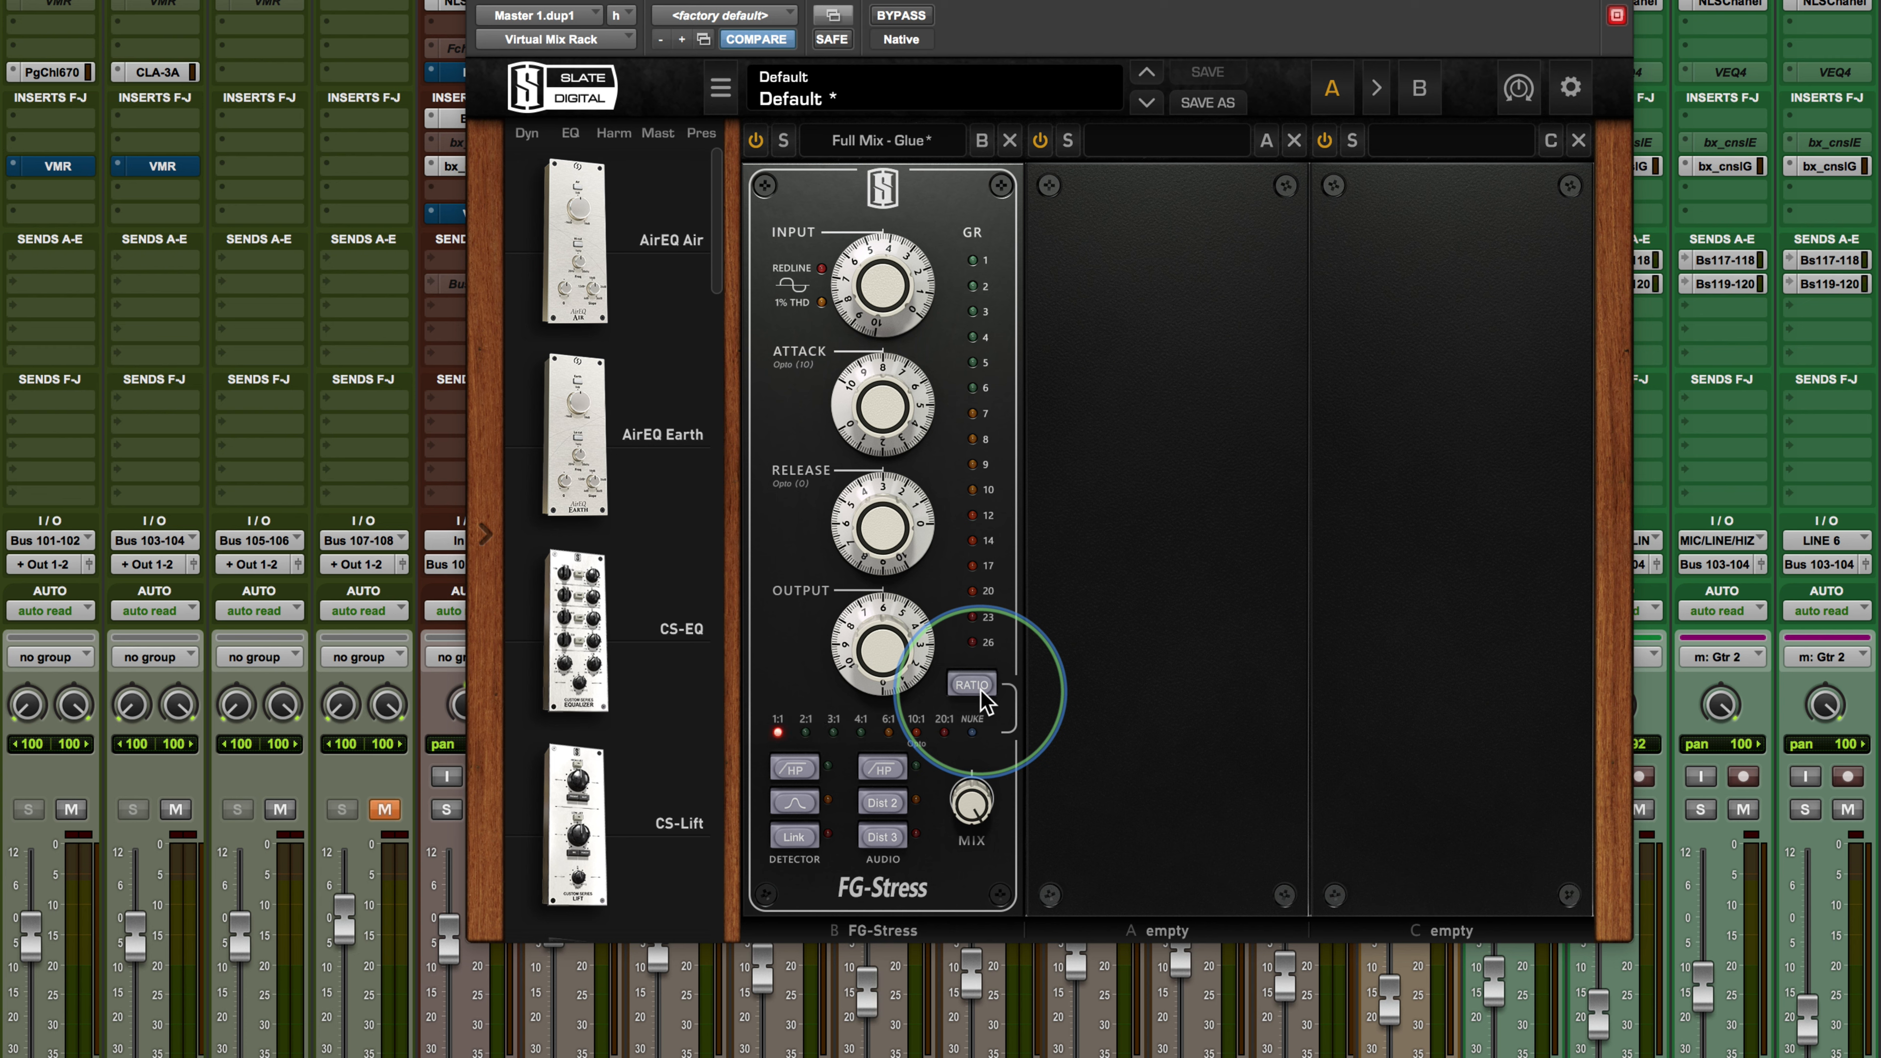
pyautogui.click(981, 689)
pyautogui.click(980, 689)
pyautogui.click(981, 689)
pyautogui.click(981, 690)
pyautogui.click(981, 689)
pyautogui.click(981, 689)
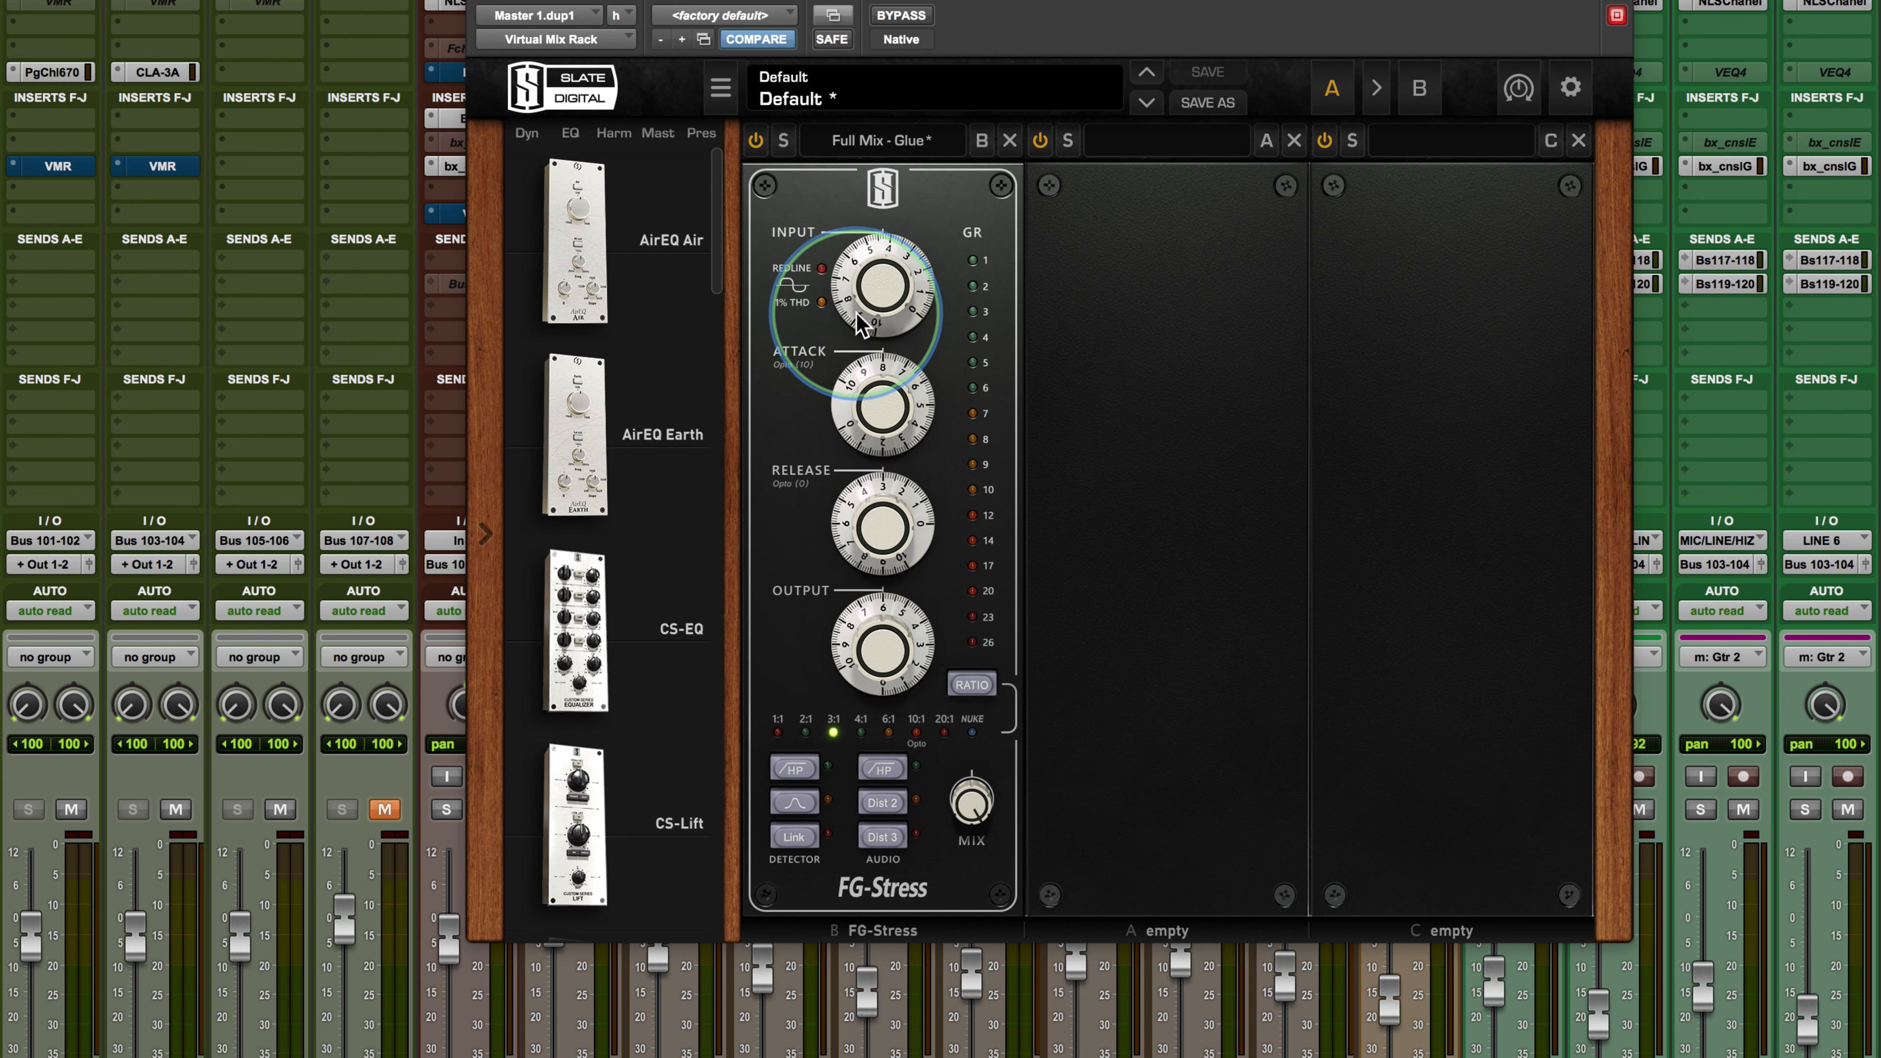
# Adjust the Input level of the FG-Stress compressor
pyautogui.moveTo(866, 277)
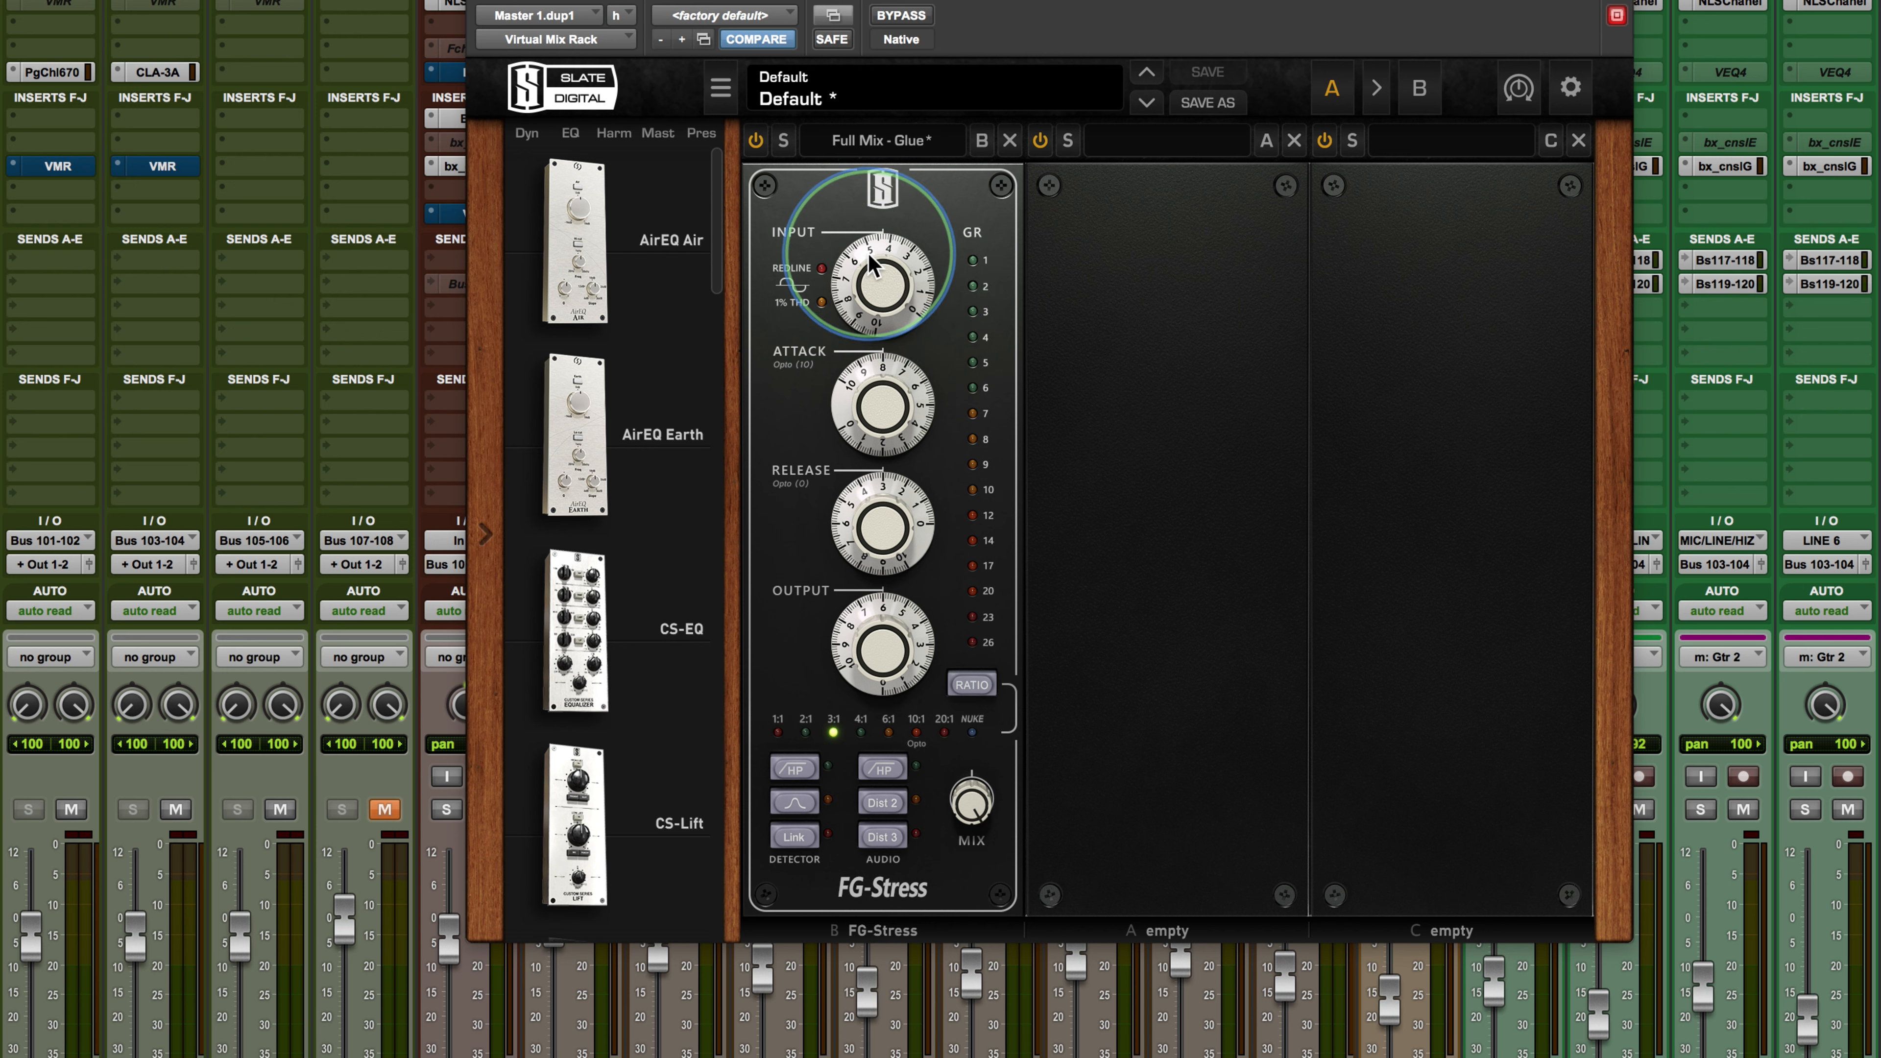
pyautogui.moveTo(877, 647)
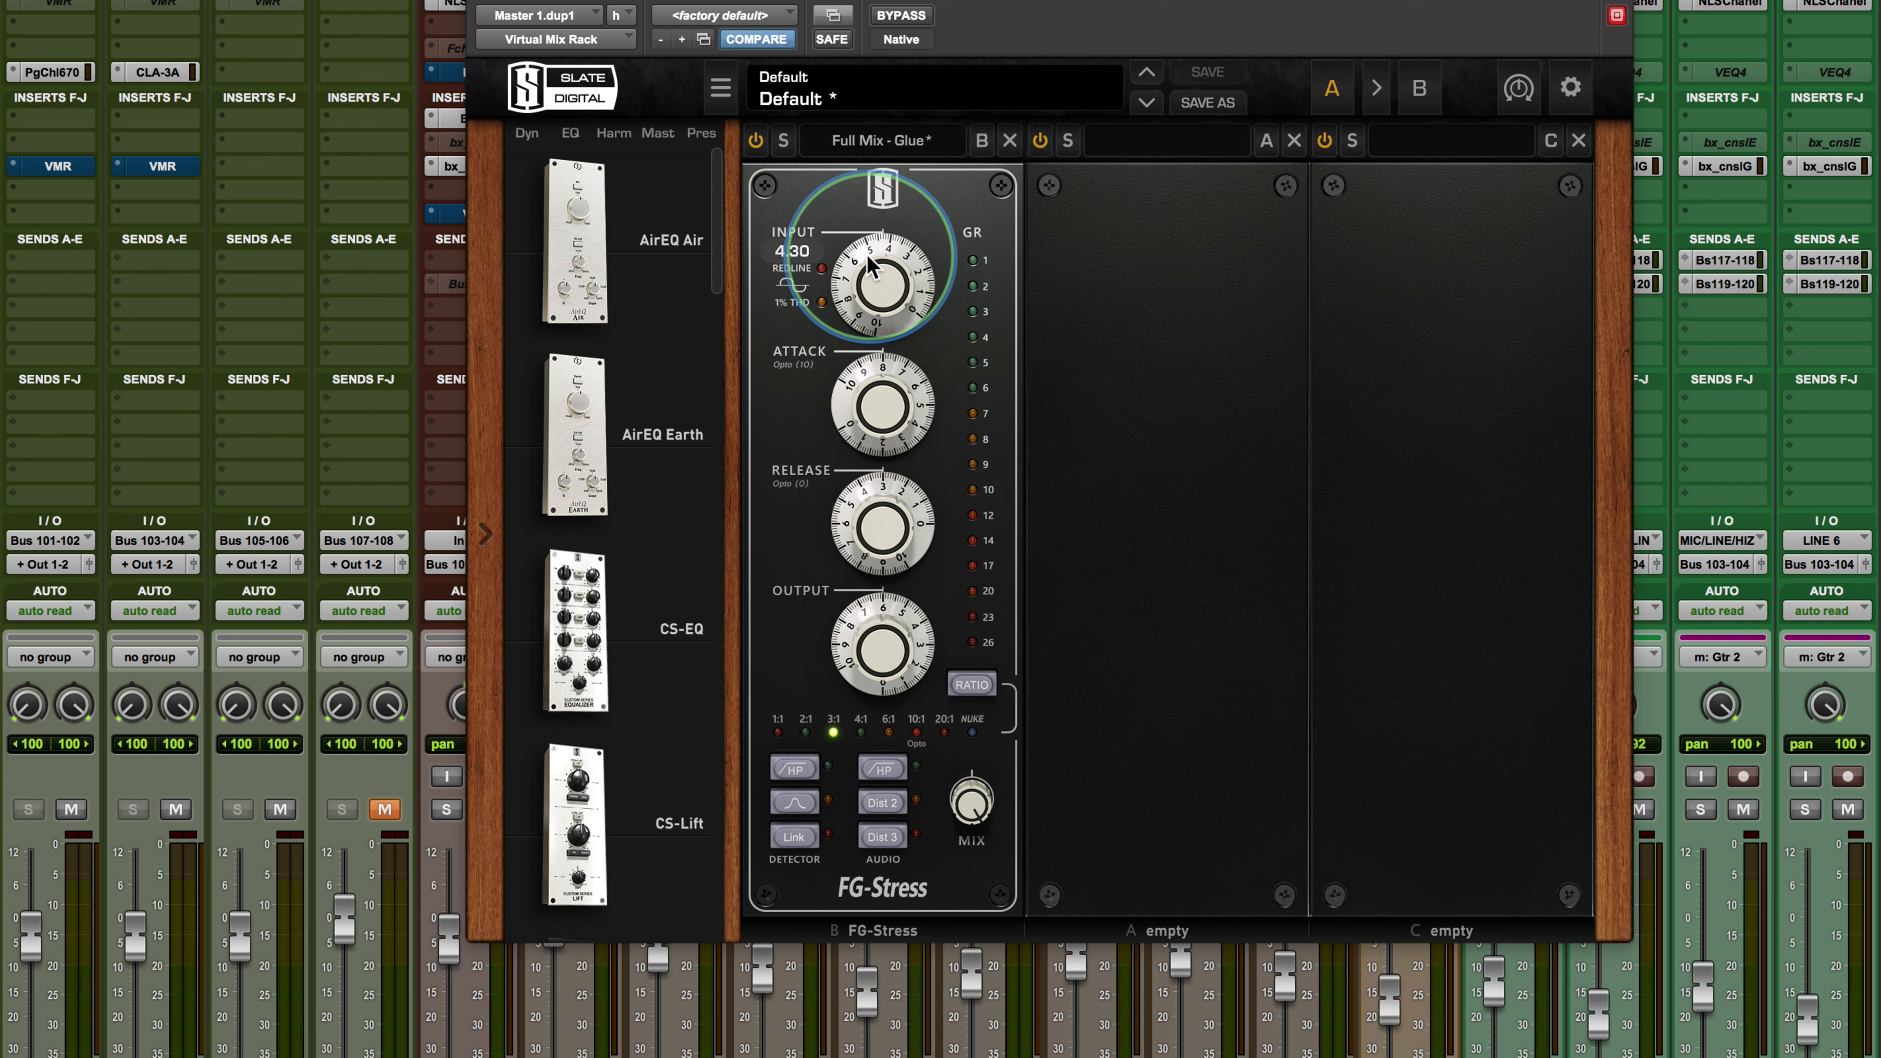
pyautogui.moveTo(865, 252); pyautogui.dragTo(865, 268)
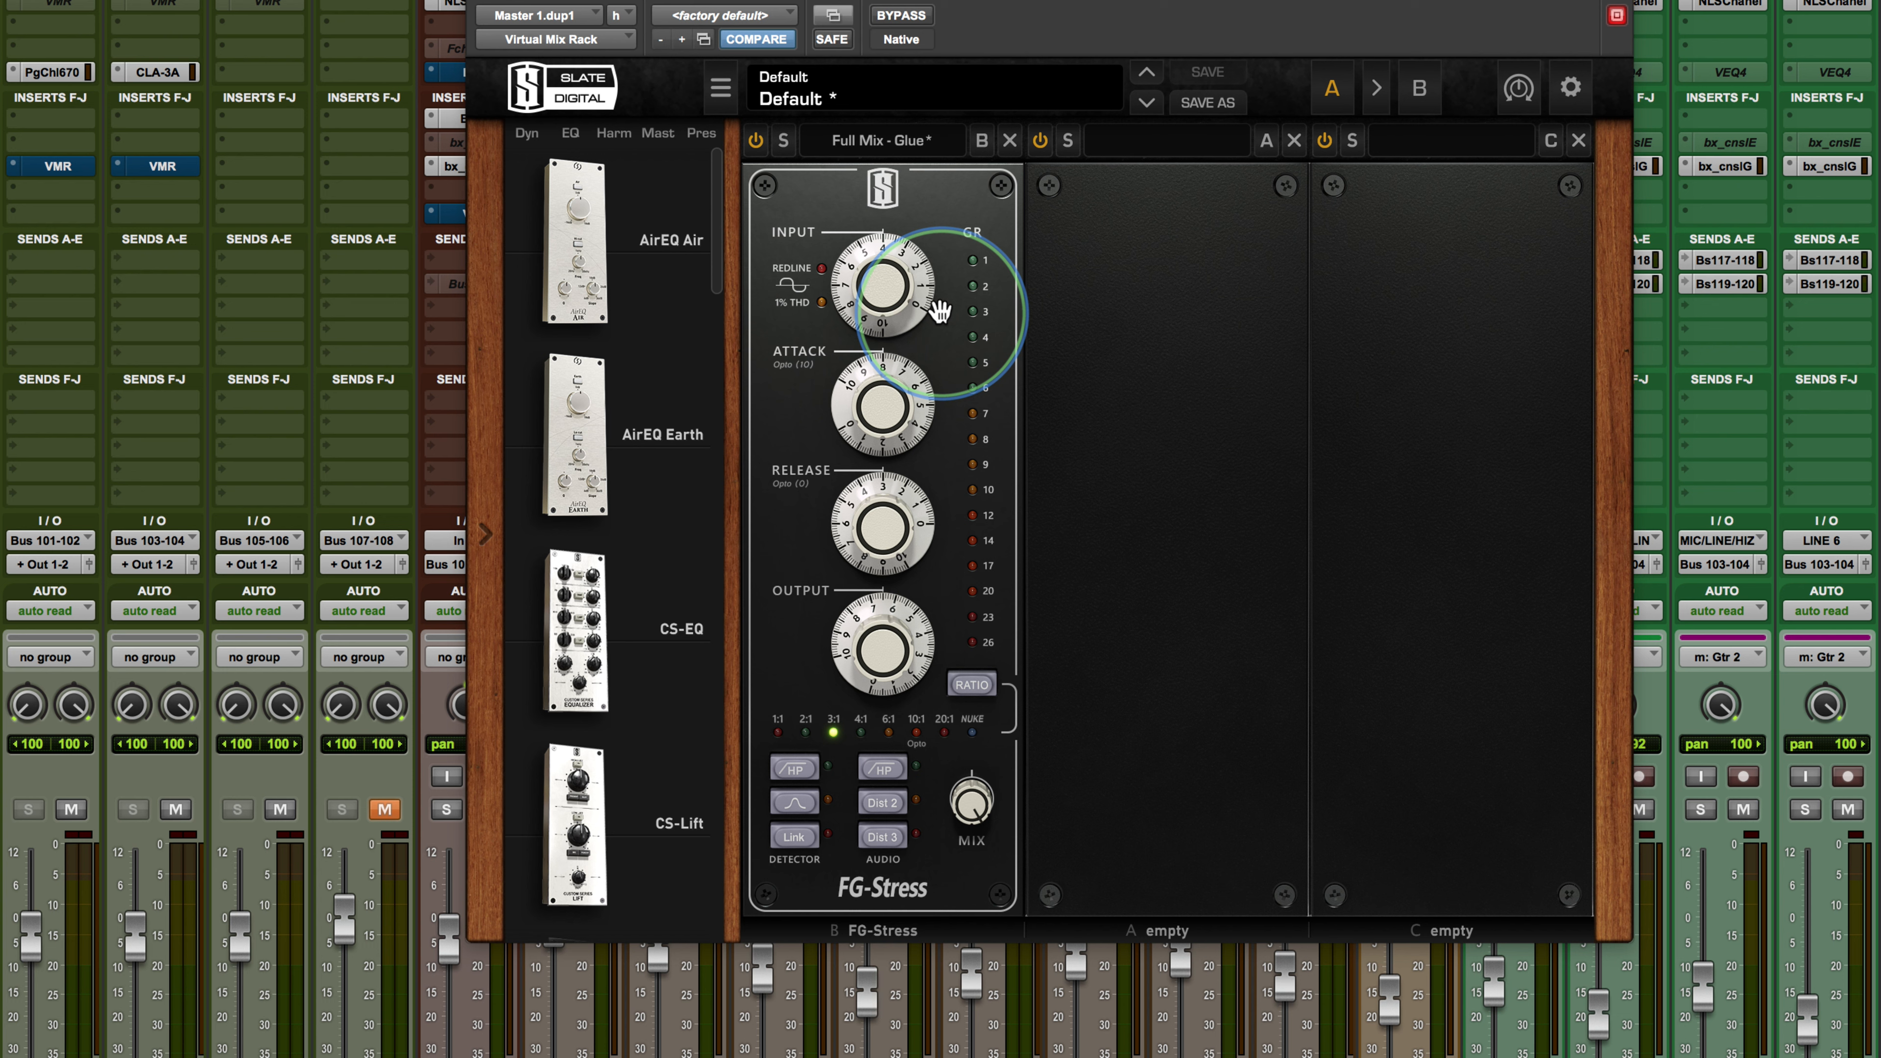
pyautogui.moveTo(902, 649)
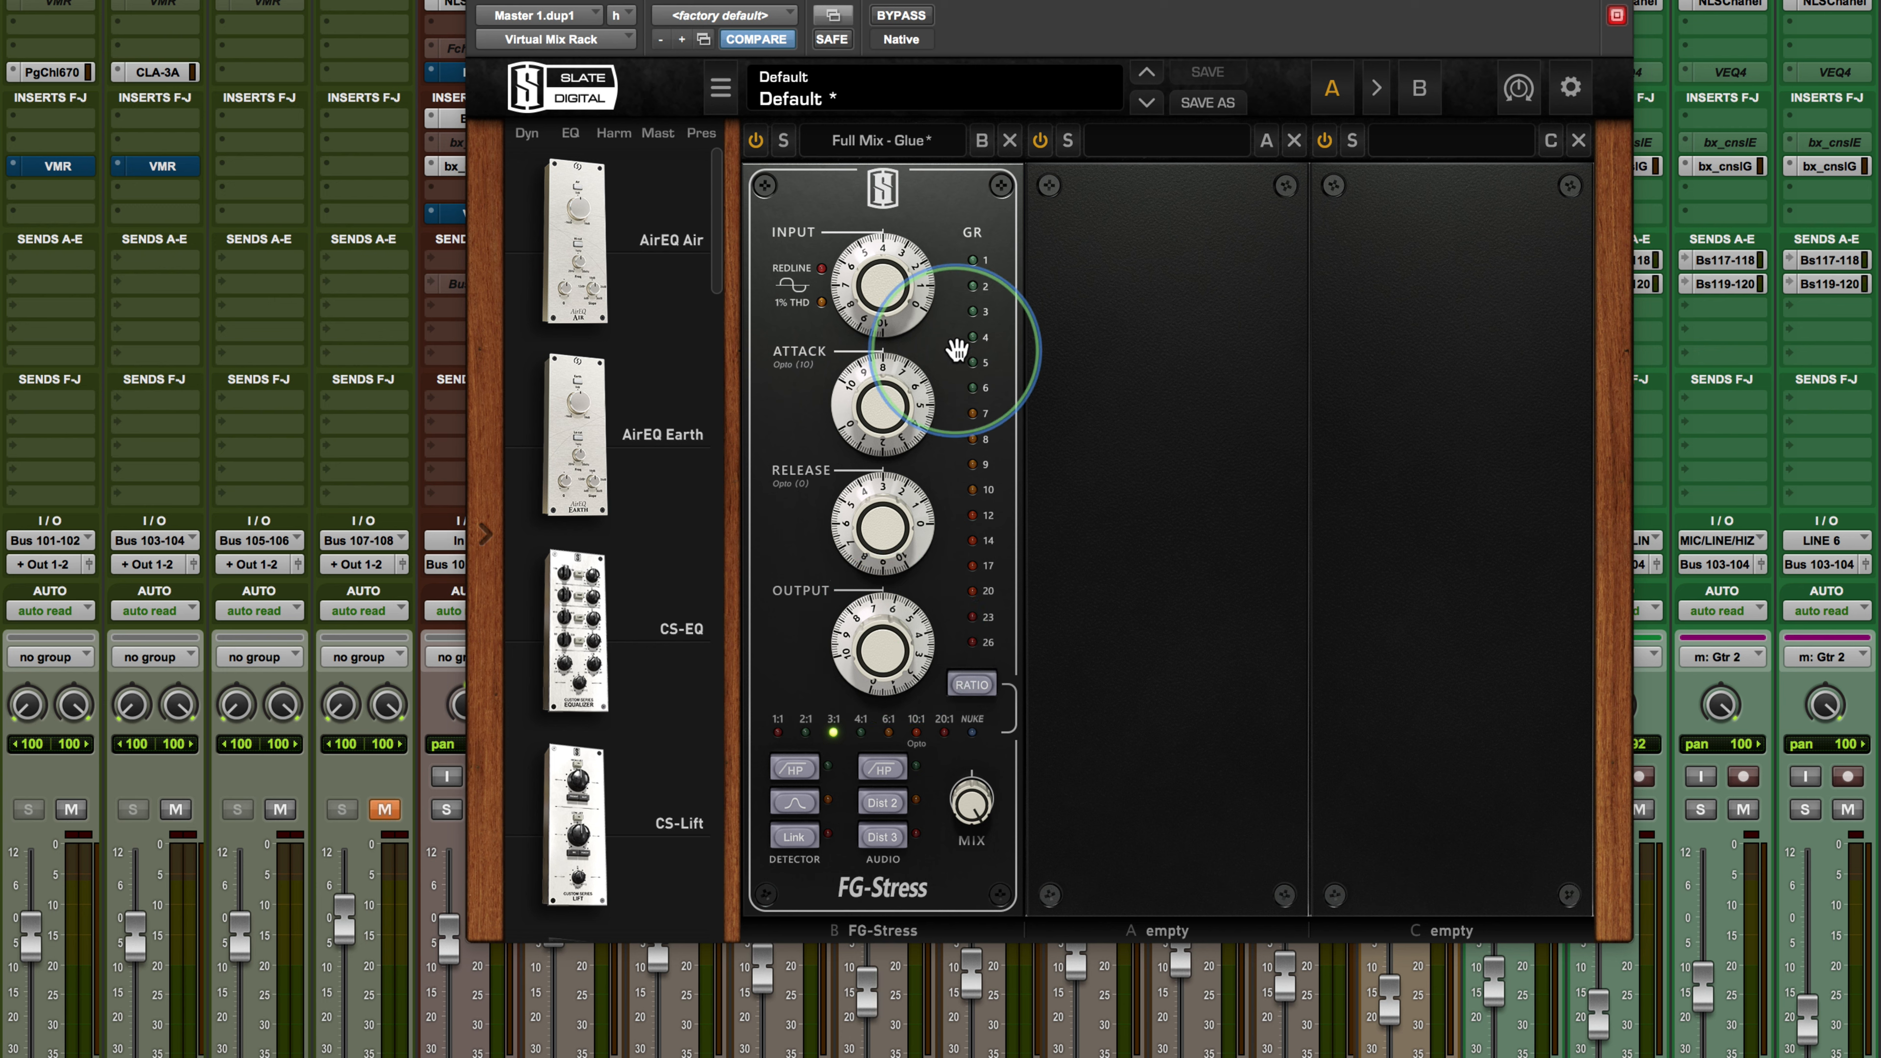
# Try the high-pass filters and the detector's band-emphasis filter on FG-Stress, switching each one on and off
pyautogui.click(794, 771)
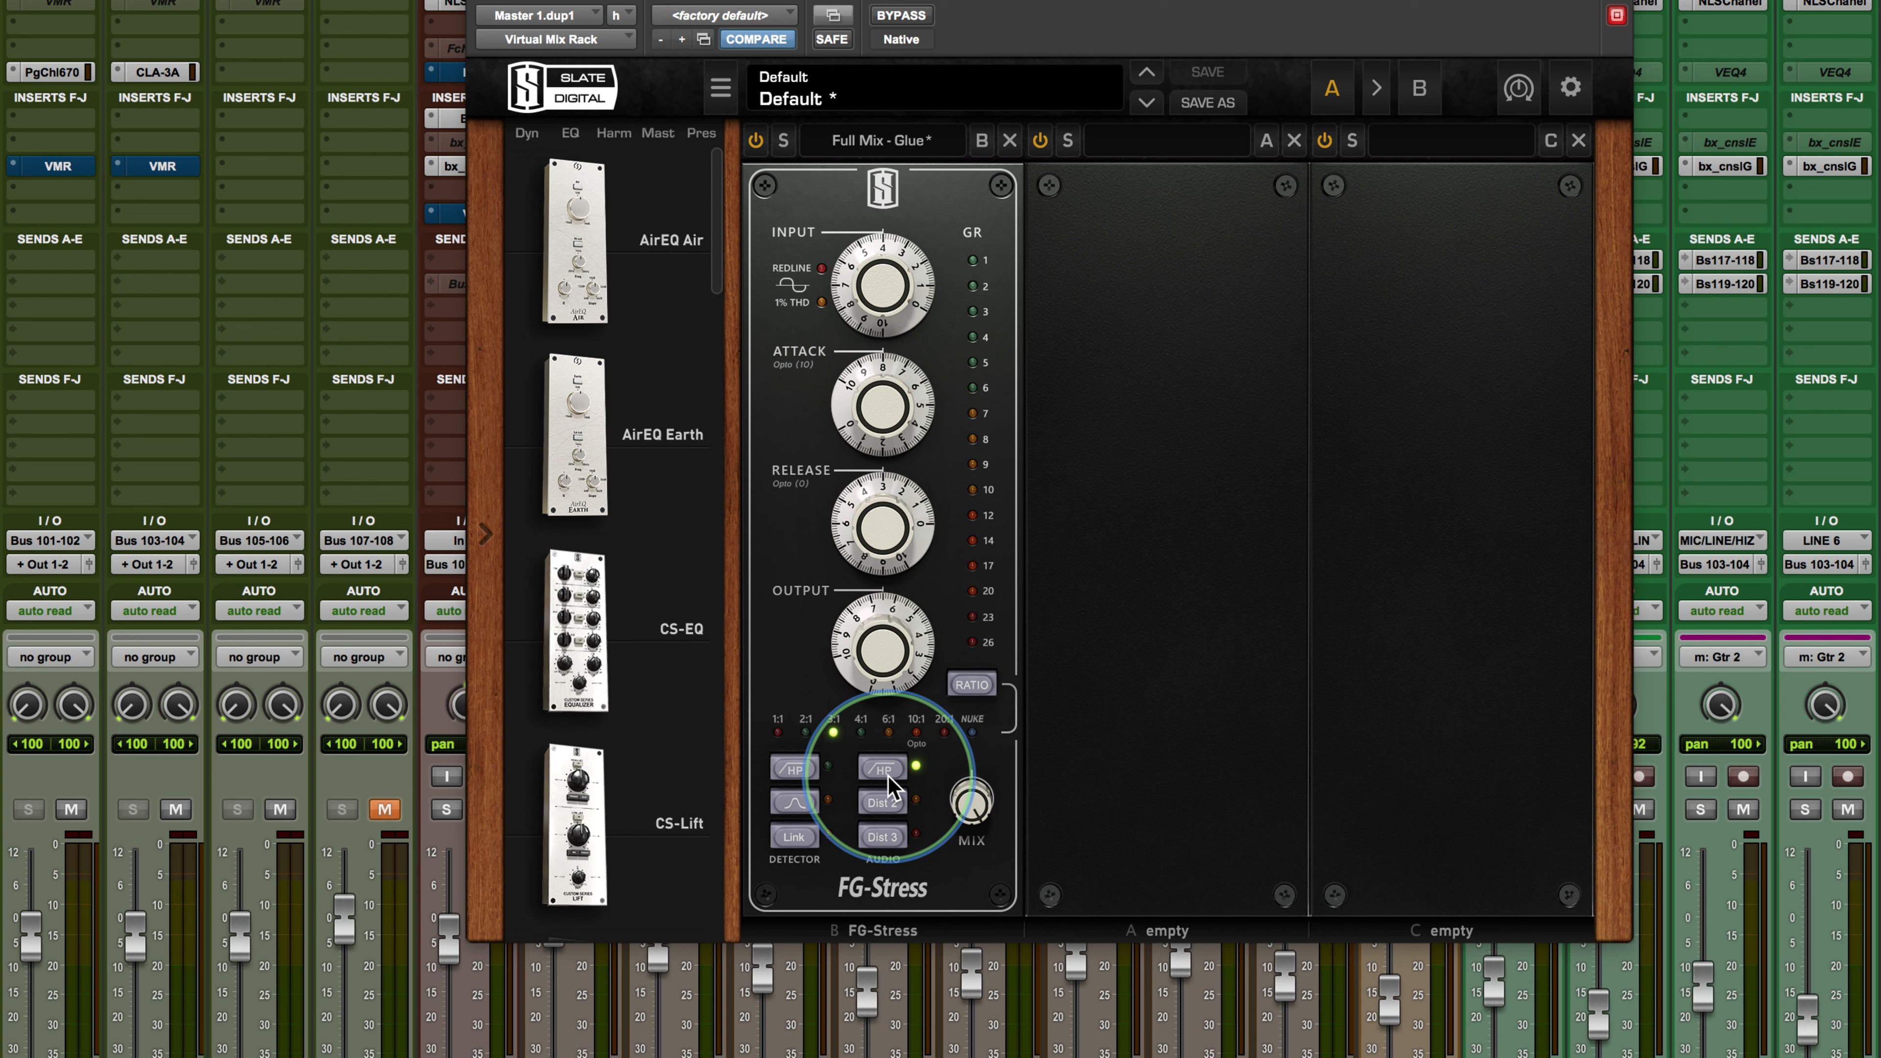
pyautogui.click(795, 769)
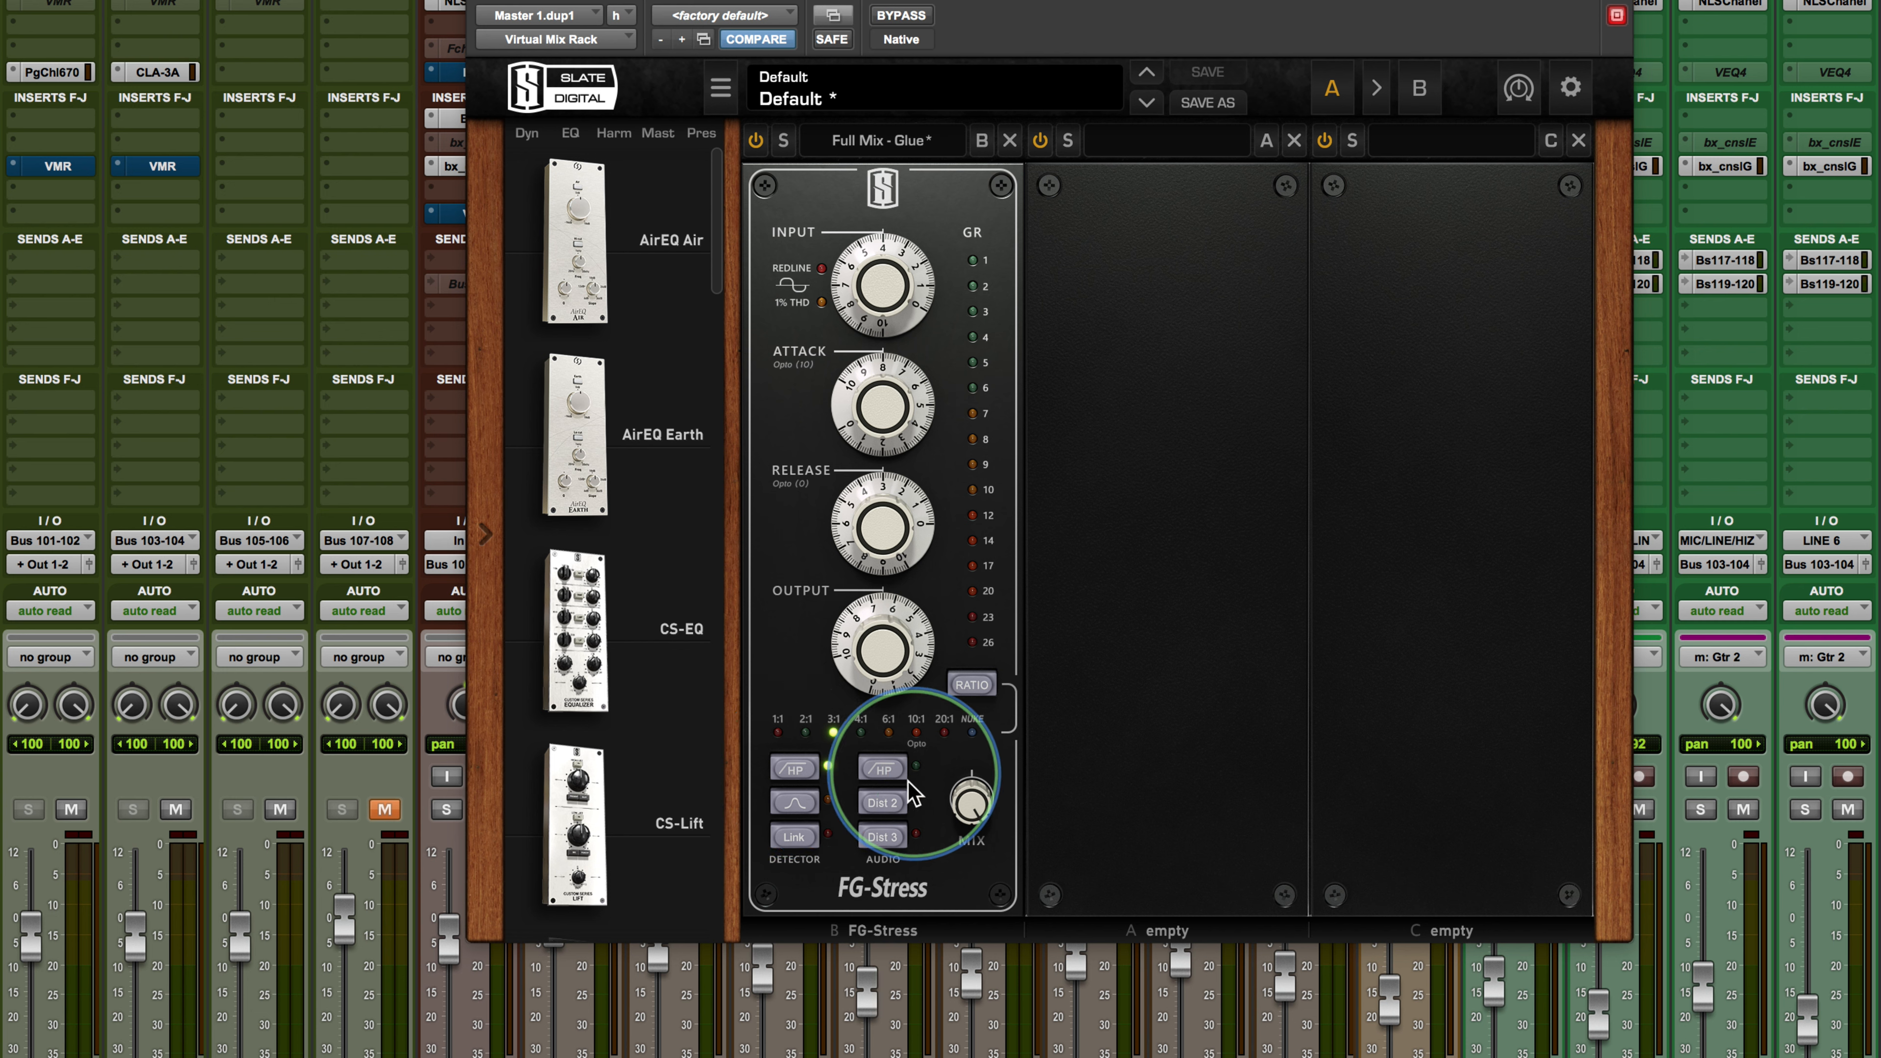
pyautogui.click(795, 804)
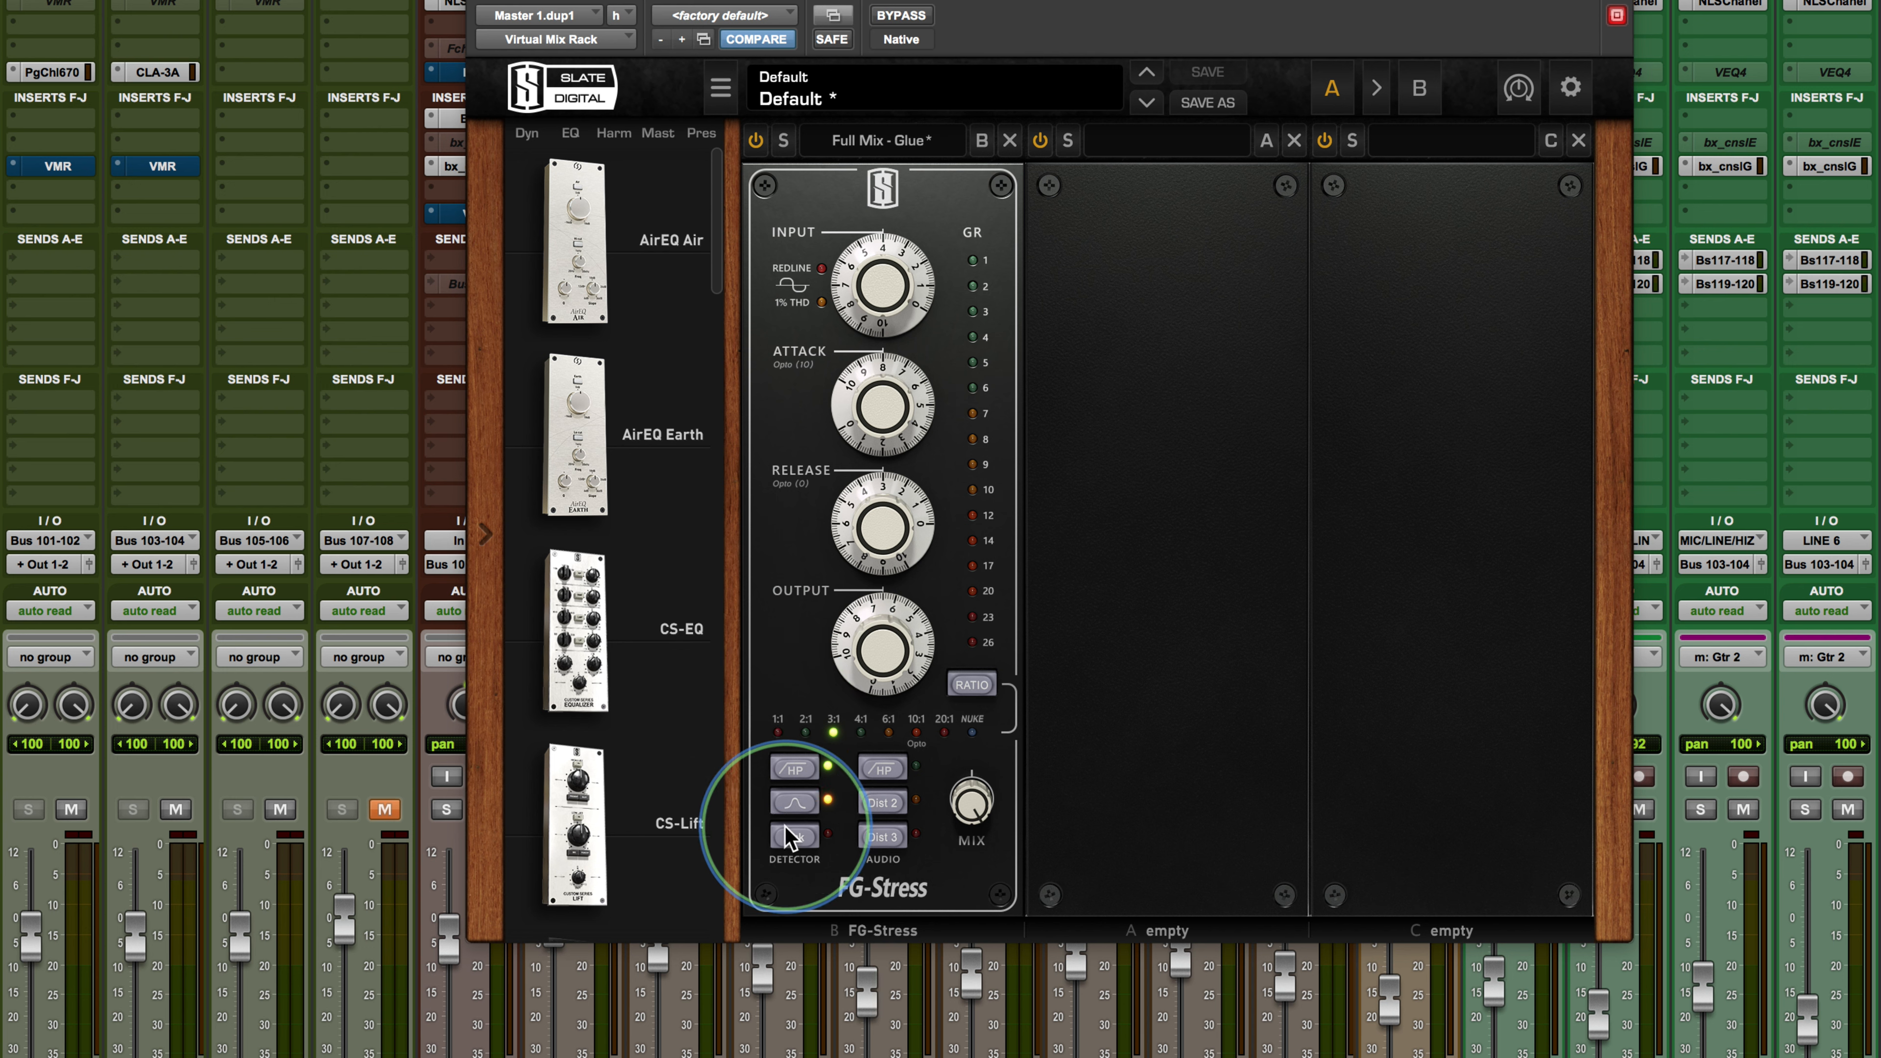
pyautogui.click(792, 801)
pyautogui.click(790, 770)
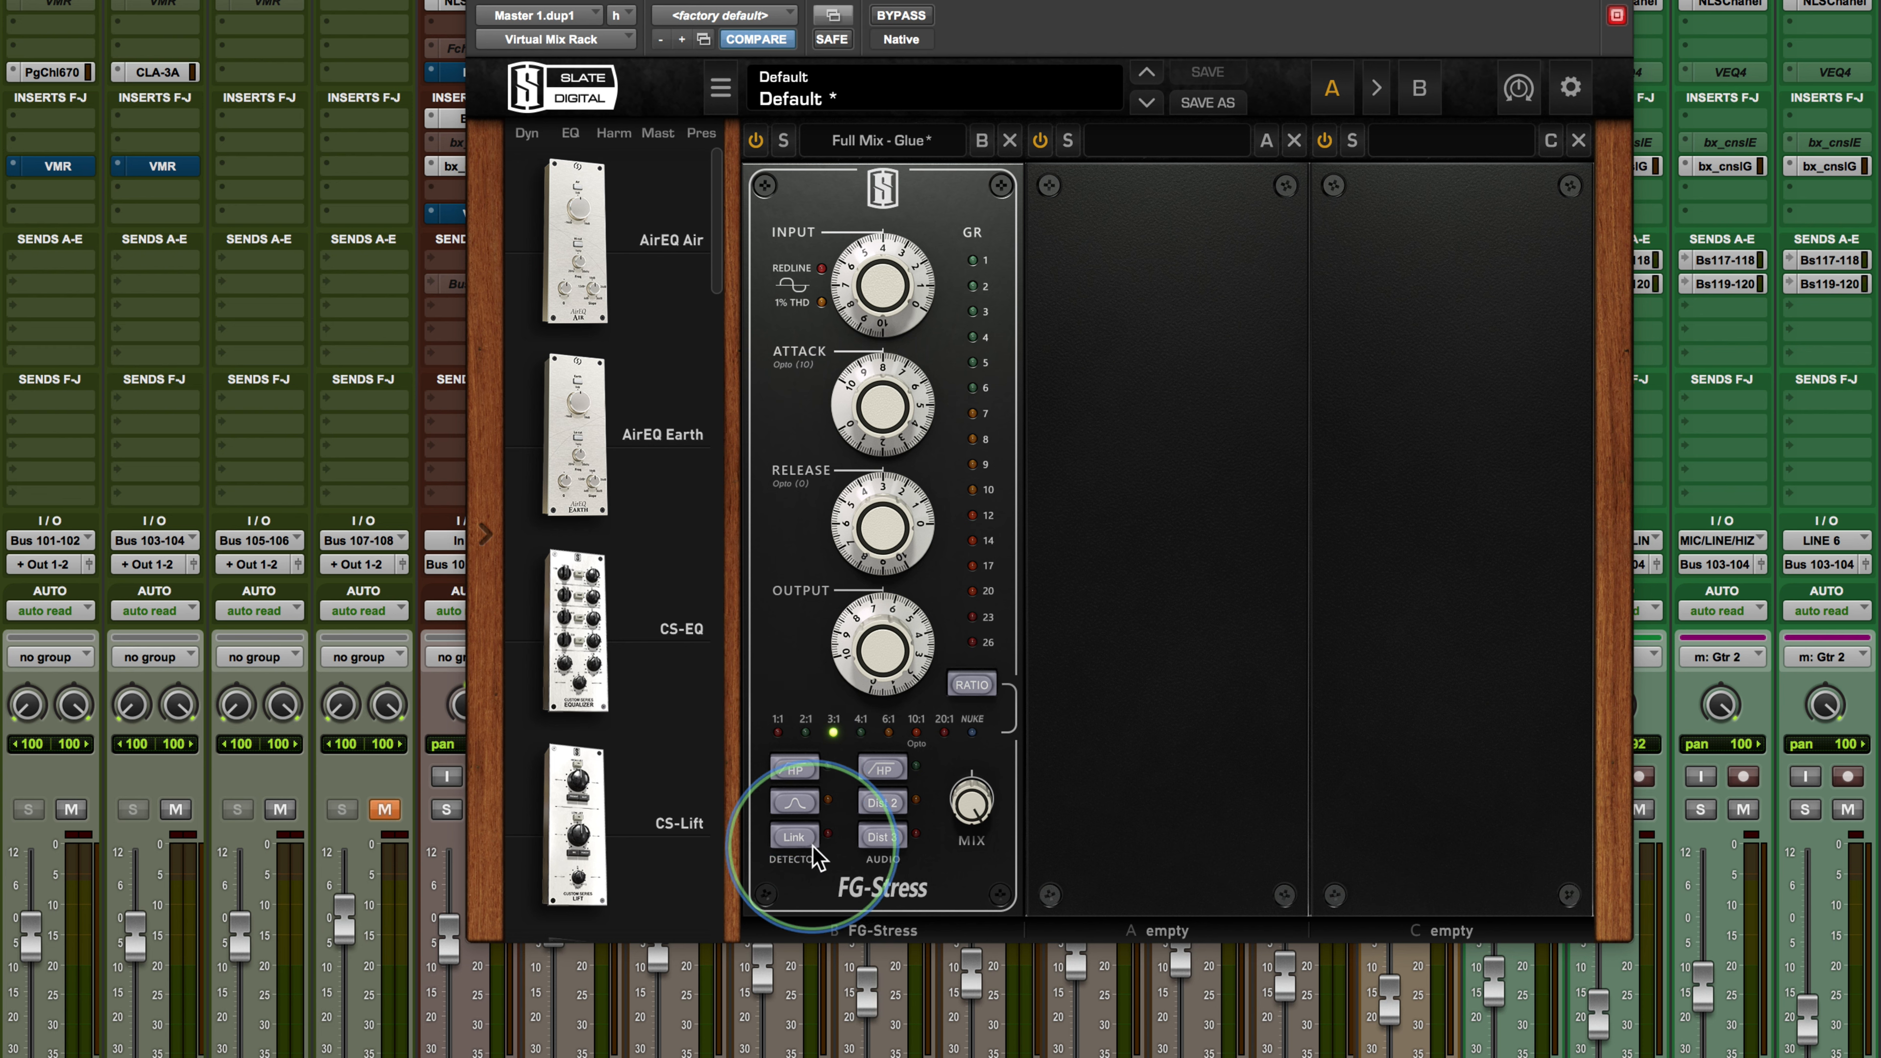
# Try the detector's Link option by switching it on and back off
pyautogui.click(782, 841)
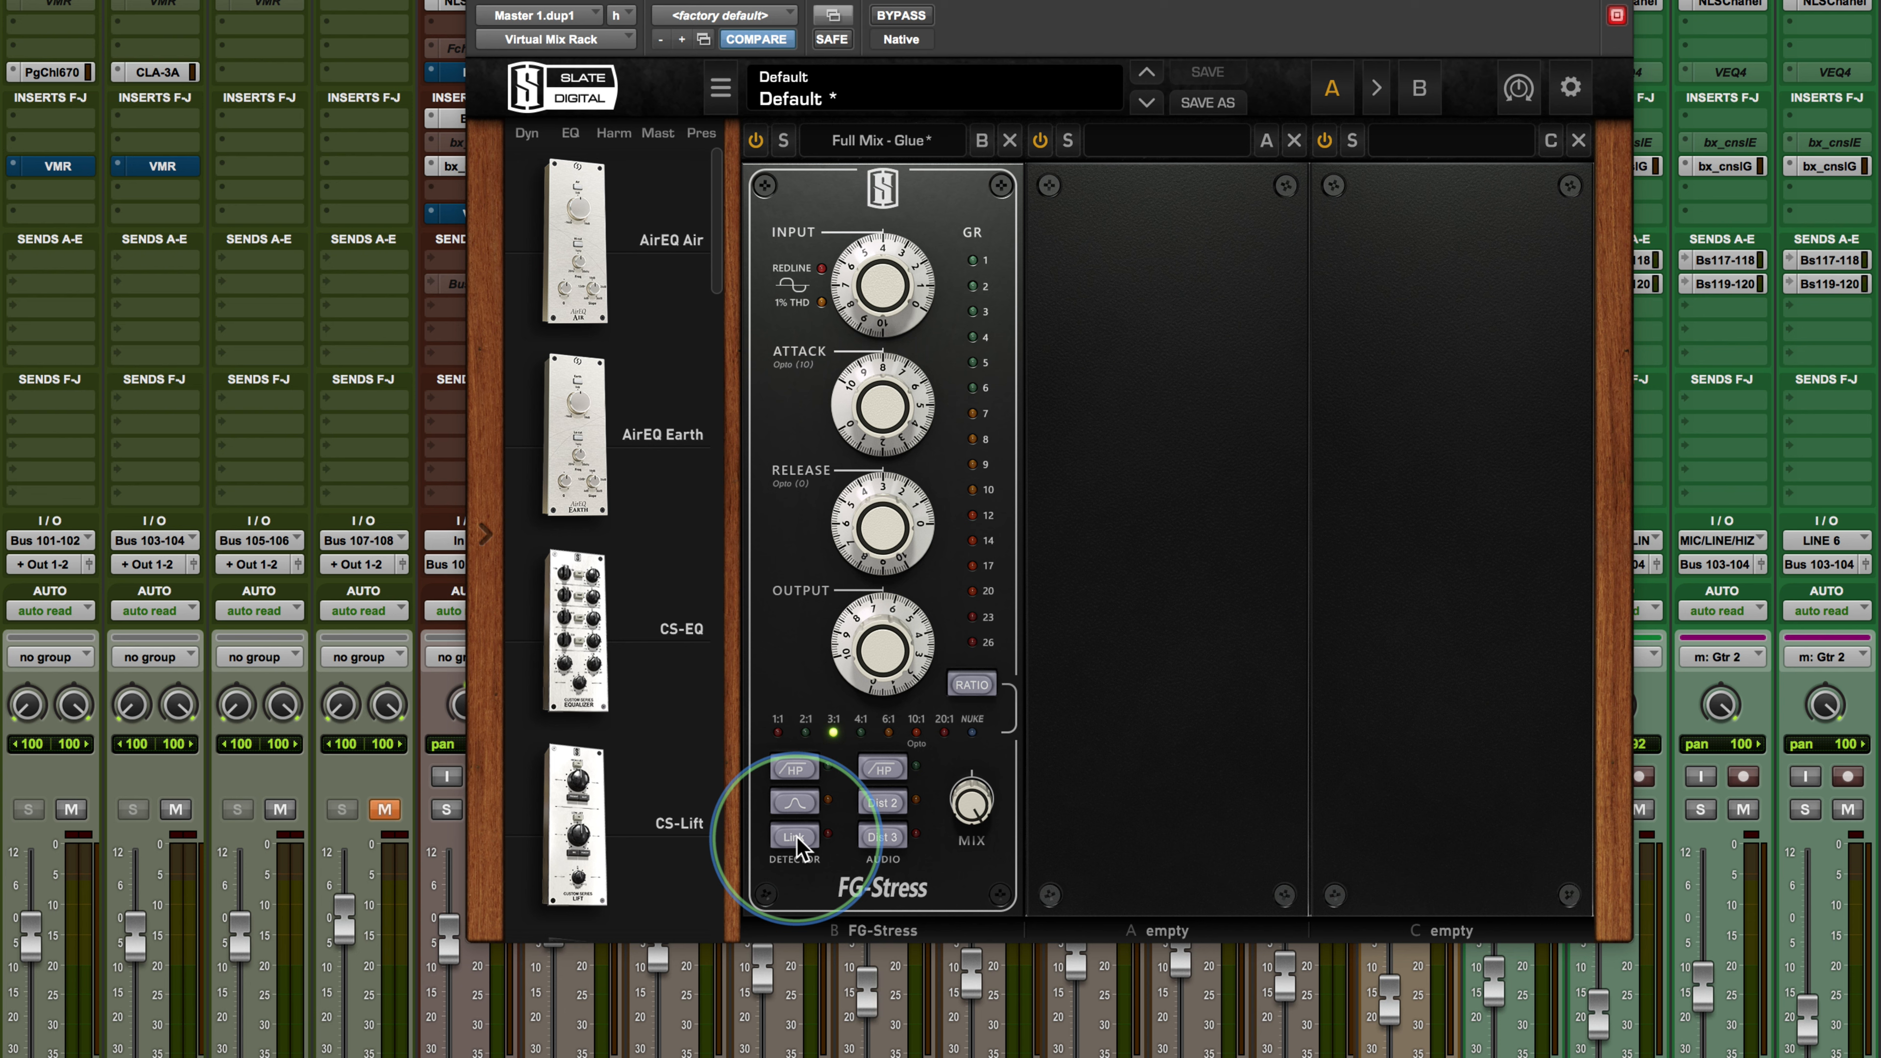
pyautogui.click(794, 837)
pyautogui.click(796, 838)
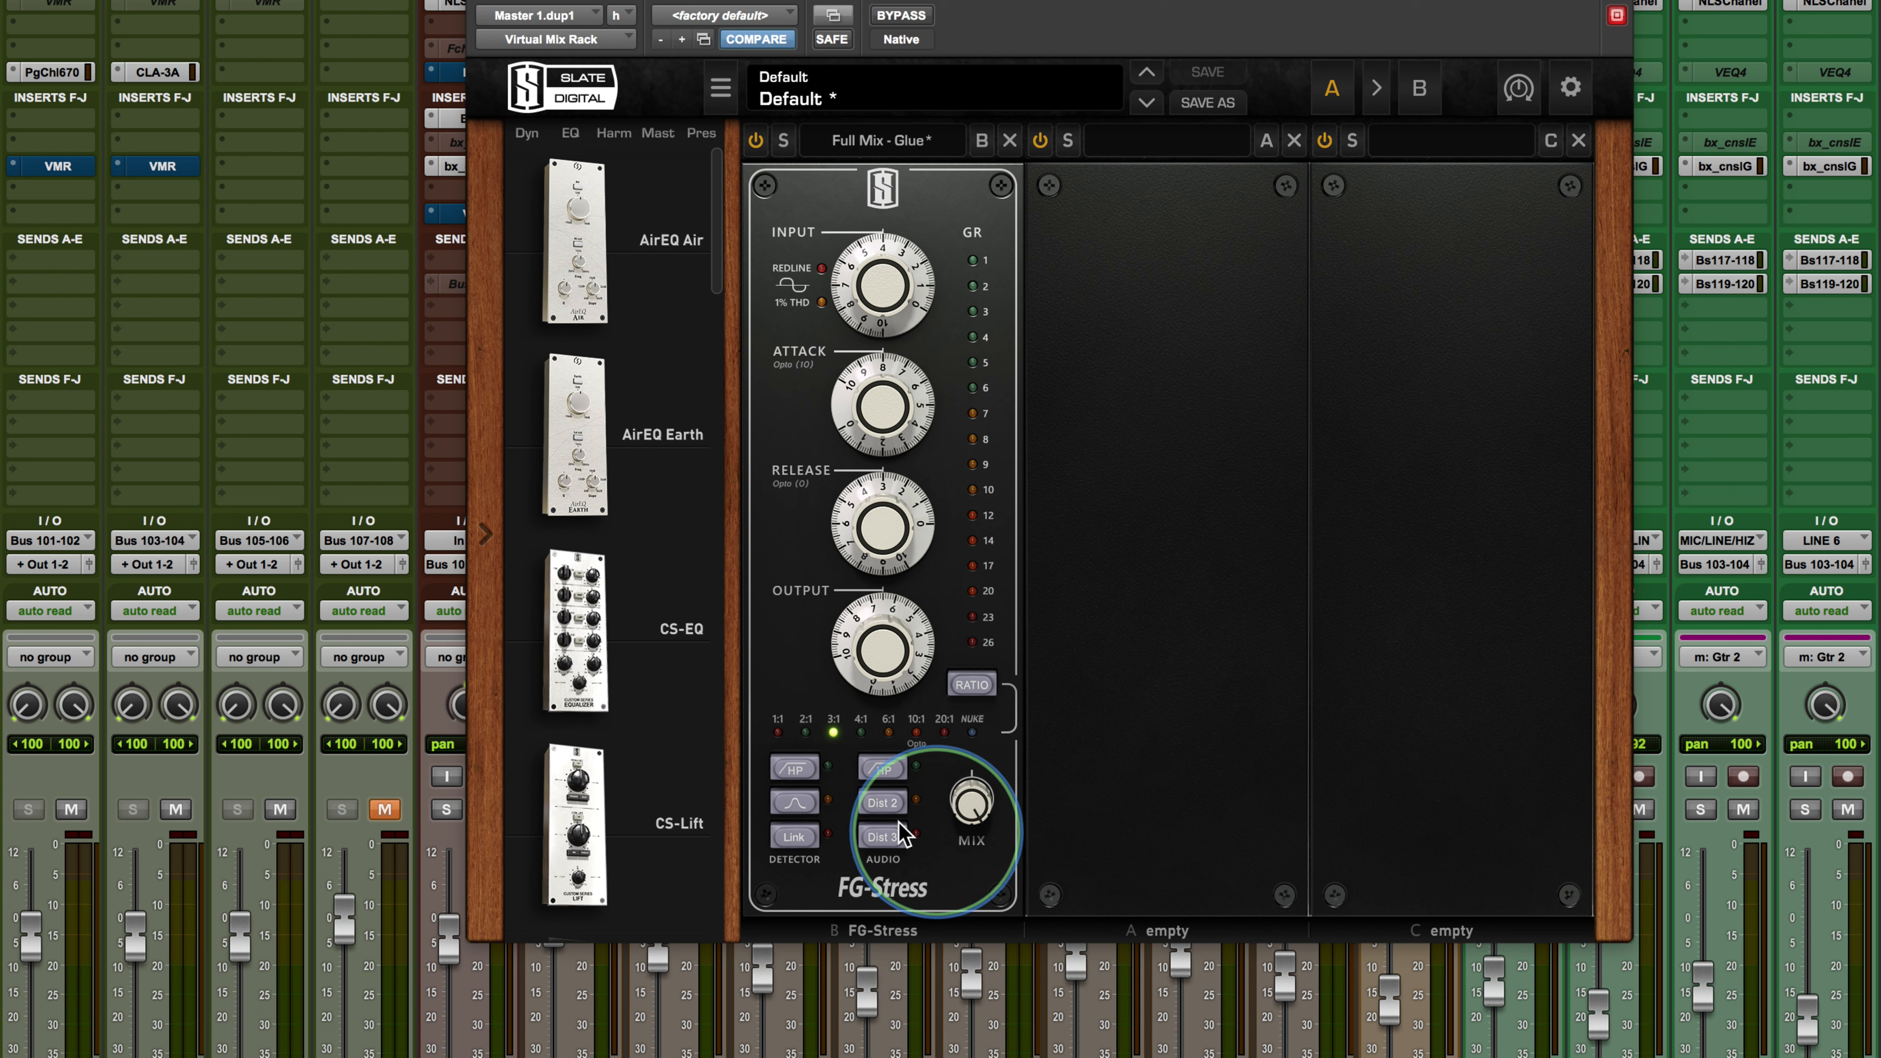
# Try the Dist 2 and Dist 3 audio modes, switch them off, and check the Mix control at 100%
pyautogui.click(880, 804)
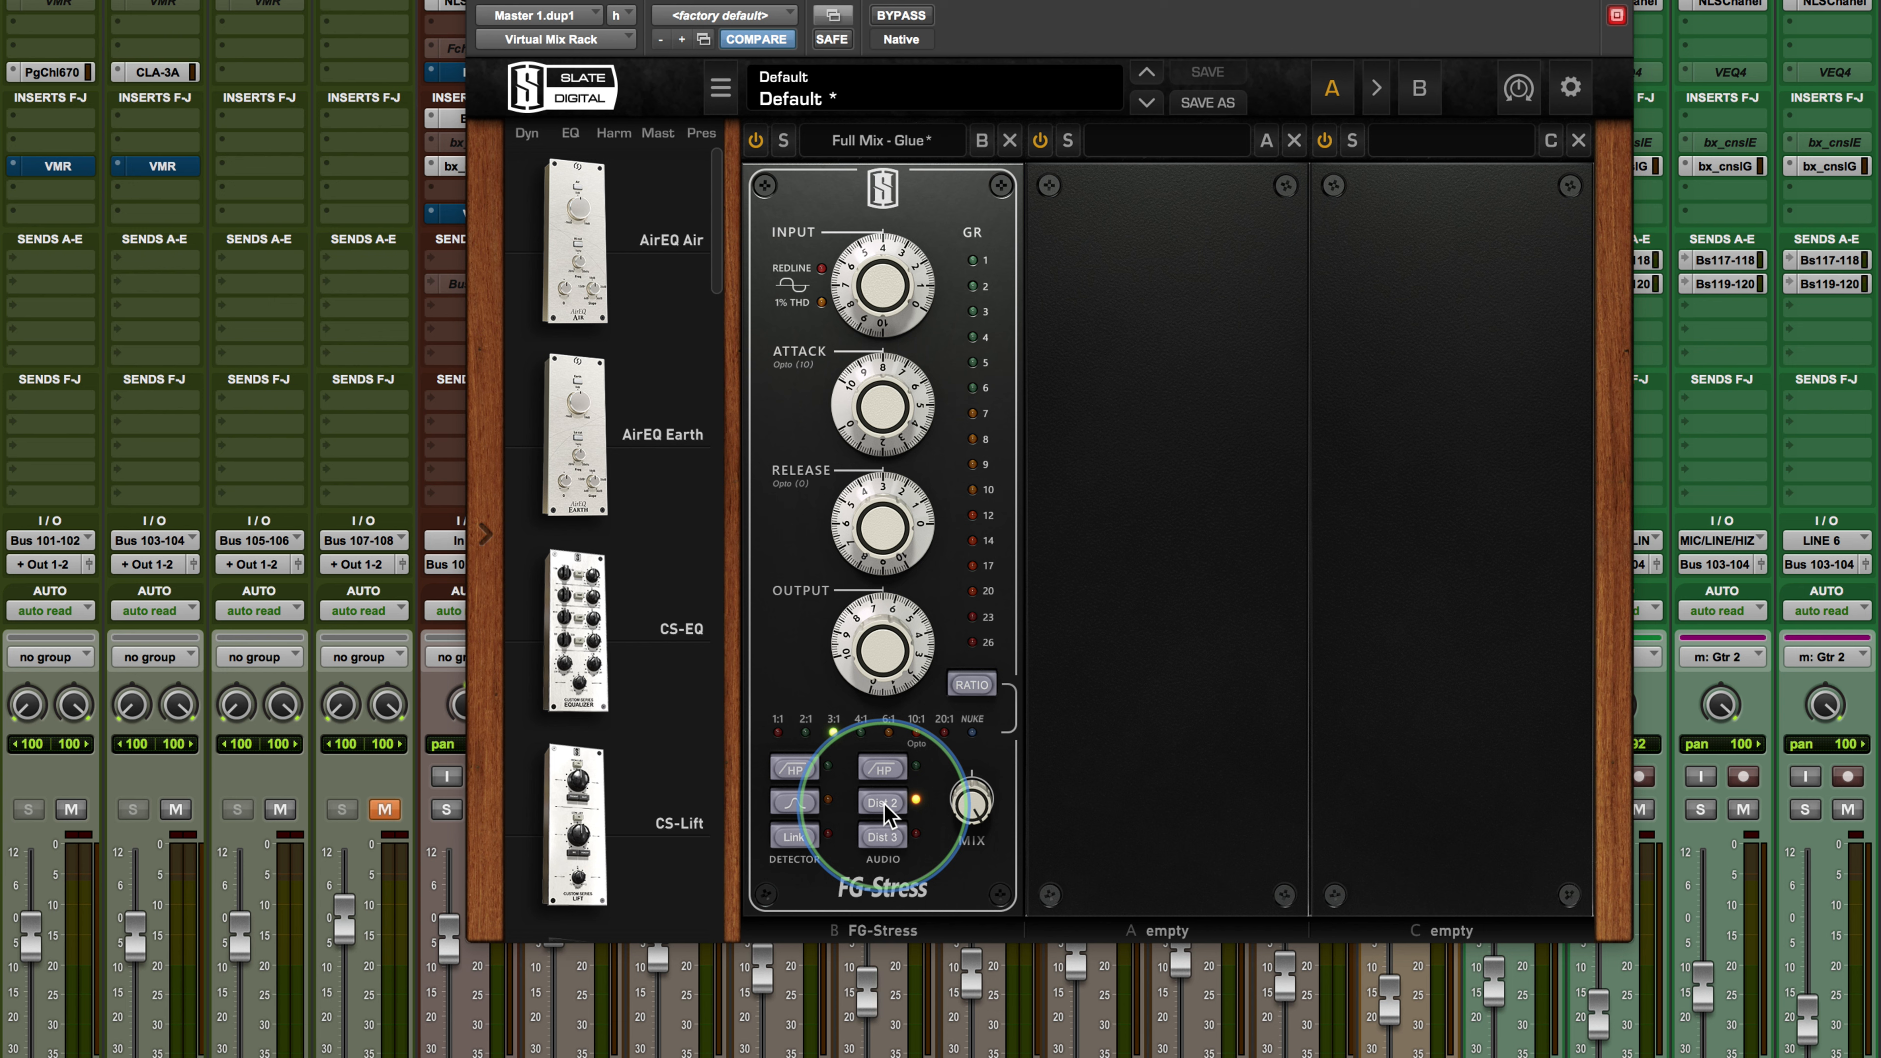
pyautogui.click(882, 836)
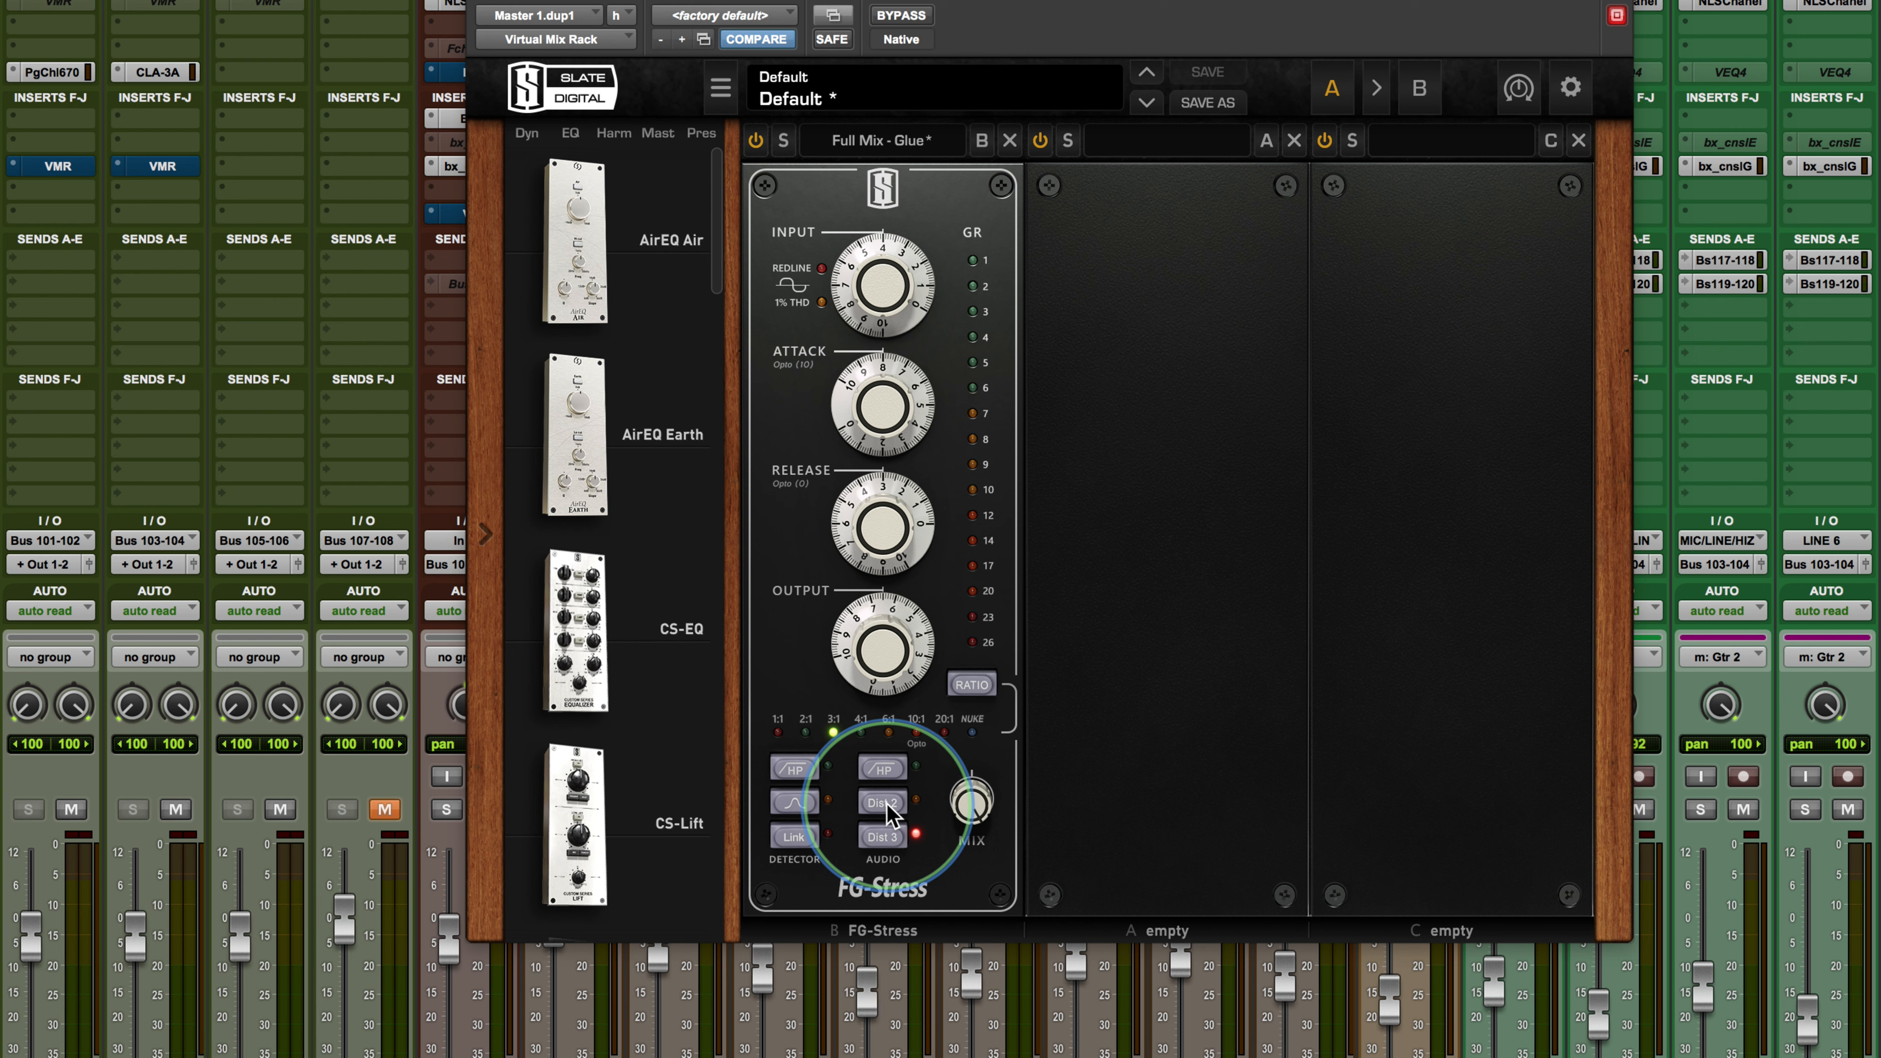
pyautogui.click(888, 837)
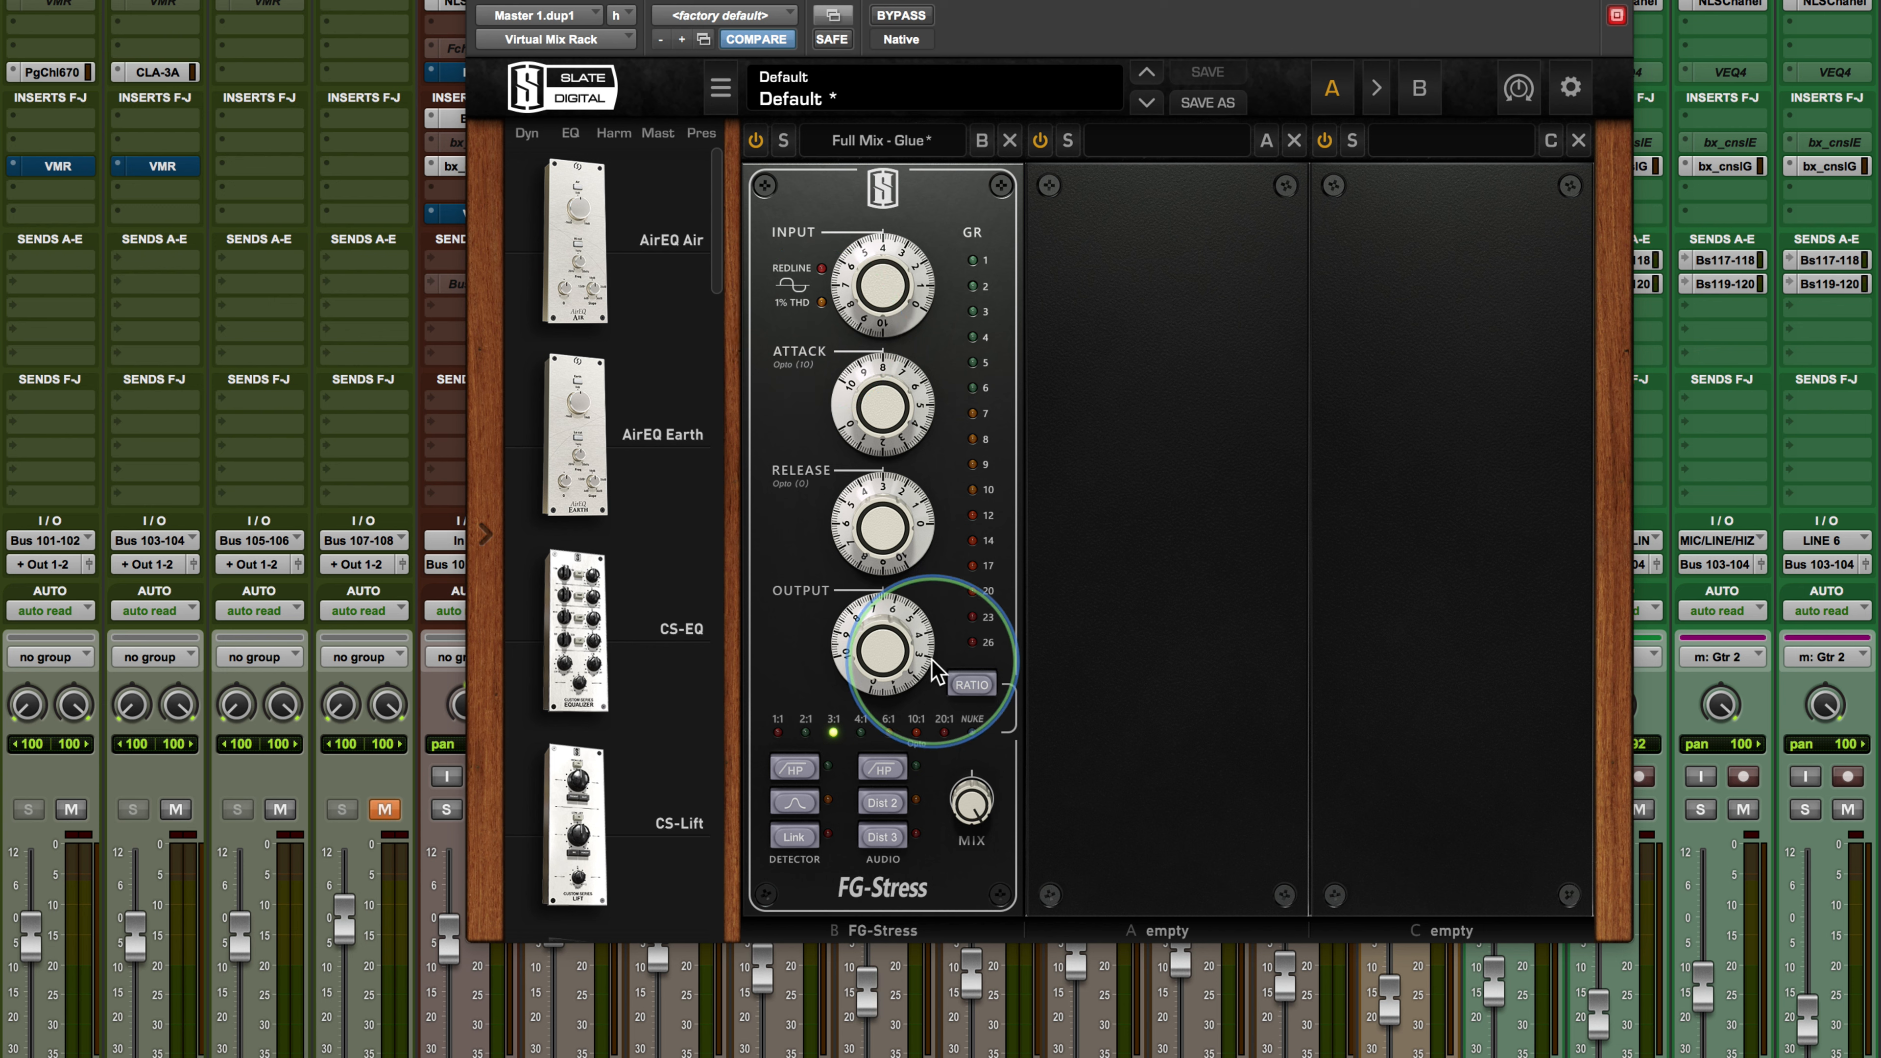
pyautogui.moveTo(935, 671)
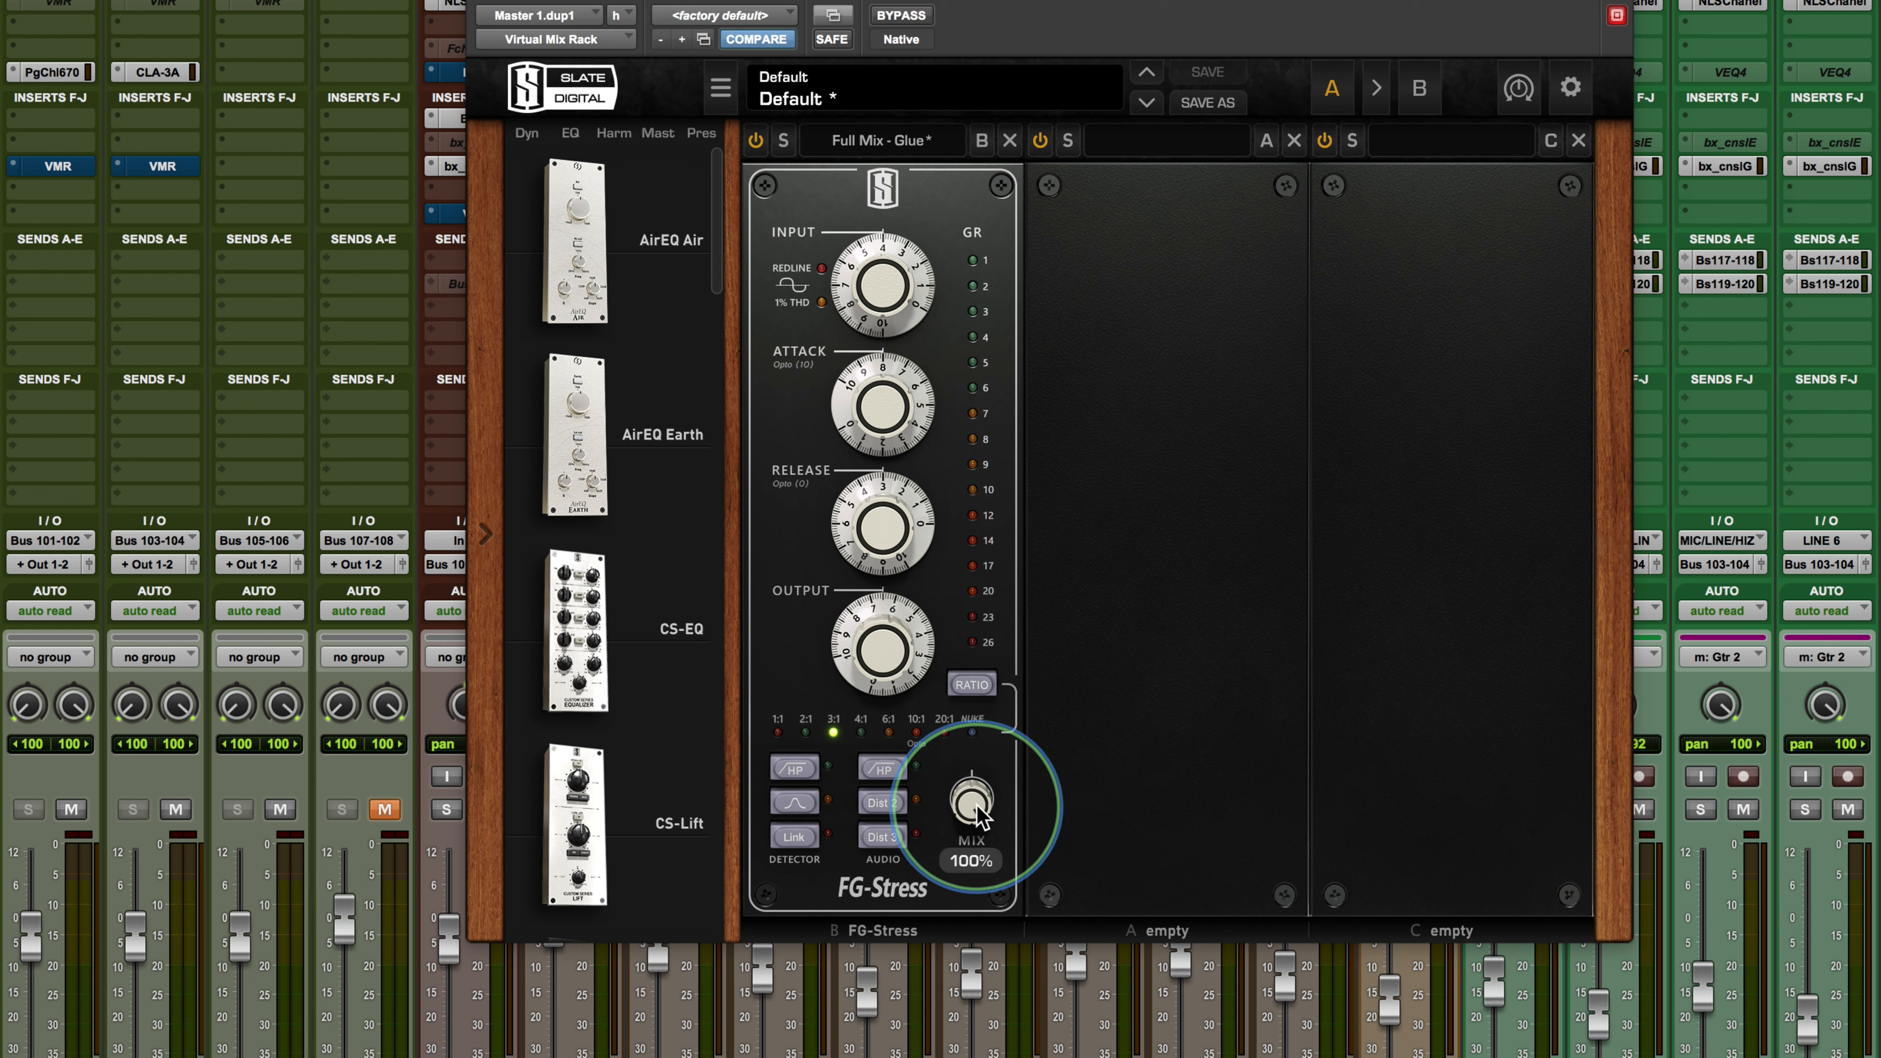
pyautogui.moveTo(974, 805)
pyautogui.mouseDown()
pyautogui.moveTo(962, 880)
pyautogui.moveTo(974, 800)
pyautogui.mouseUp()
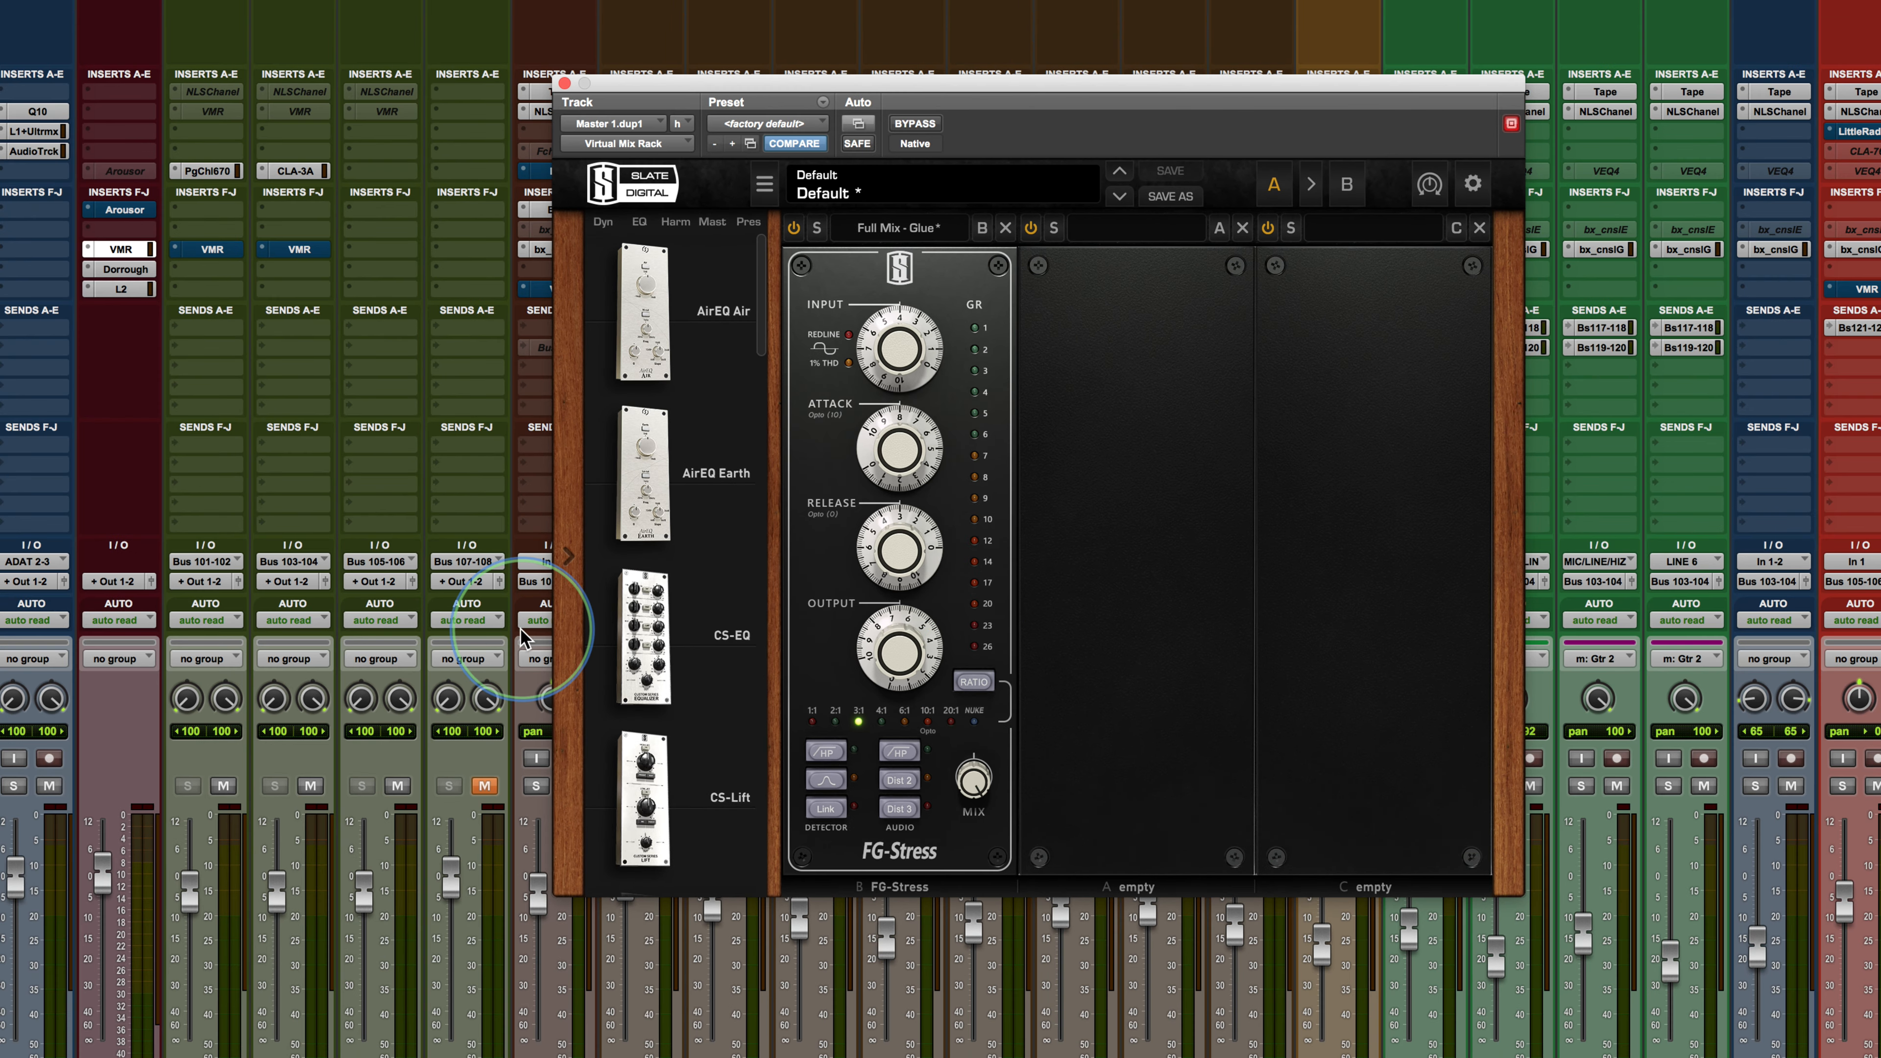
# Mute the Bus 105-106 channel and switch the rack to settings slot B
pyautogui.click(396, 790)
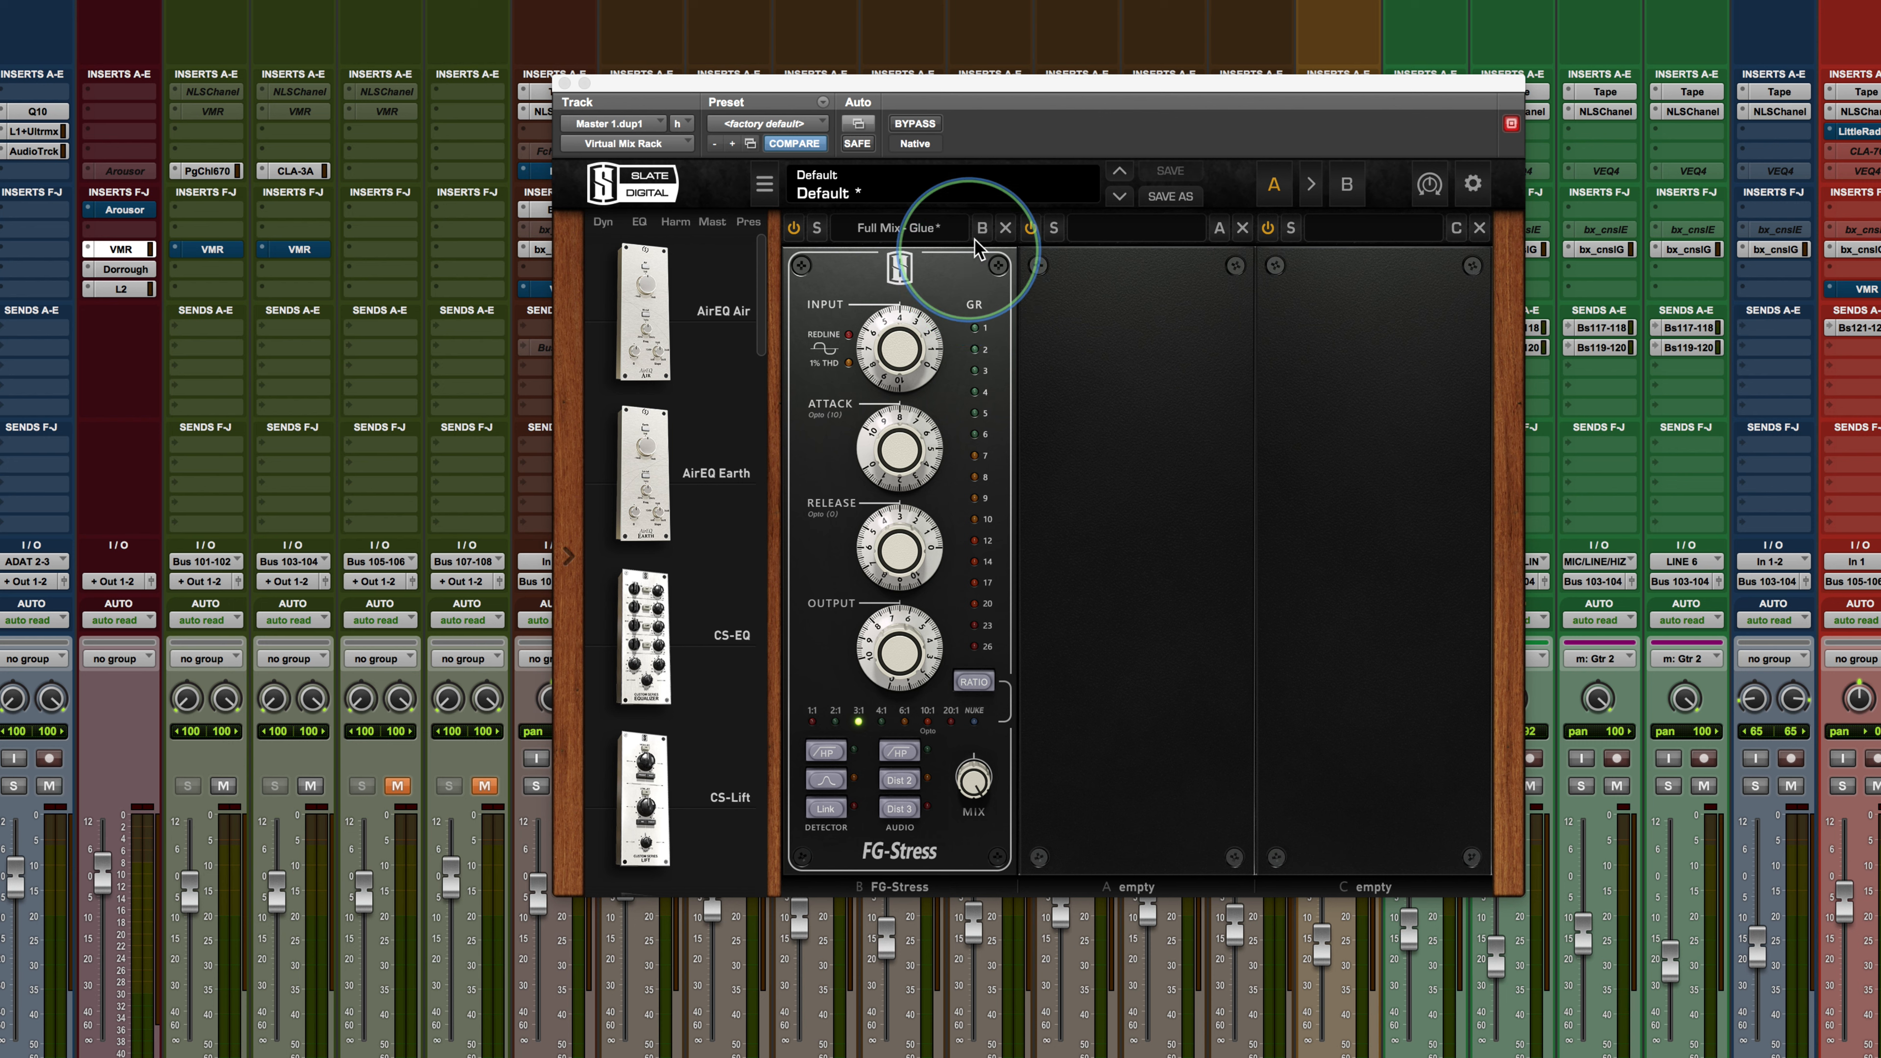
pyautogui.click(1350, 186)
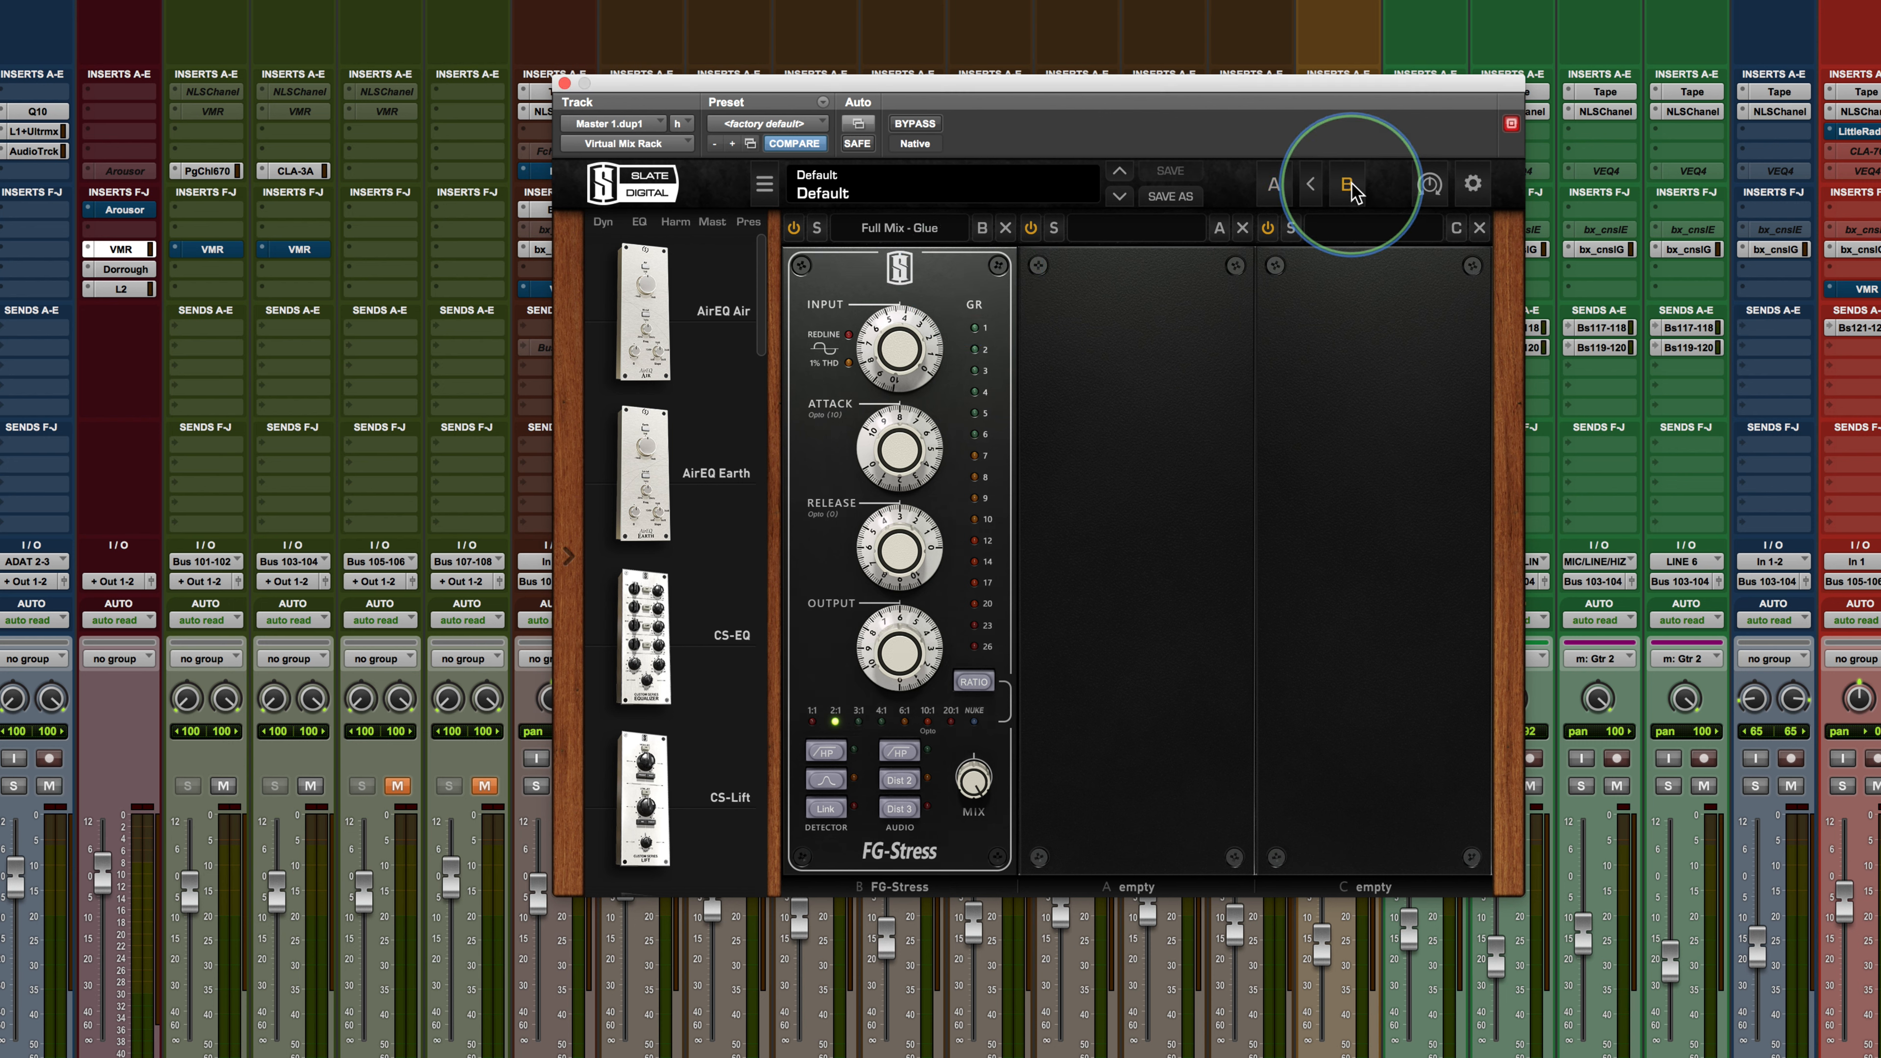
# Set the FG-Stress ratio to 2:1 and adjust its Attack control
pyautogui.click(832, 712)
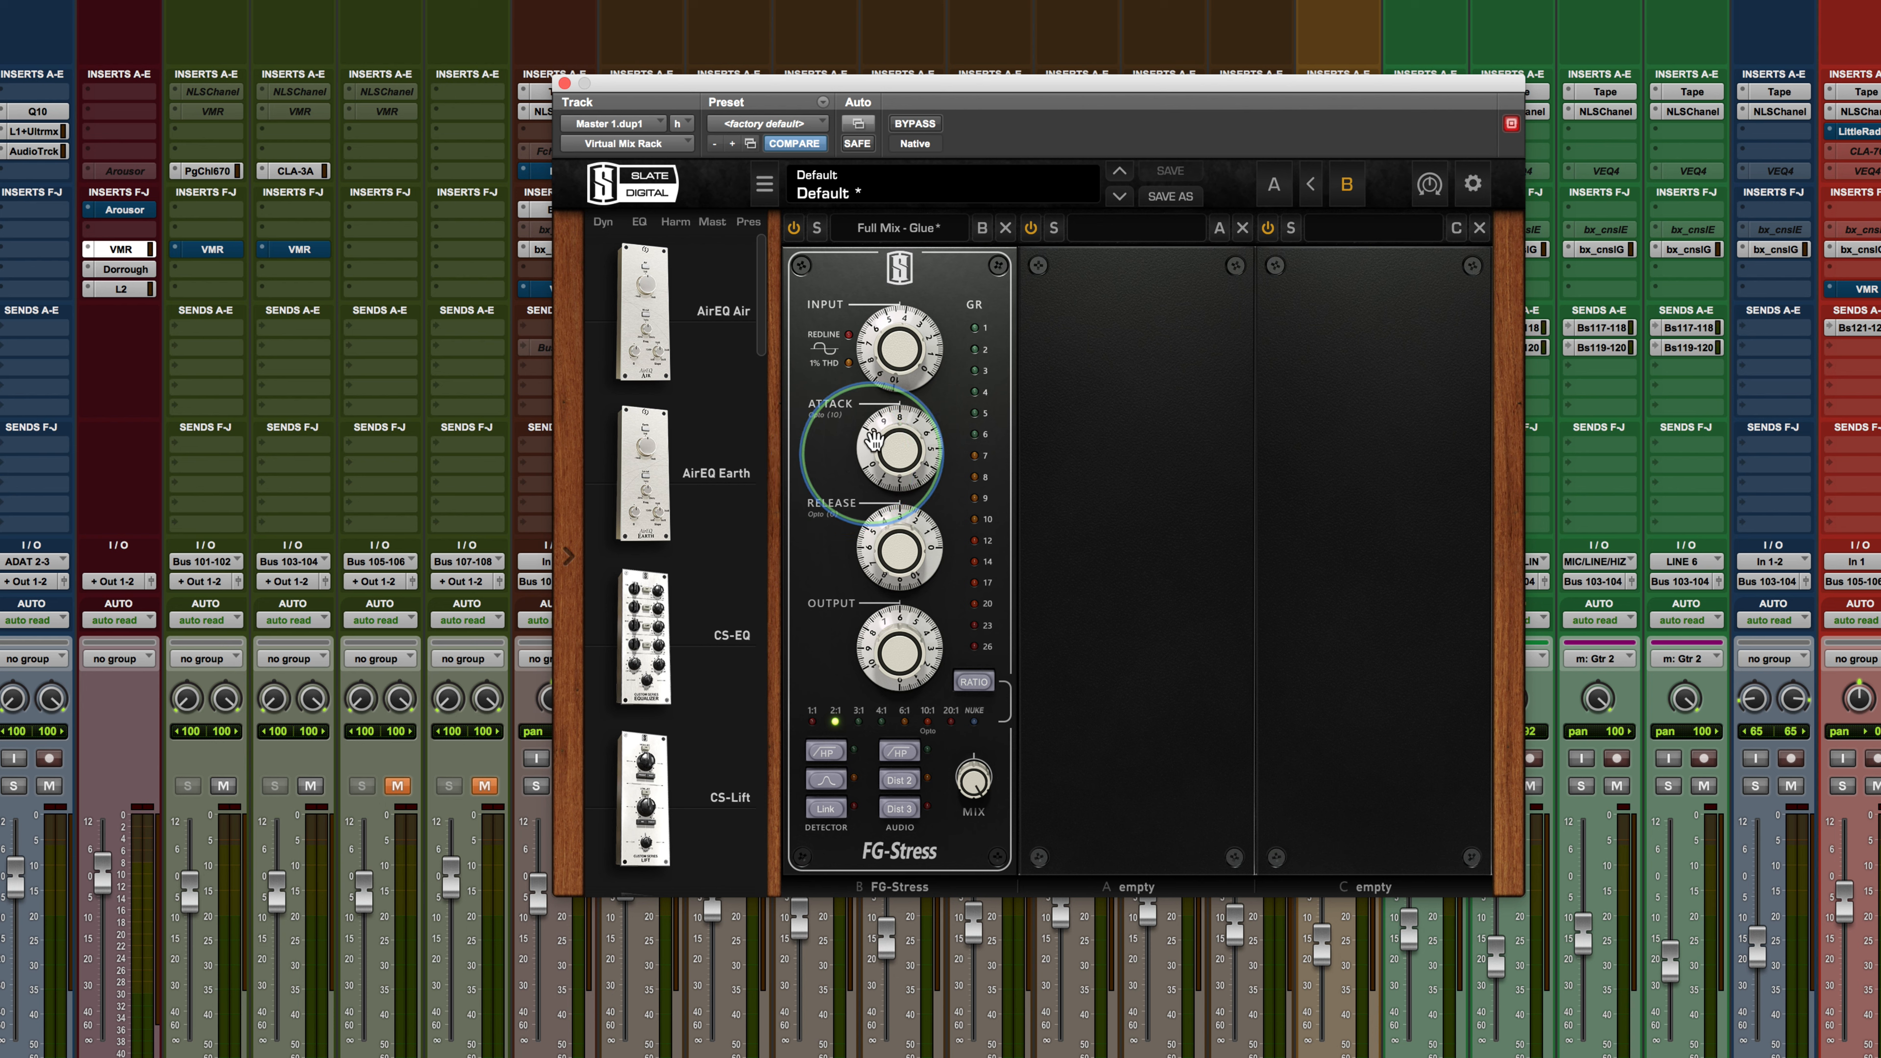
pyautogui.moveTo(886, 419); pyautogui.dragTo(865, 473)
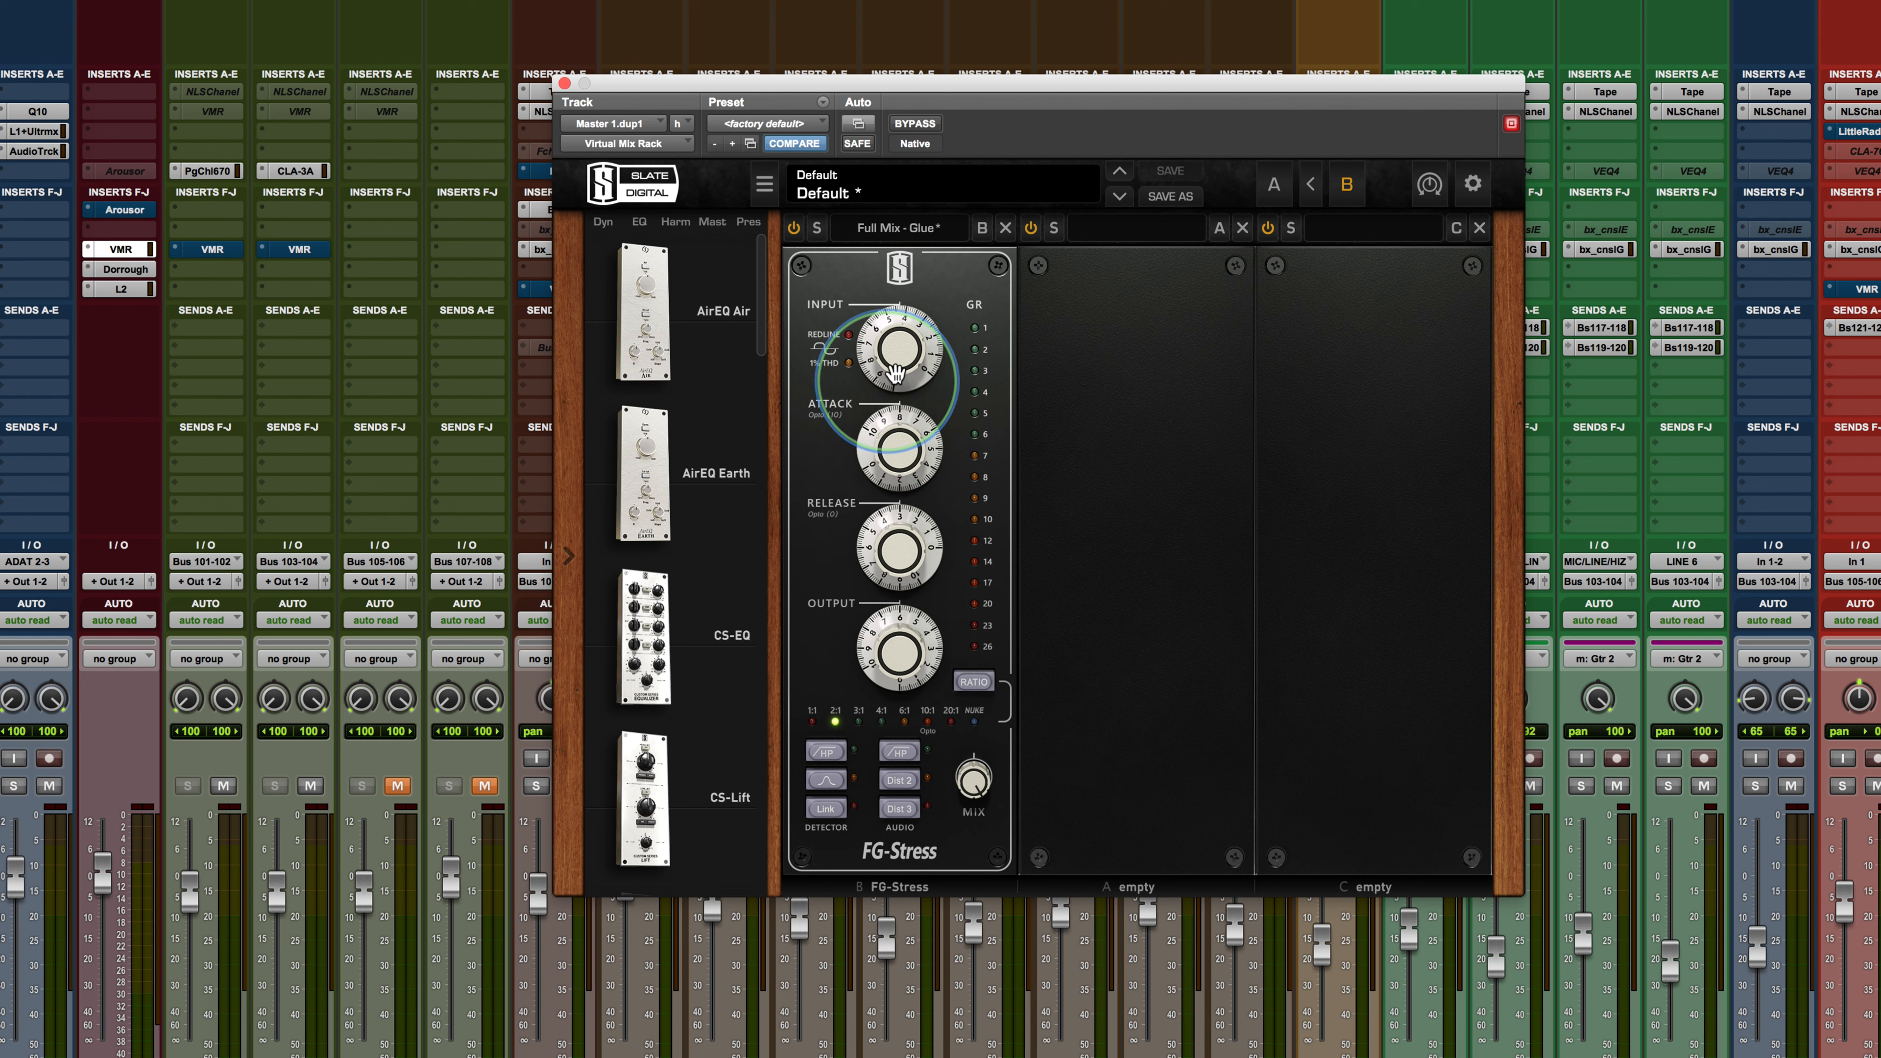
# Play the mix while toggling the rack's bypass to compare it with and without compression, then stop with the rack active
pyautogui.click(923, 125)
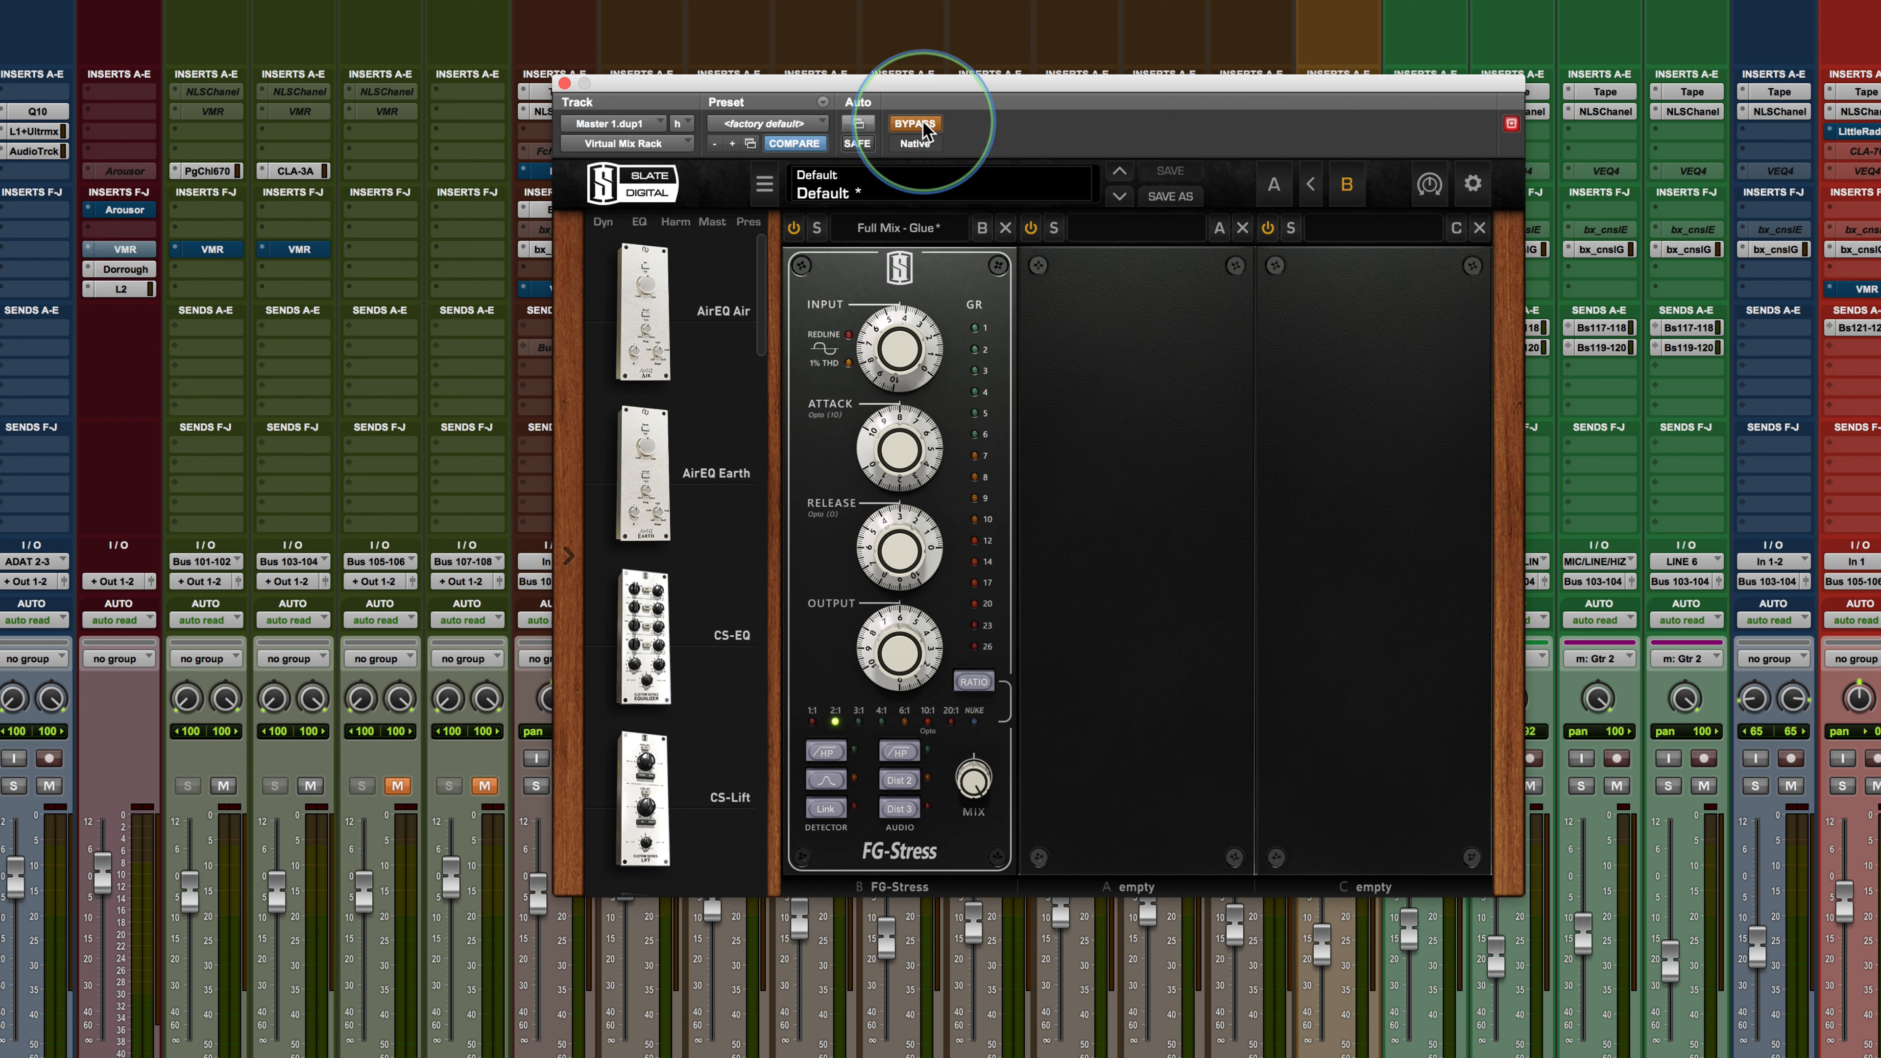
pyautogui.press('space')
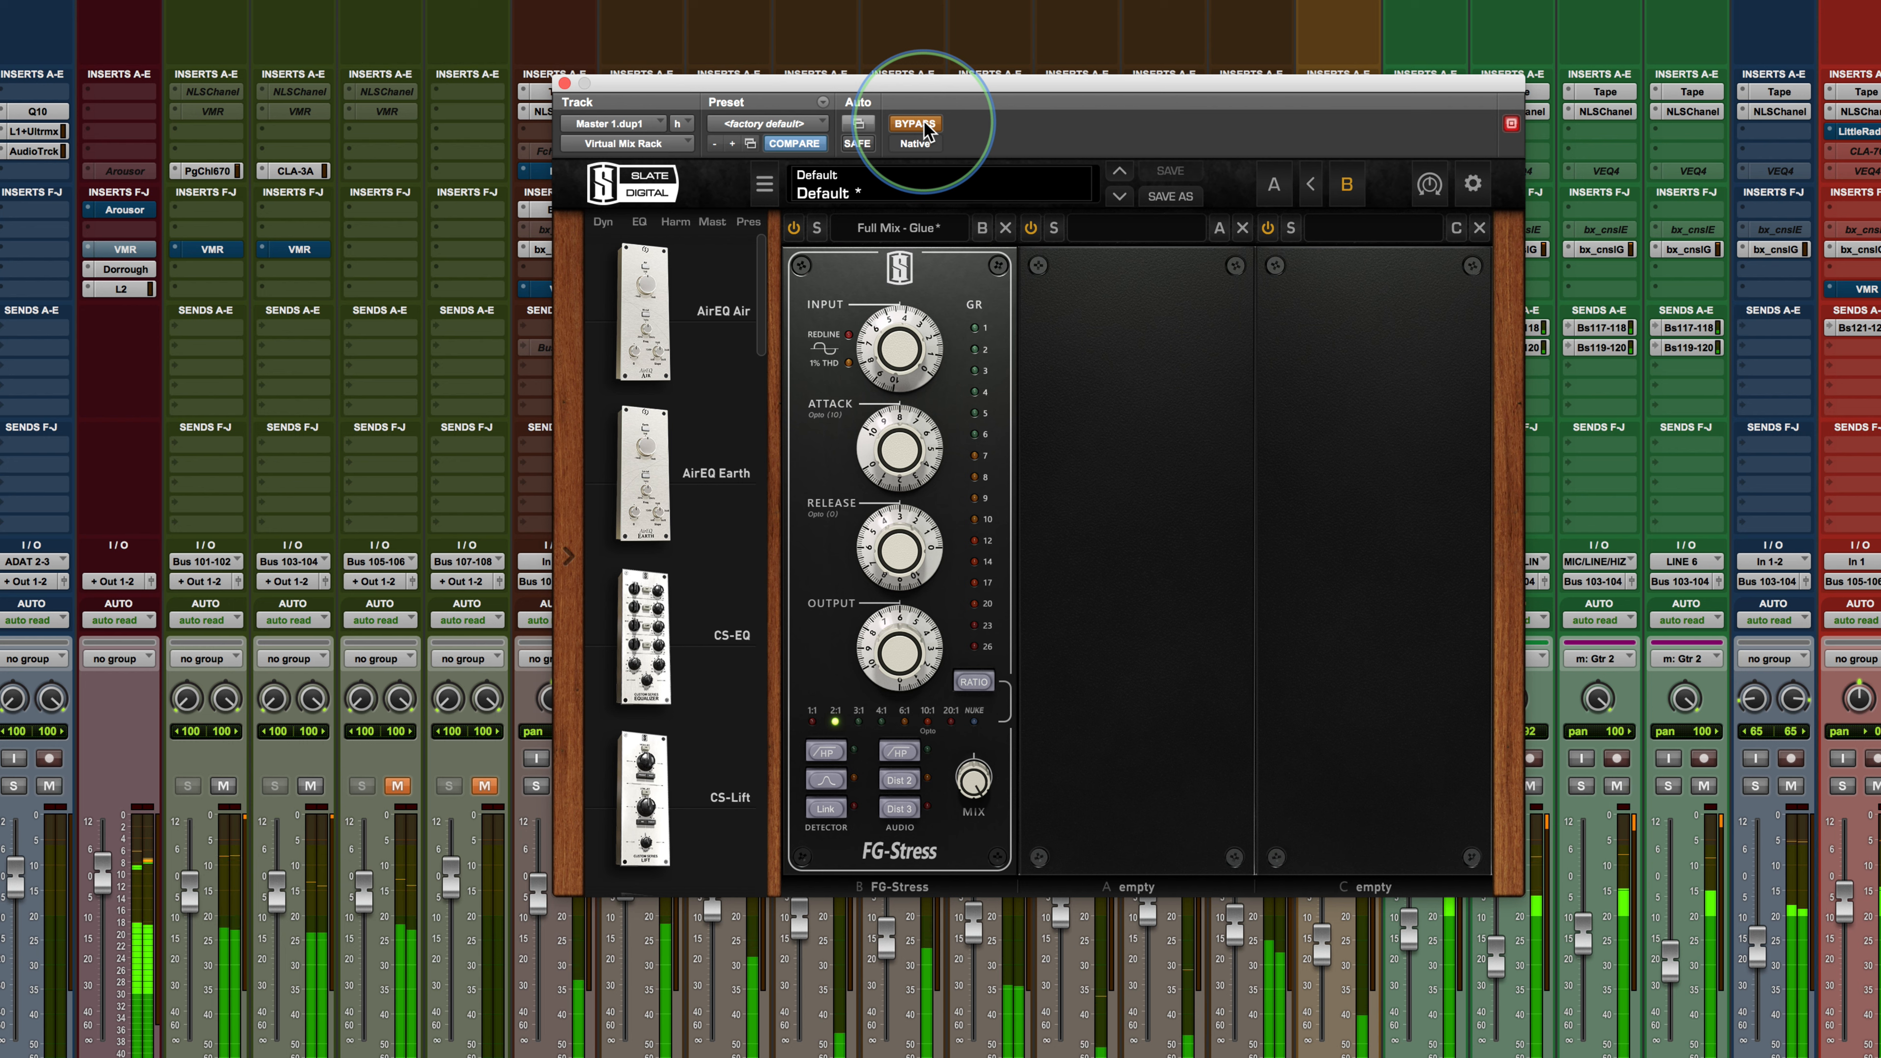
pyautogui.click(924, 127)
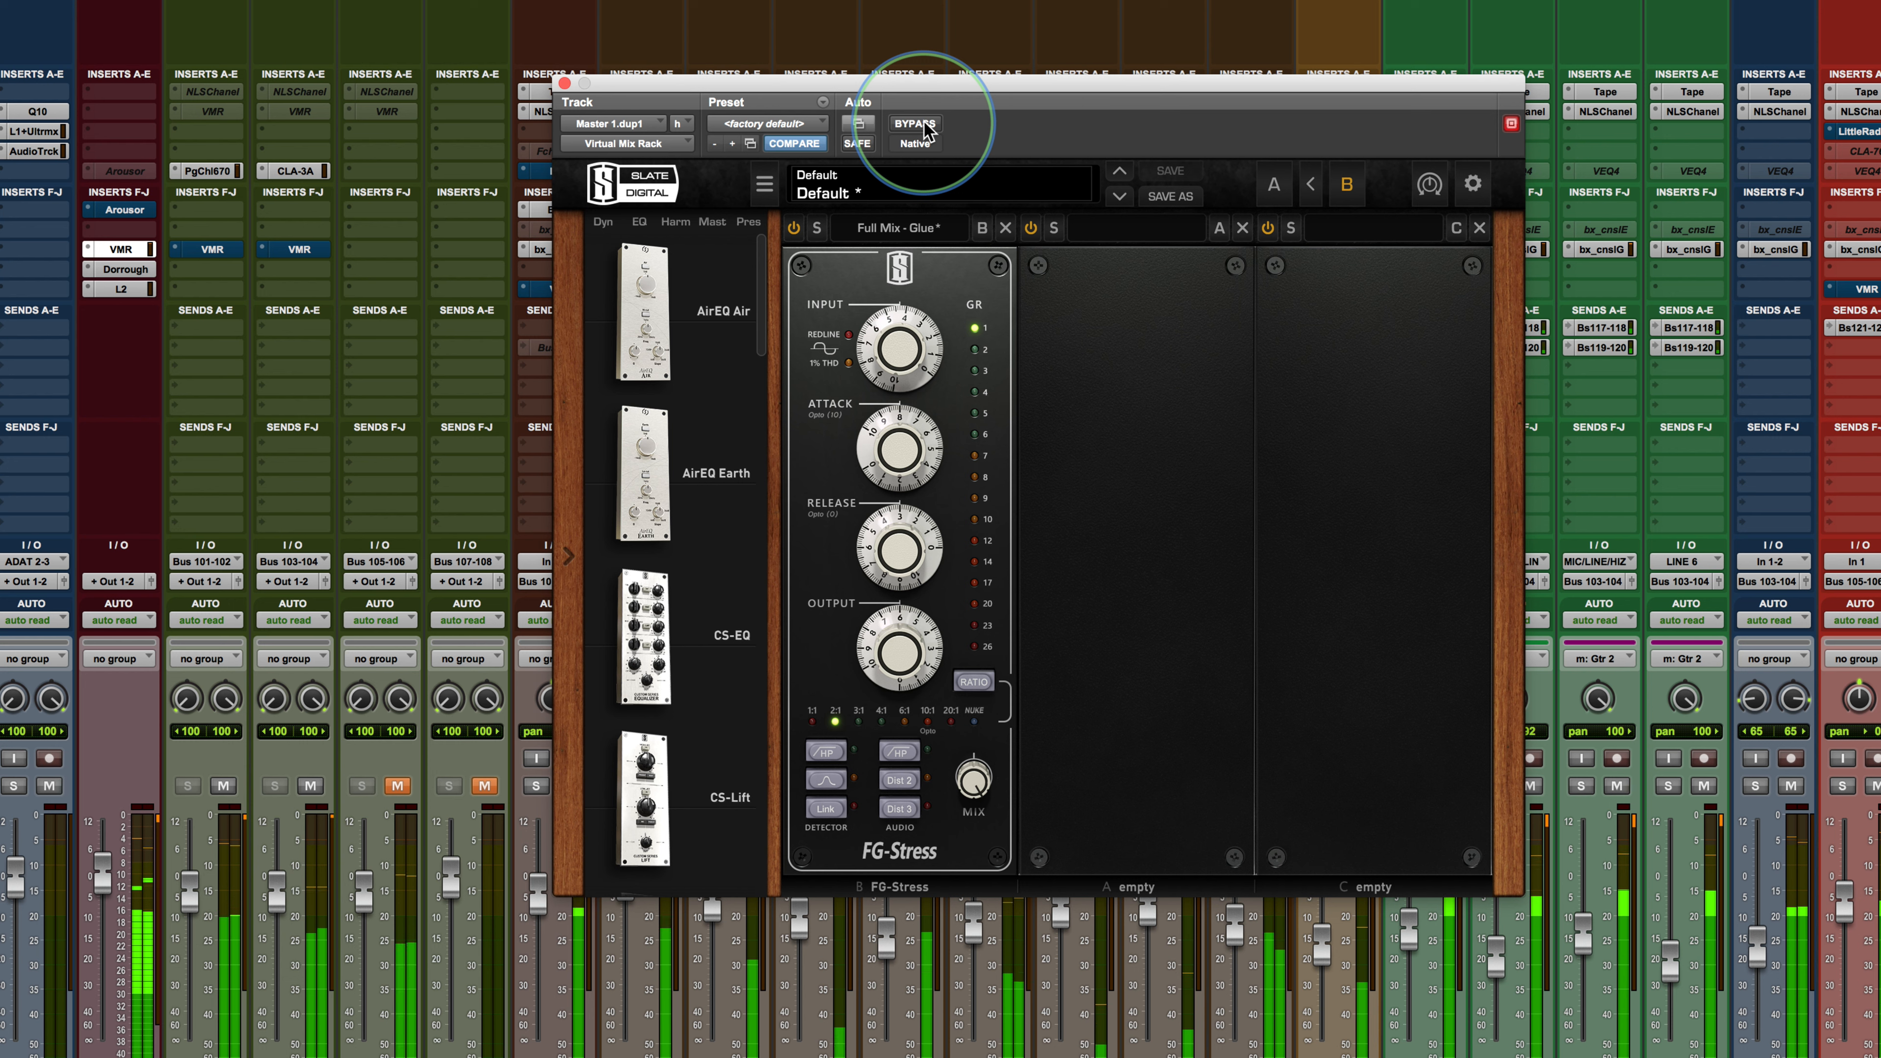
pyautogui.click(925, 127)
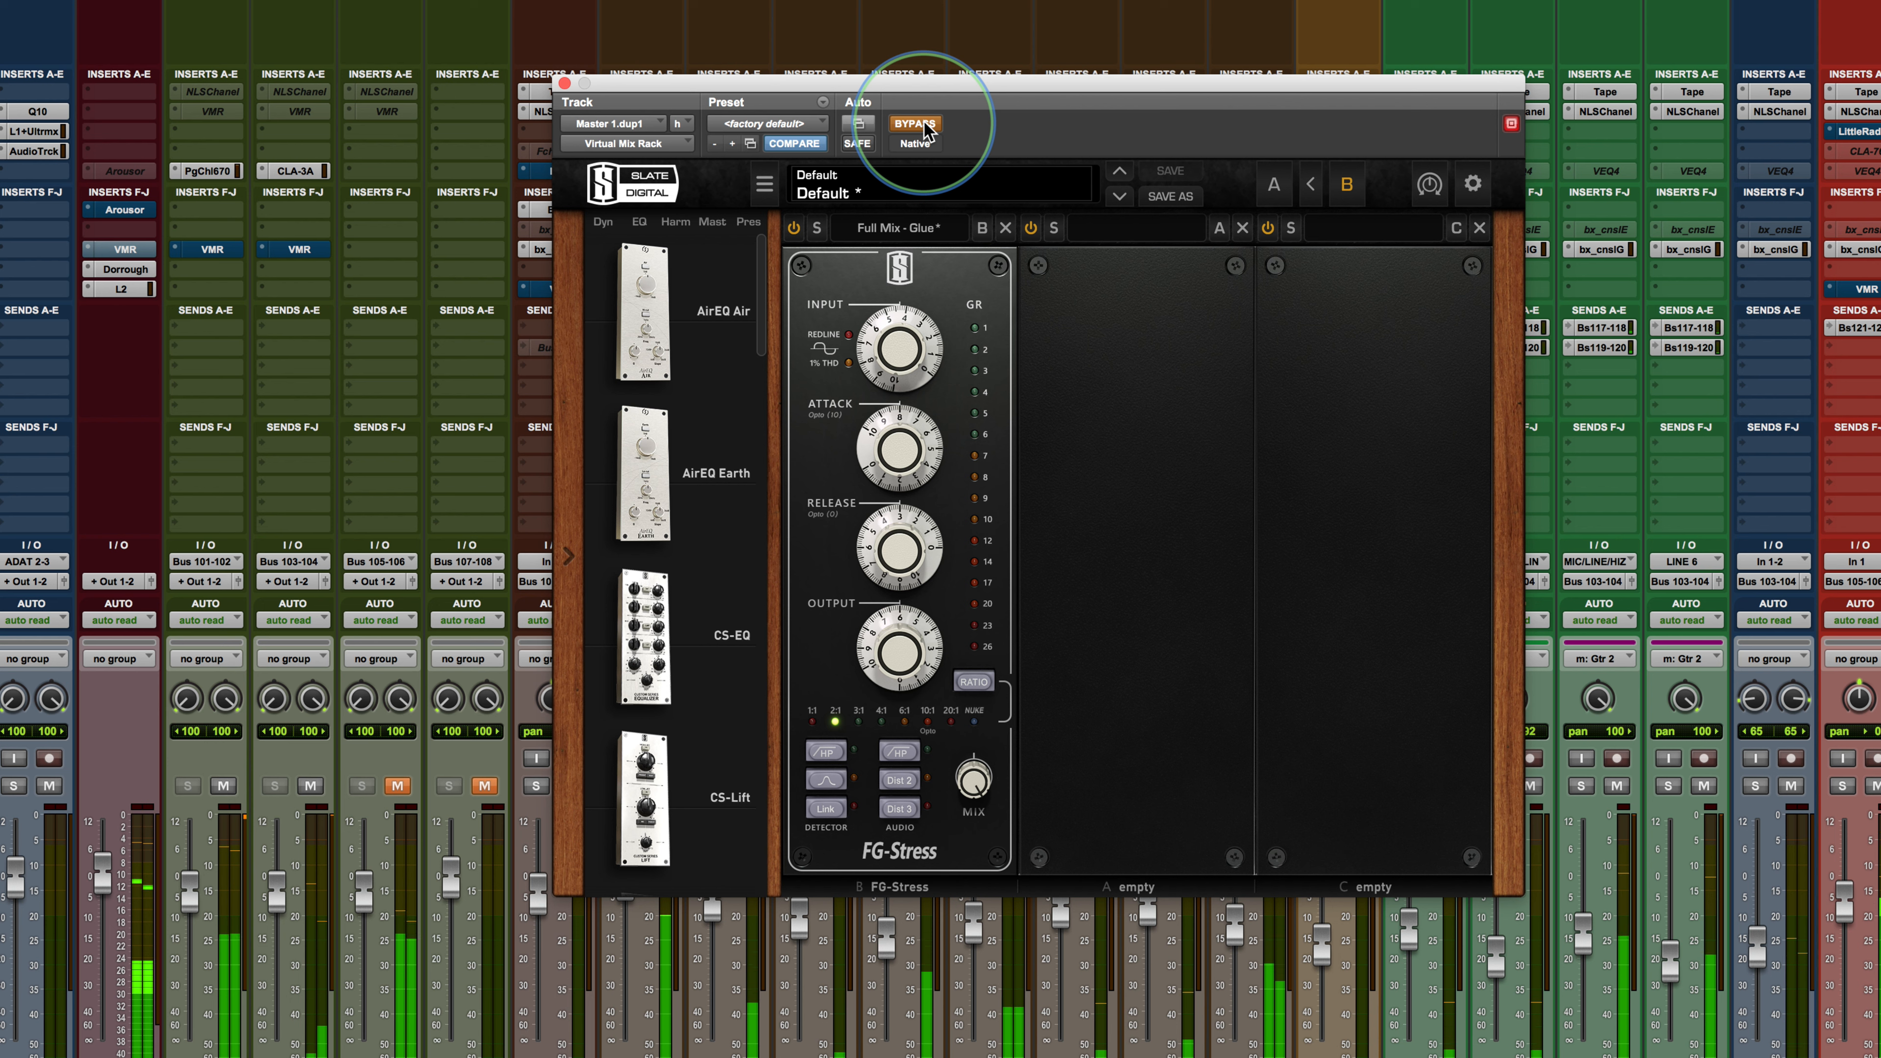
pyautogui.click(924, 128)
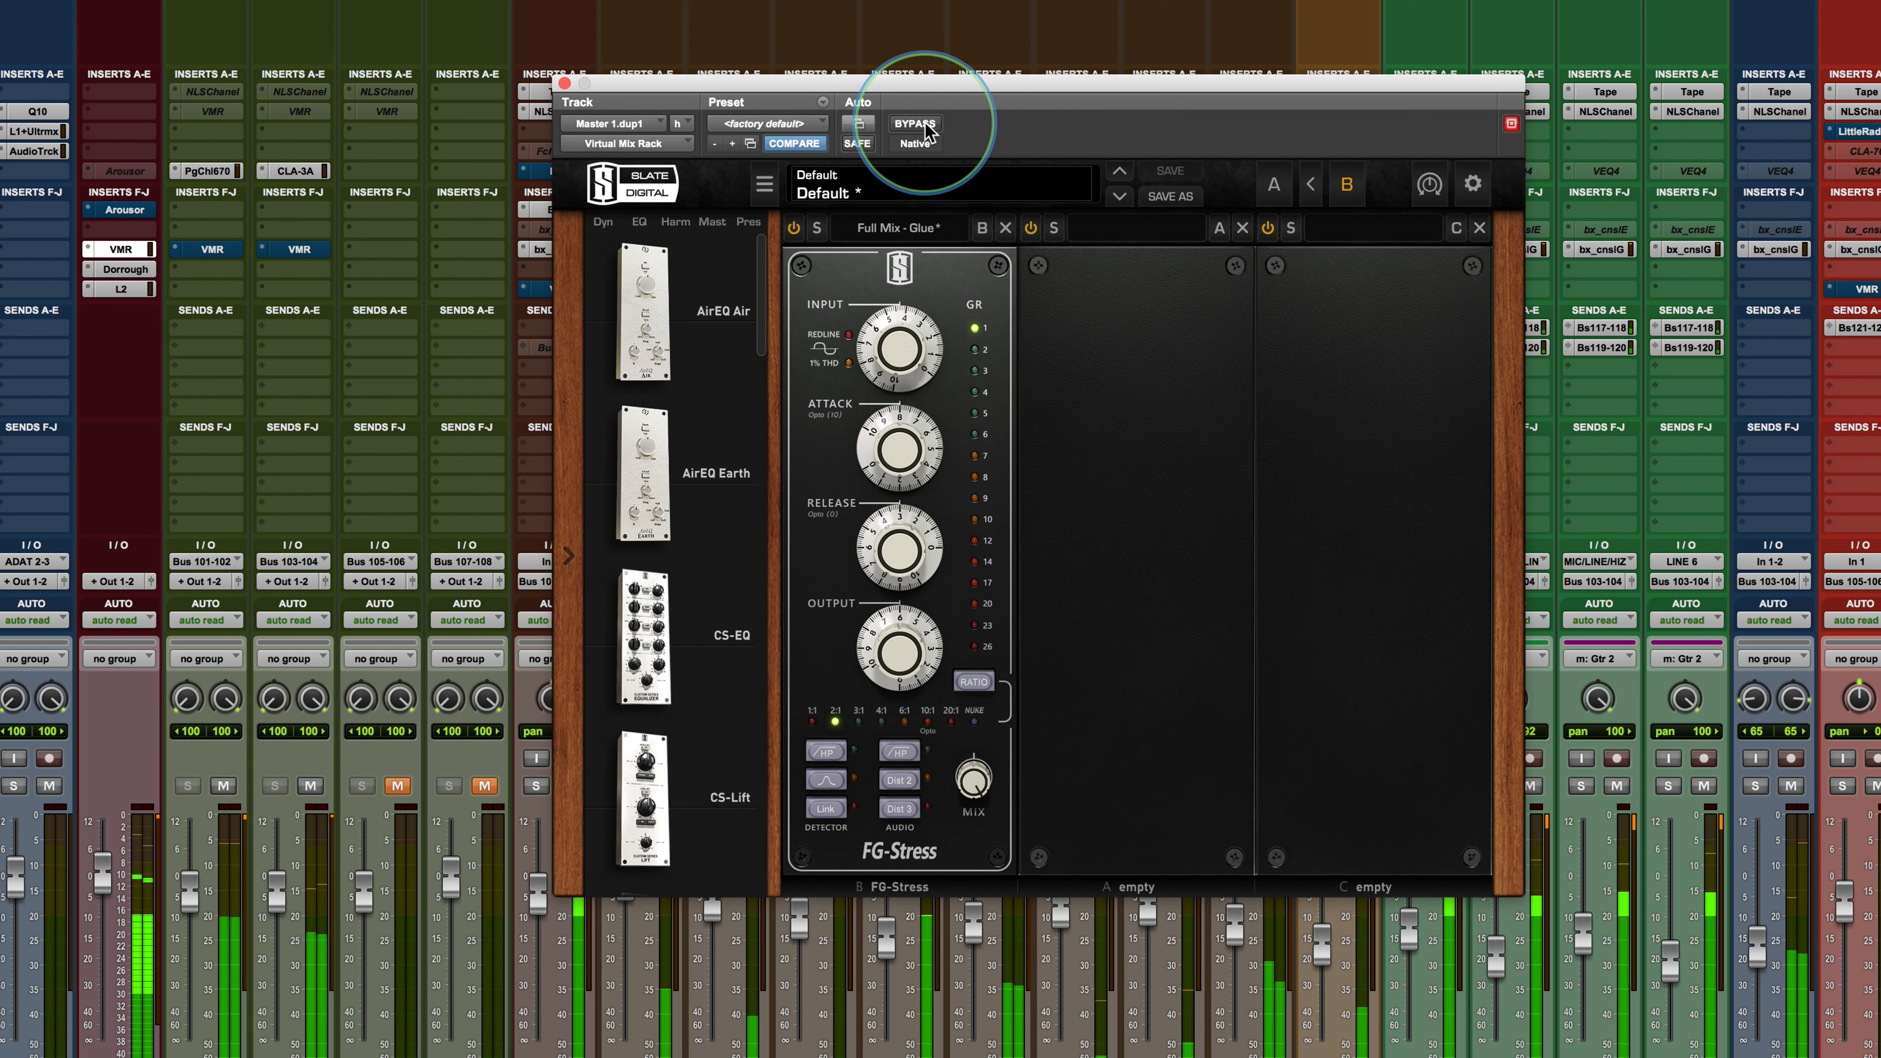
pyautogui.click(924, 128)
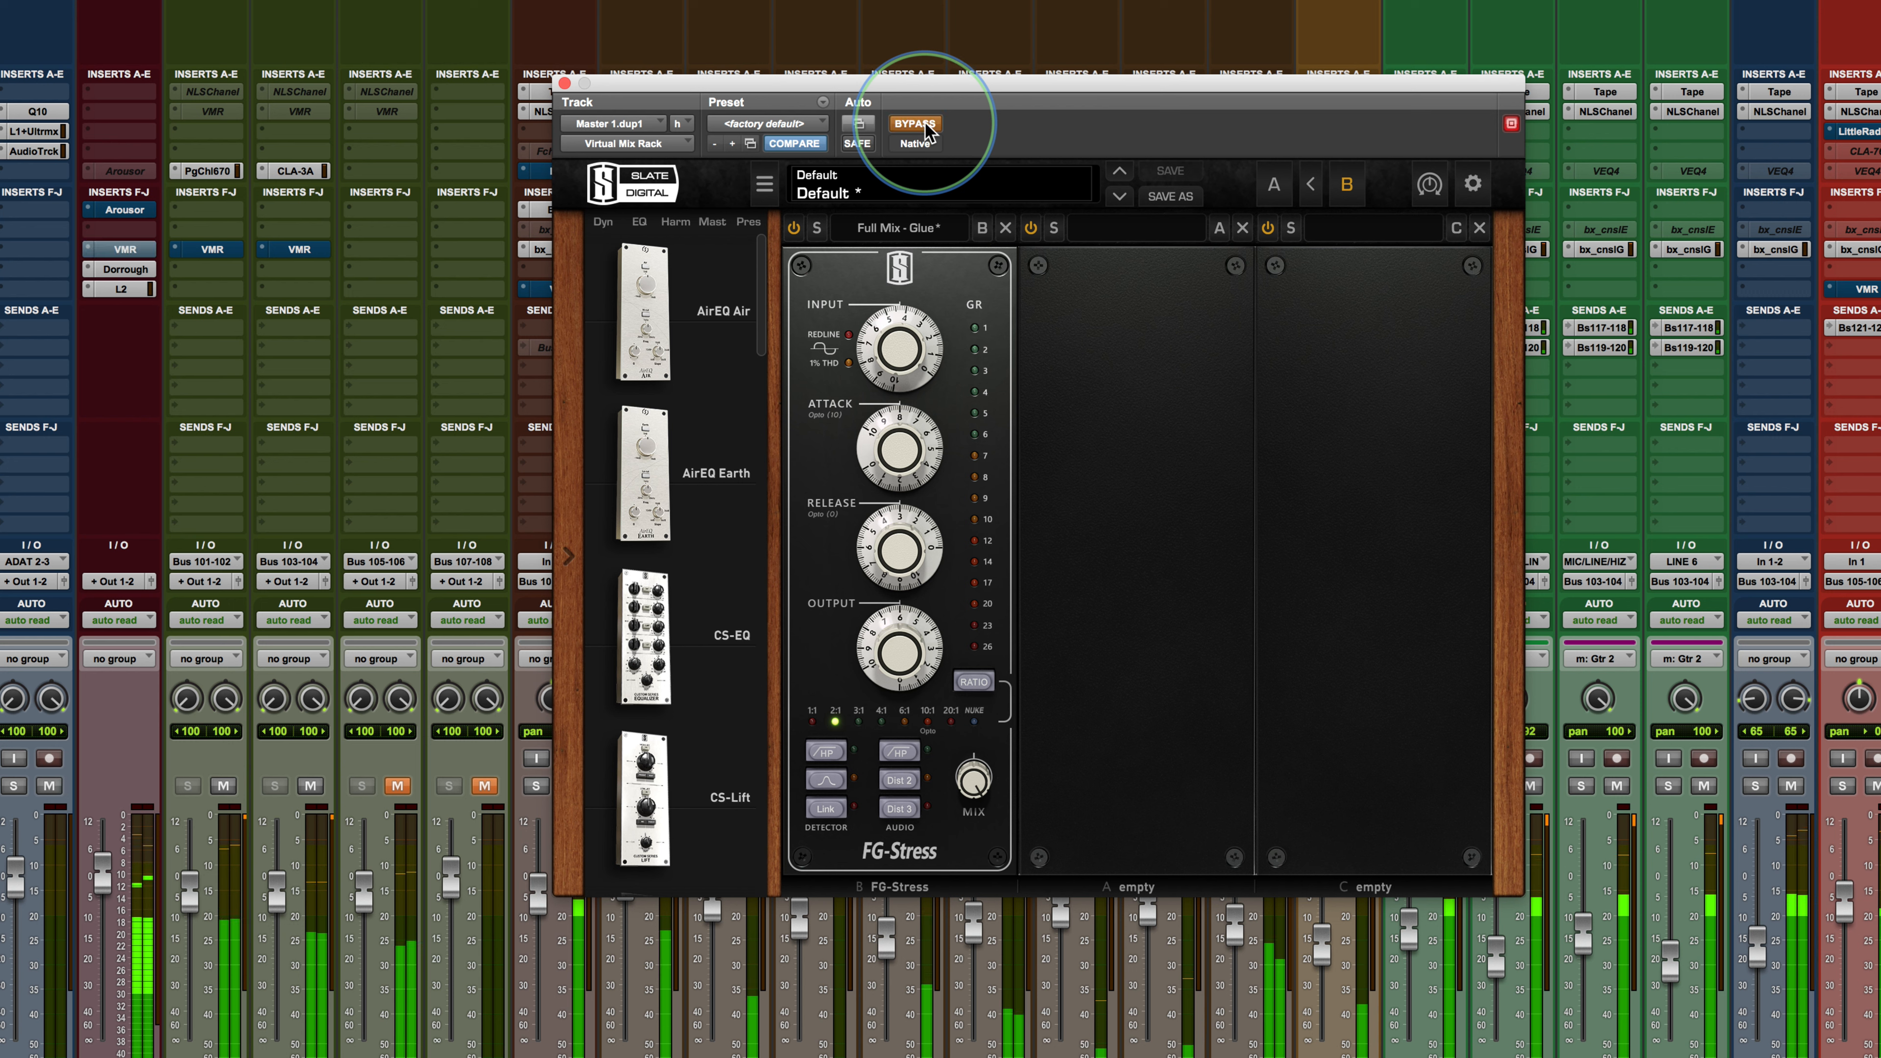
pyautogui.click(926, 127)
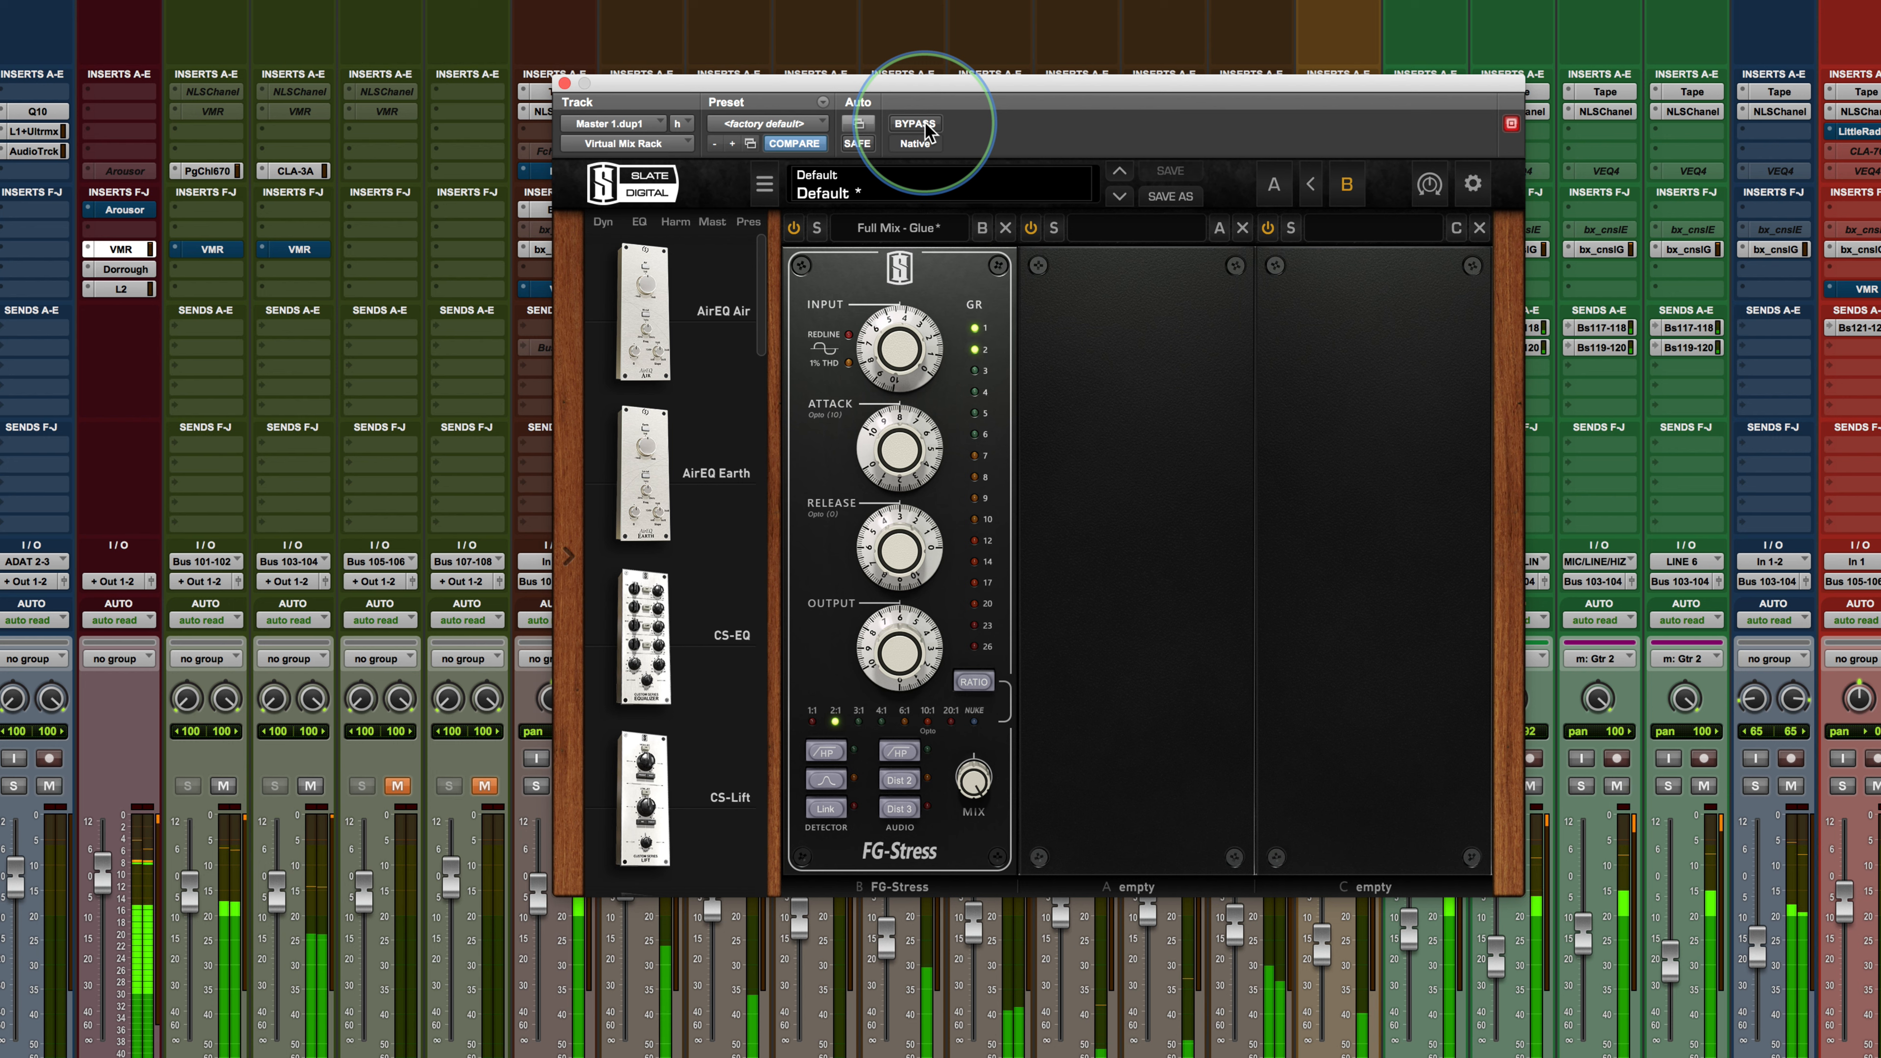
pyautogui.press('space')
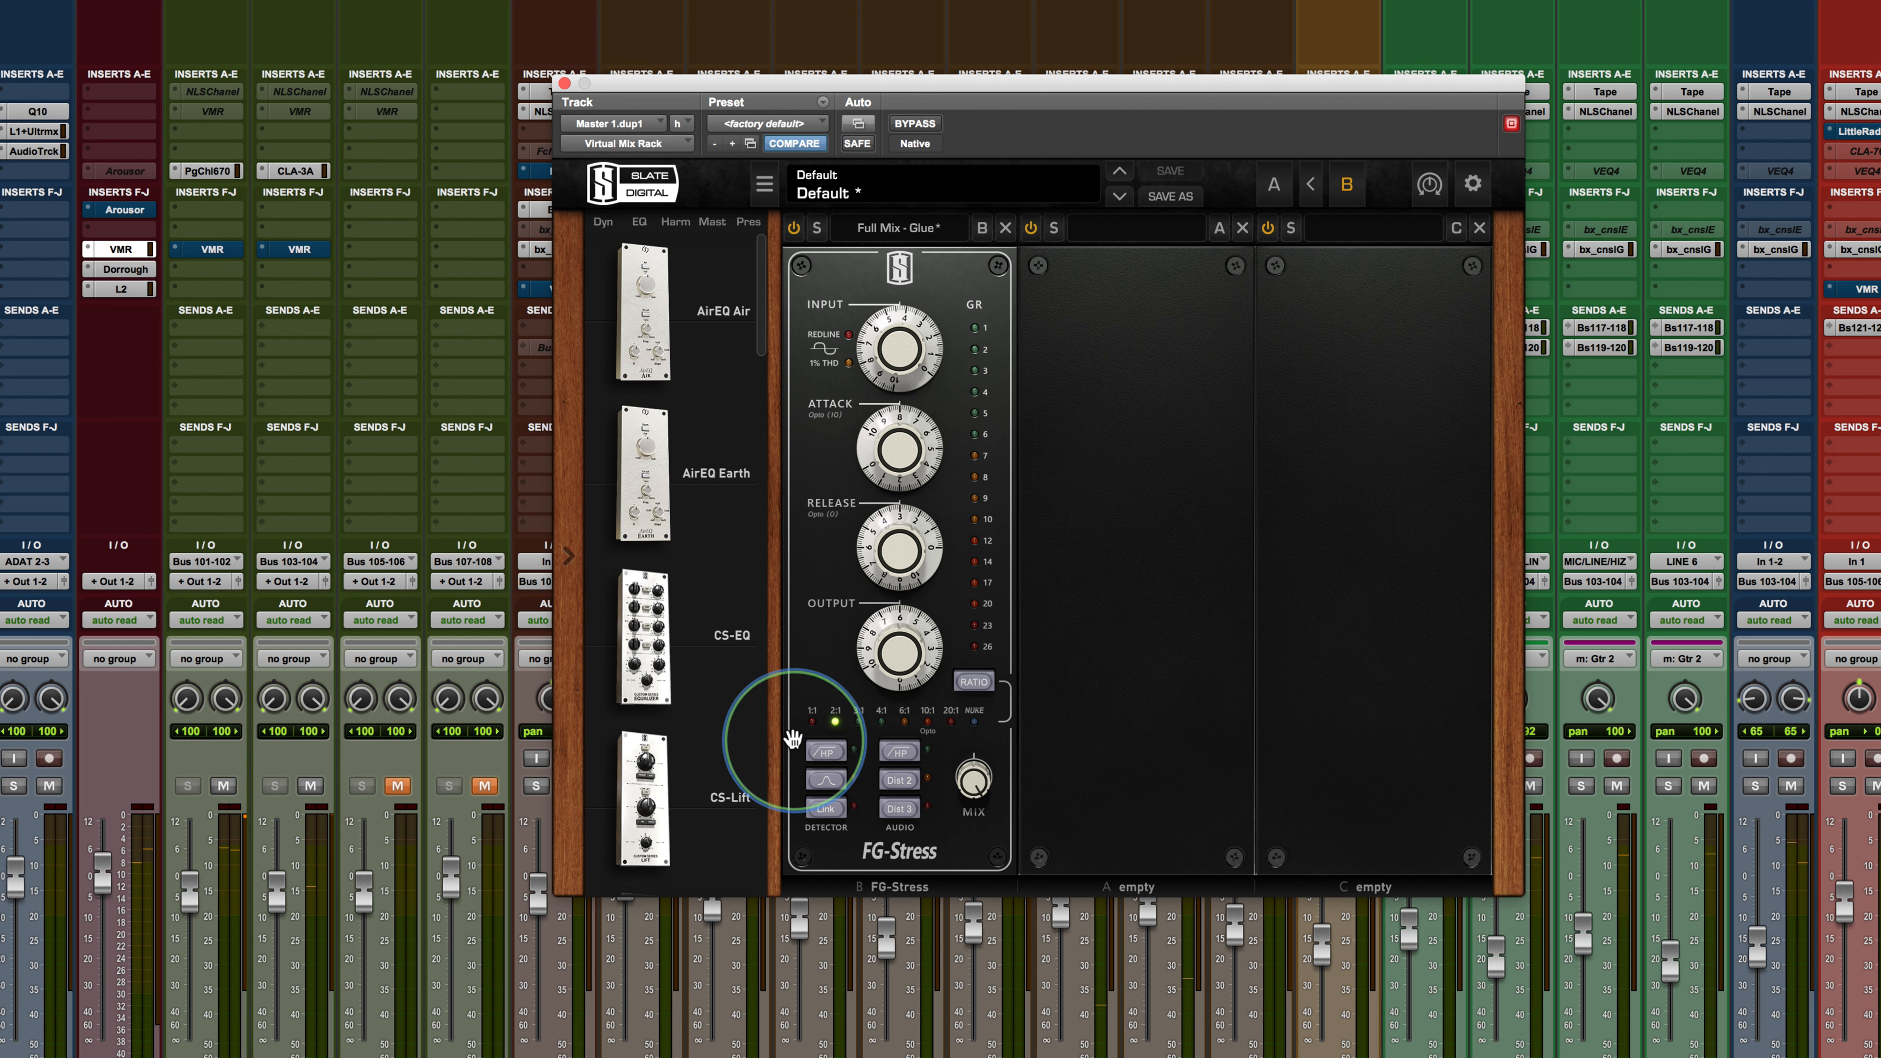
# Step the compression ratio from 1:1 through 2:1, 3:1 and 4:1 up to 6:1
pyautogui.click(813, 714)
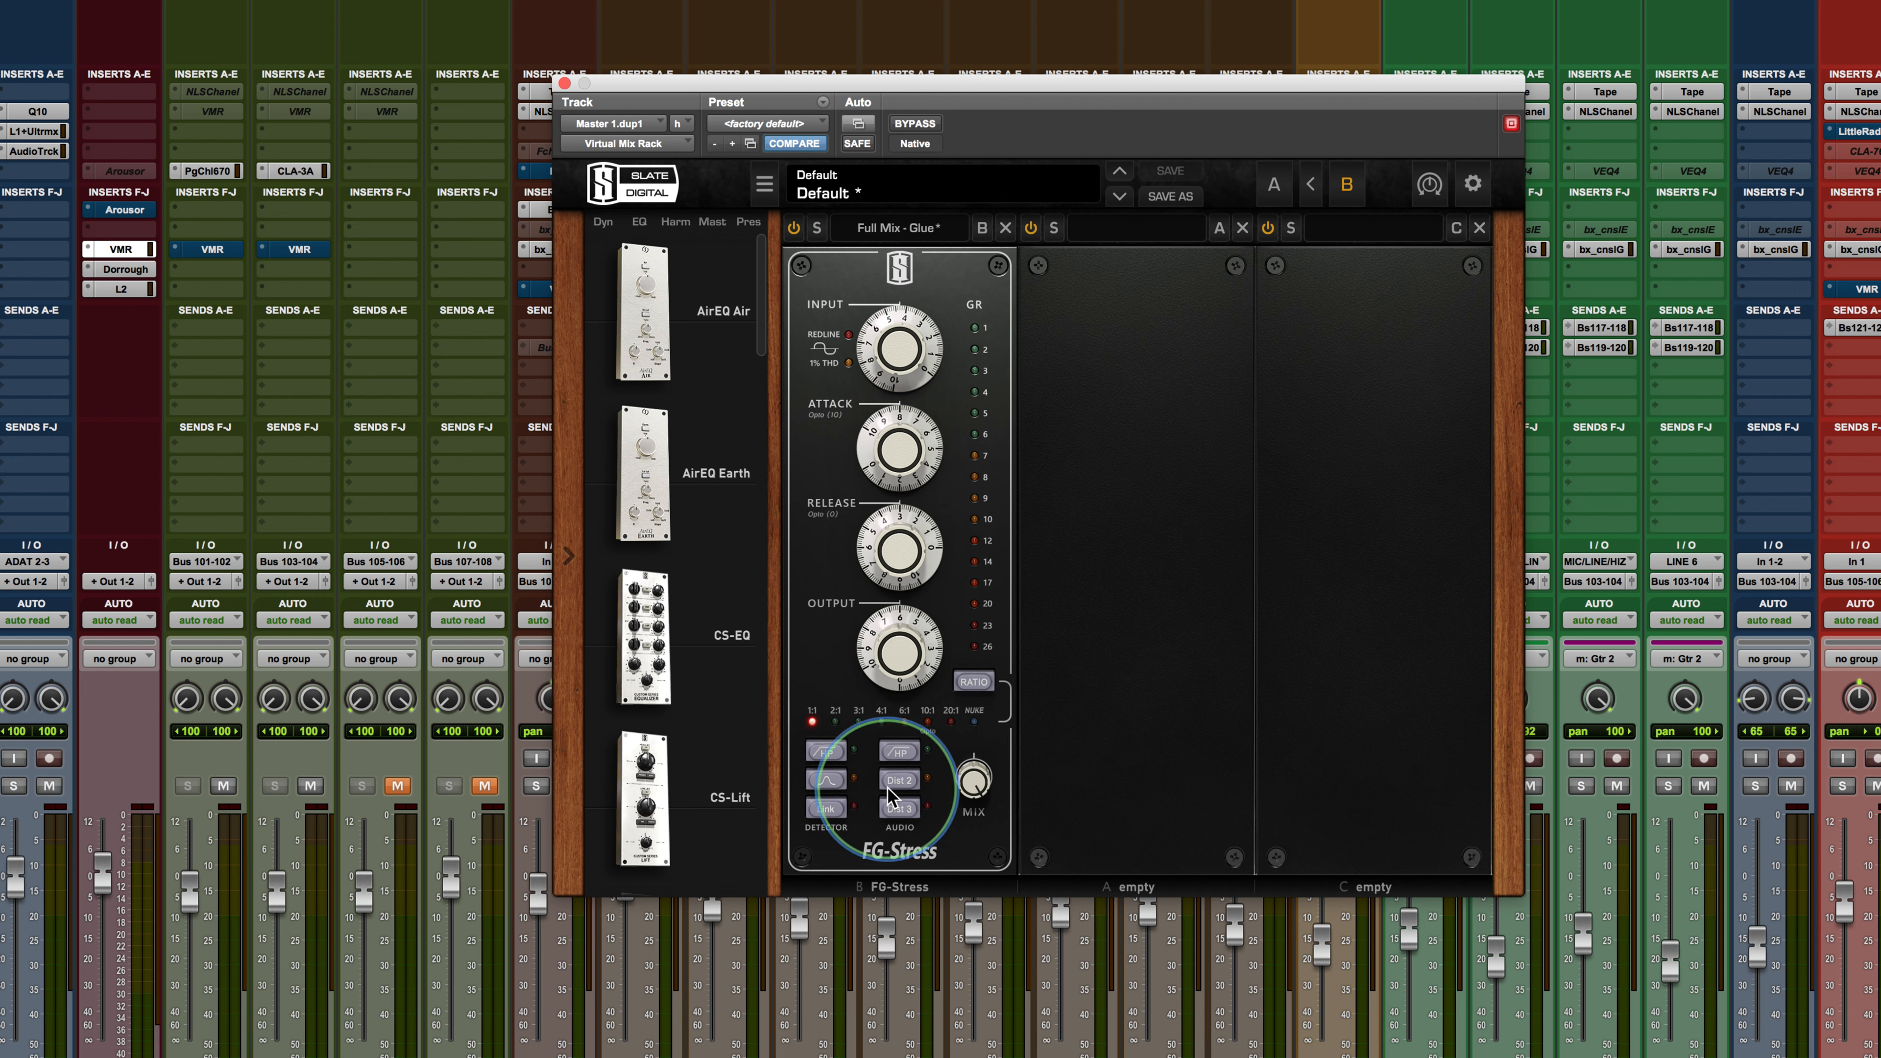
pyautogui.click(836, 723)
pyautogui.click(858, 722)
pyautogui.click(881, 722)
pyautogui.click(904, 723)
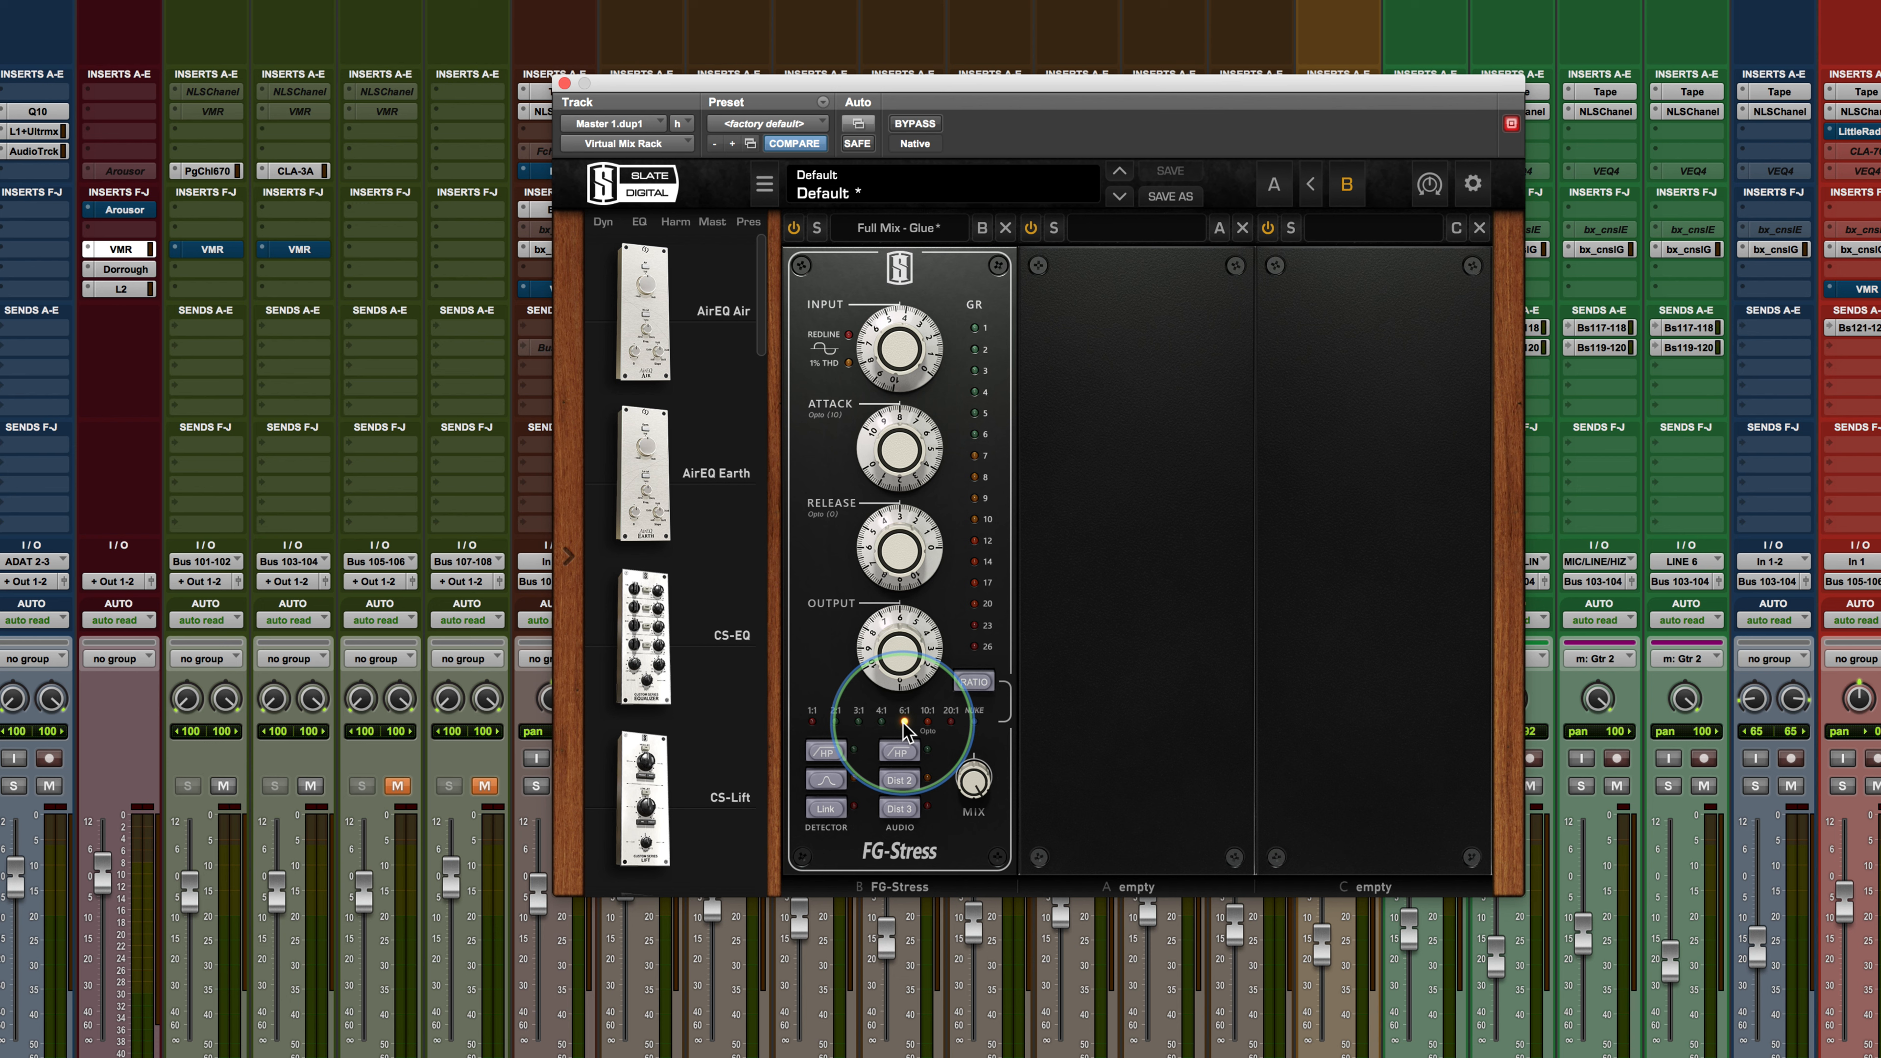
# Step the FG-Stress ratio through 10:1, 2:1, 4:1, 2:1, 3:1 and 6:1 to demonstrate the settings
pyautogui.click(928, 723)
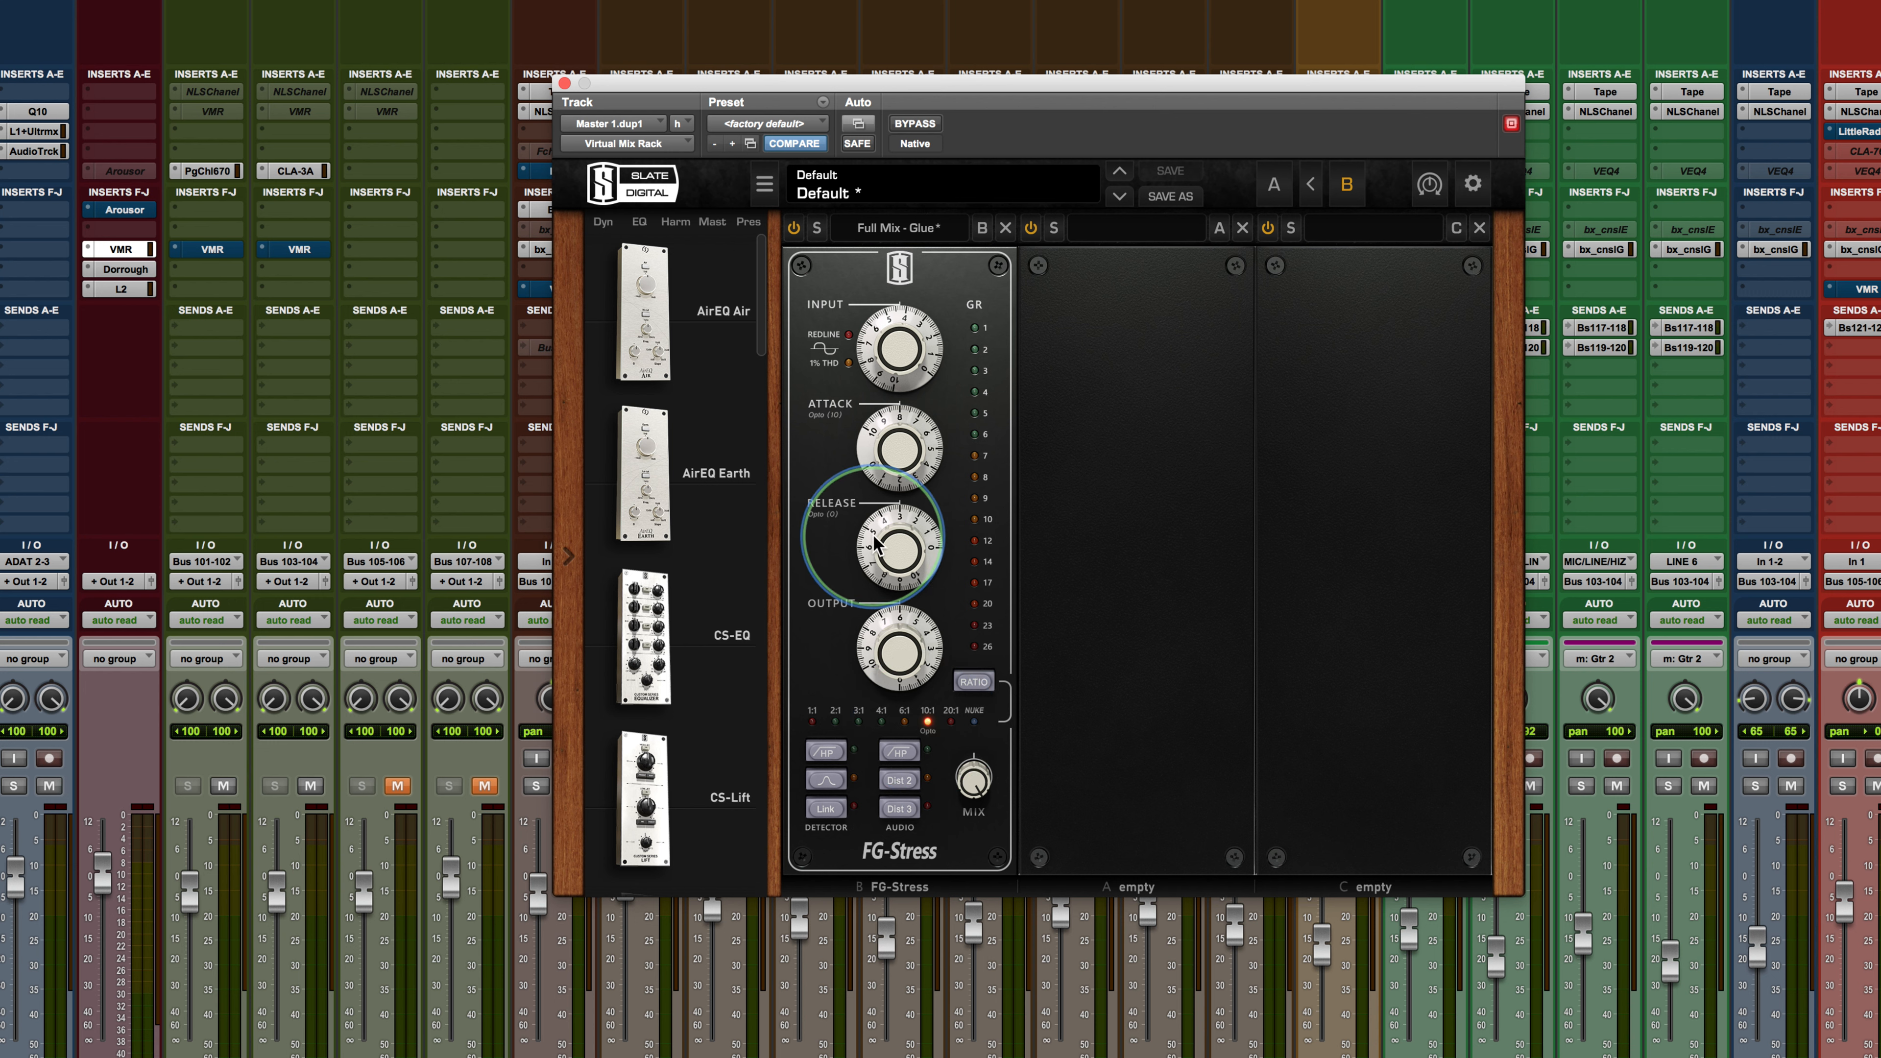
pyautogui.moveTo(877, 543)
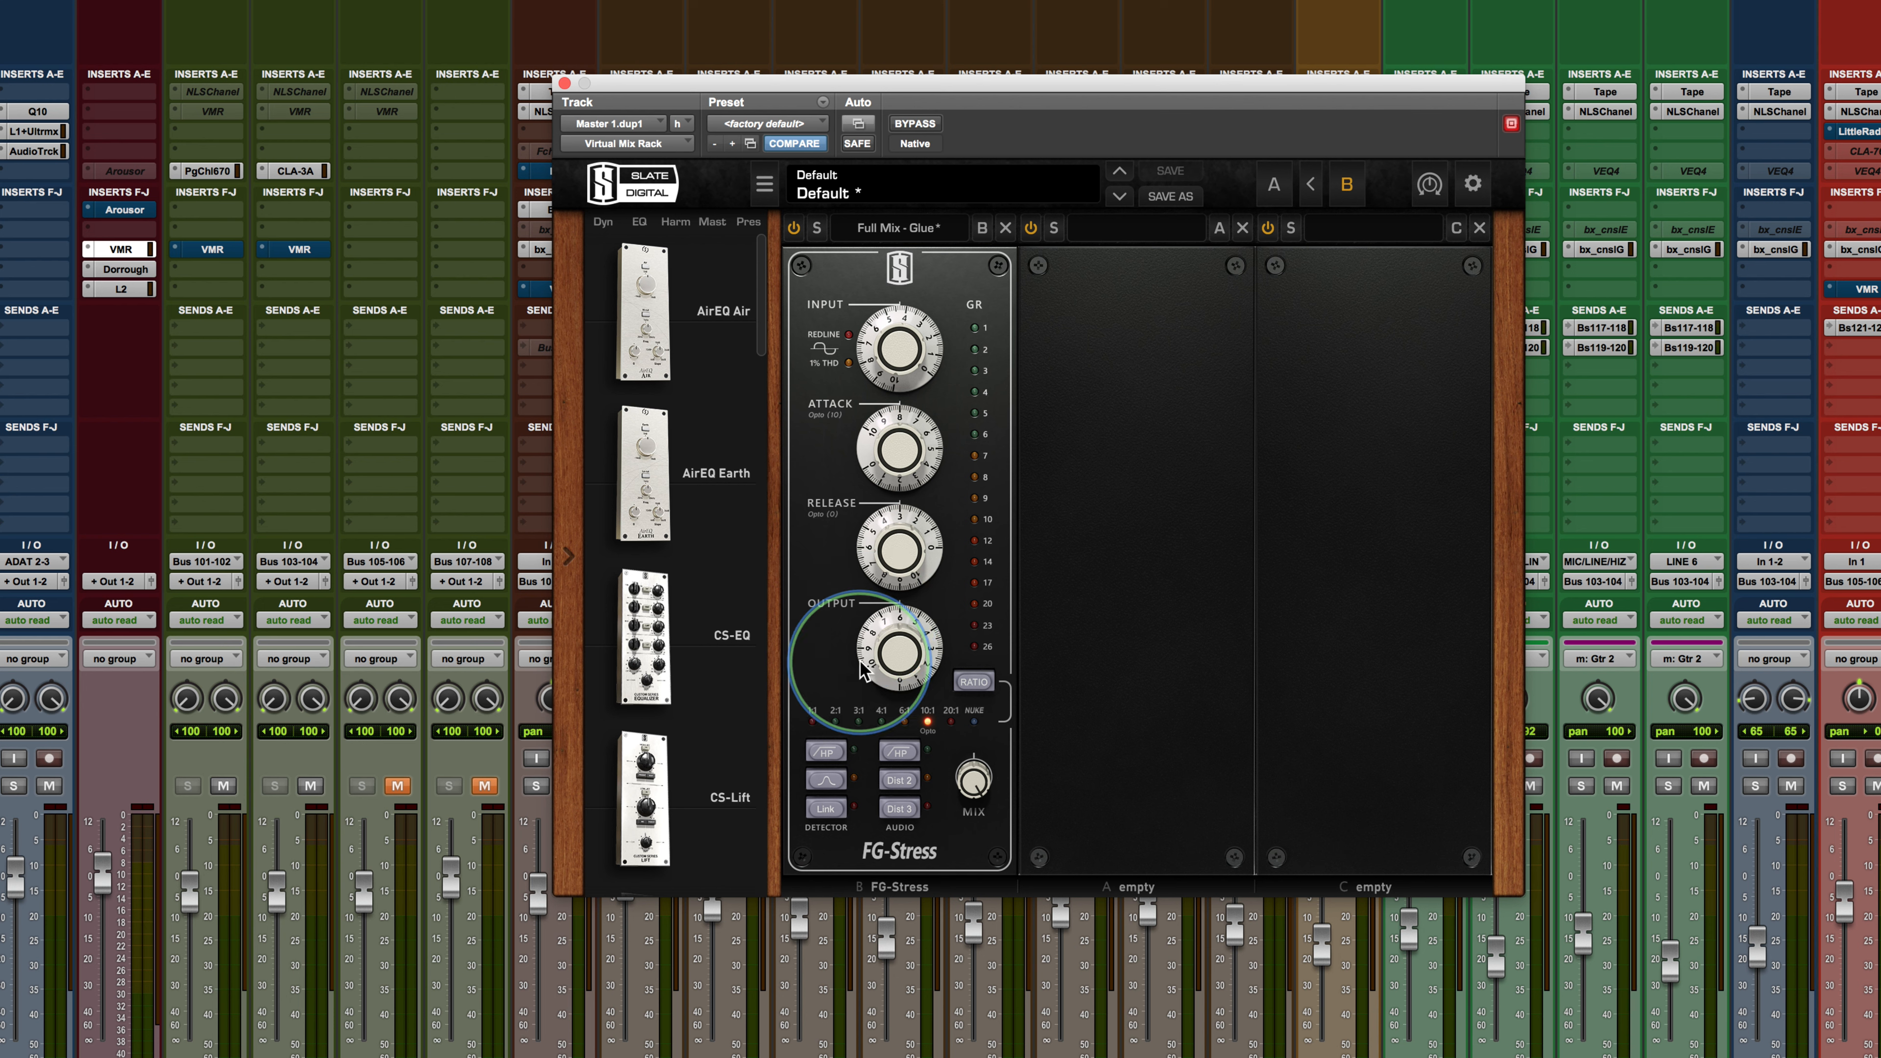
pyautogui.click(835, 720)
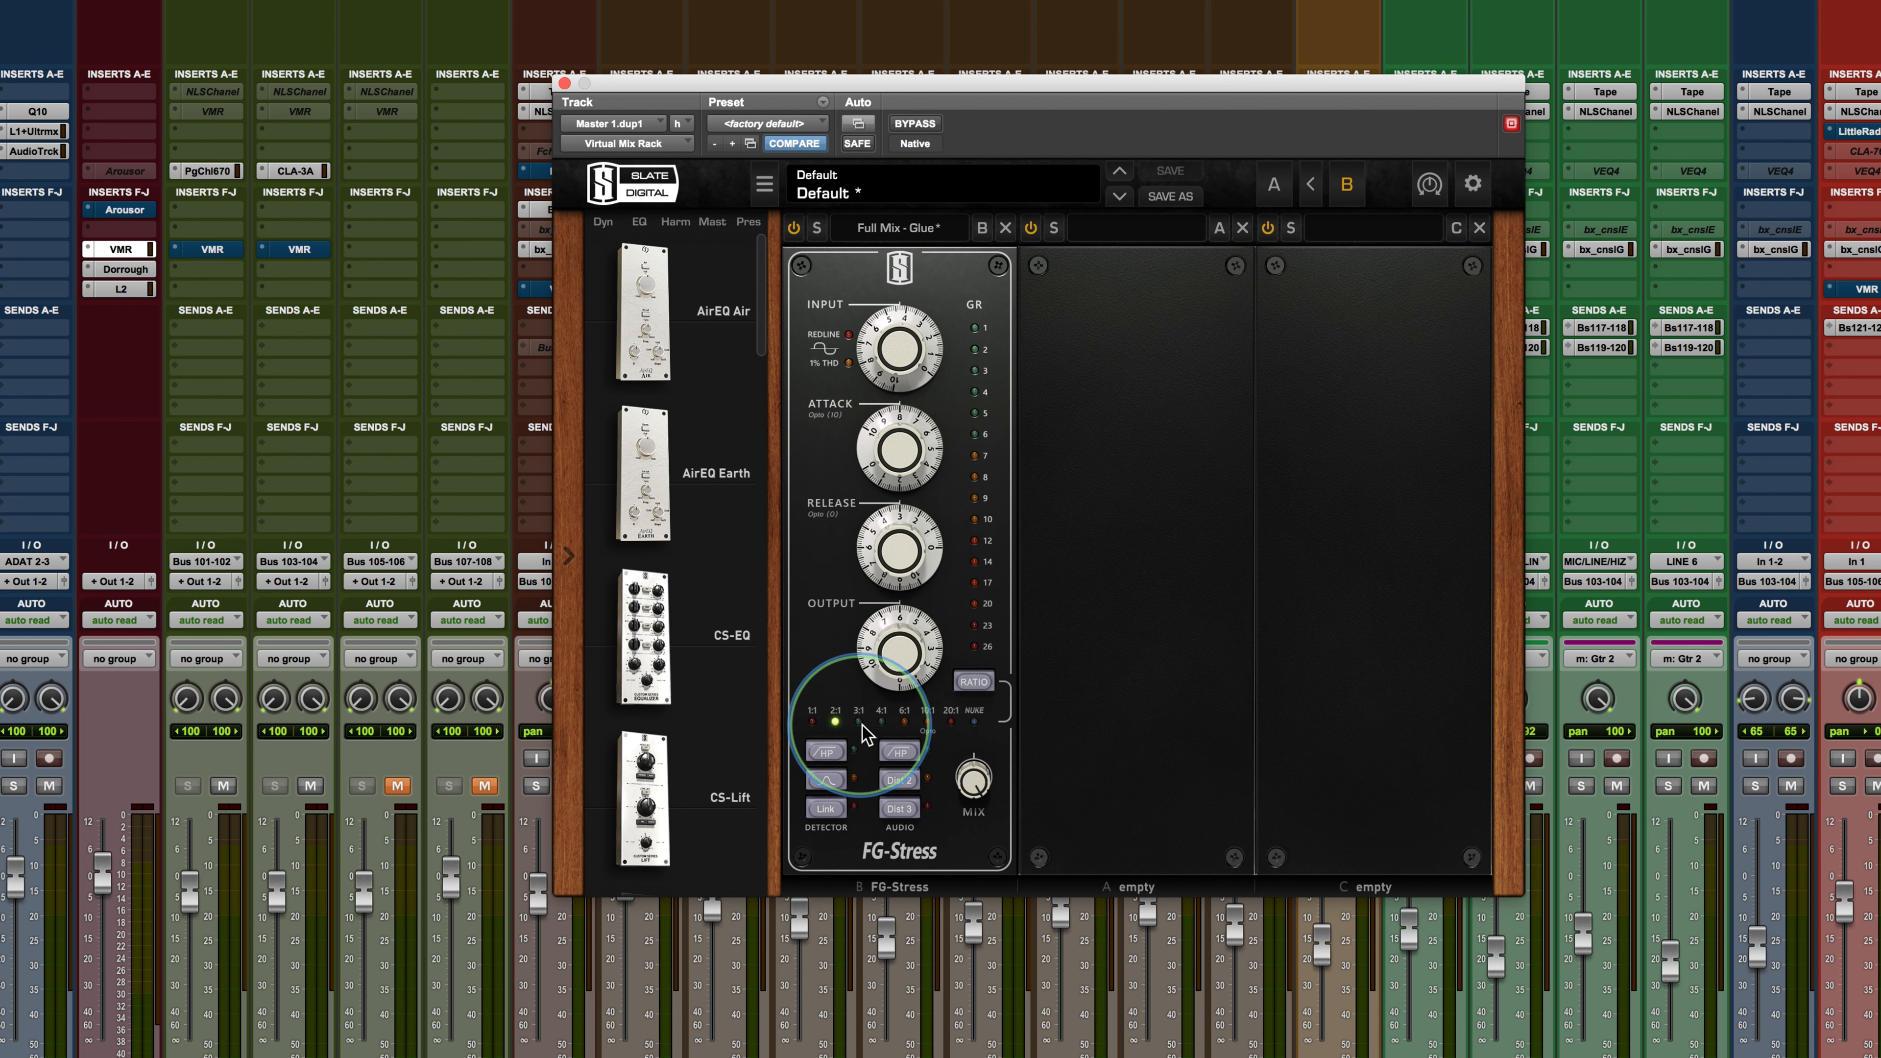
pyautogui.click(881, 721)
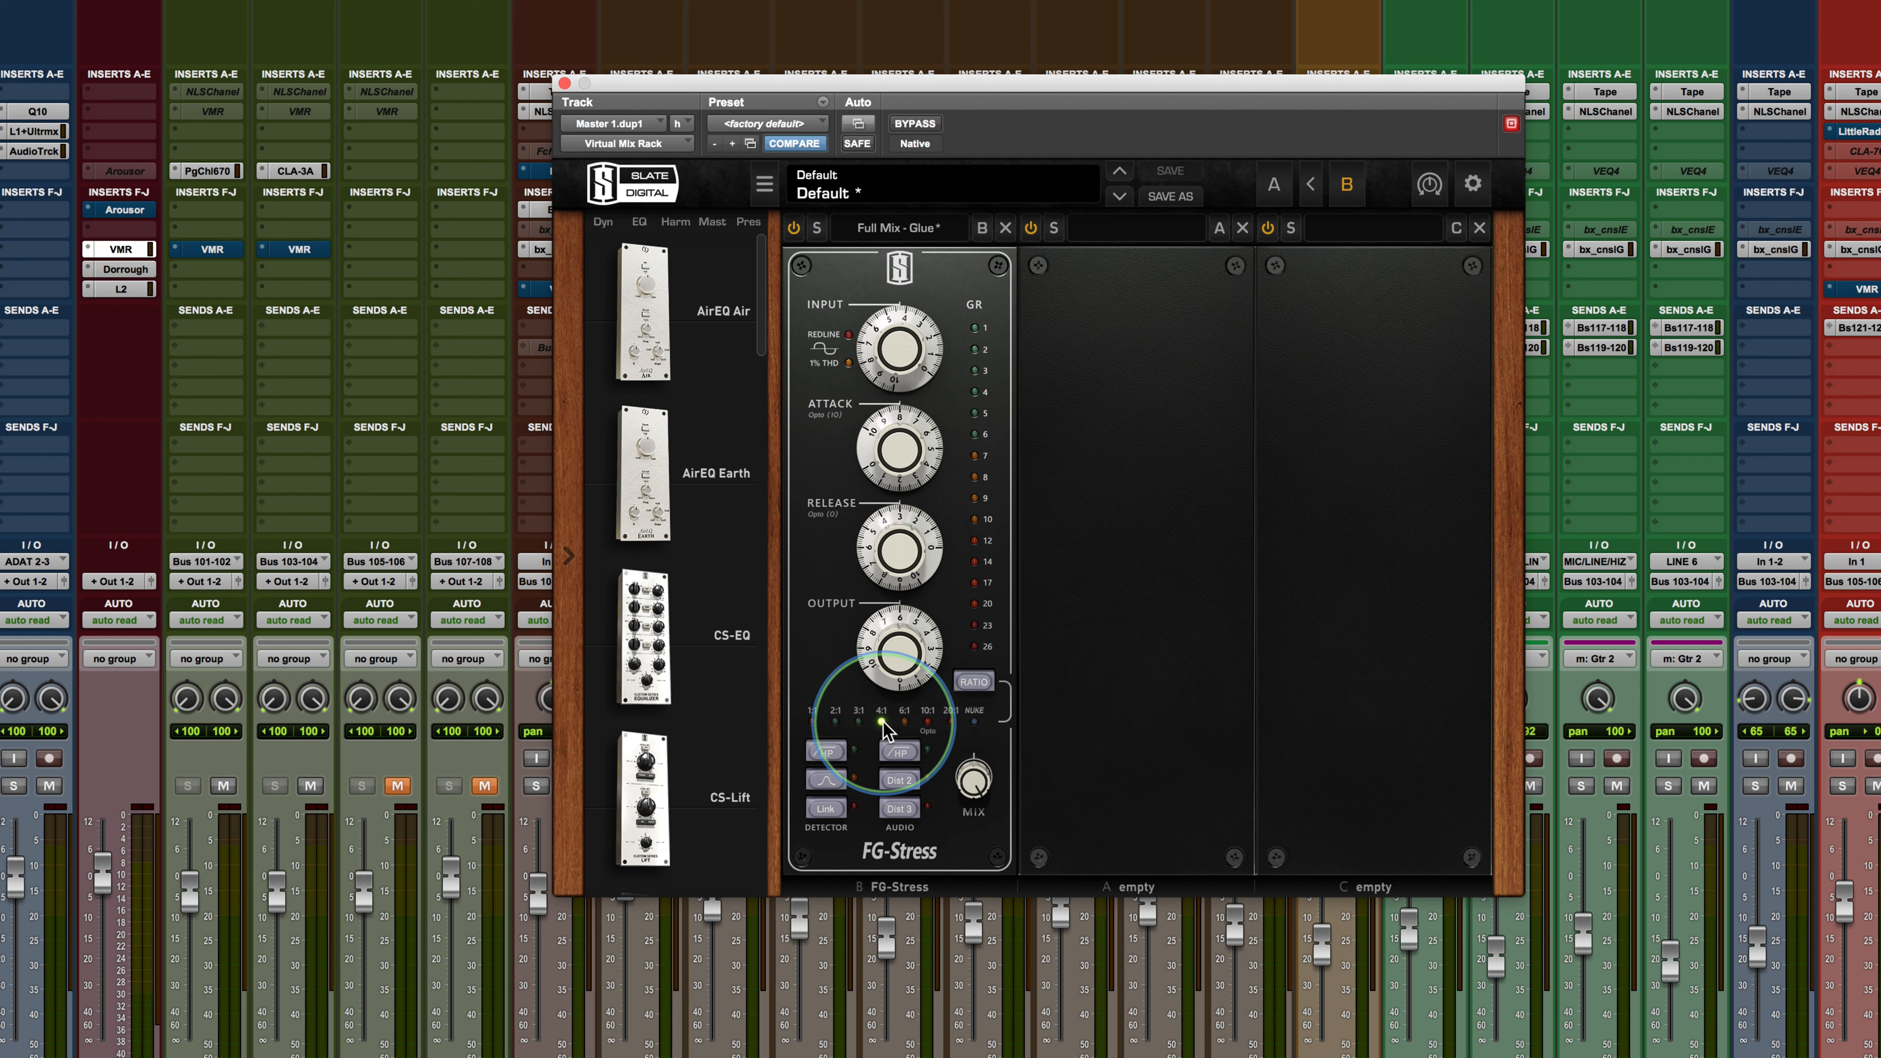
pyautogui.click(836, 721)
pyautogui.click(859, 721)
pyautogui.click(905, 721)
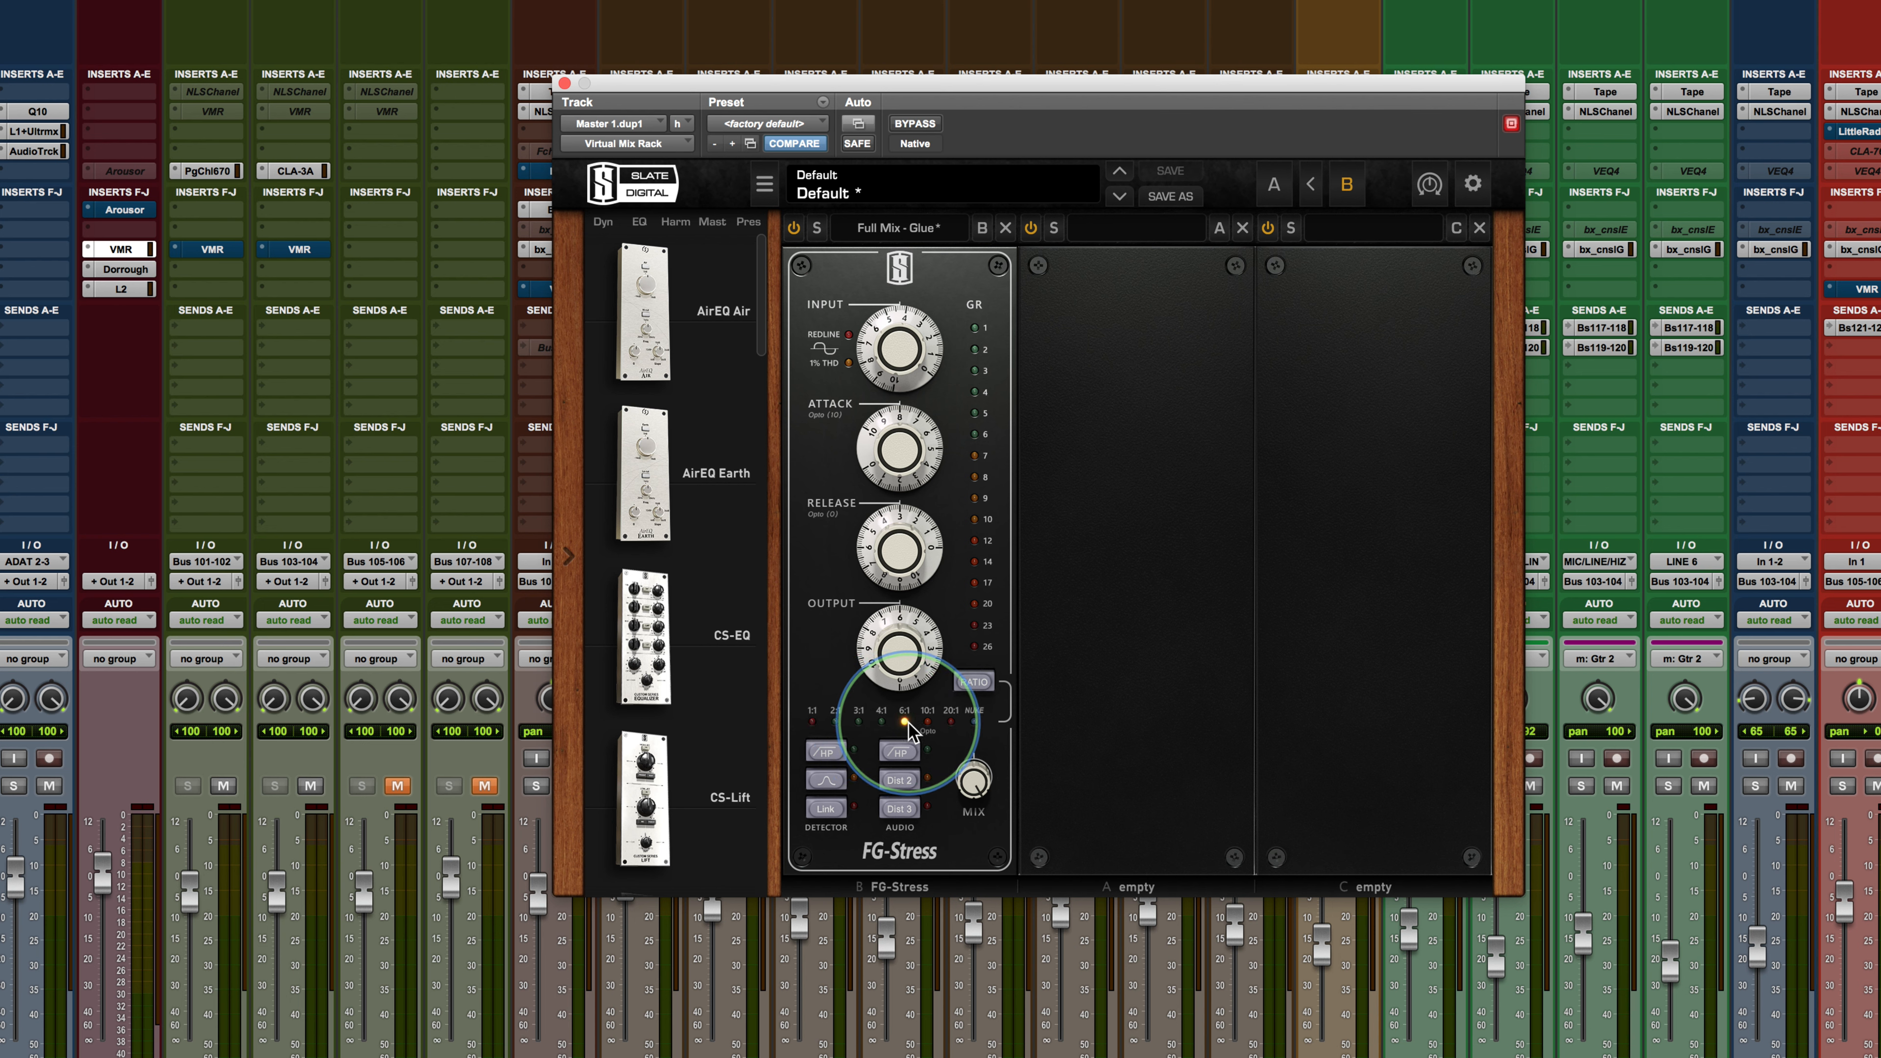
# Play the mix while comparing ratios from 2:1 up to Nuke and back down, then leave the ratio at 4:1 with playback stopped
pyautogui.click(836, 722)
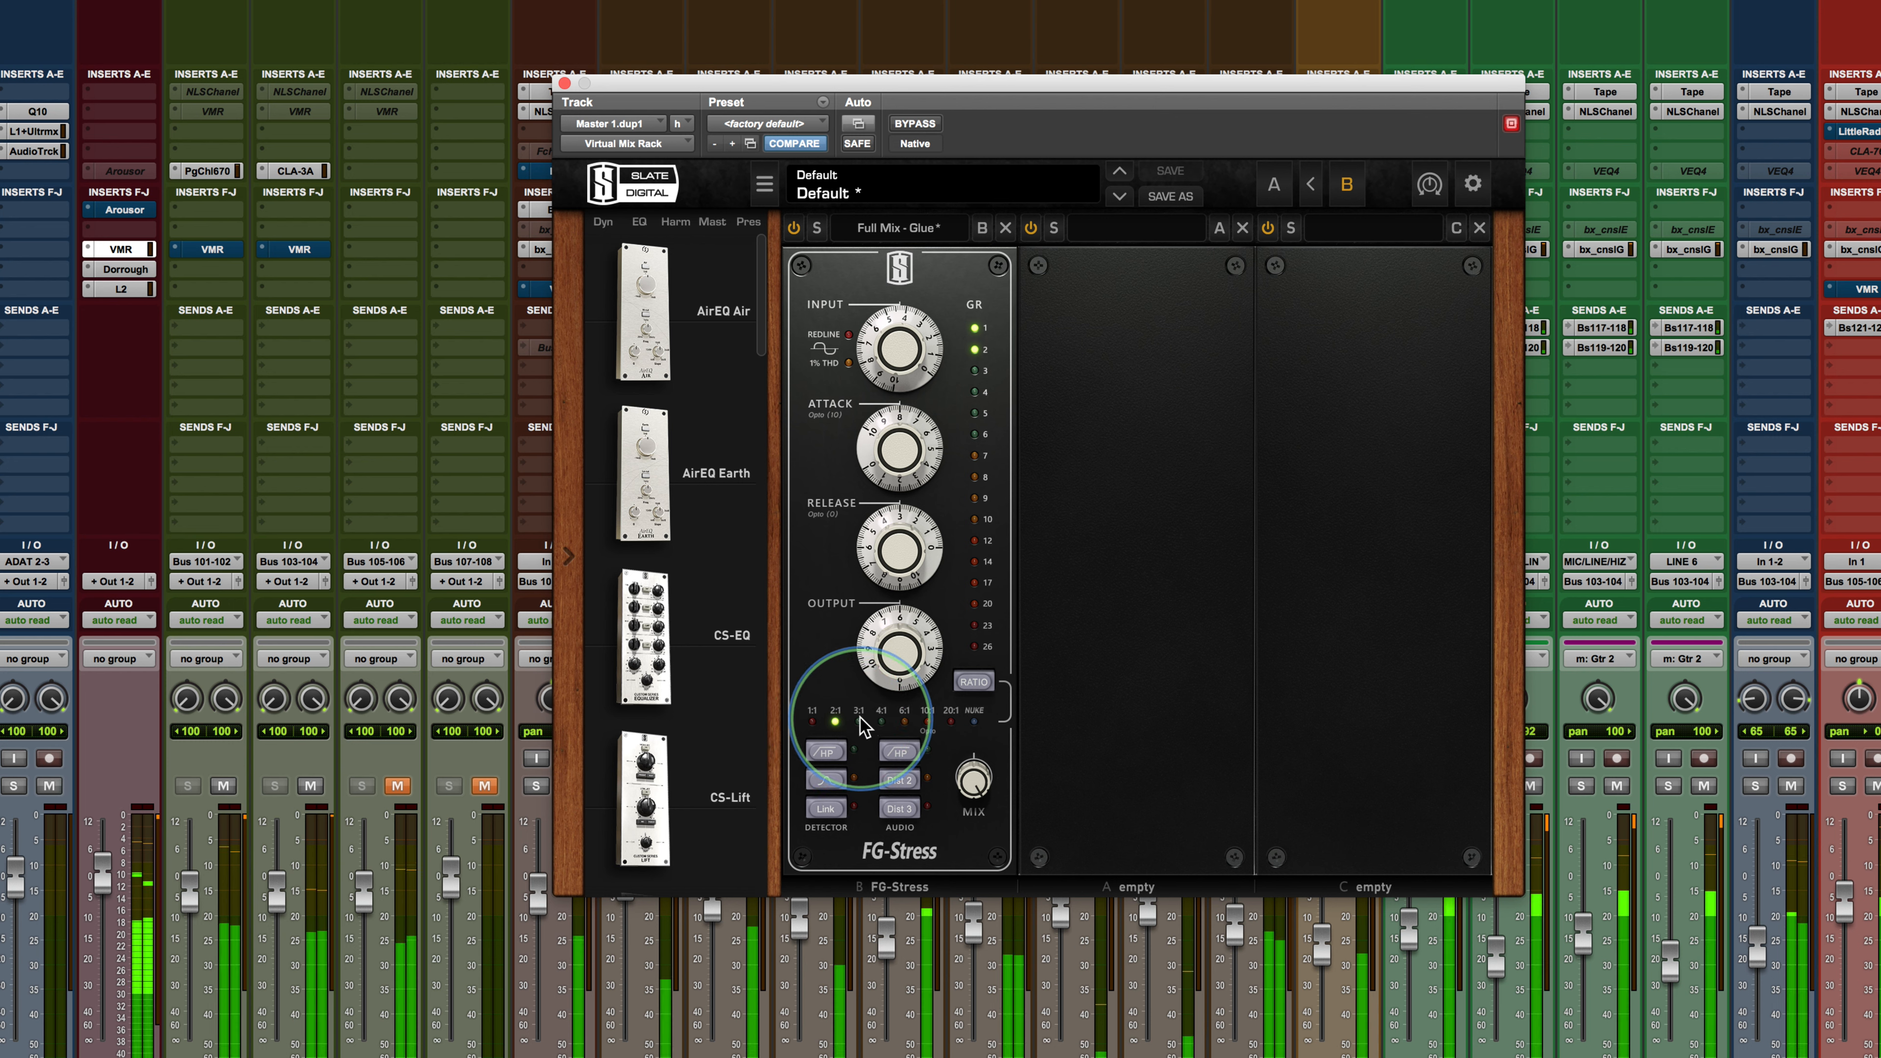
pyautogui.click(860, 722)
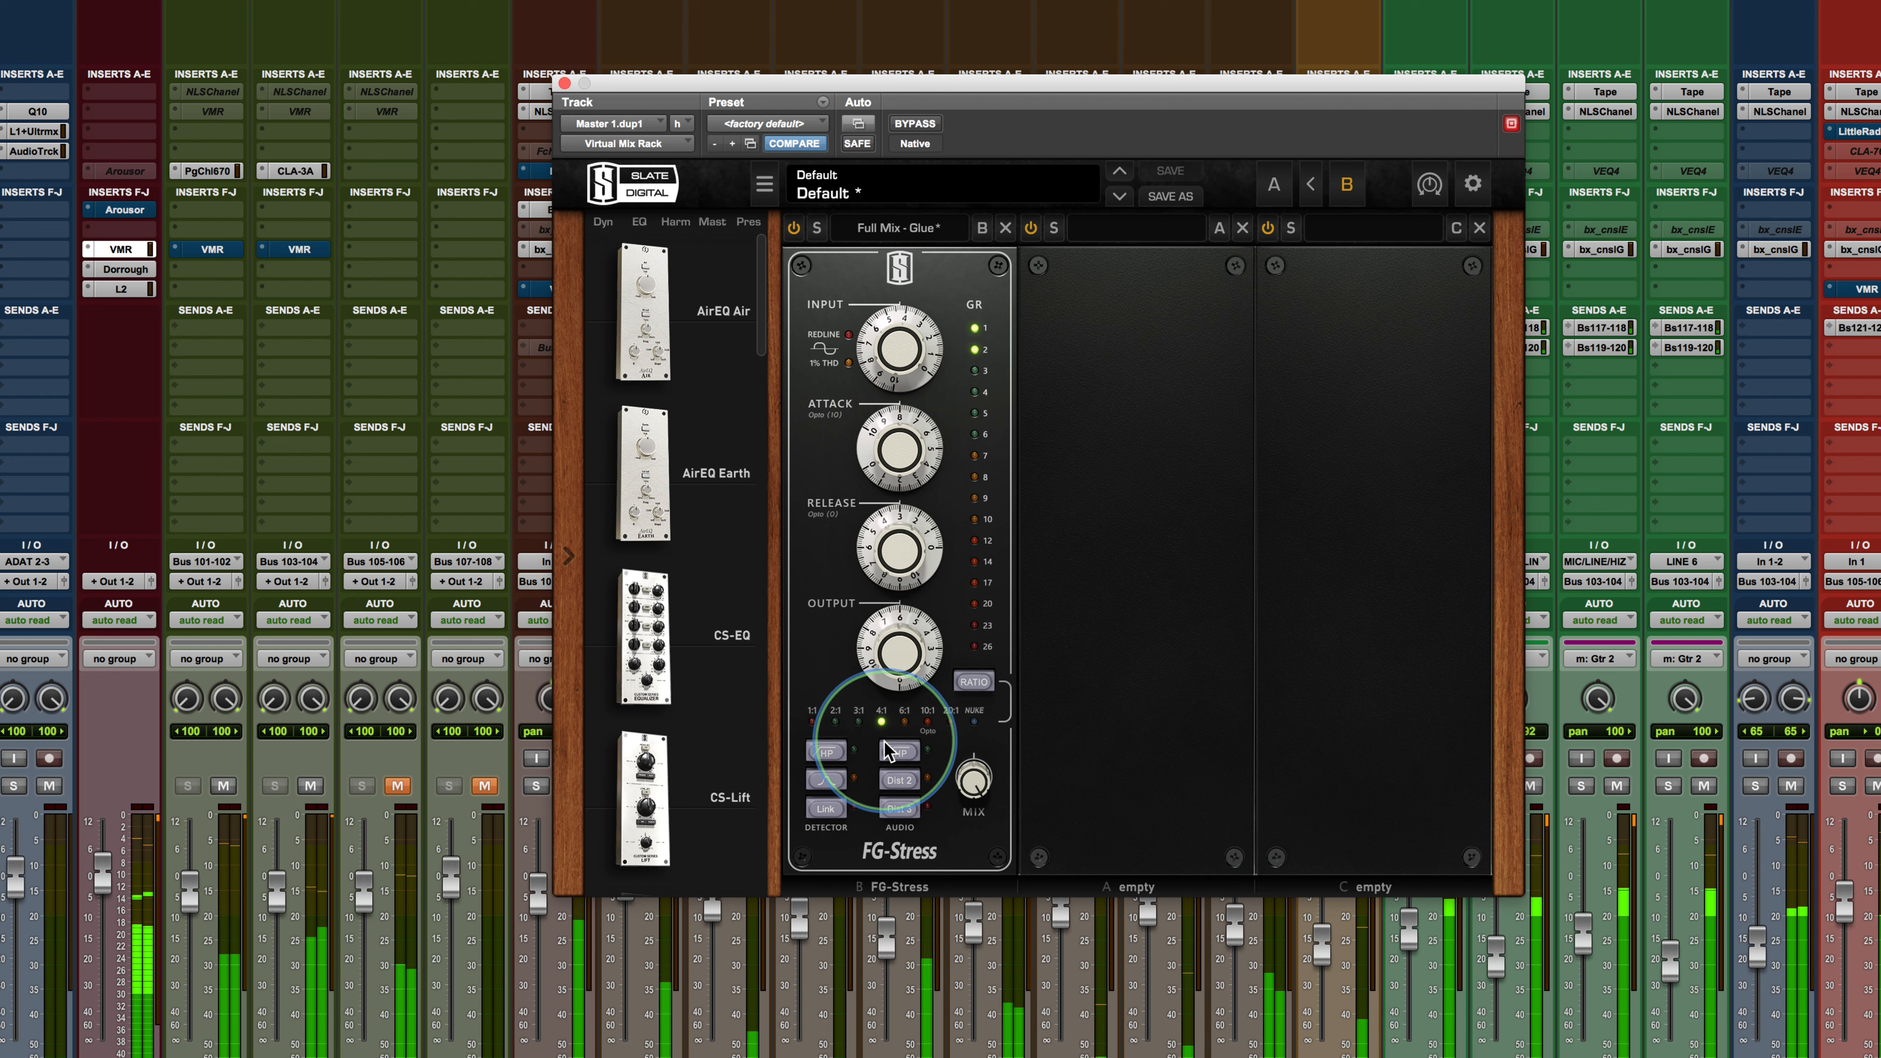
pyautogui.click(905, 720)
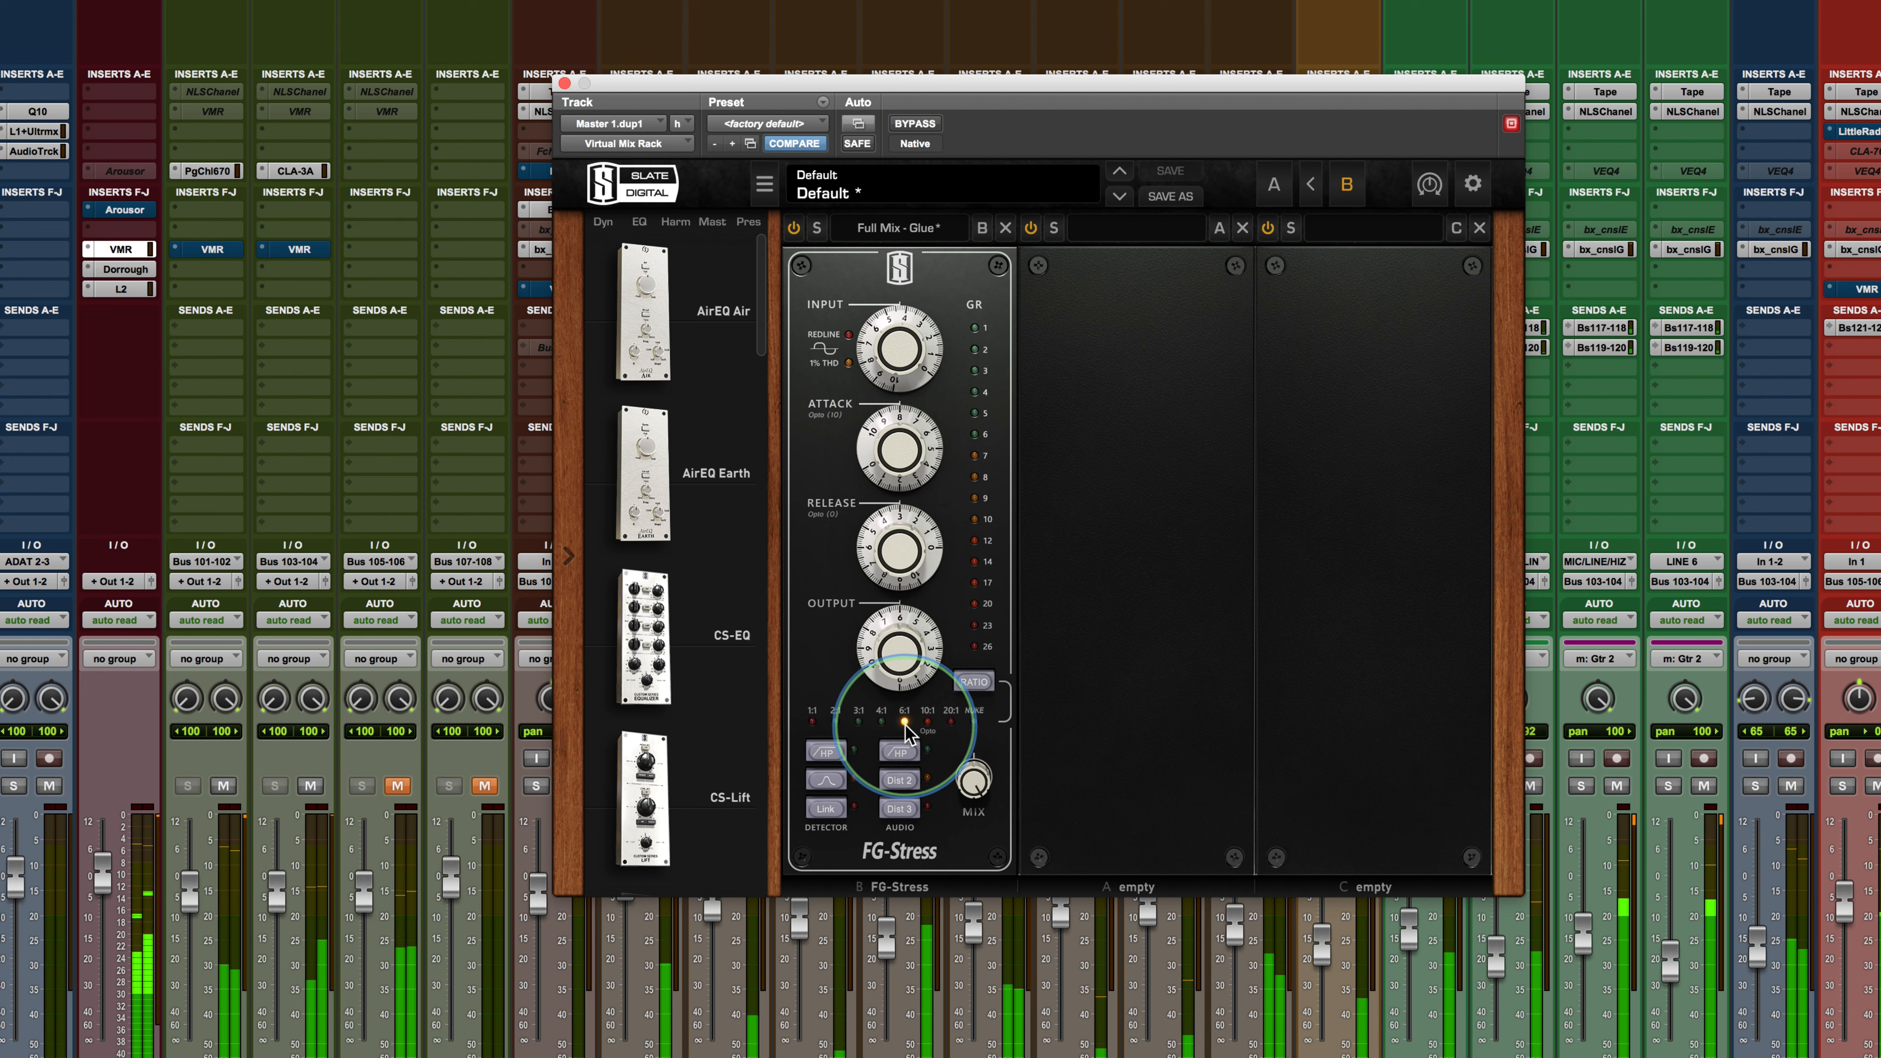
pyautogui.click(928, 722)
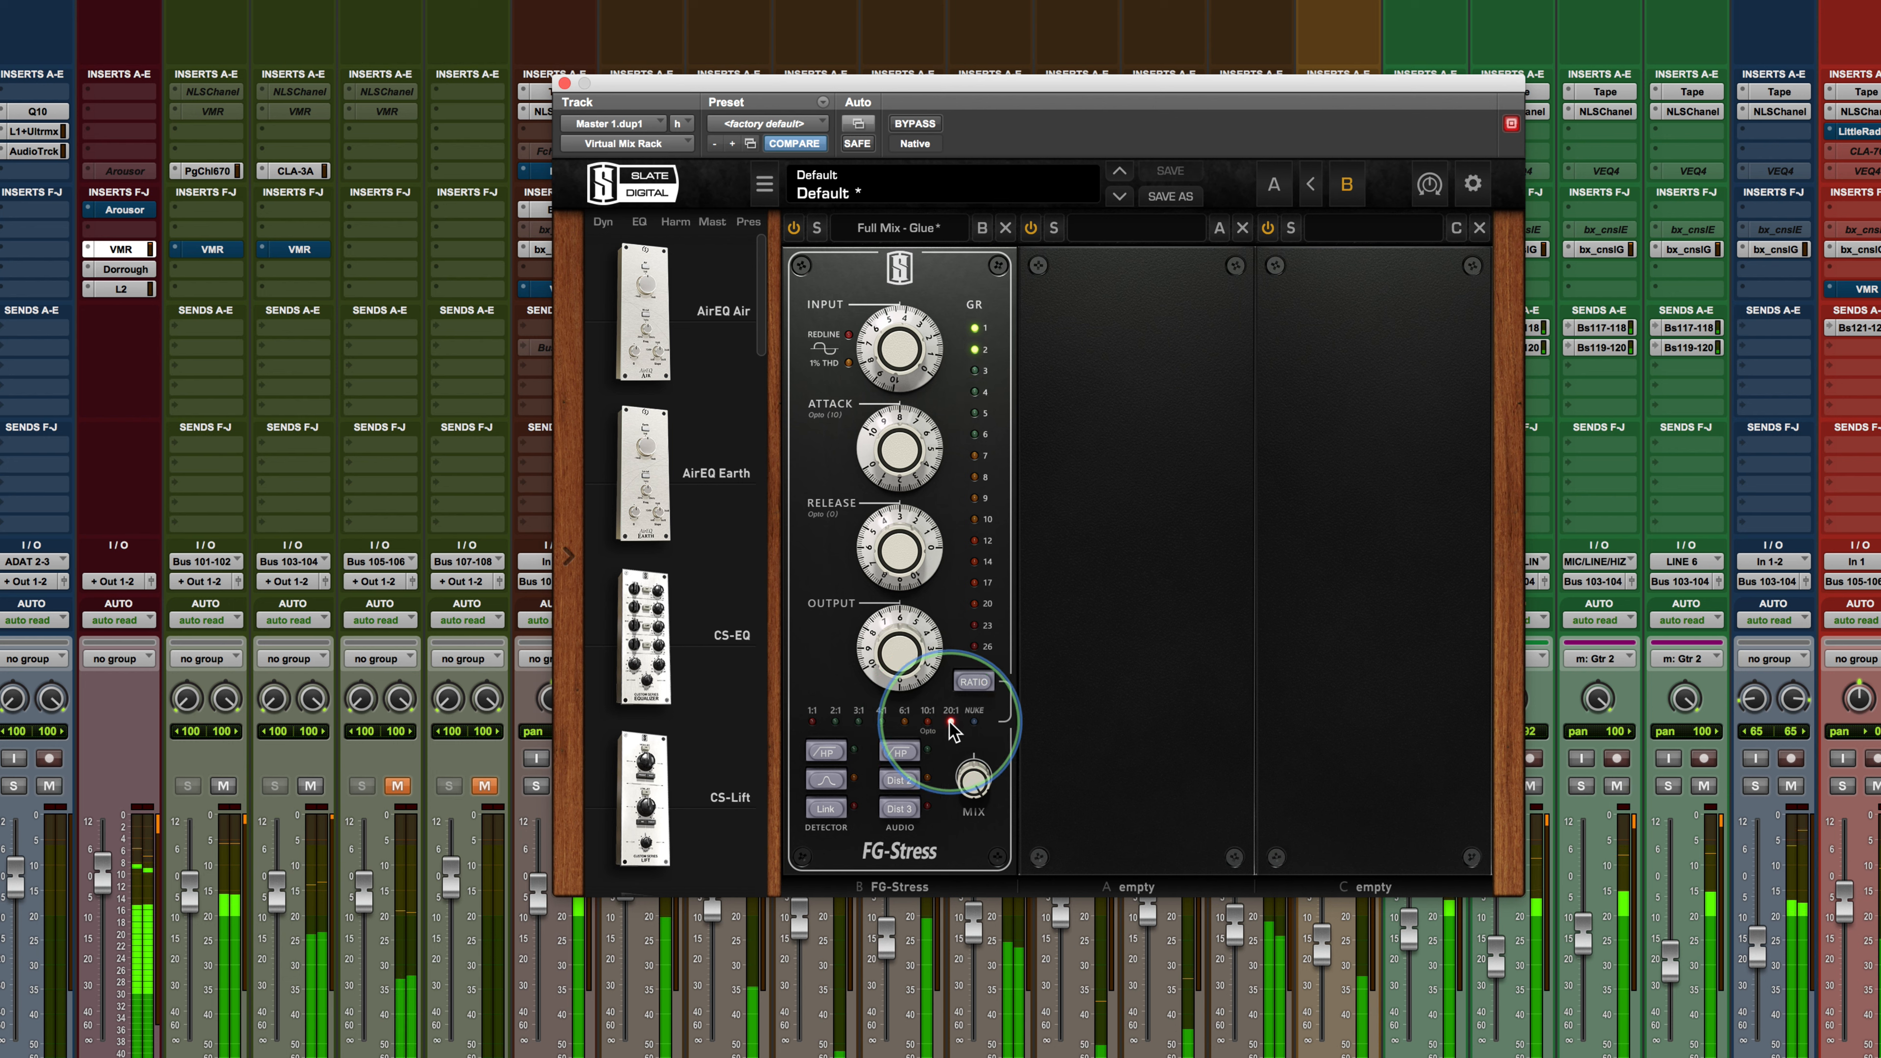
pyautogui.click(975, 722)
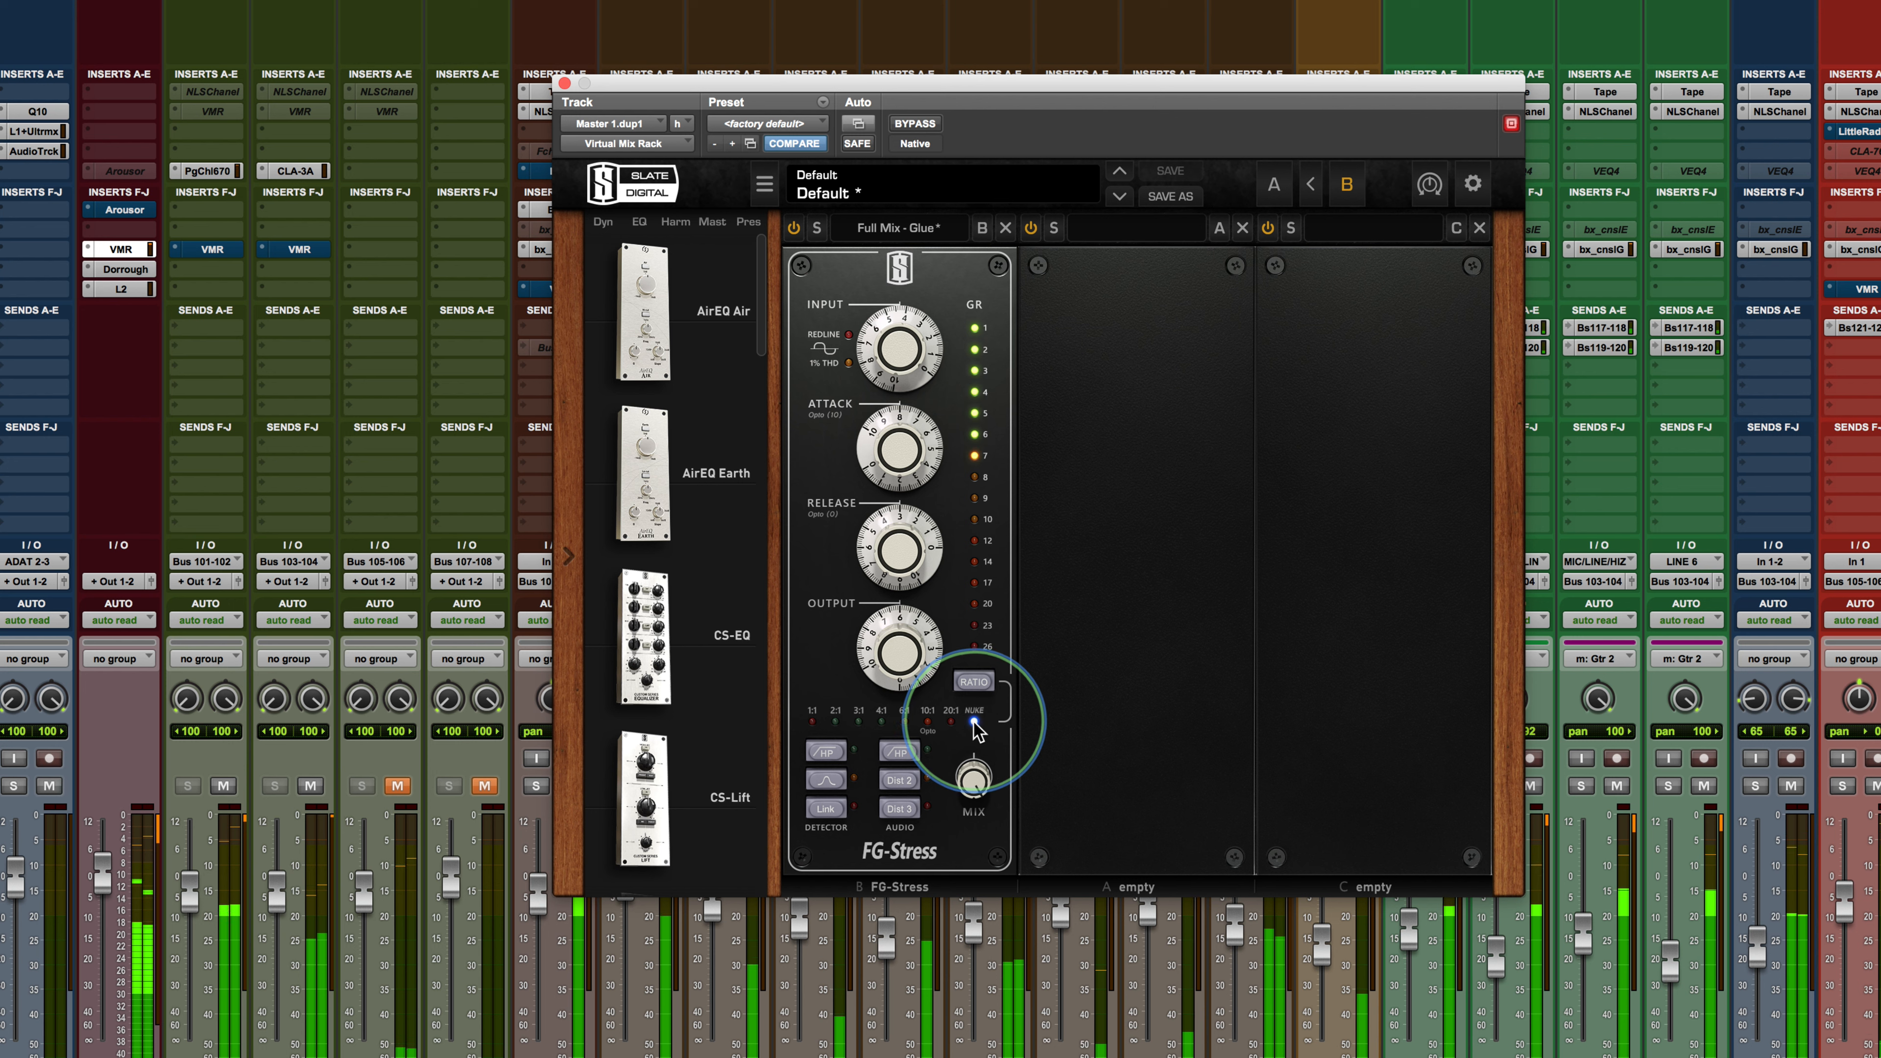
pyautogui.click(951, 722)
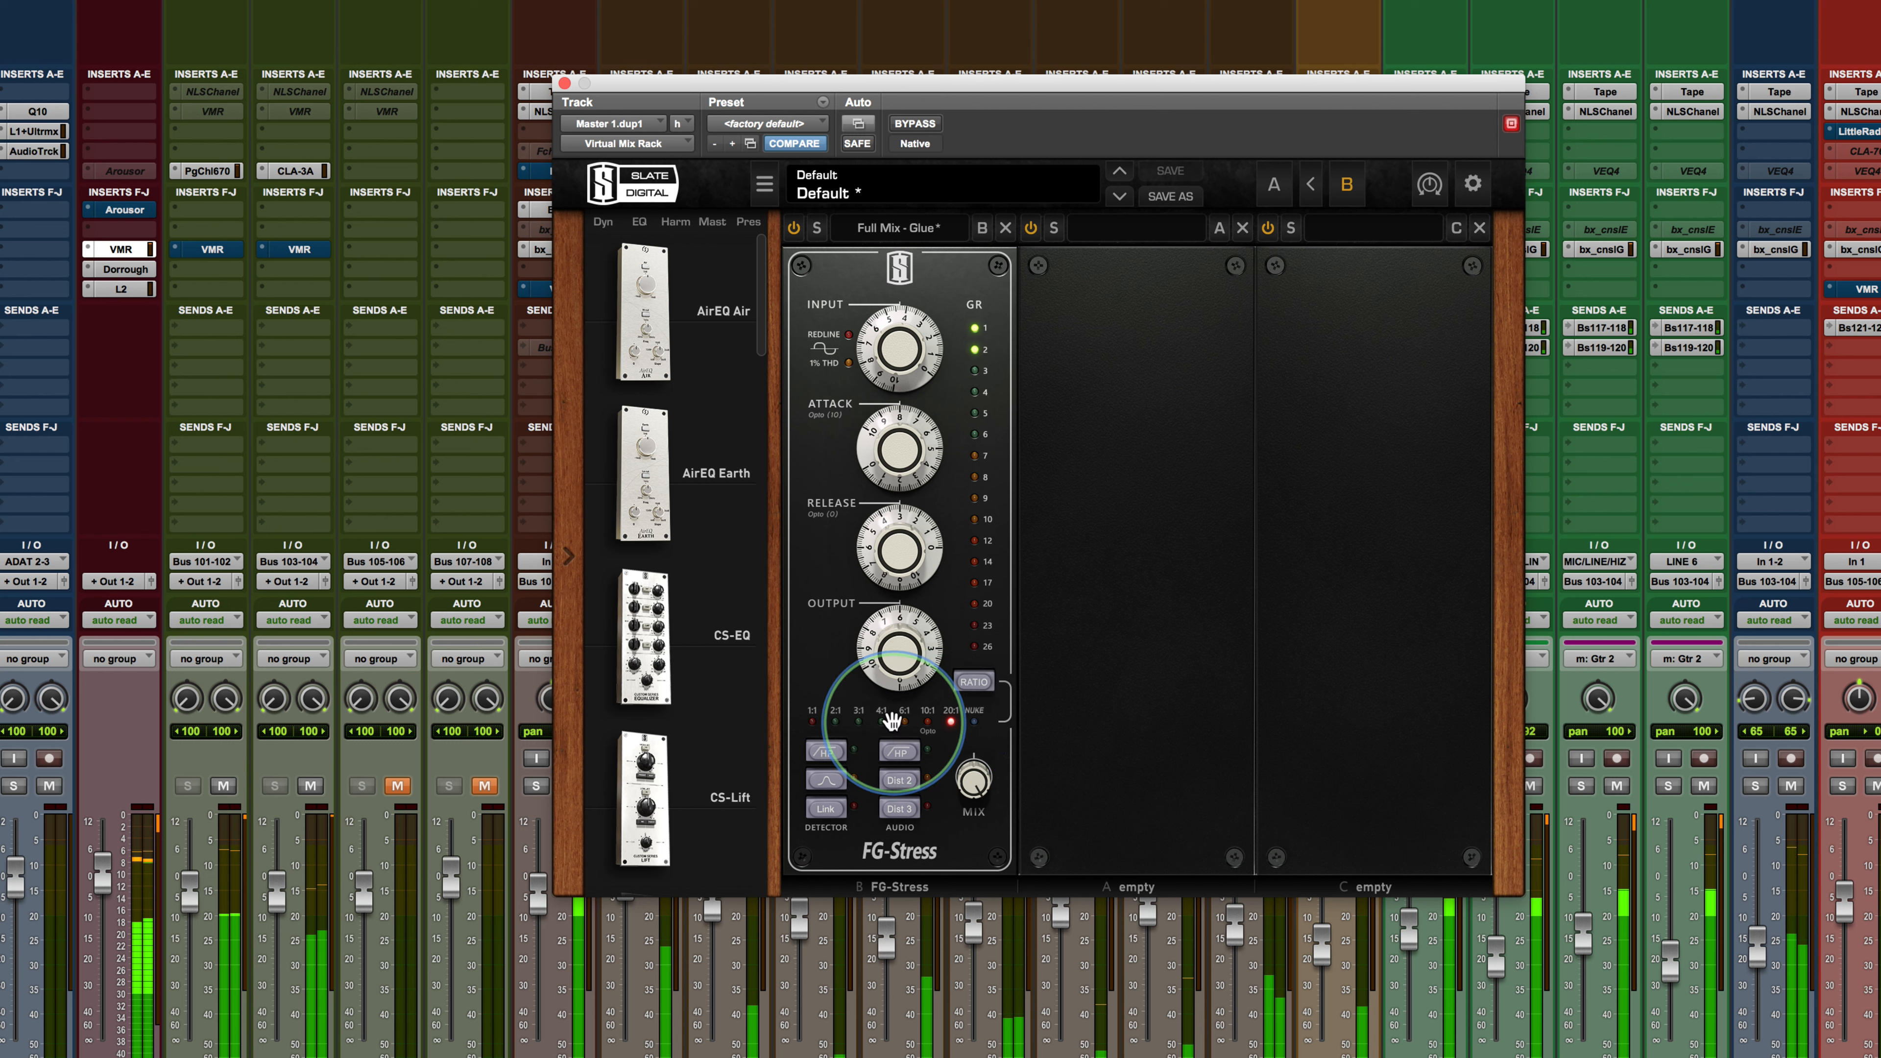
pyautogui.click(924, 719)
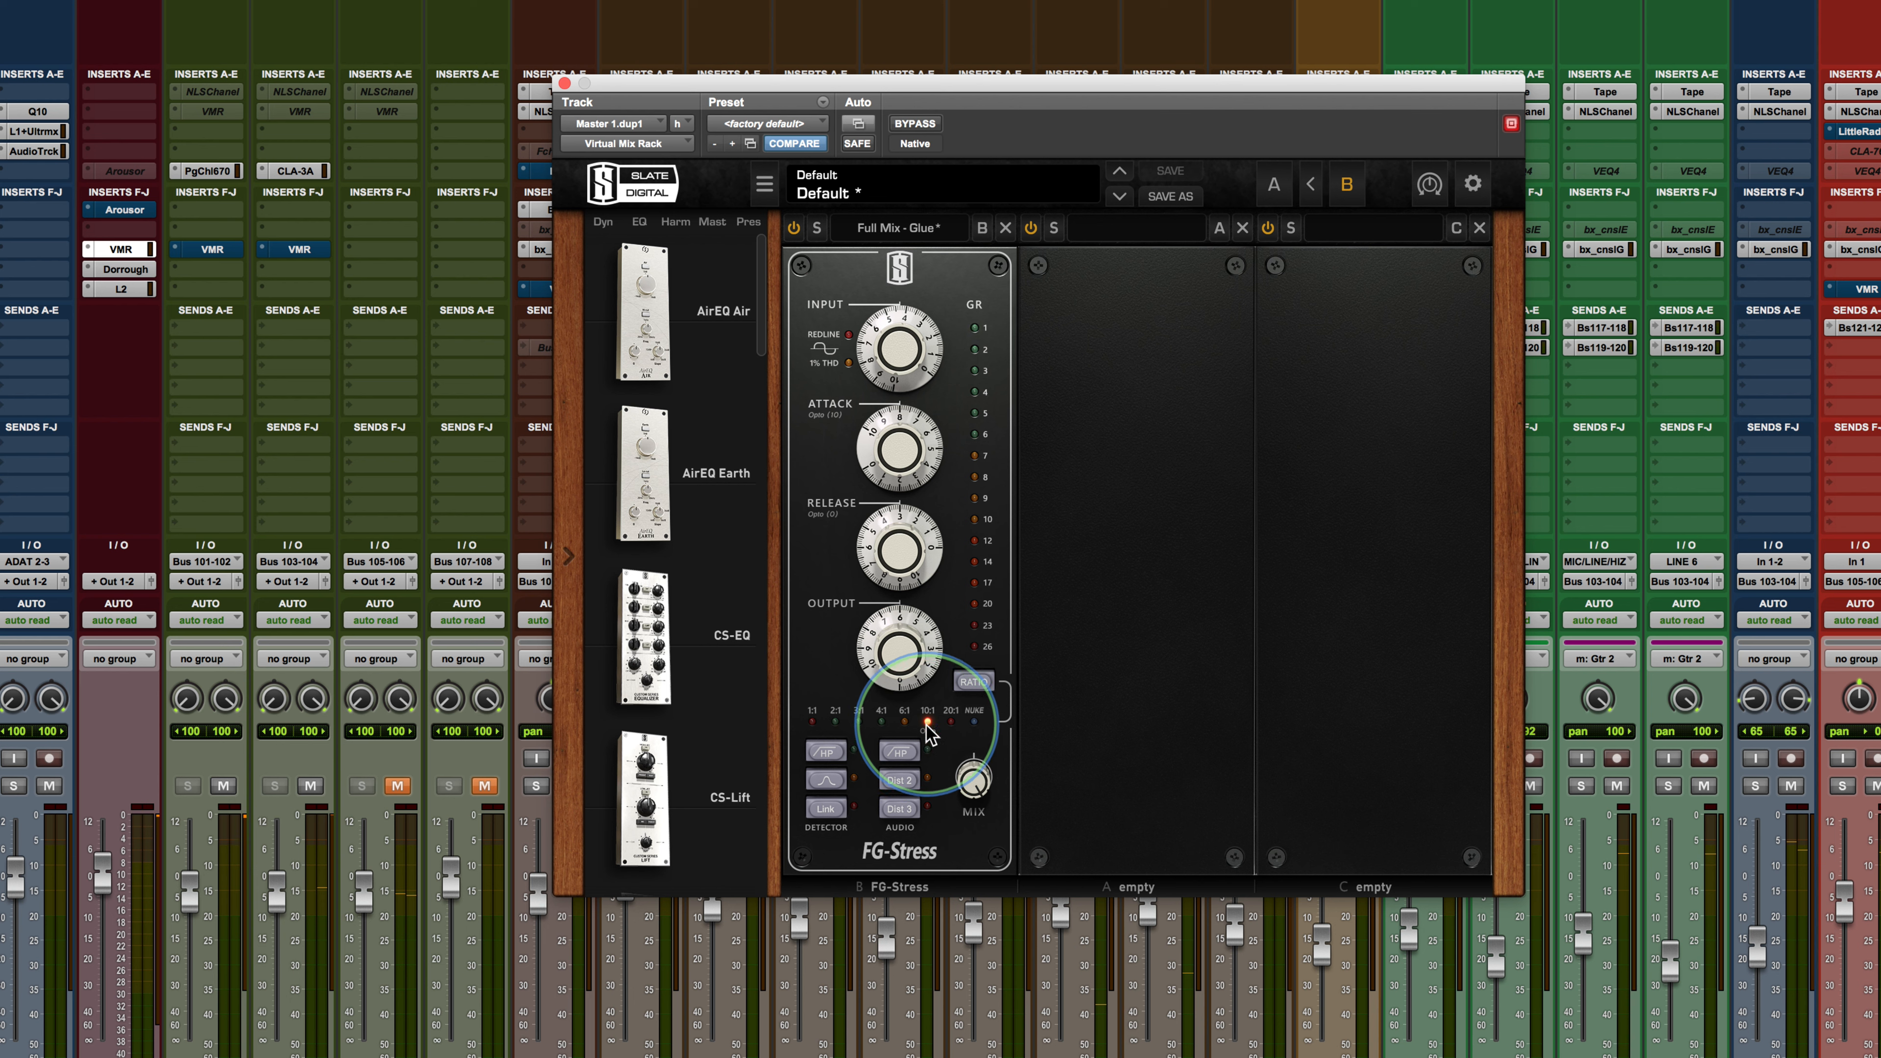
pyautogui.click(859, 722)
pyautogui.click(880, 722)
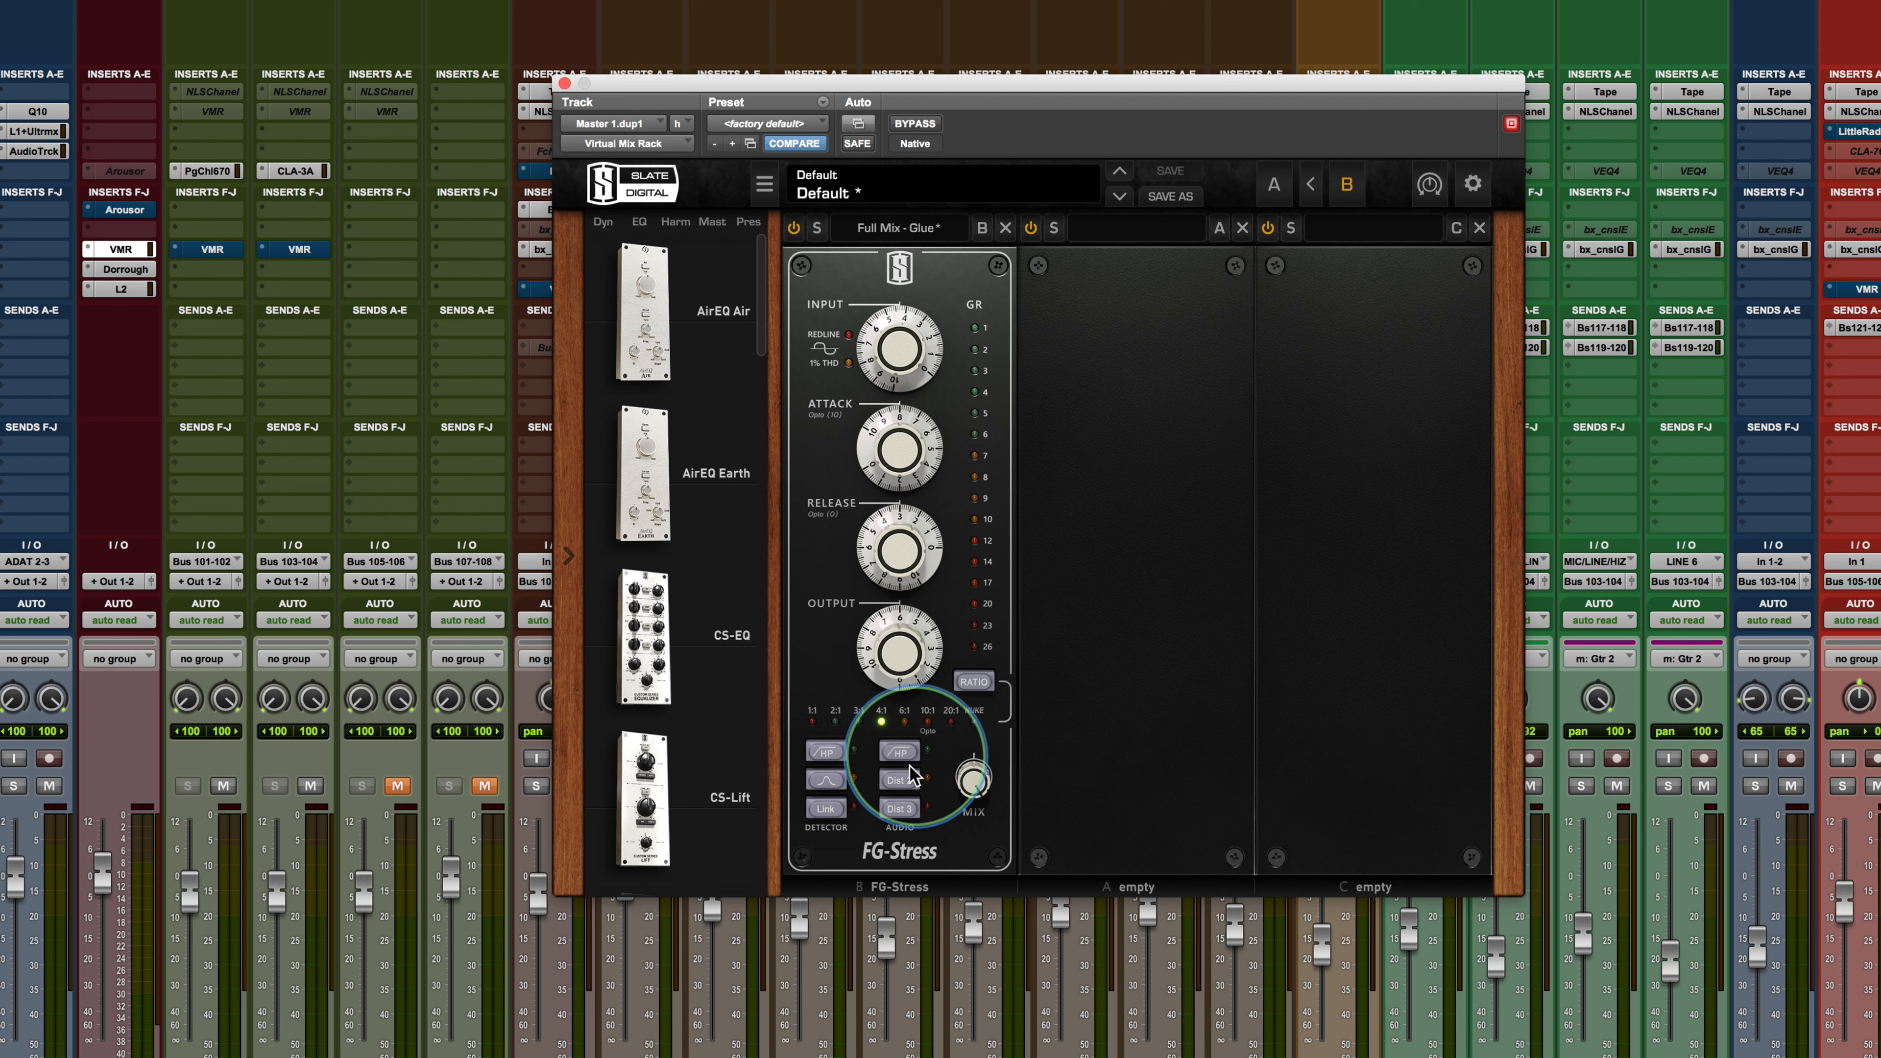
# Play the mix while switching the Dist 2 and Dist 3 audio modes on and off, ending with both off
pyautogui.press('space')
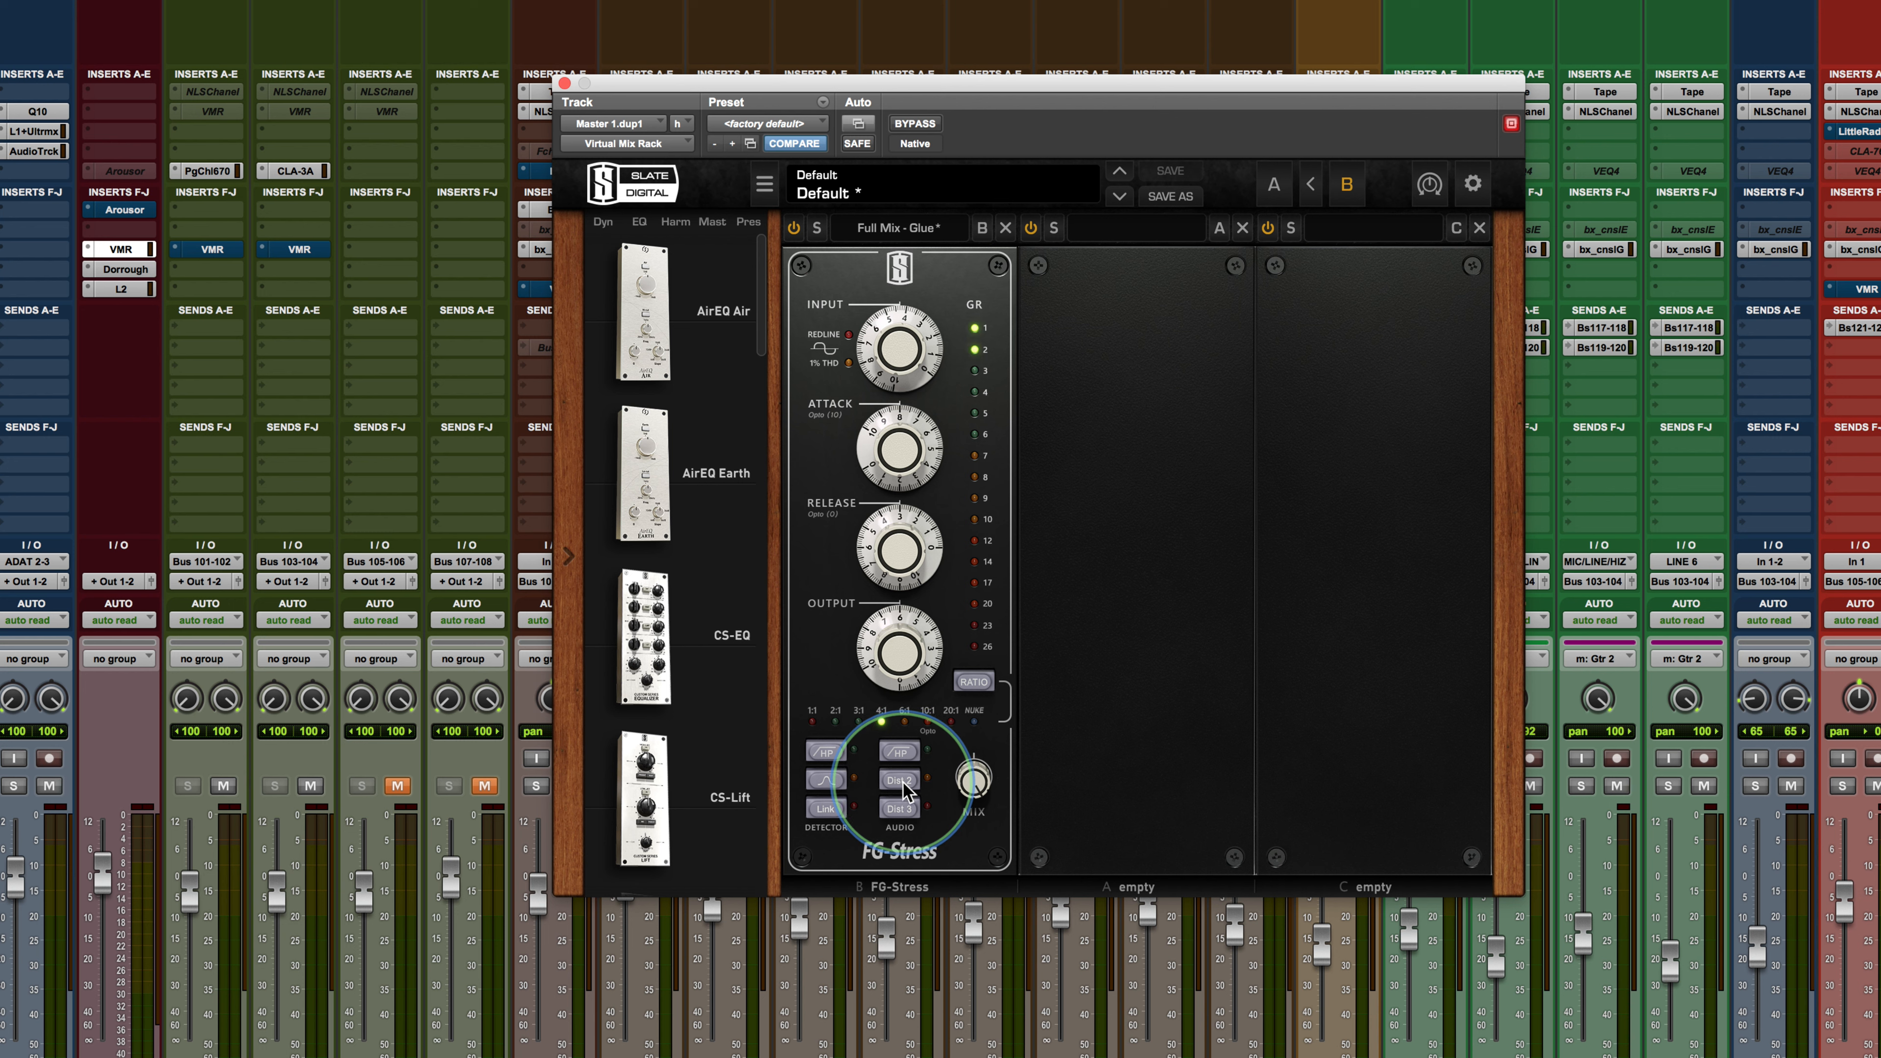
pyautogui.click(903, 784)
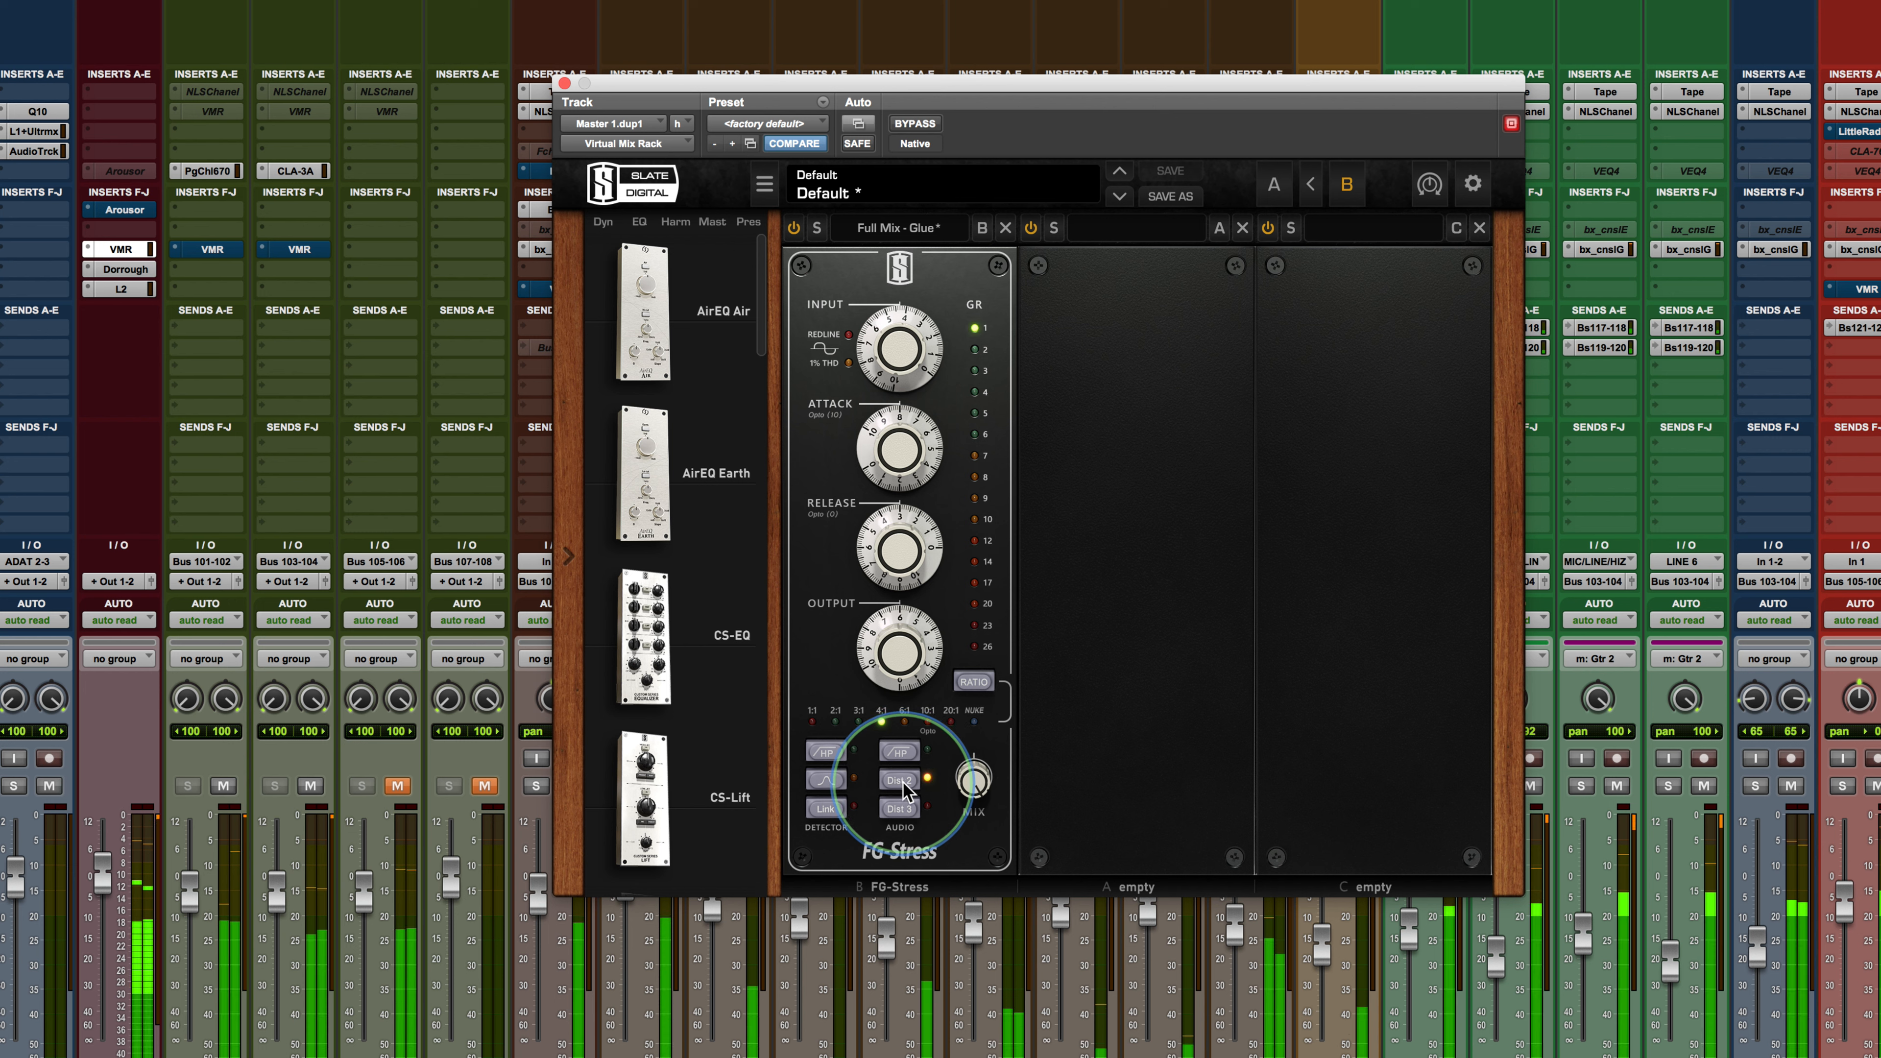
pyautogui.click(905, 807)
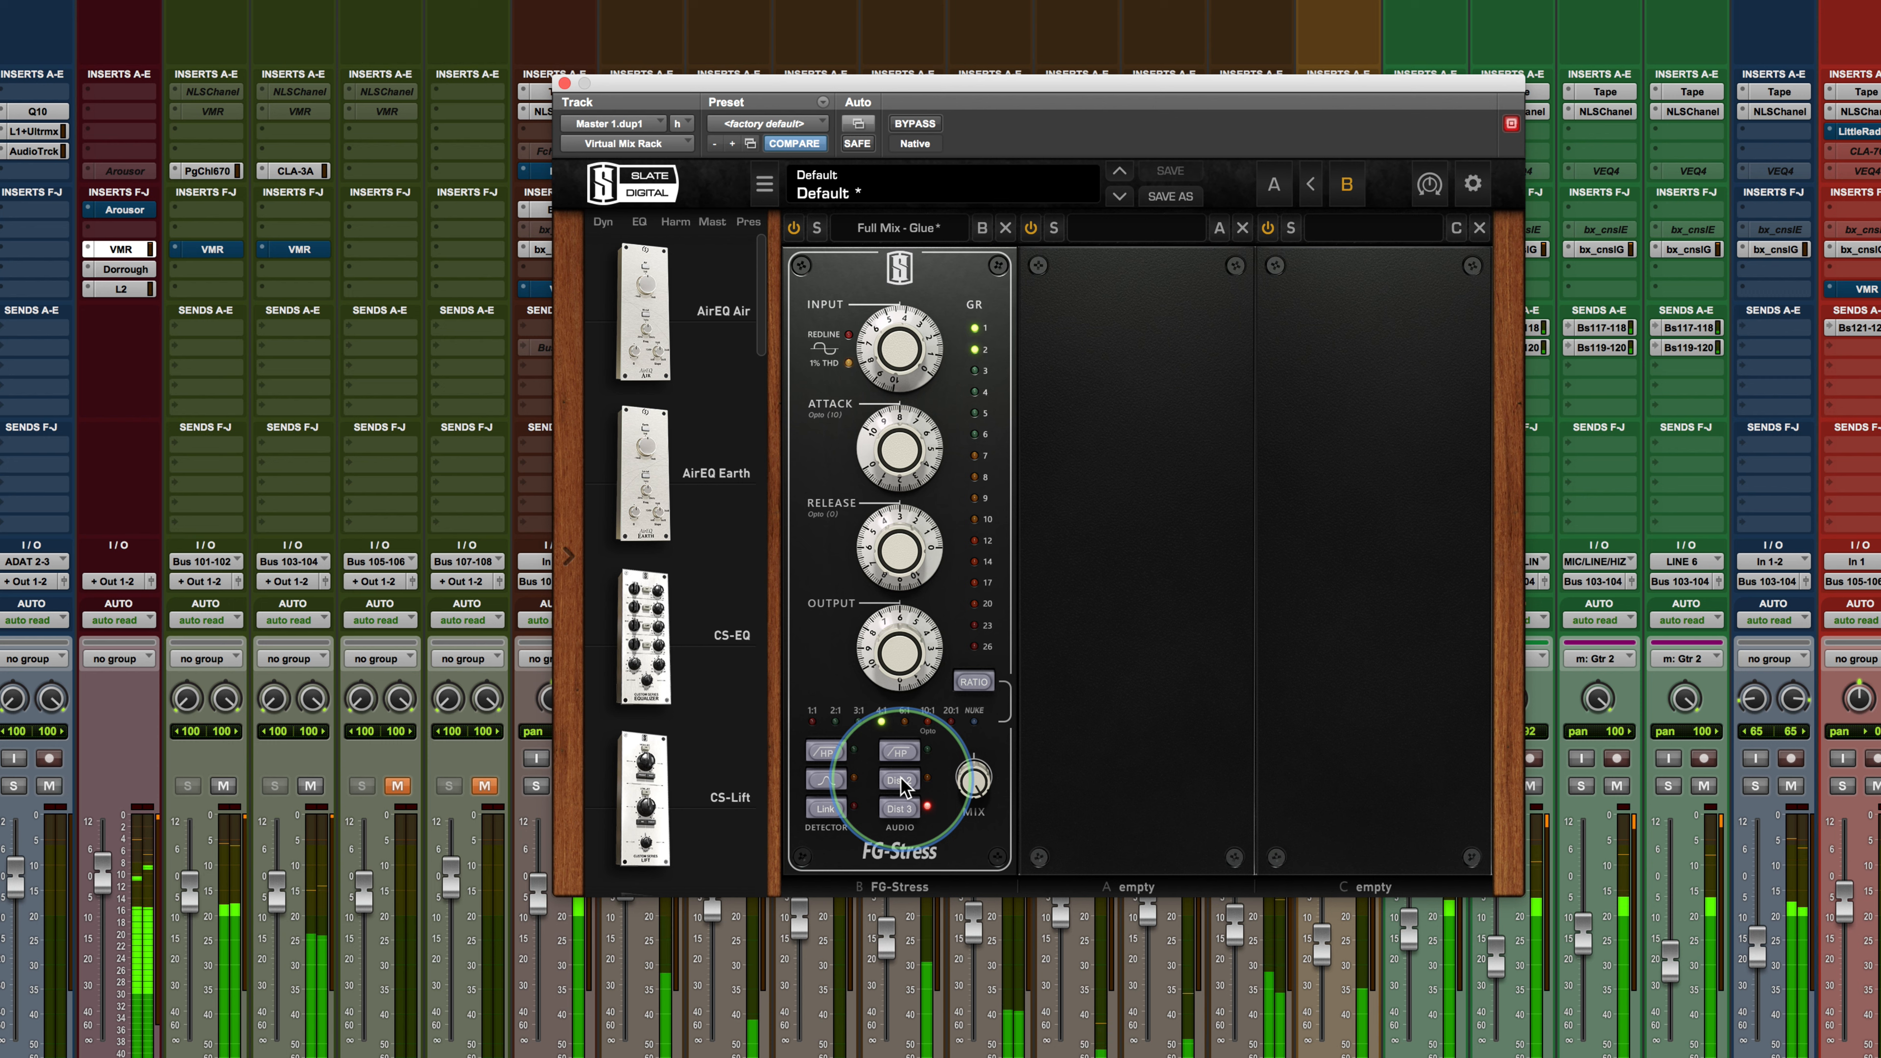
pyautogui.click(901, 777)
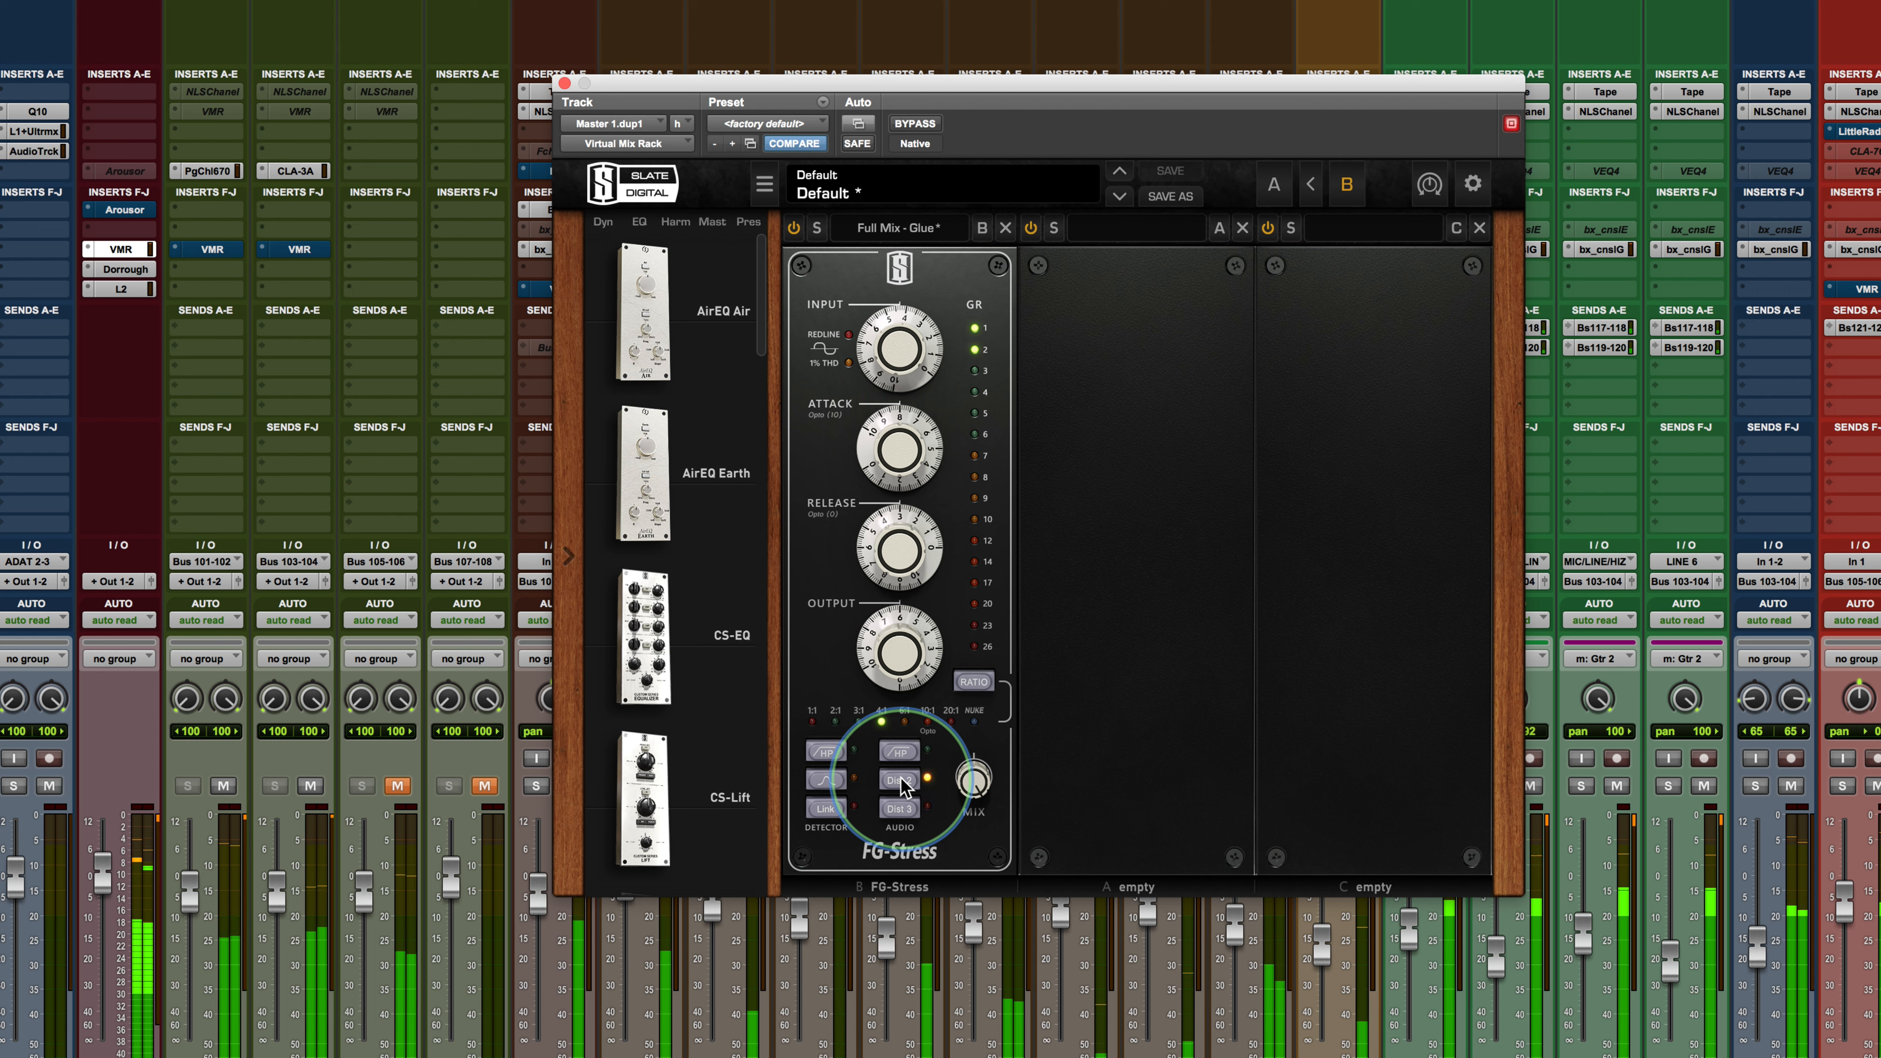
pyautogui.click(900, 779)
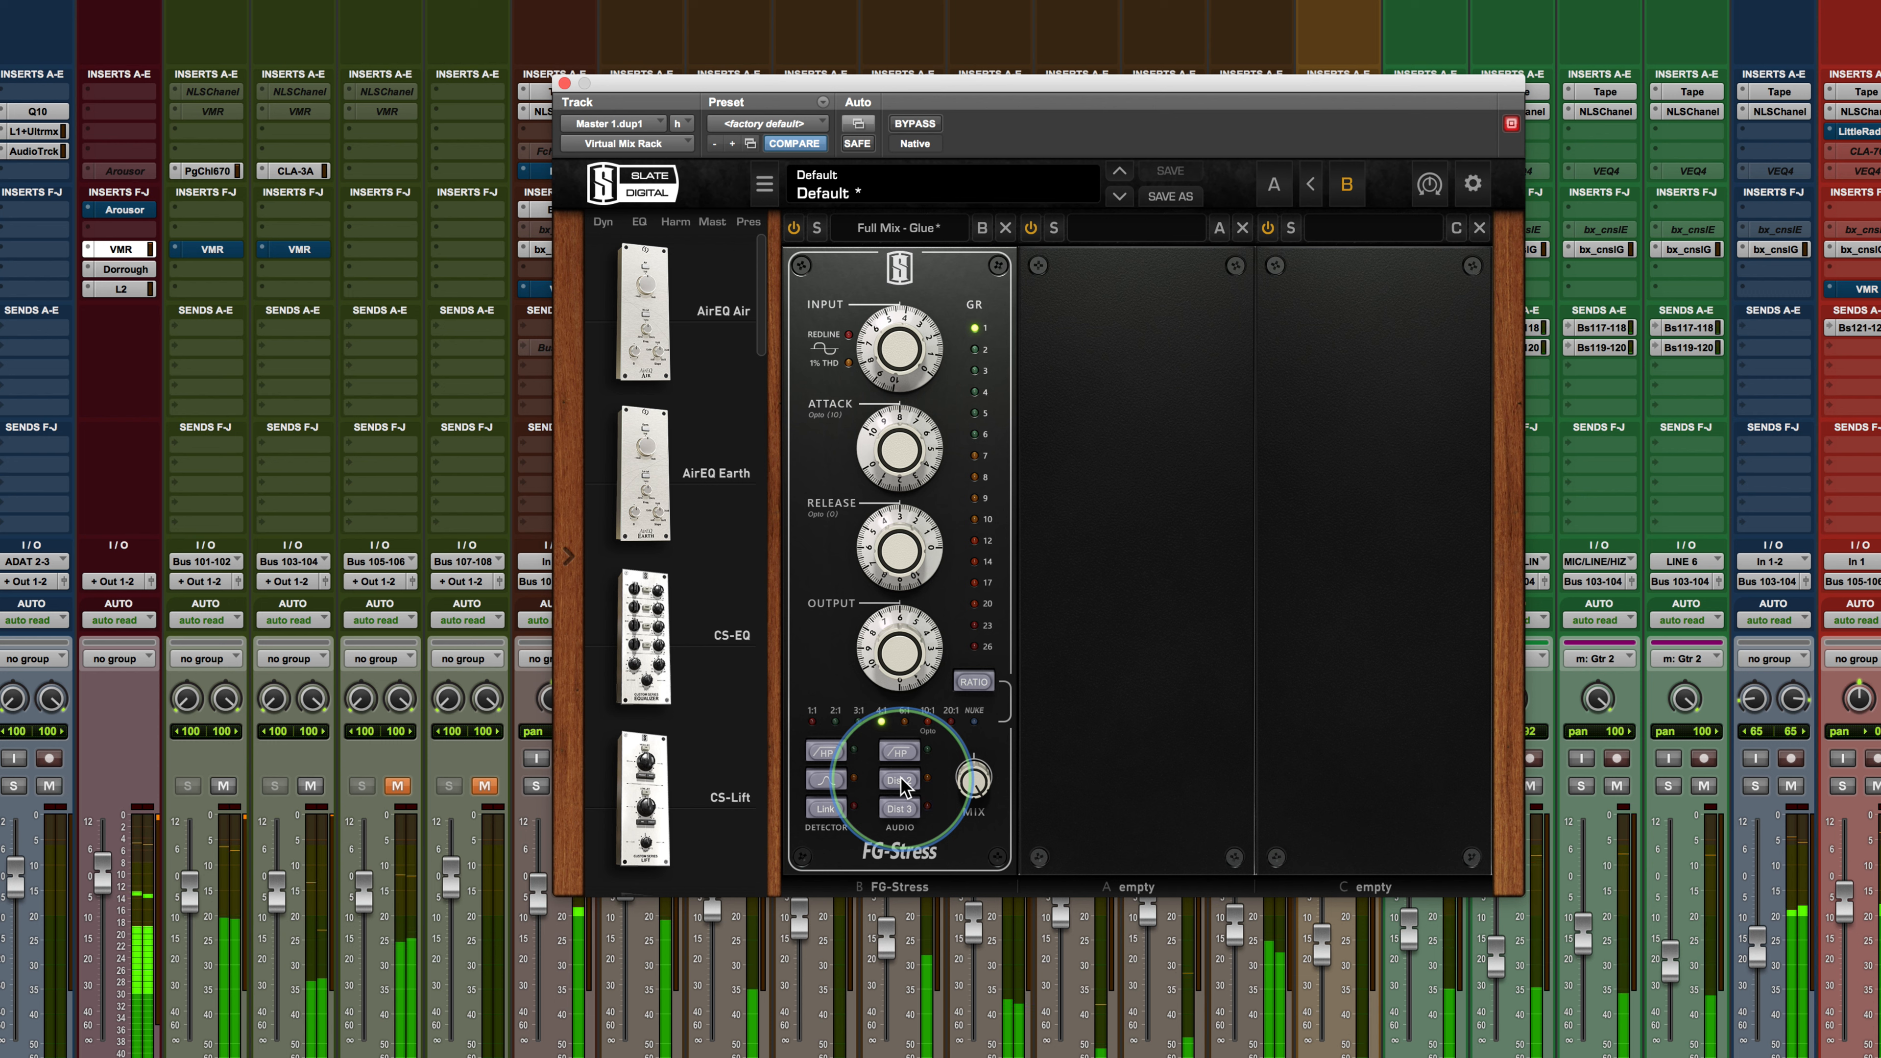
pyautogui.click(901, 808)
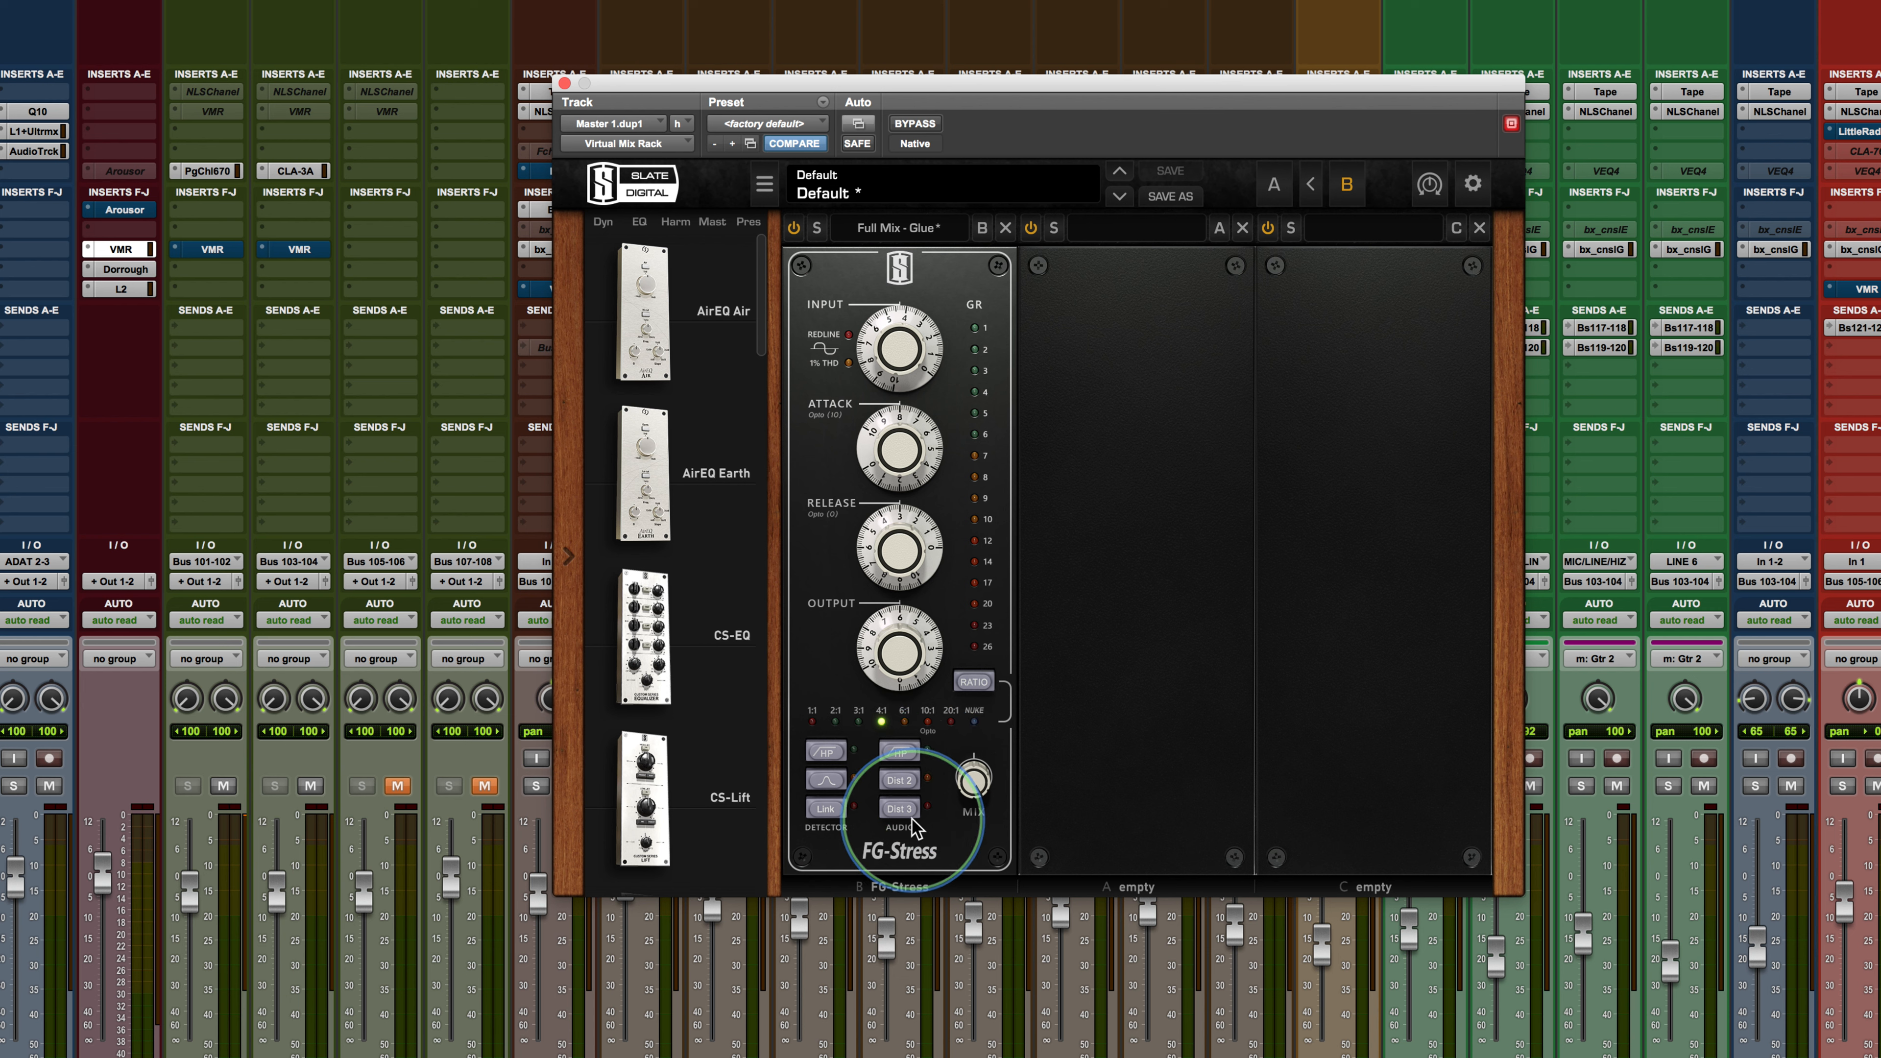
# Bypass the master bus rack, mute the Bus 103-104 channel, and open the Drums rack with its bypass off
pyautogui.keyDown('super'); pyautogui.click(110, 252); pyautogui.keyUp('super')
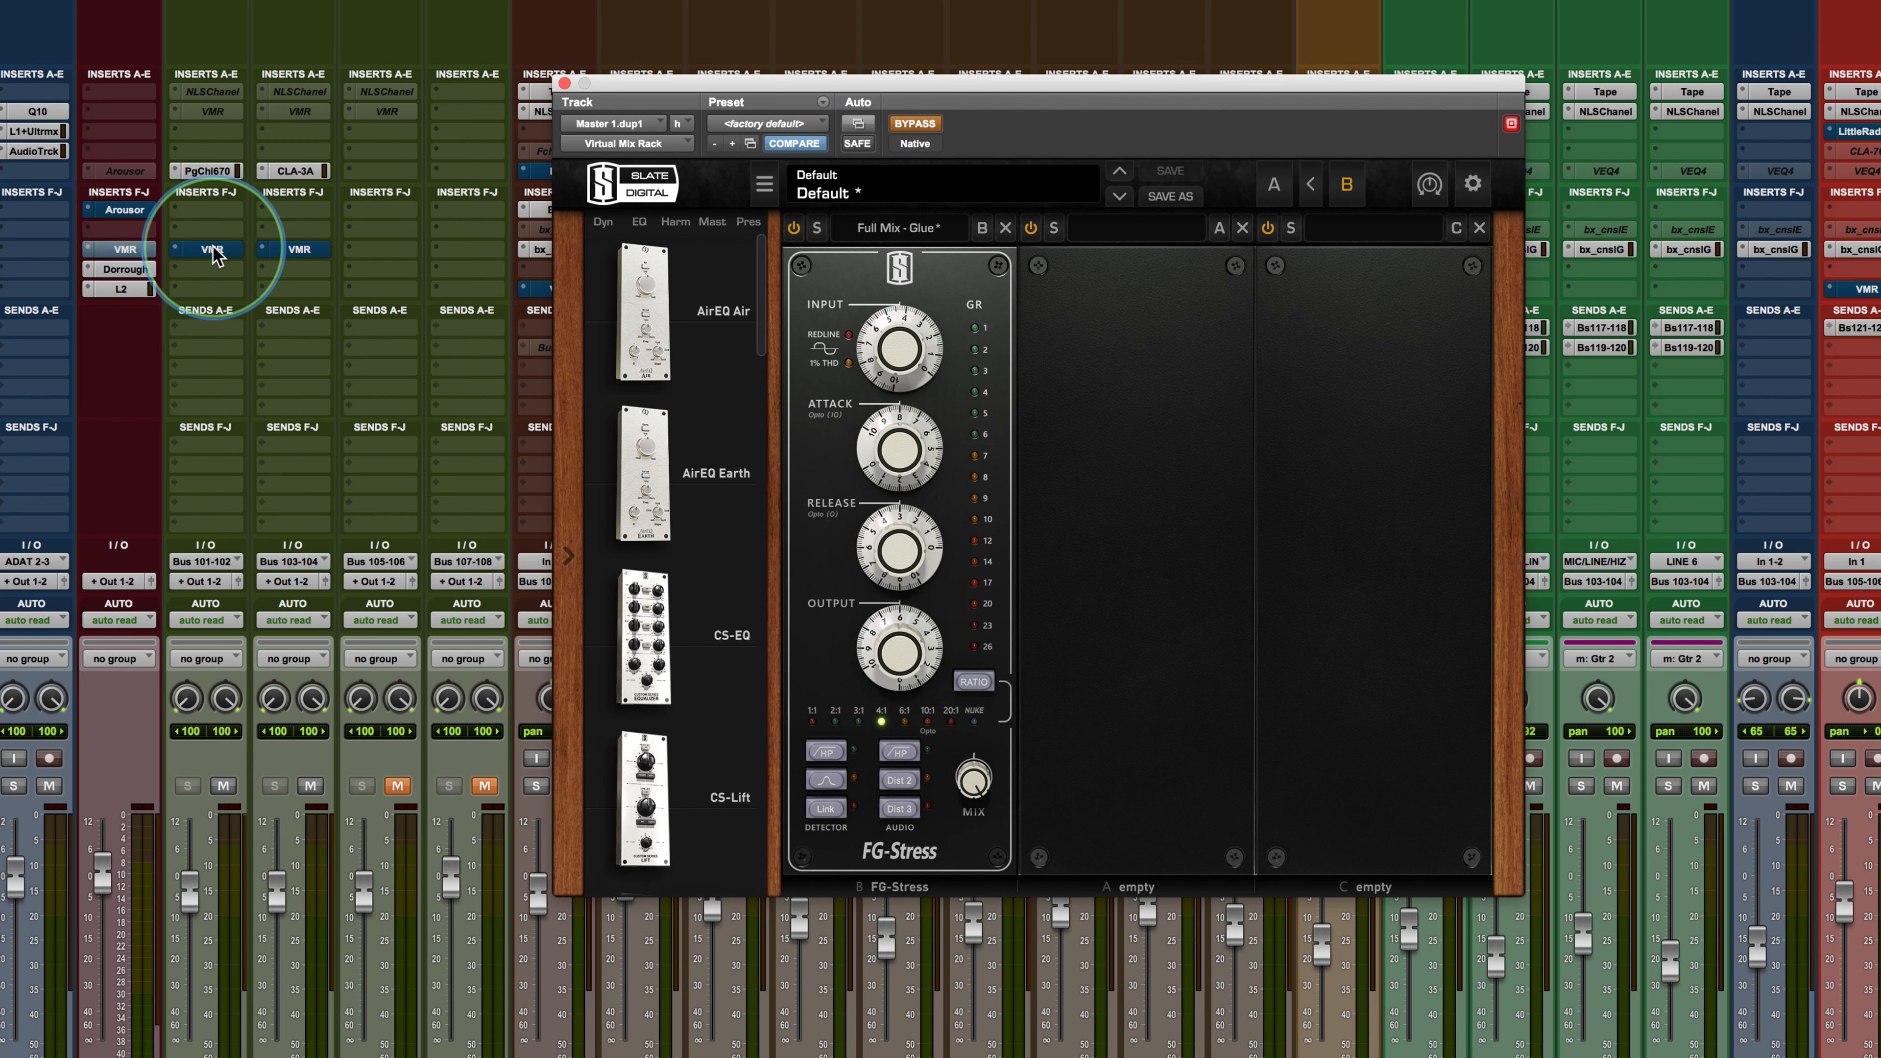
pyautogui.click(310, 785)
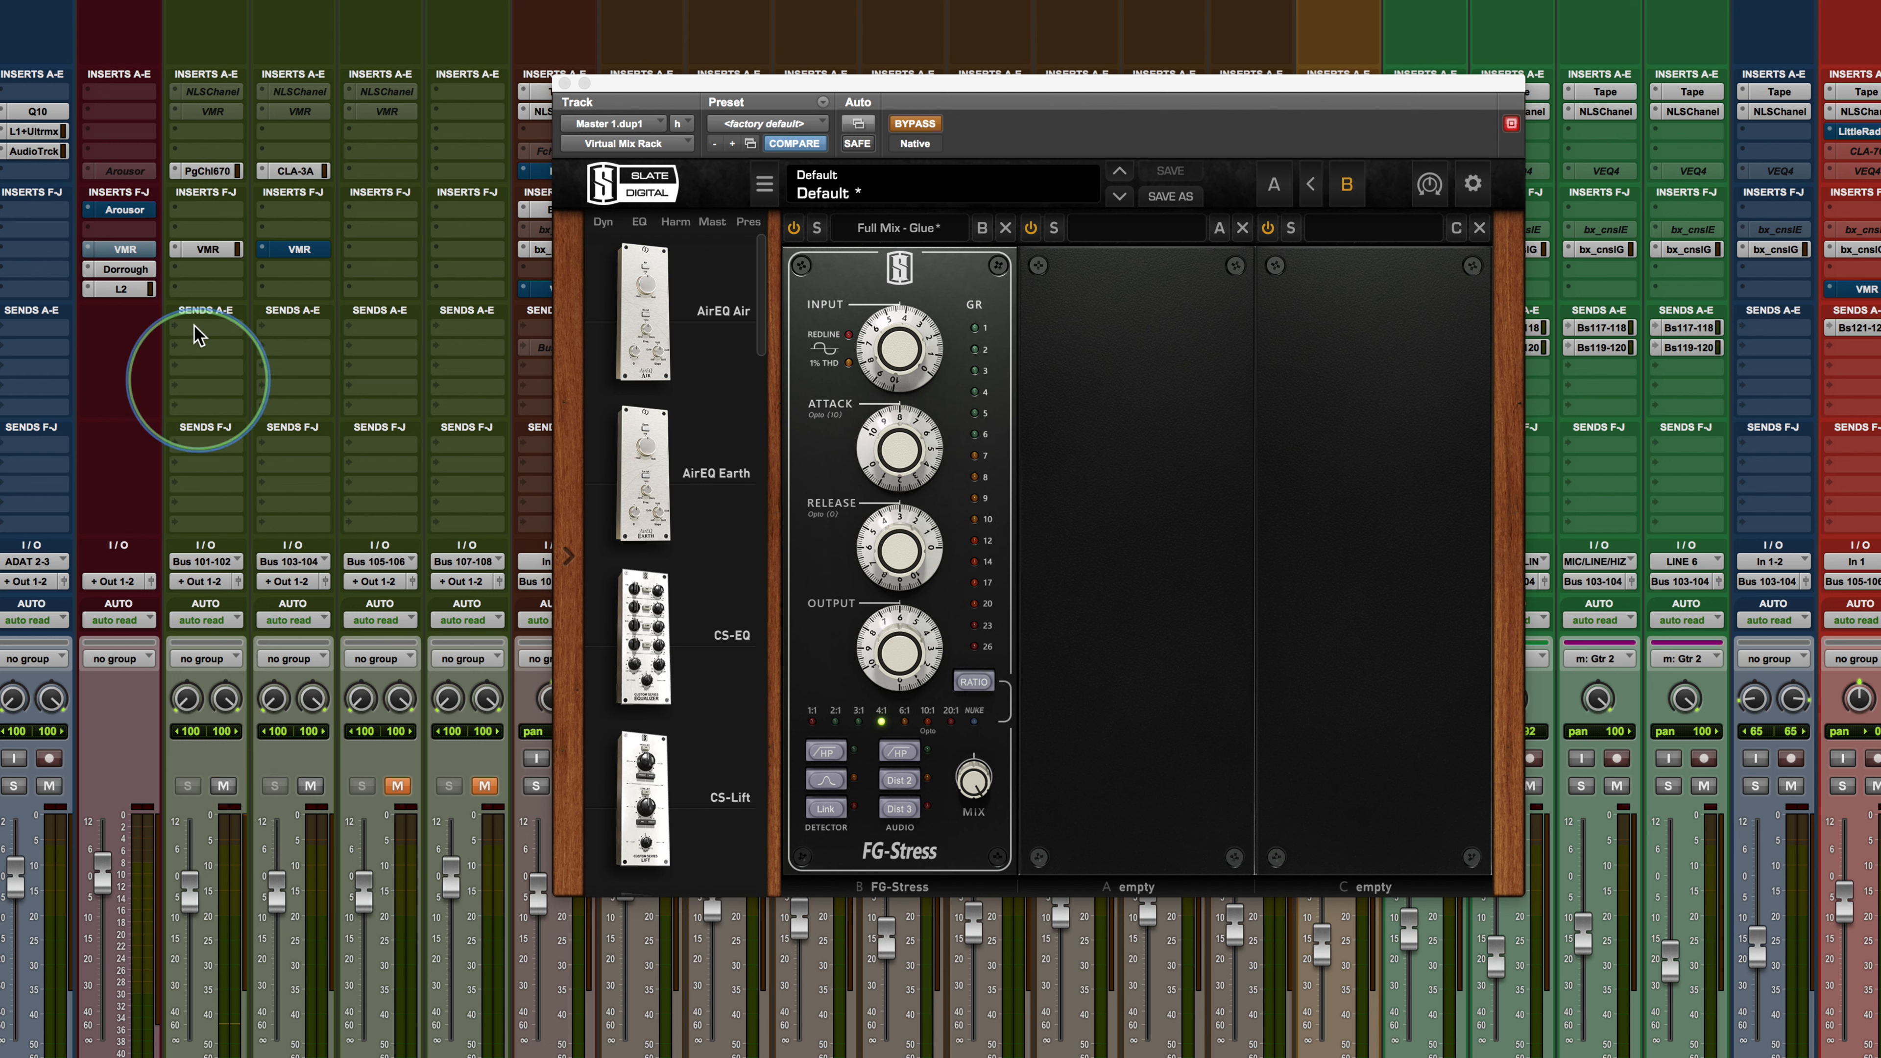
pyautogui.click(211, 252)
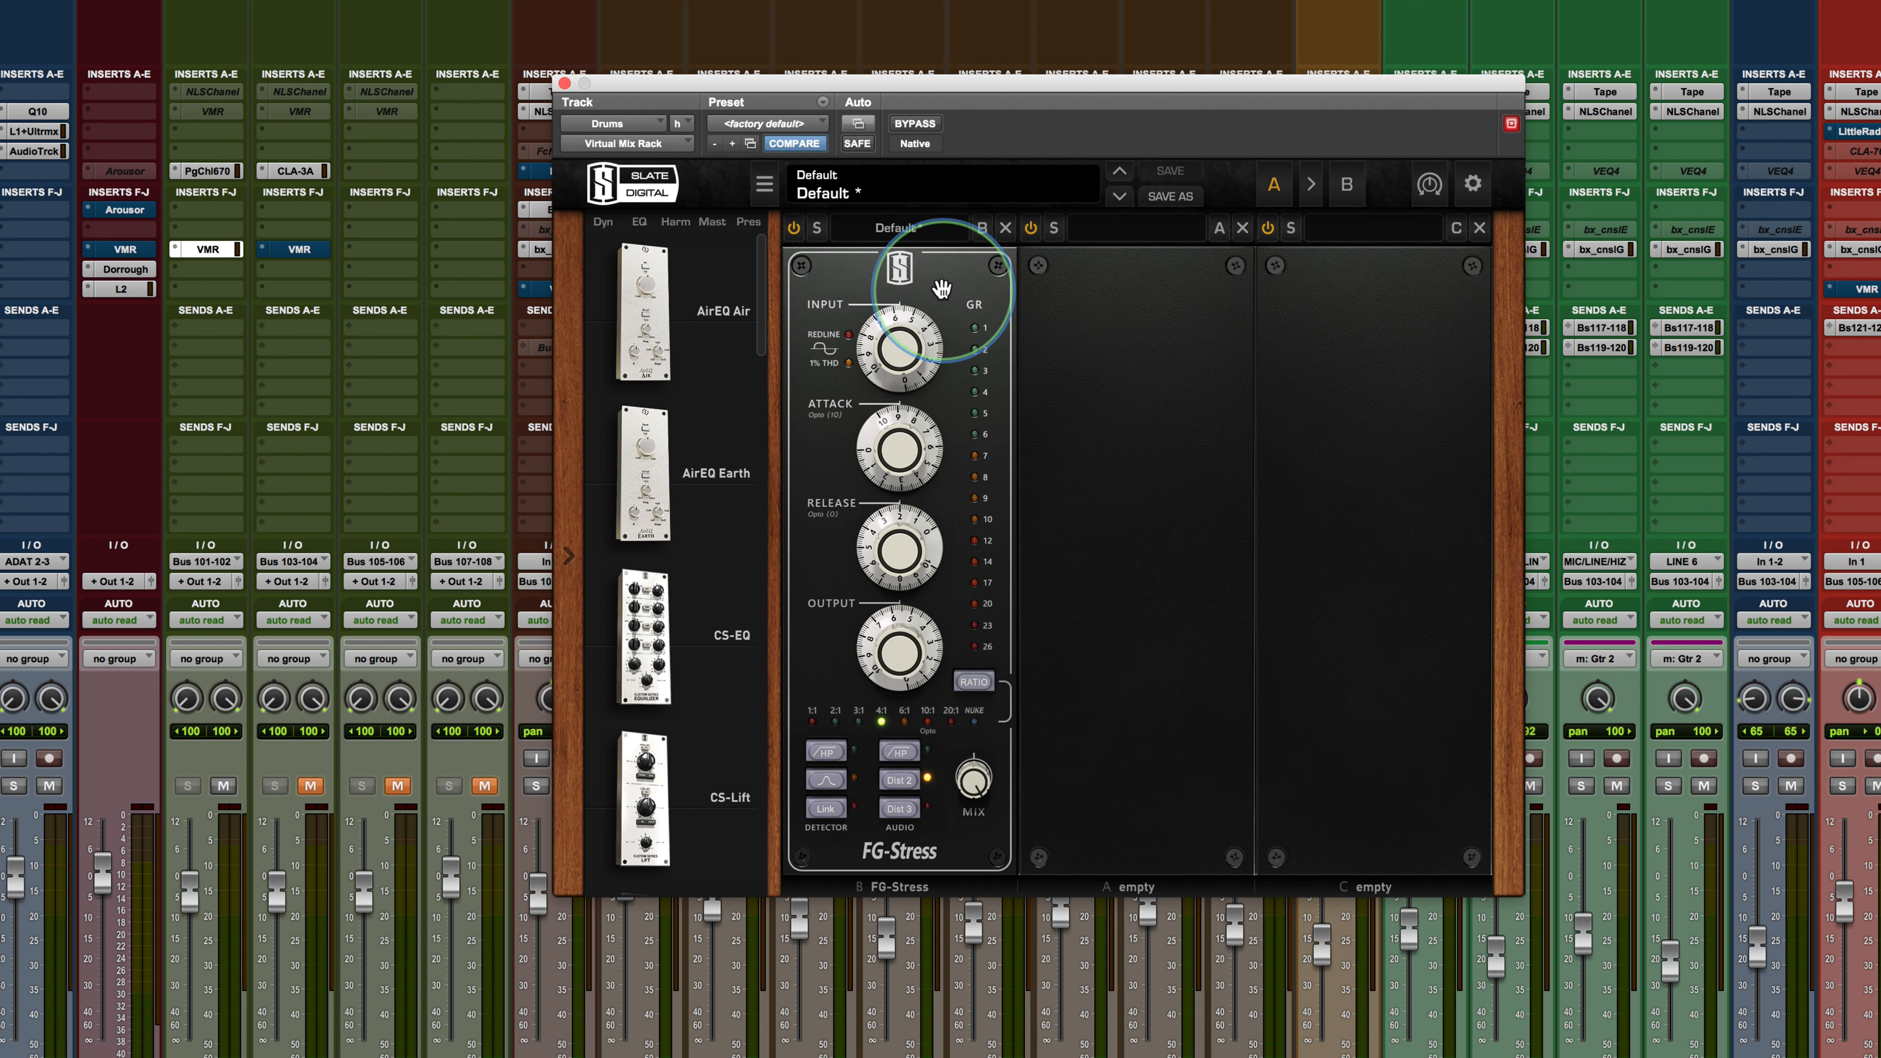
# Set the Drums FG-Stress to the Nuke ratio and, during playback, Input to 5.80, Attack to 9.30 and Release to about 1.40
pyautogui.click(975, 722)
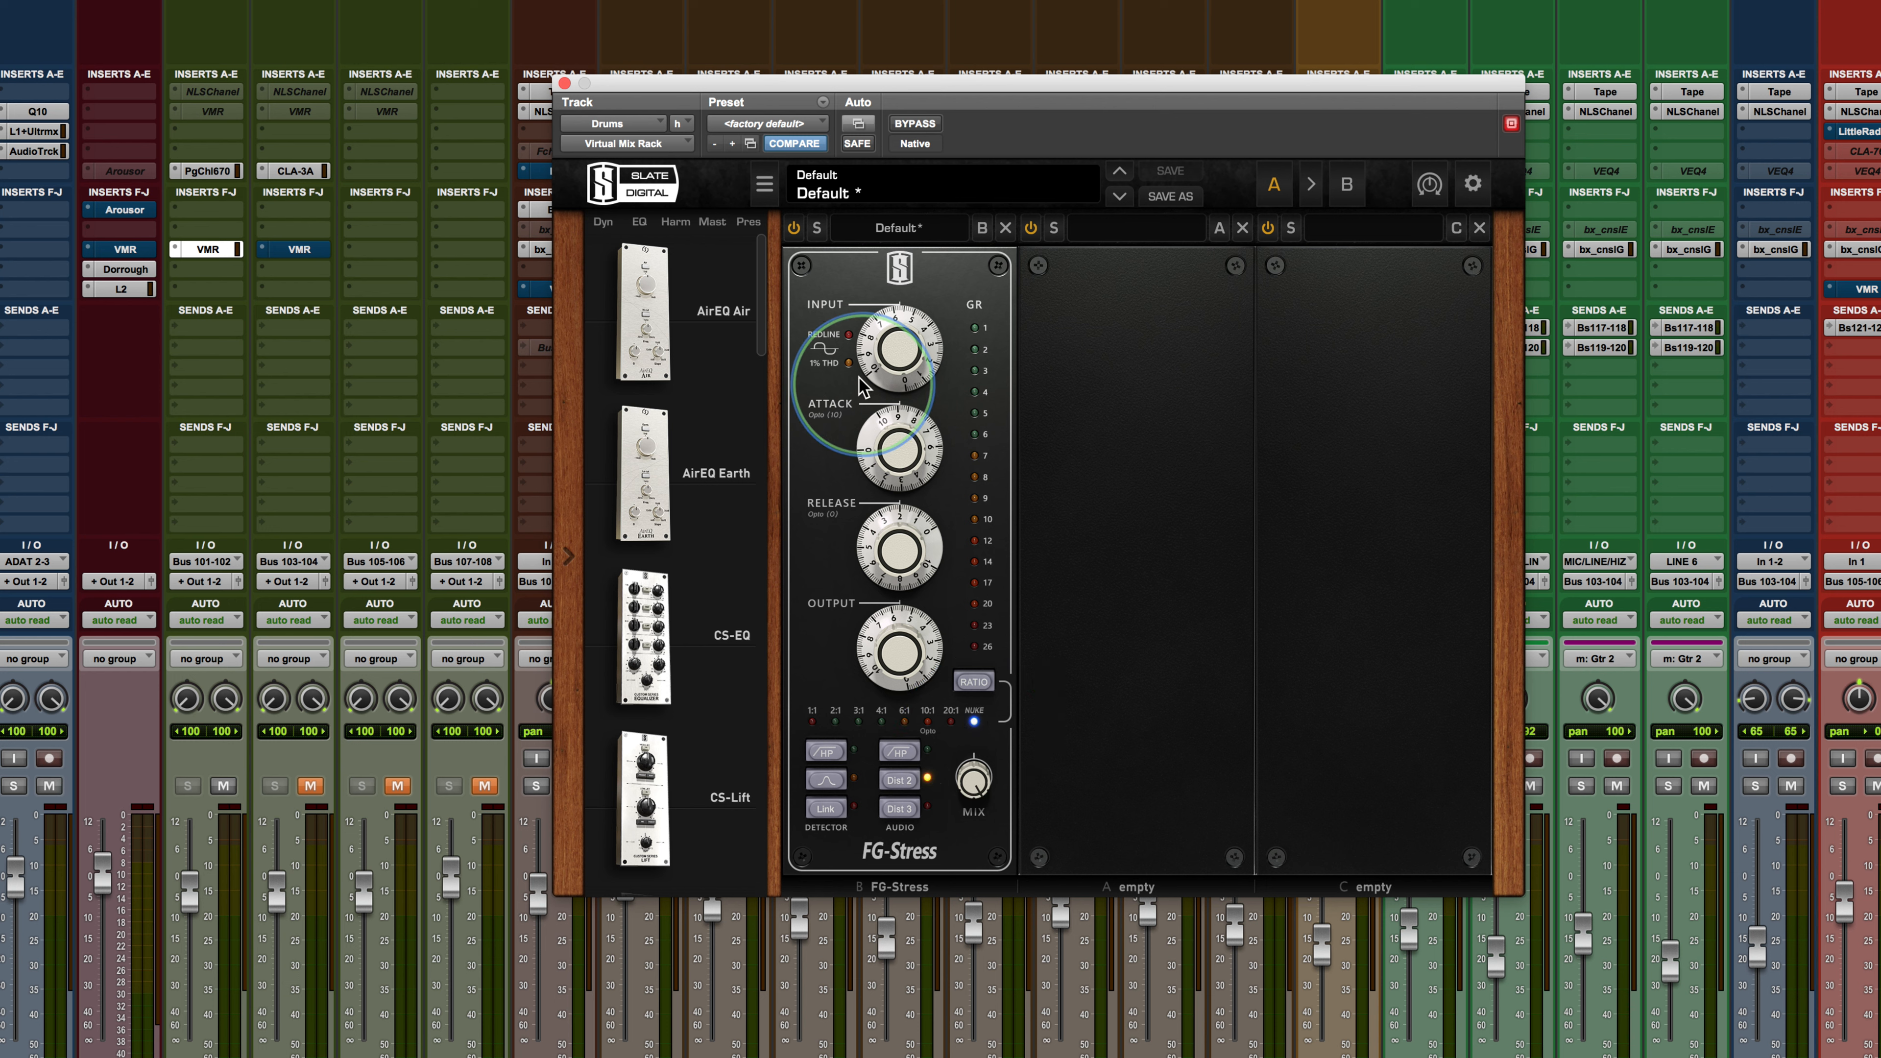
pyautogui.press('space')
pyautogui.moveTo(874, 342); pyautogui.dragTo(886, 343)
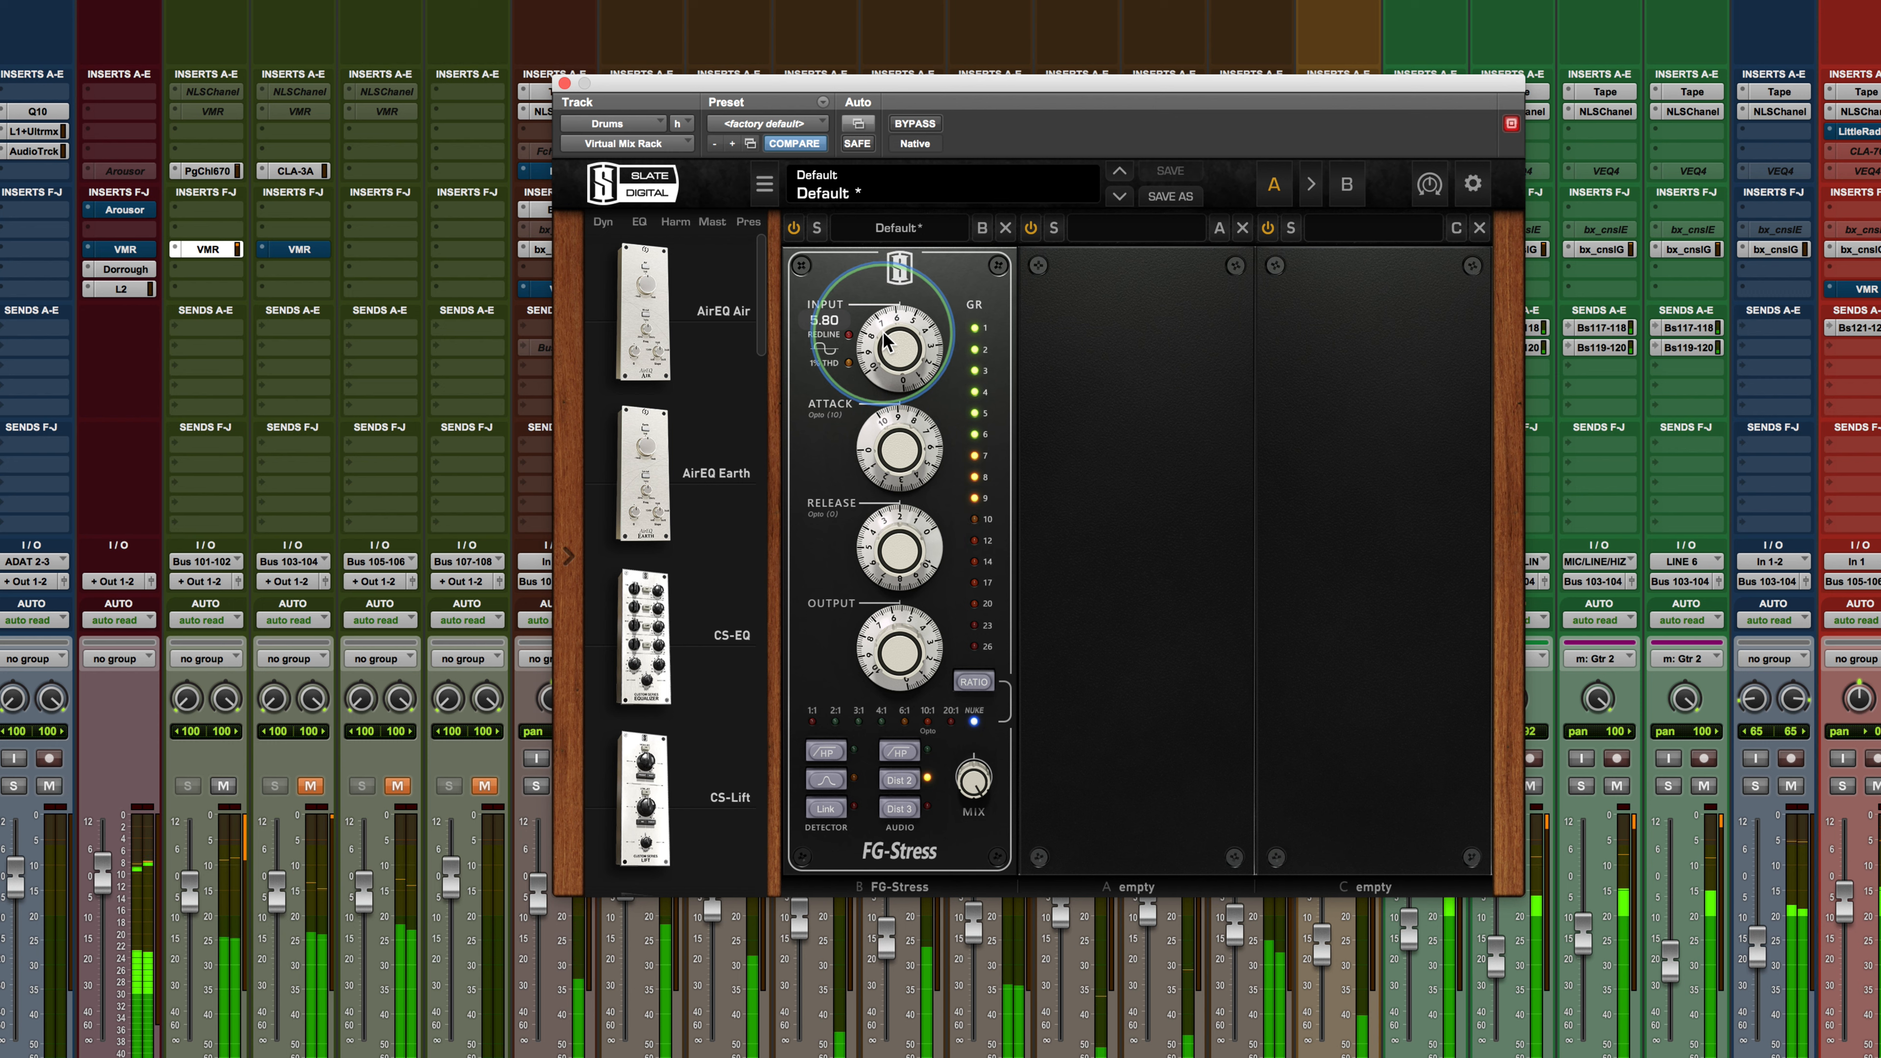
pyautogui.moveTo(883, 446); pyautogui.dragTo(872, 452)
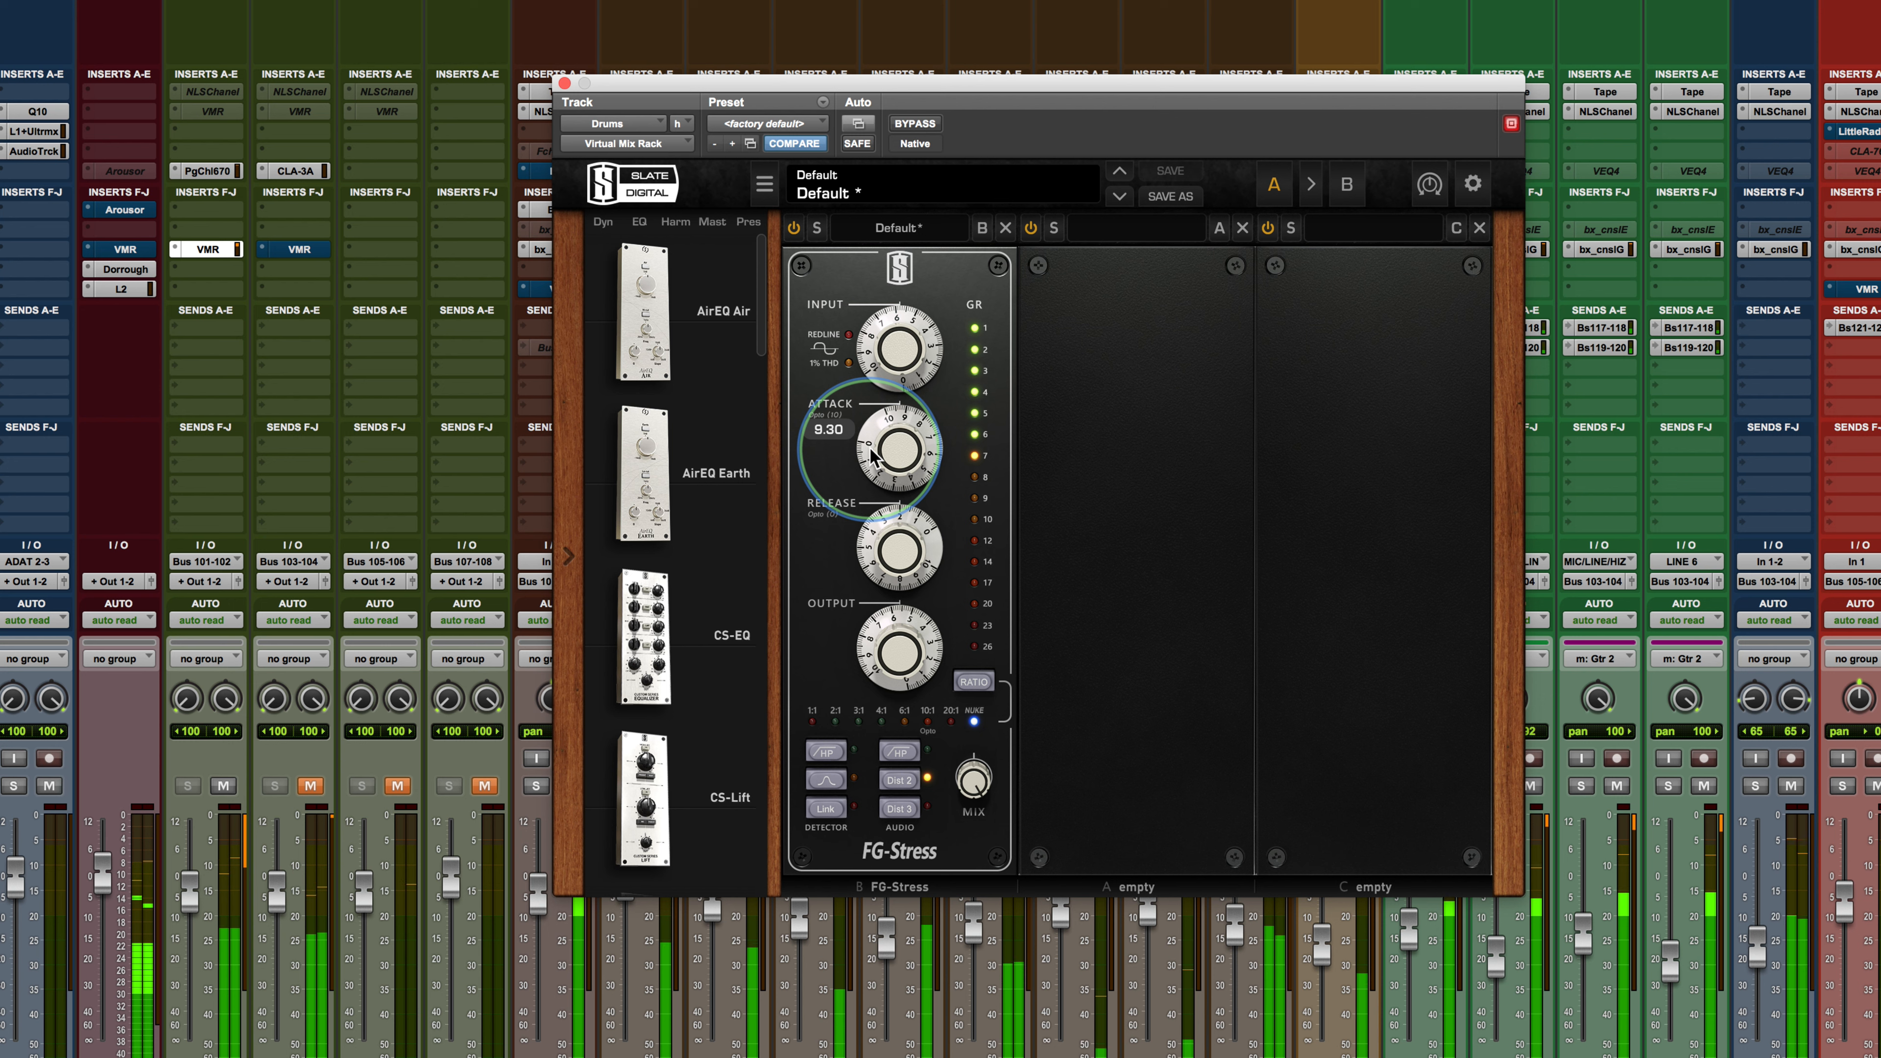
pyautogui.moveTo(868, 552); pyautogui.dragTo(851, 513)
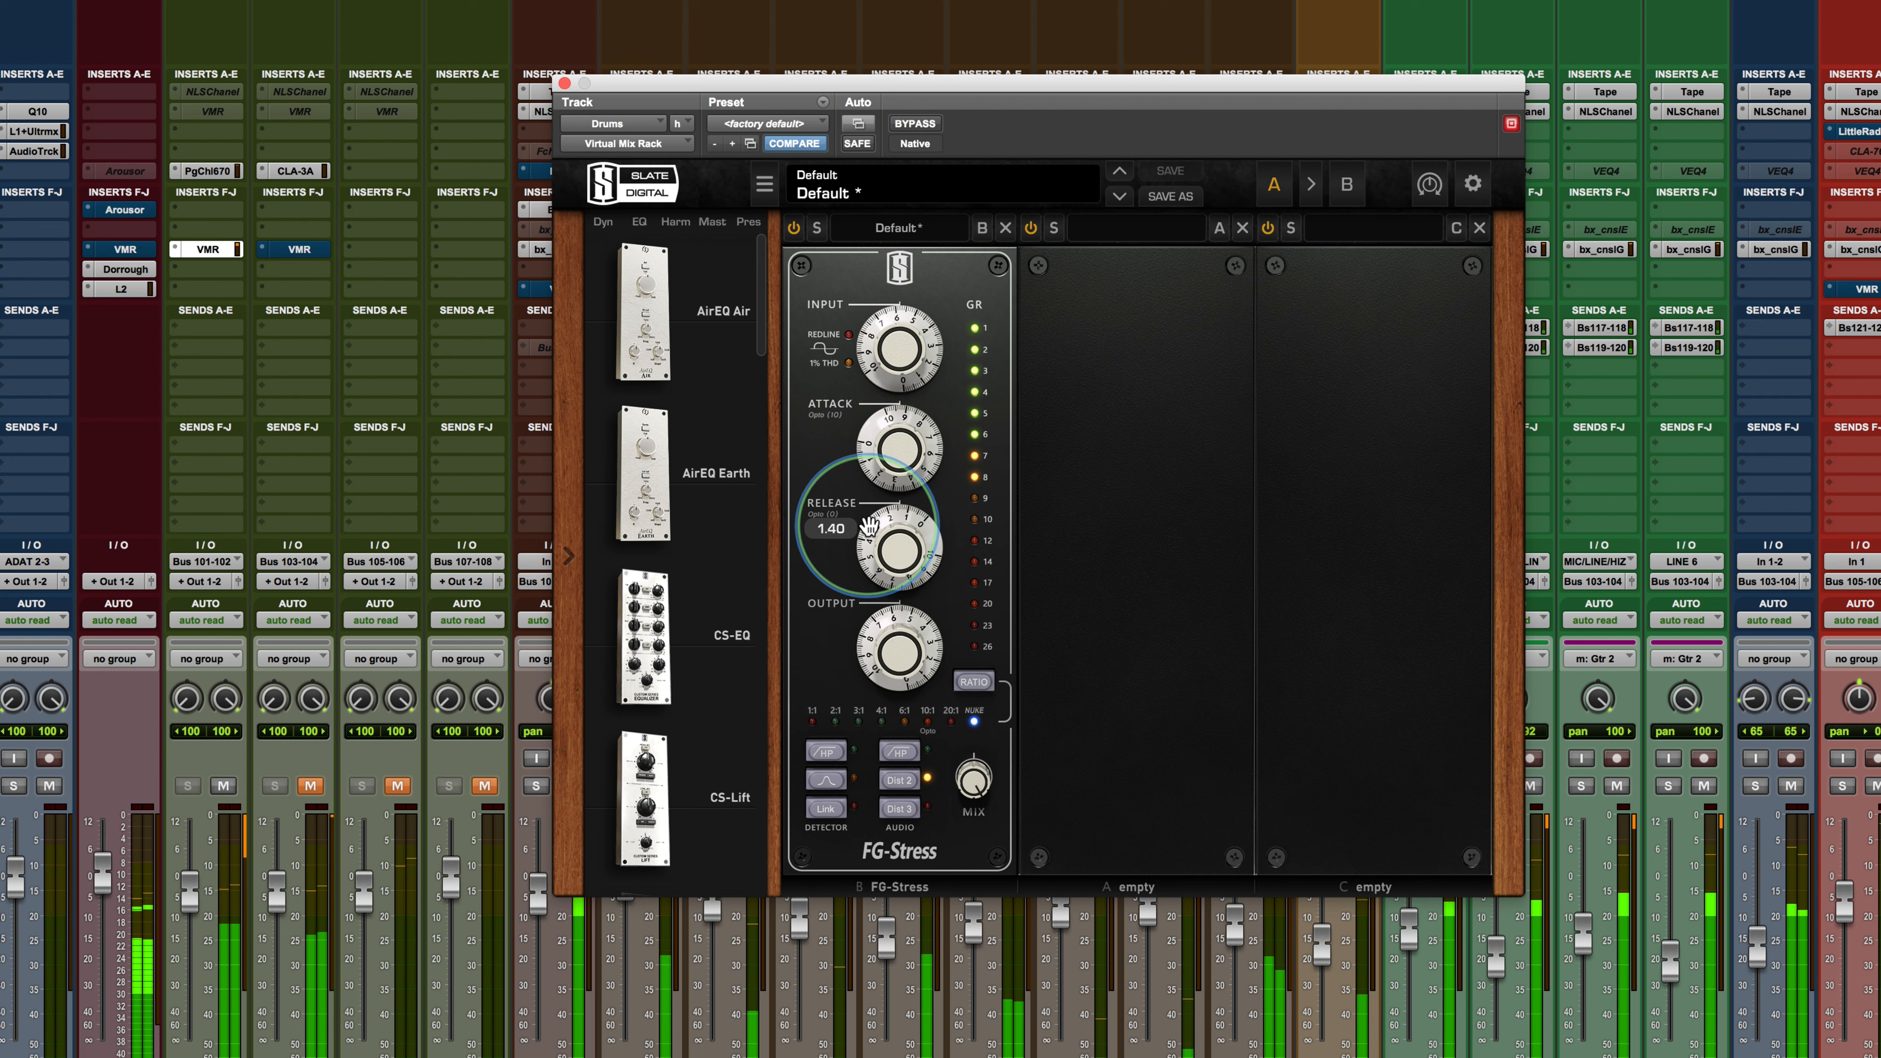
pyautogui.press('space')
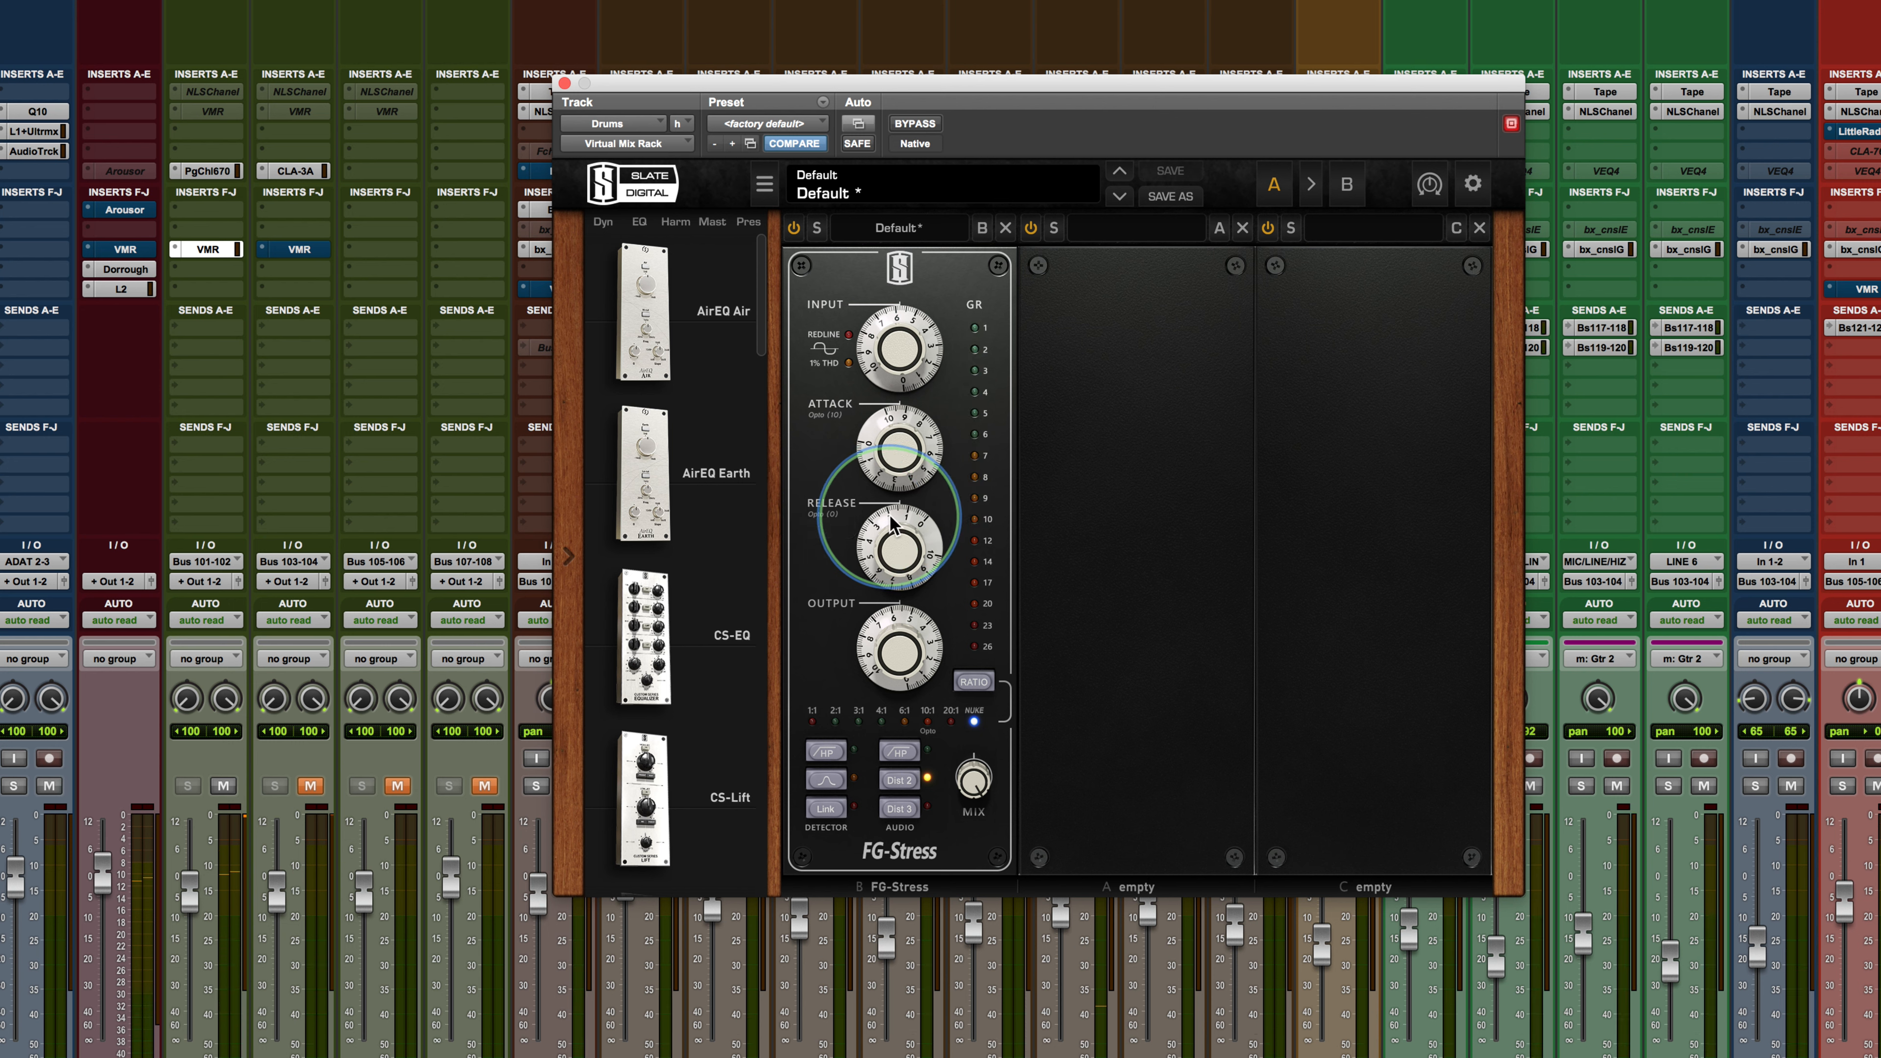
# Compare Dist 3 and Dist 2 on the drums during playback, leaving Dist 3 engaged
pyautogui.press('space')
pyautogui.click(899, 808)
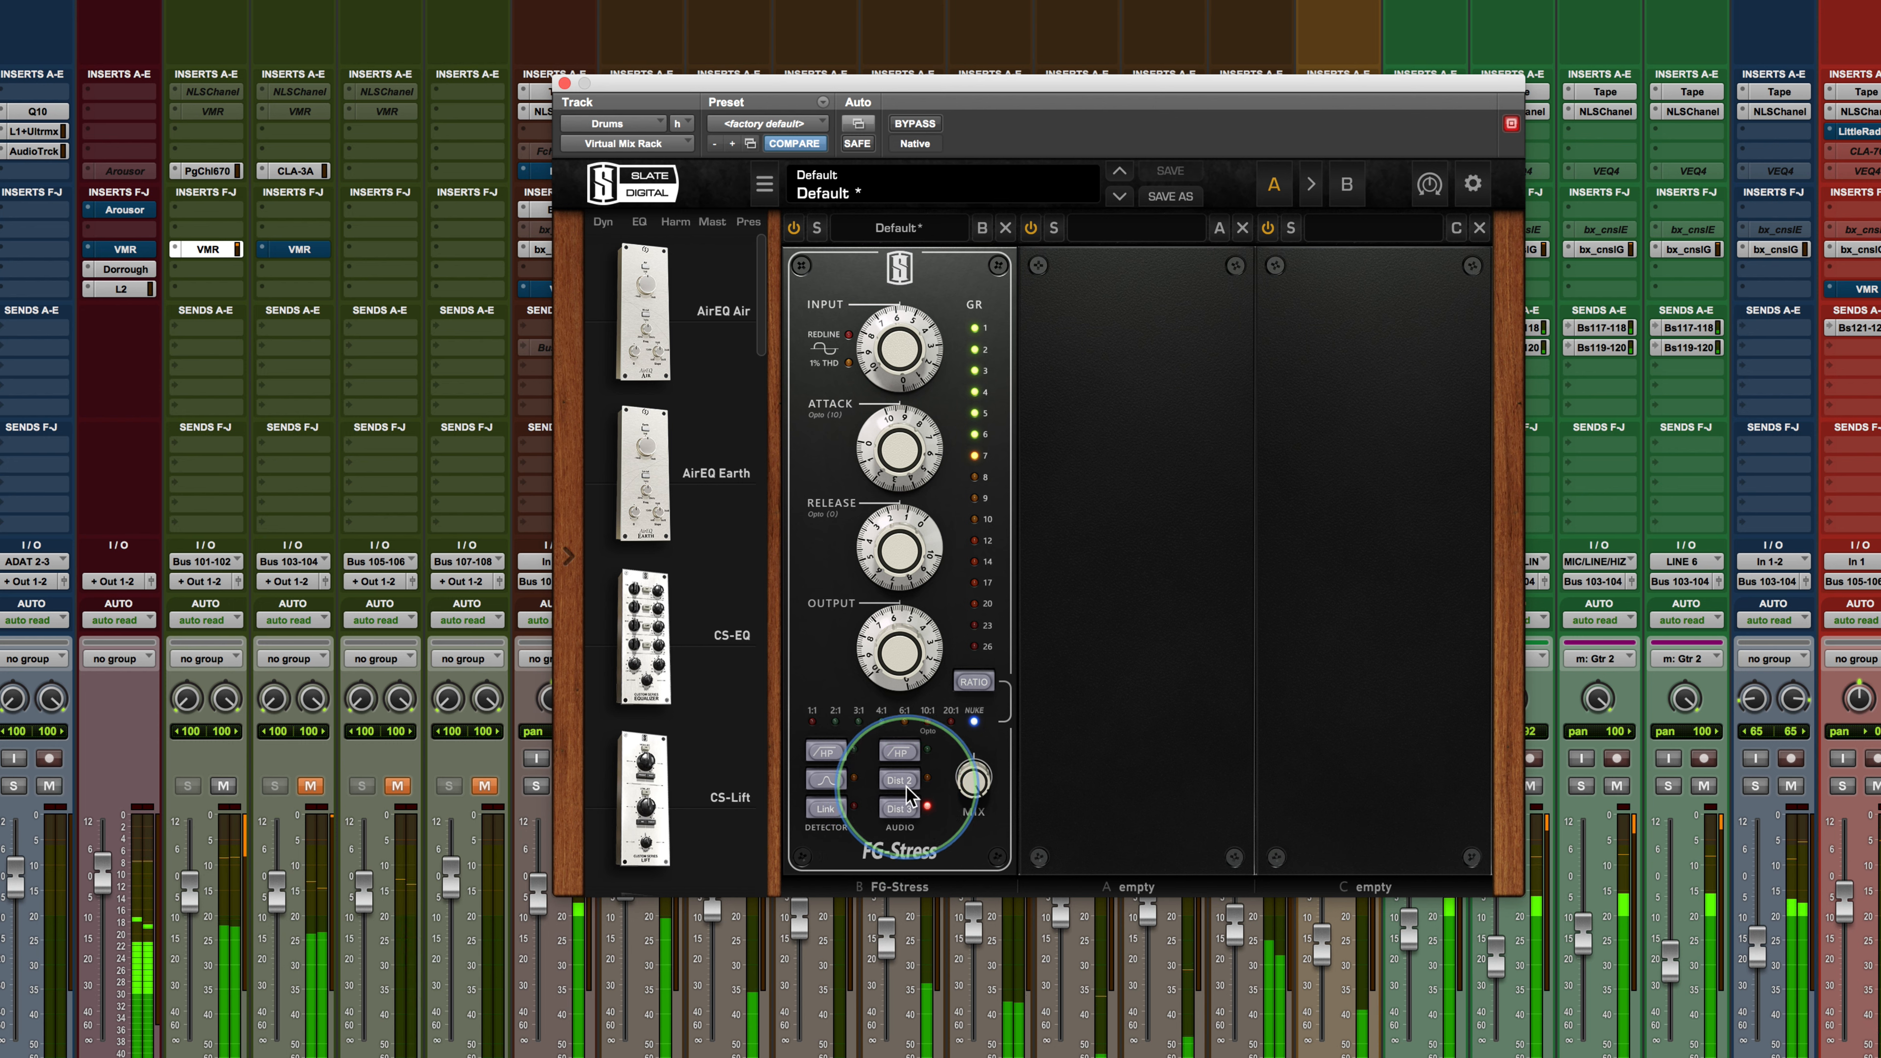
pyautogui.click(903, 783)
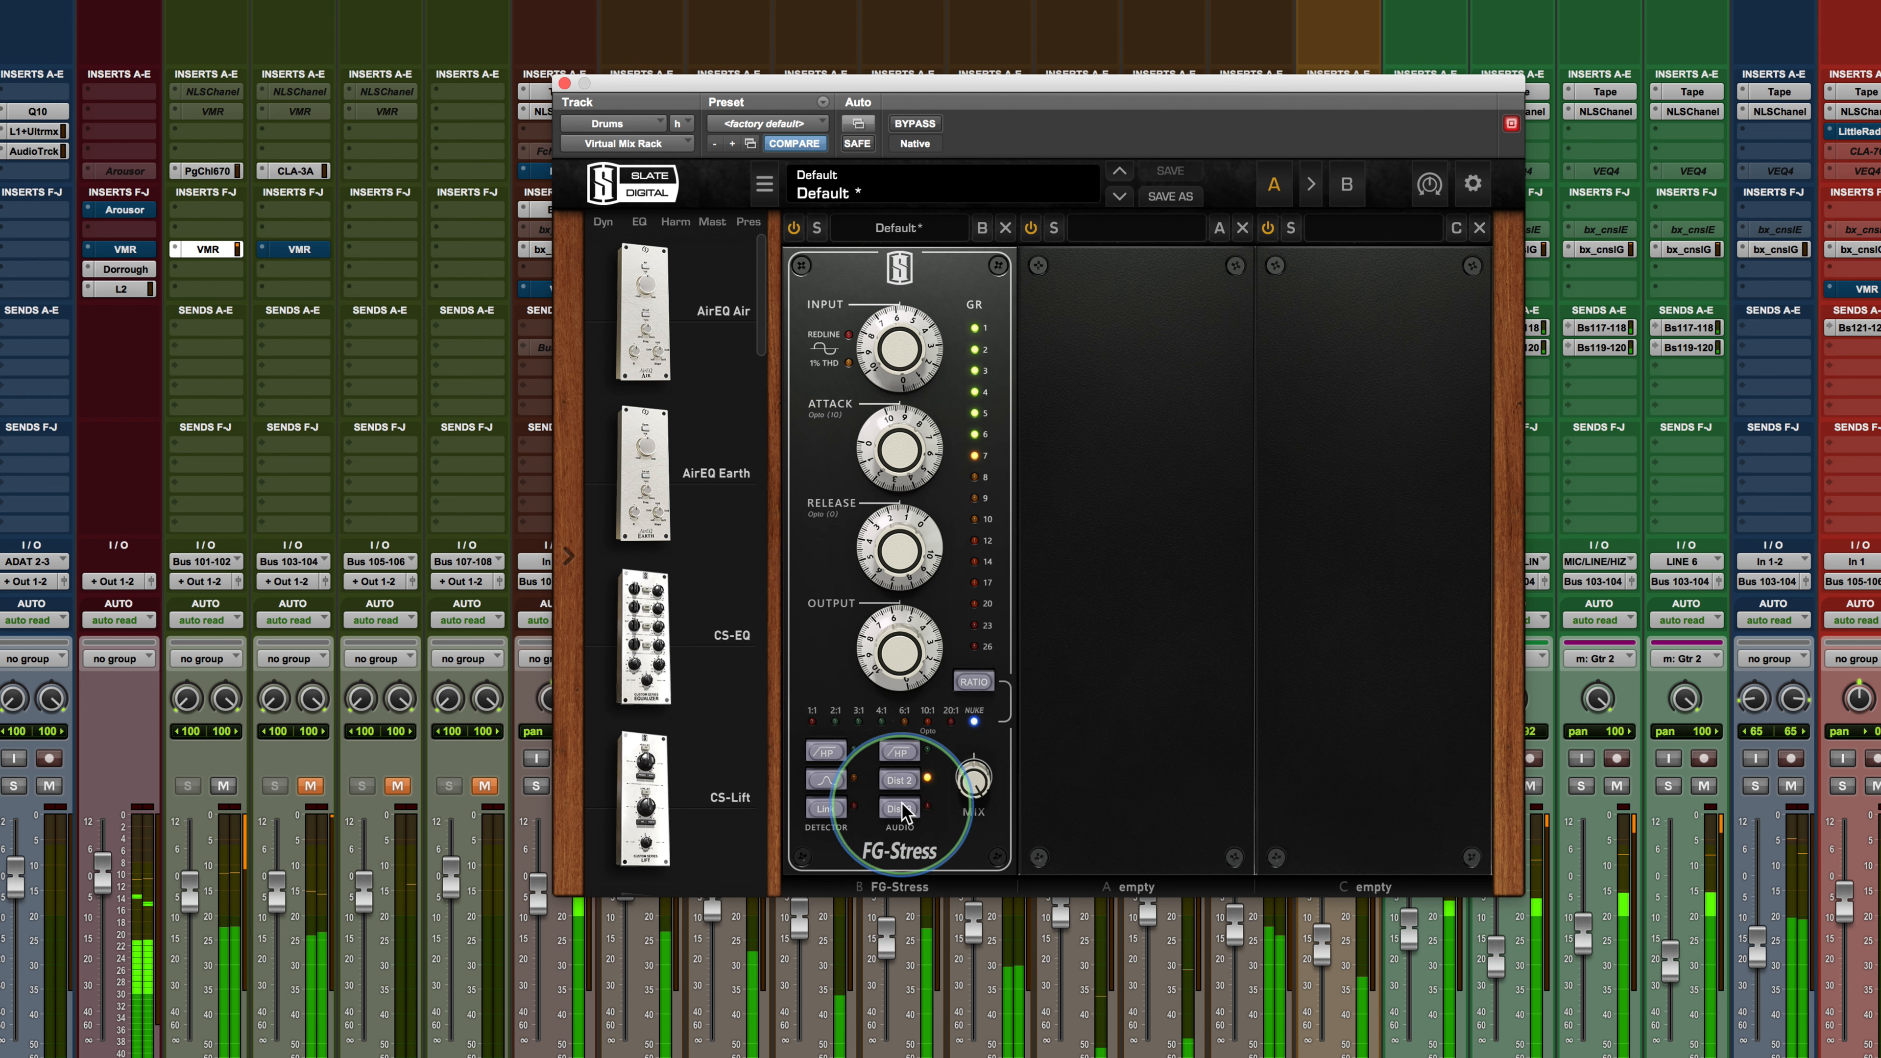
pyautogui.click(901, 805)
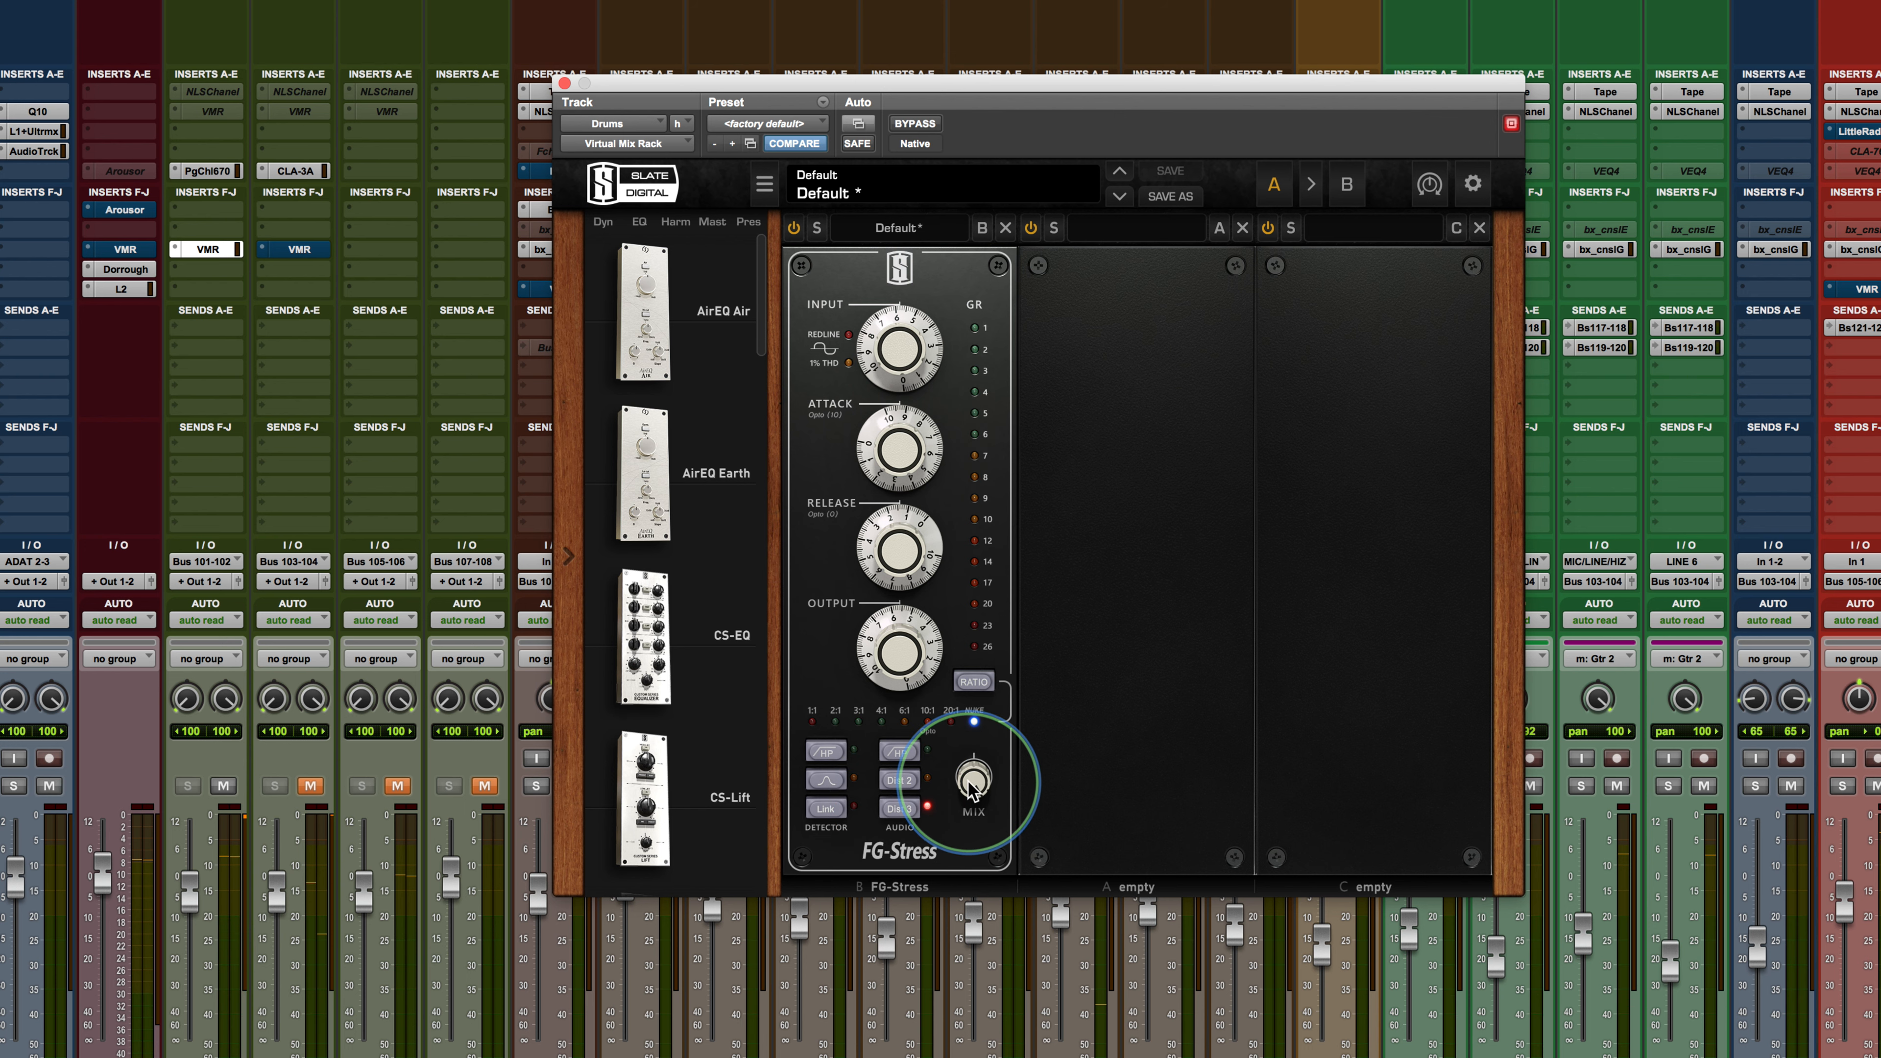
# Adjust the FG-Stress Mix control during playback, blending the compressed drums to about 43%
pyautogui.moveTo(971, 790); pyautogui.dragTo(952, 834)
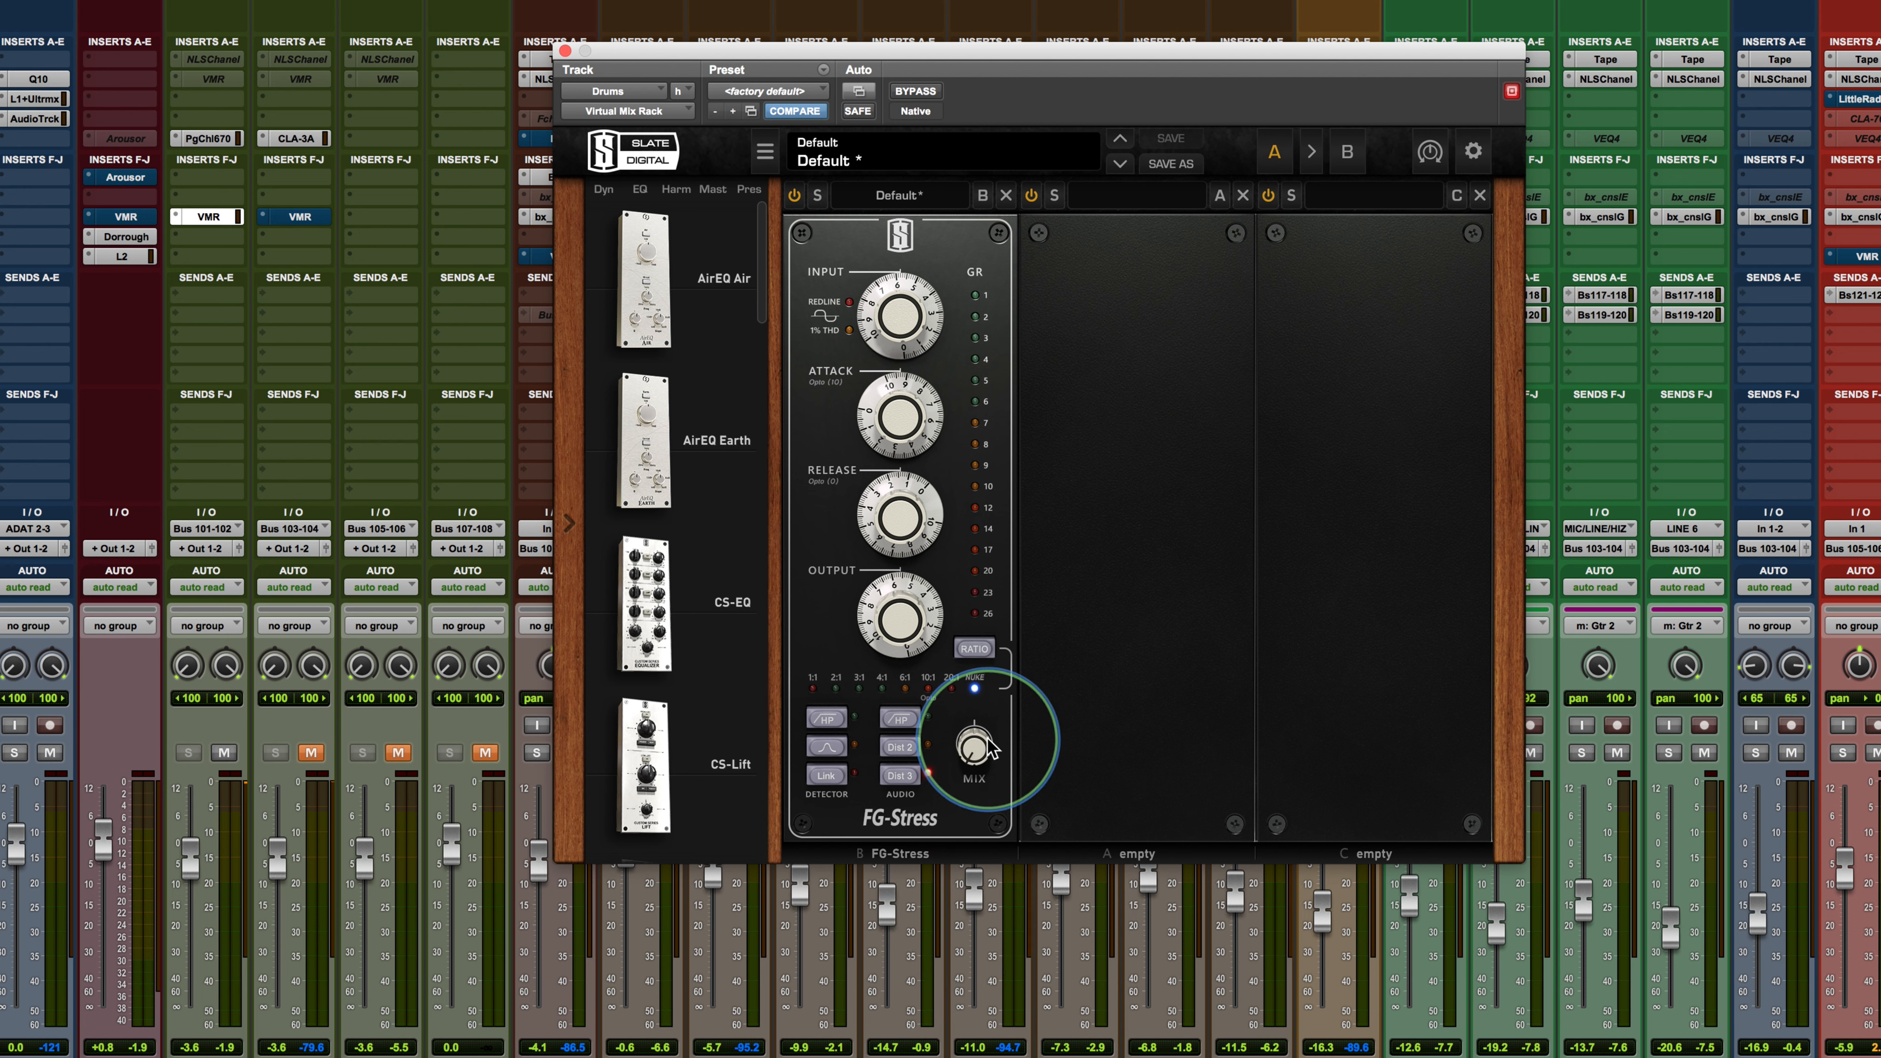
pyautogui.press('space')
pyautogui.moveTo(974, 755); pyautogui.dragTo(966, 604)
pyautogui.moveTo(971, 750); pyautogui.dragTo(1013, 700)
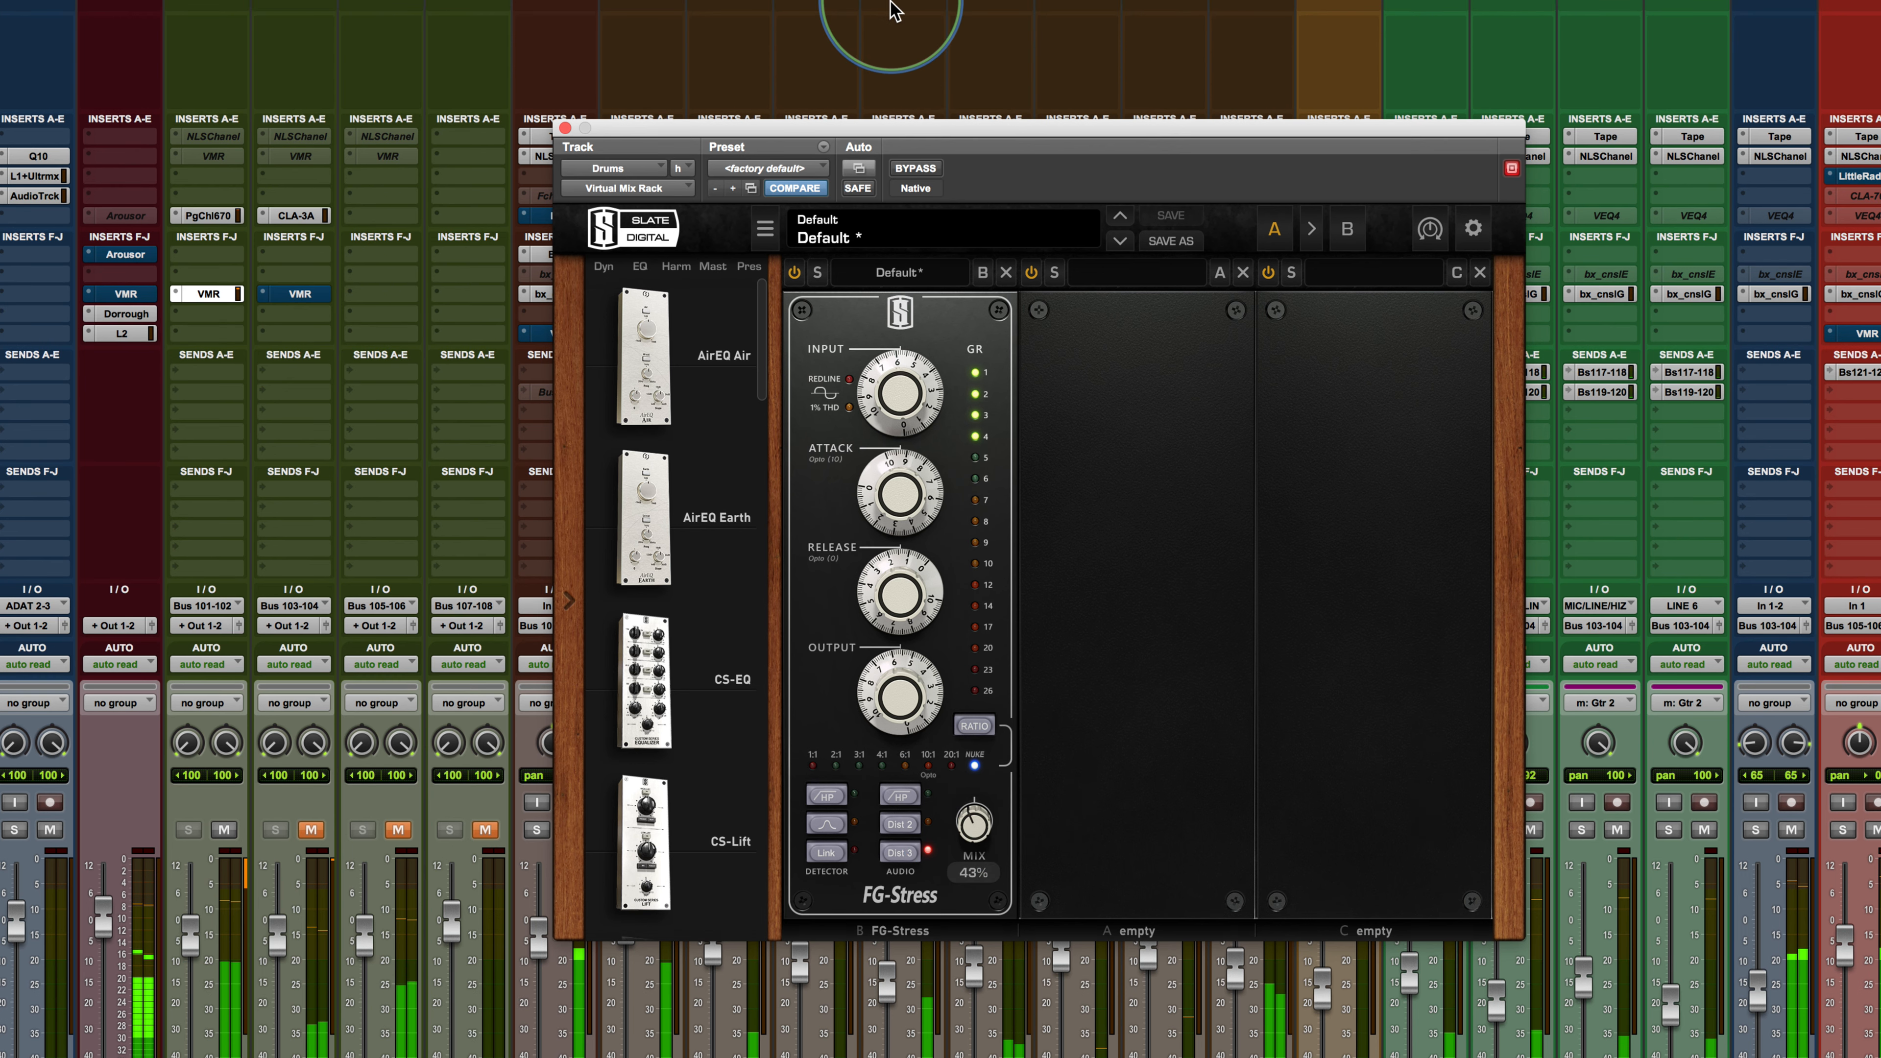
# Toggle the Drums rack's bypass during playback to compare the drums with and without the blended compression
pyautogui.click(915, 170)
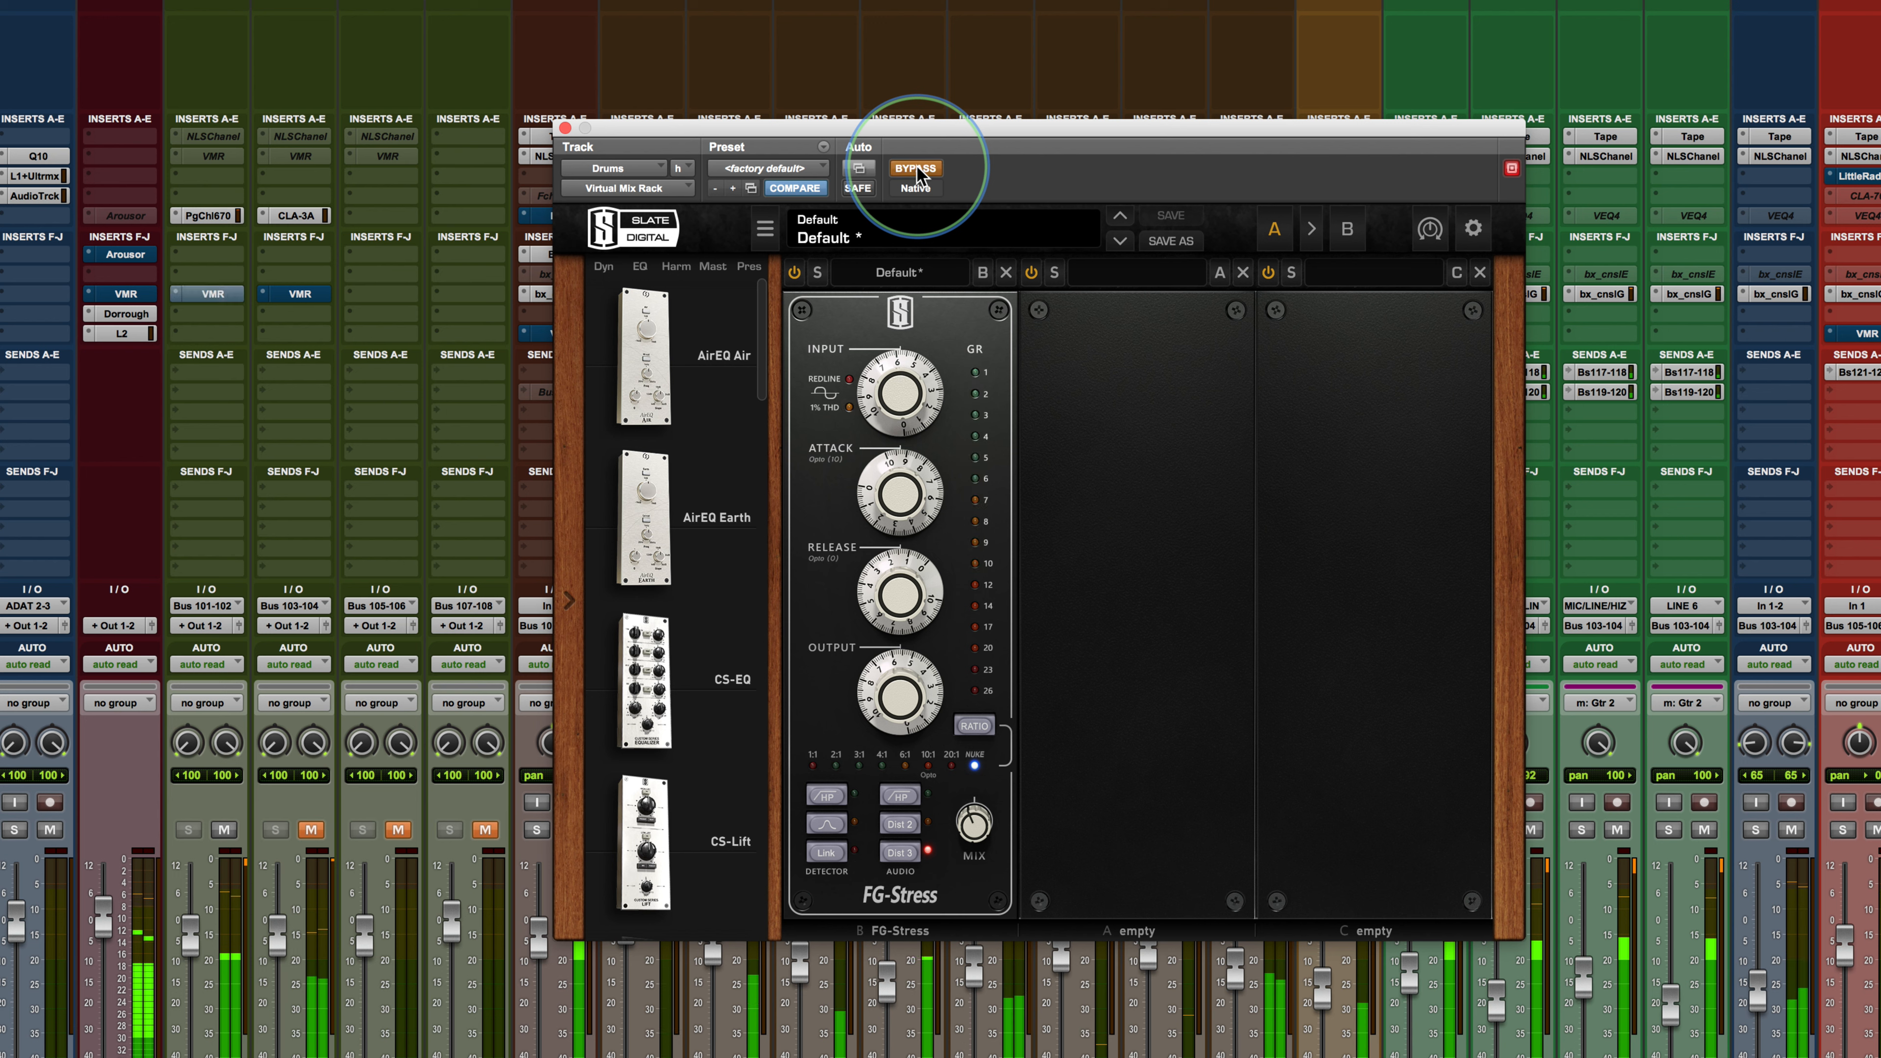
pyautogui.click(915, 170)
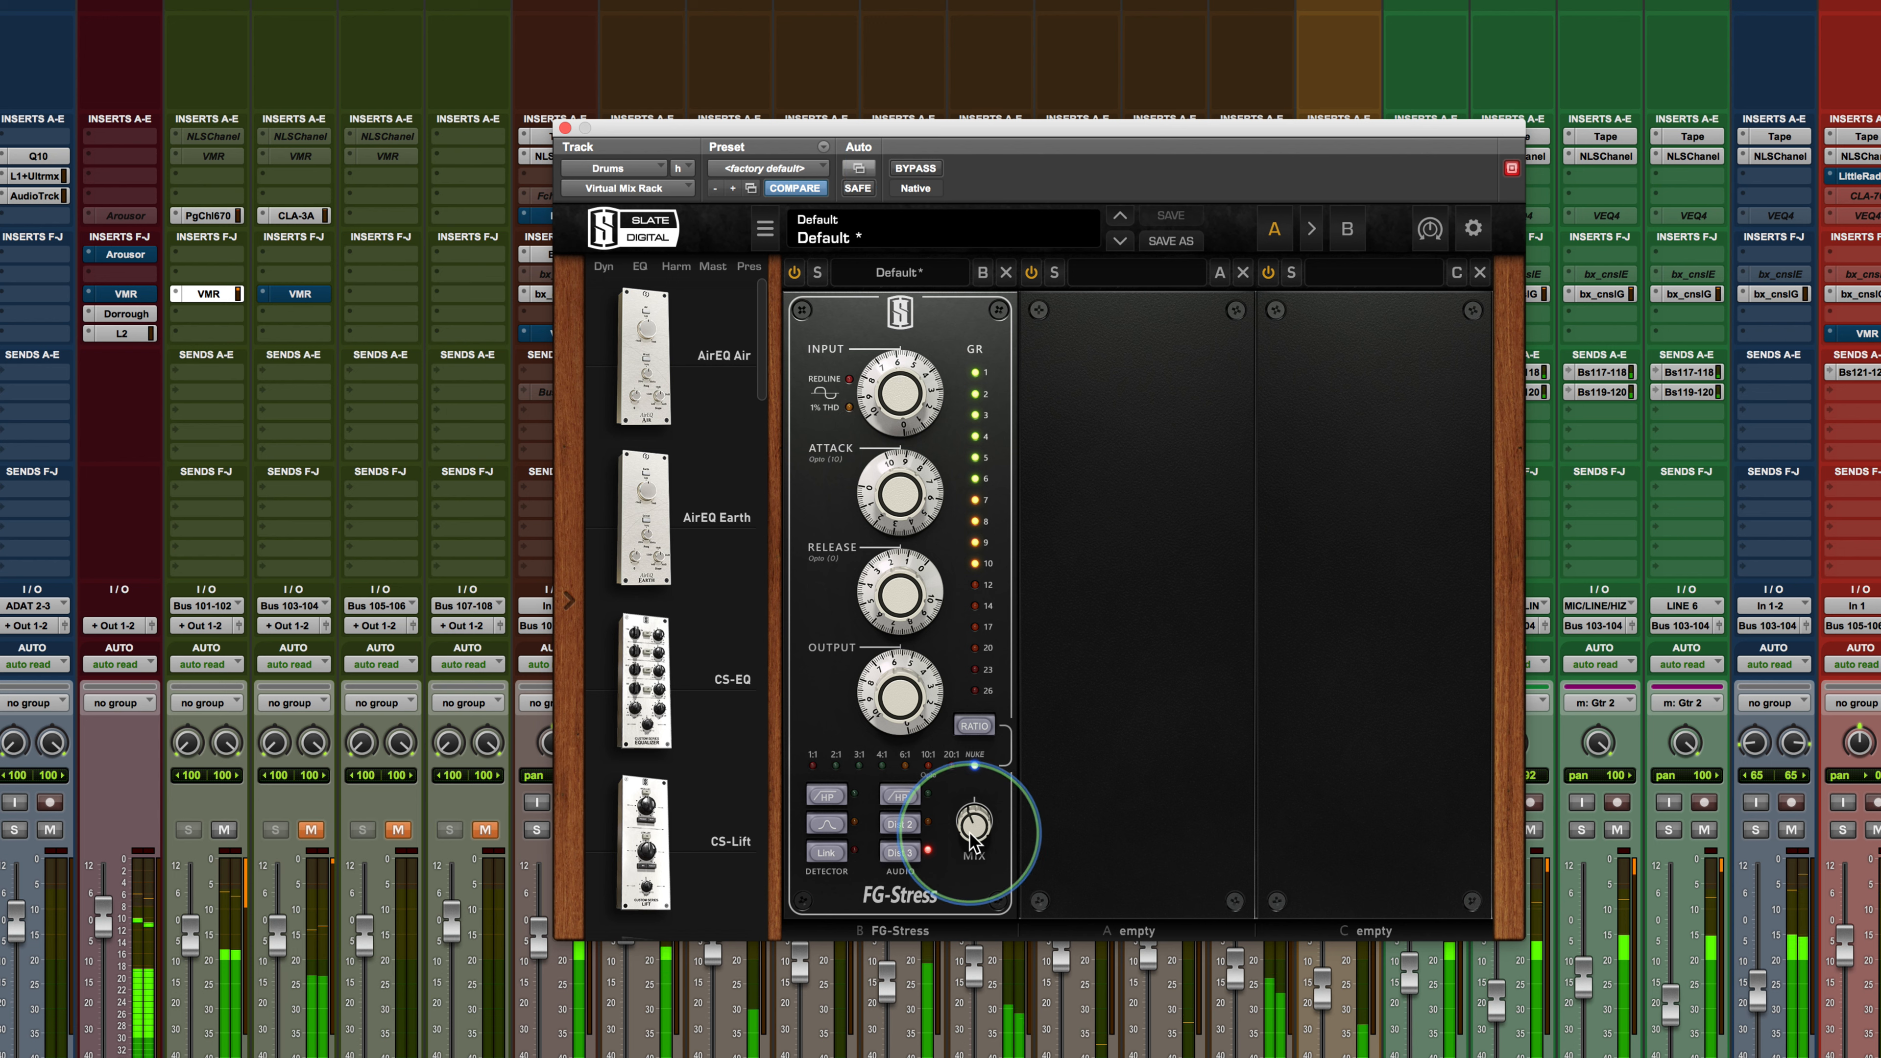
pyautogui.moveTo(969, 834)
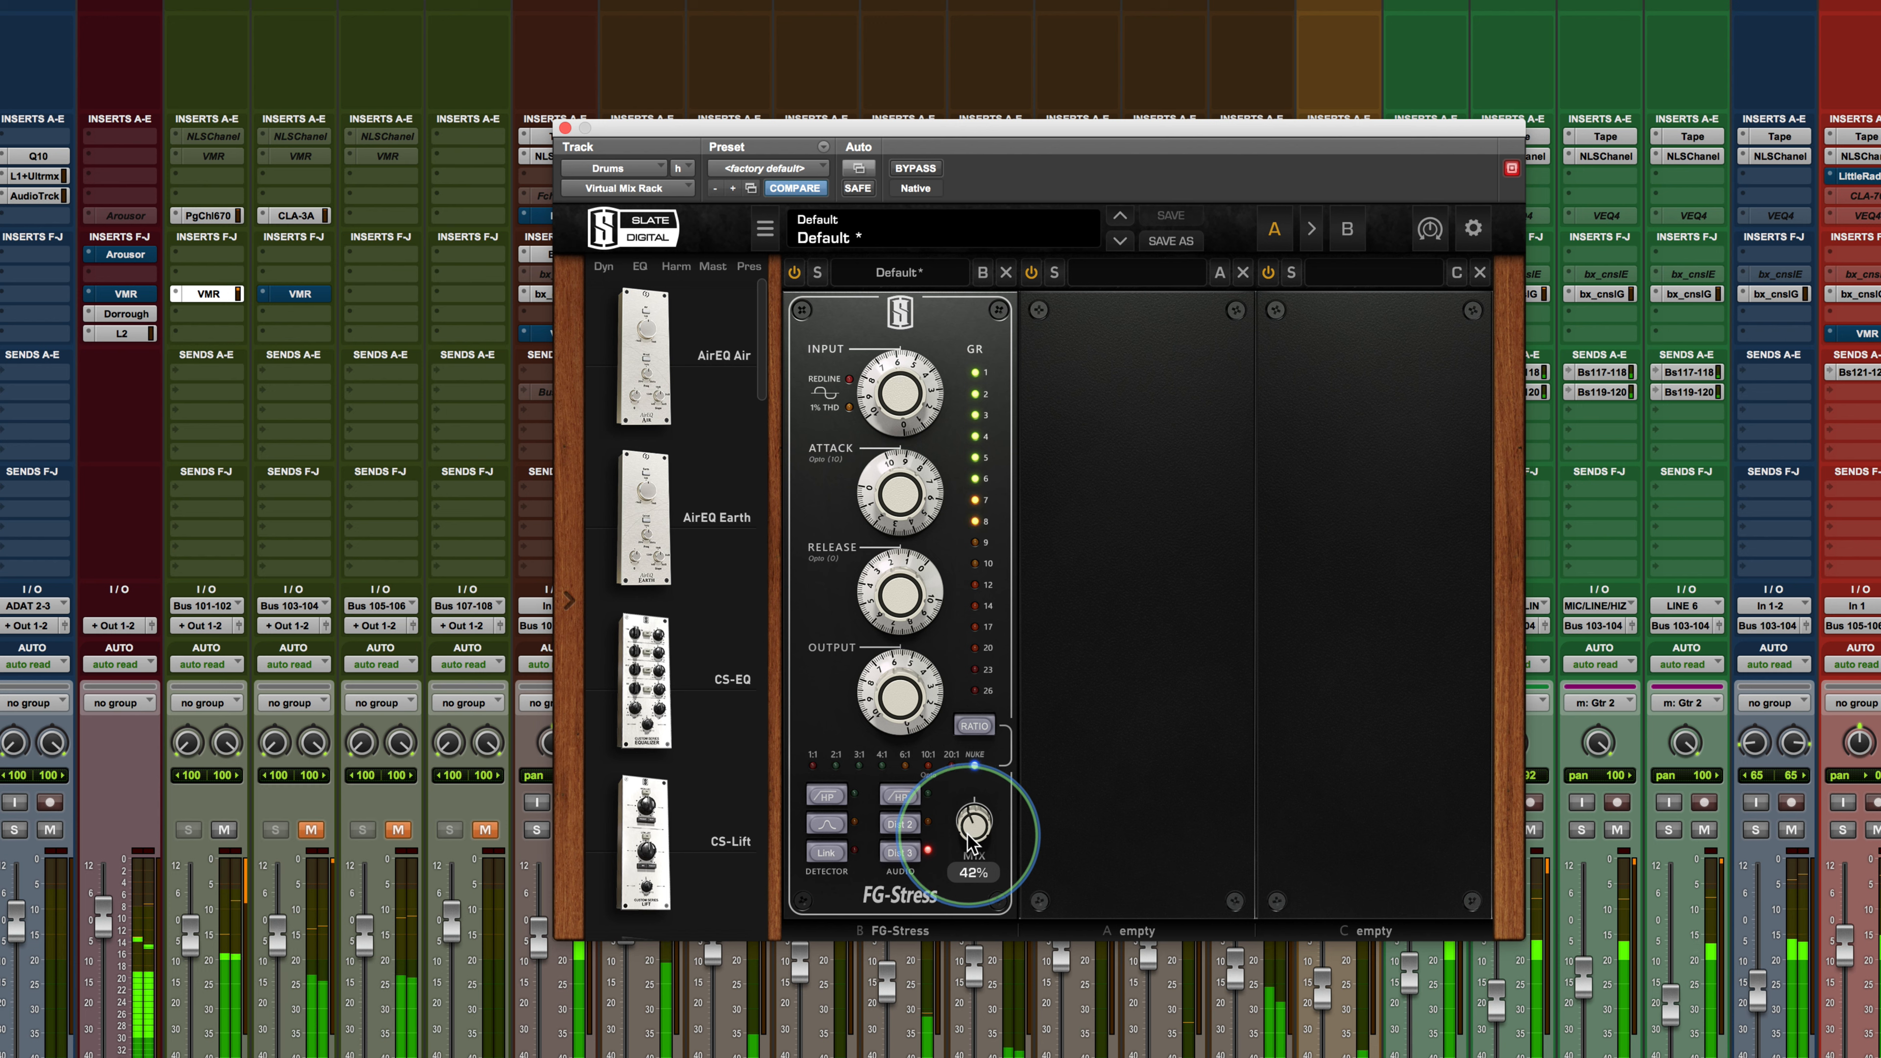
# Set the Drums FG-Stress Output to 6.00 and blend the Mix to about 36% during playback
pyautogui.moveTo(860, 696)
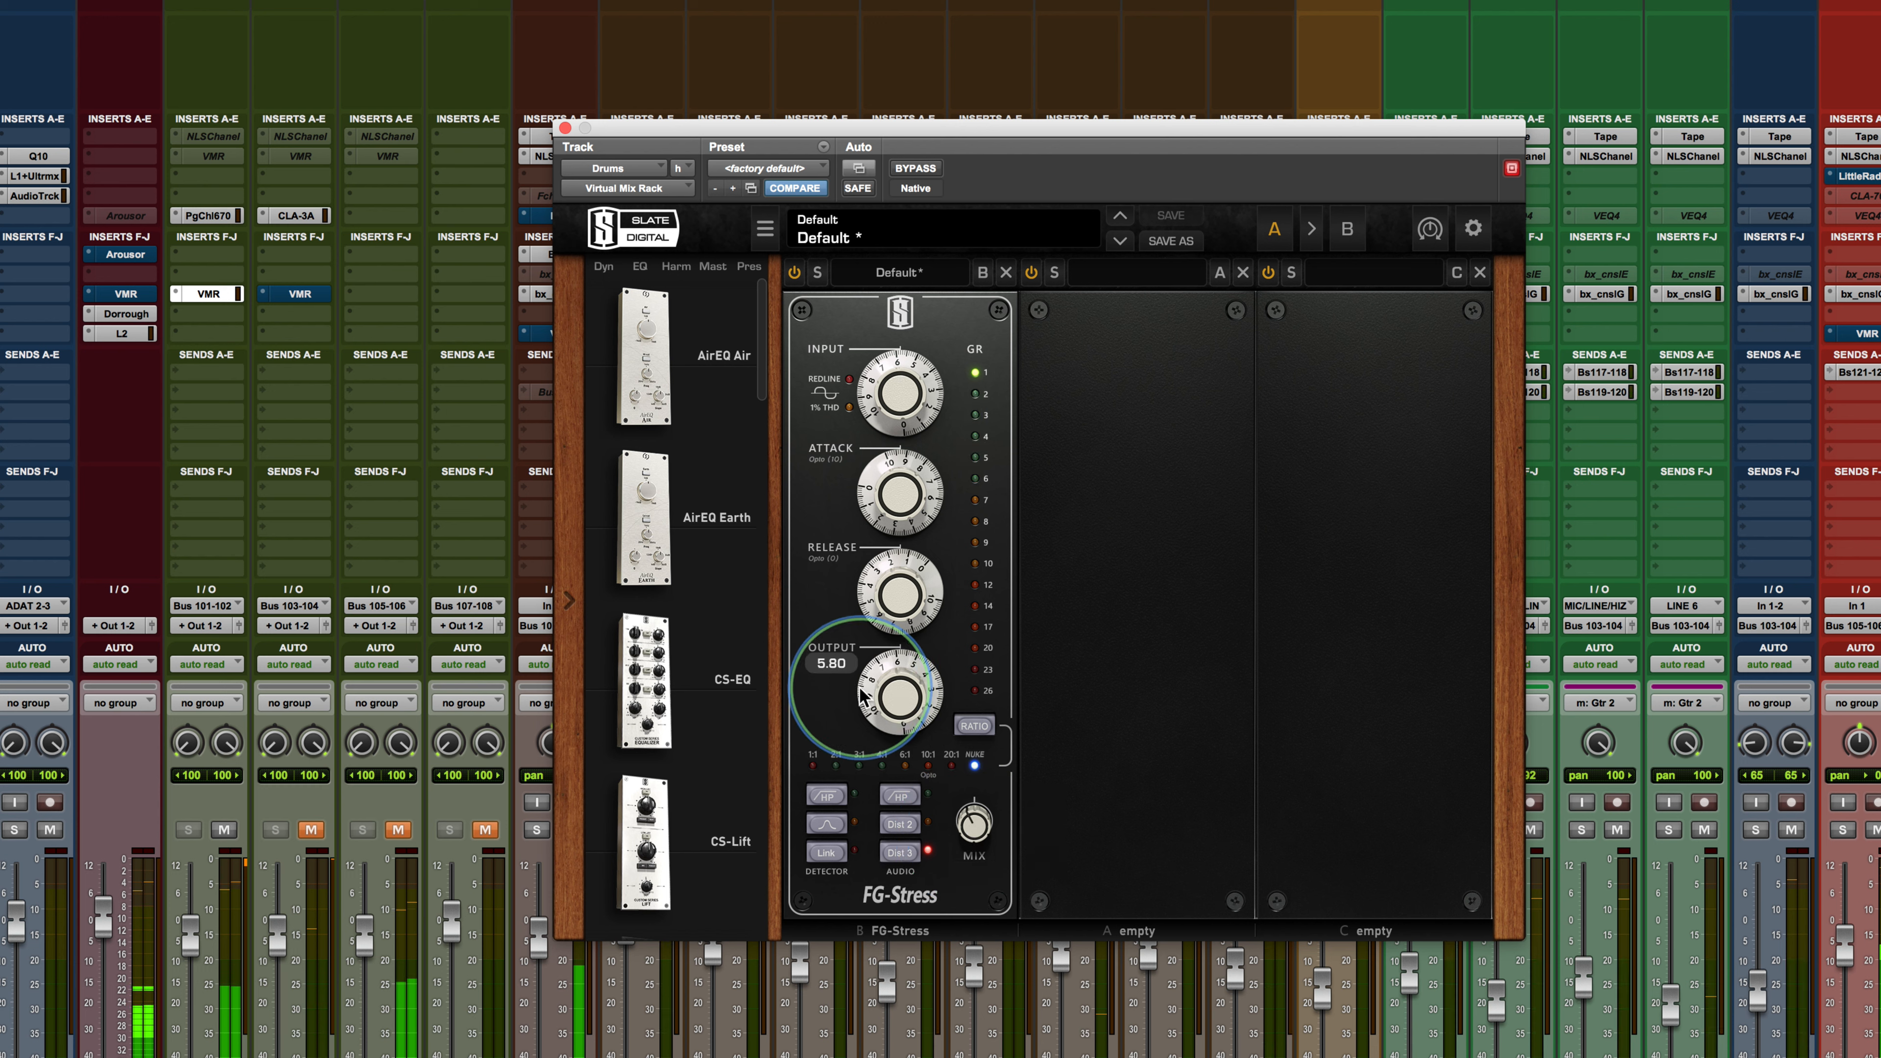
pyautogui.moveTo(861, 687); pyautogui.dragTo(861, 683)
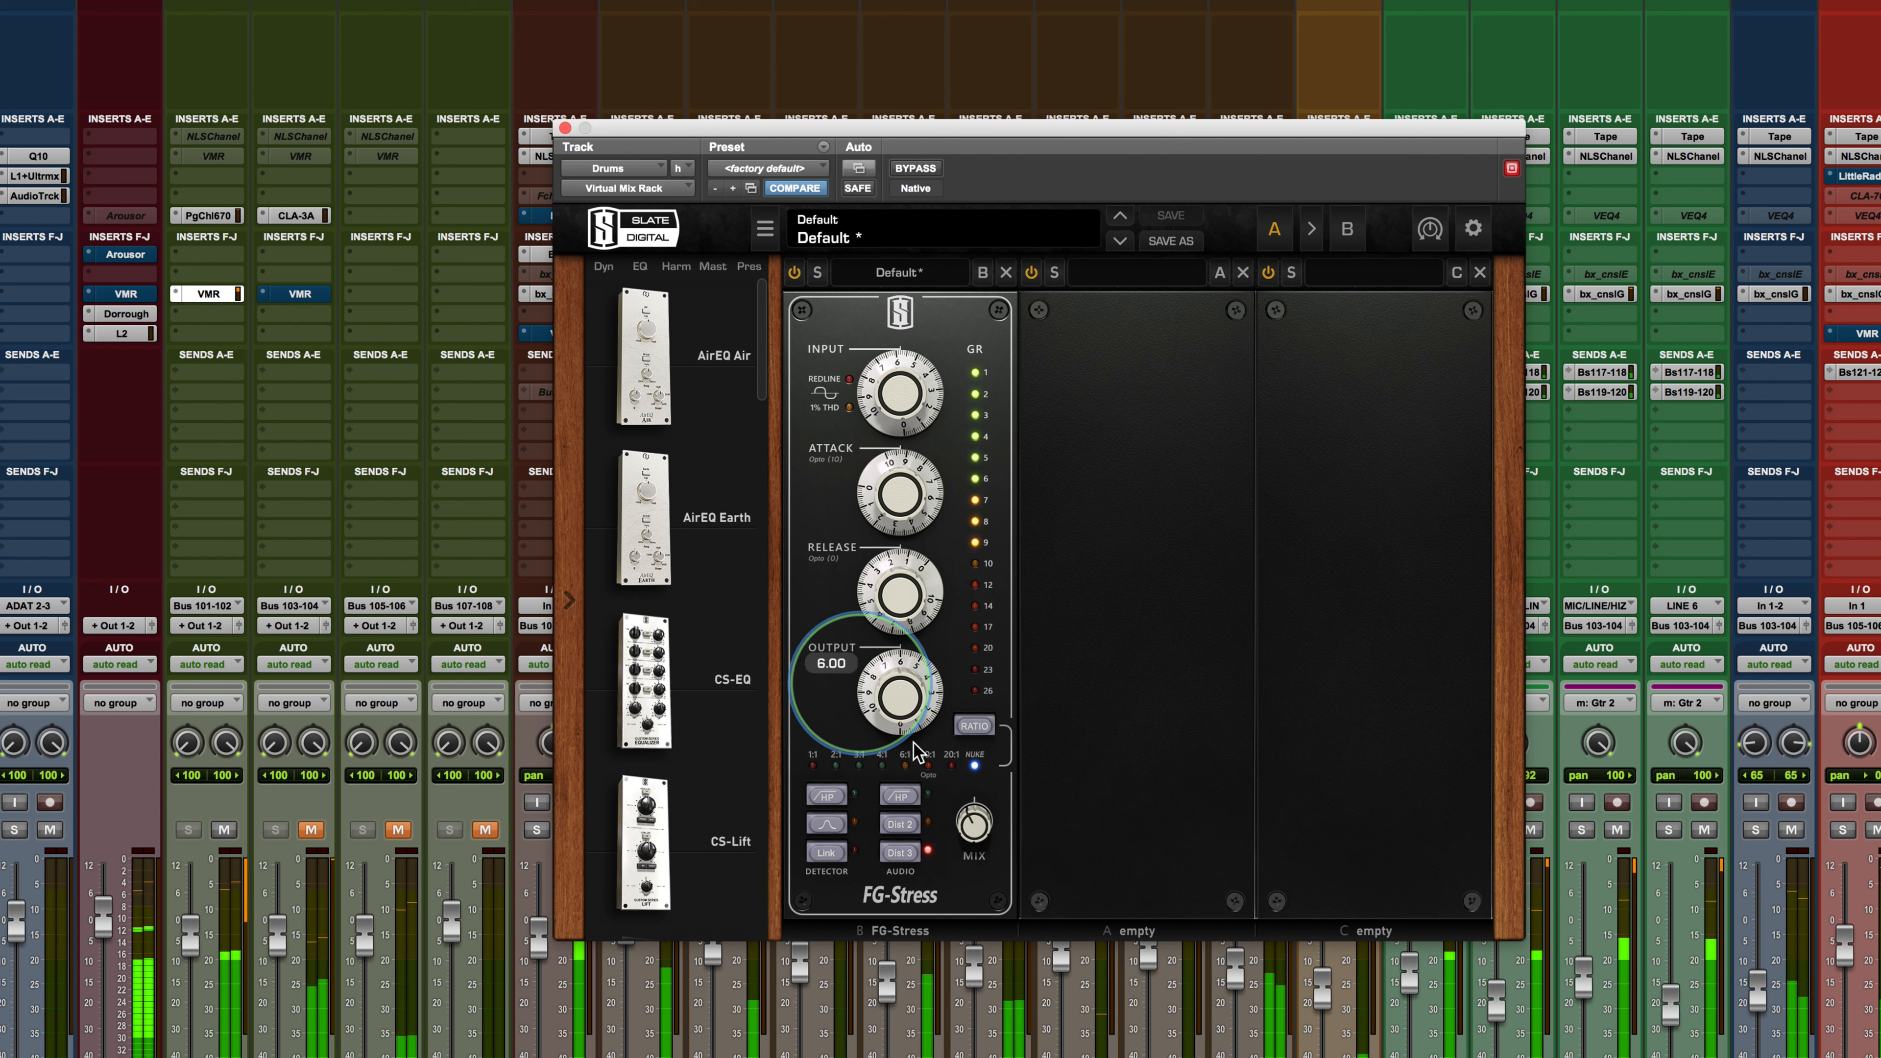
pyautogui.moveTo(971, 831); pyautogui.dragTo(964, 842)
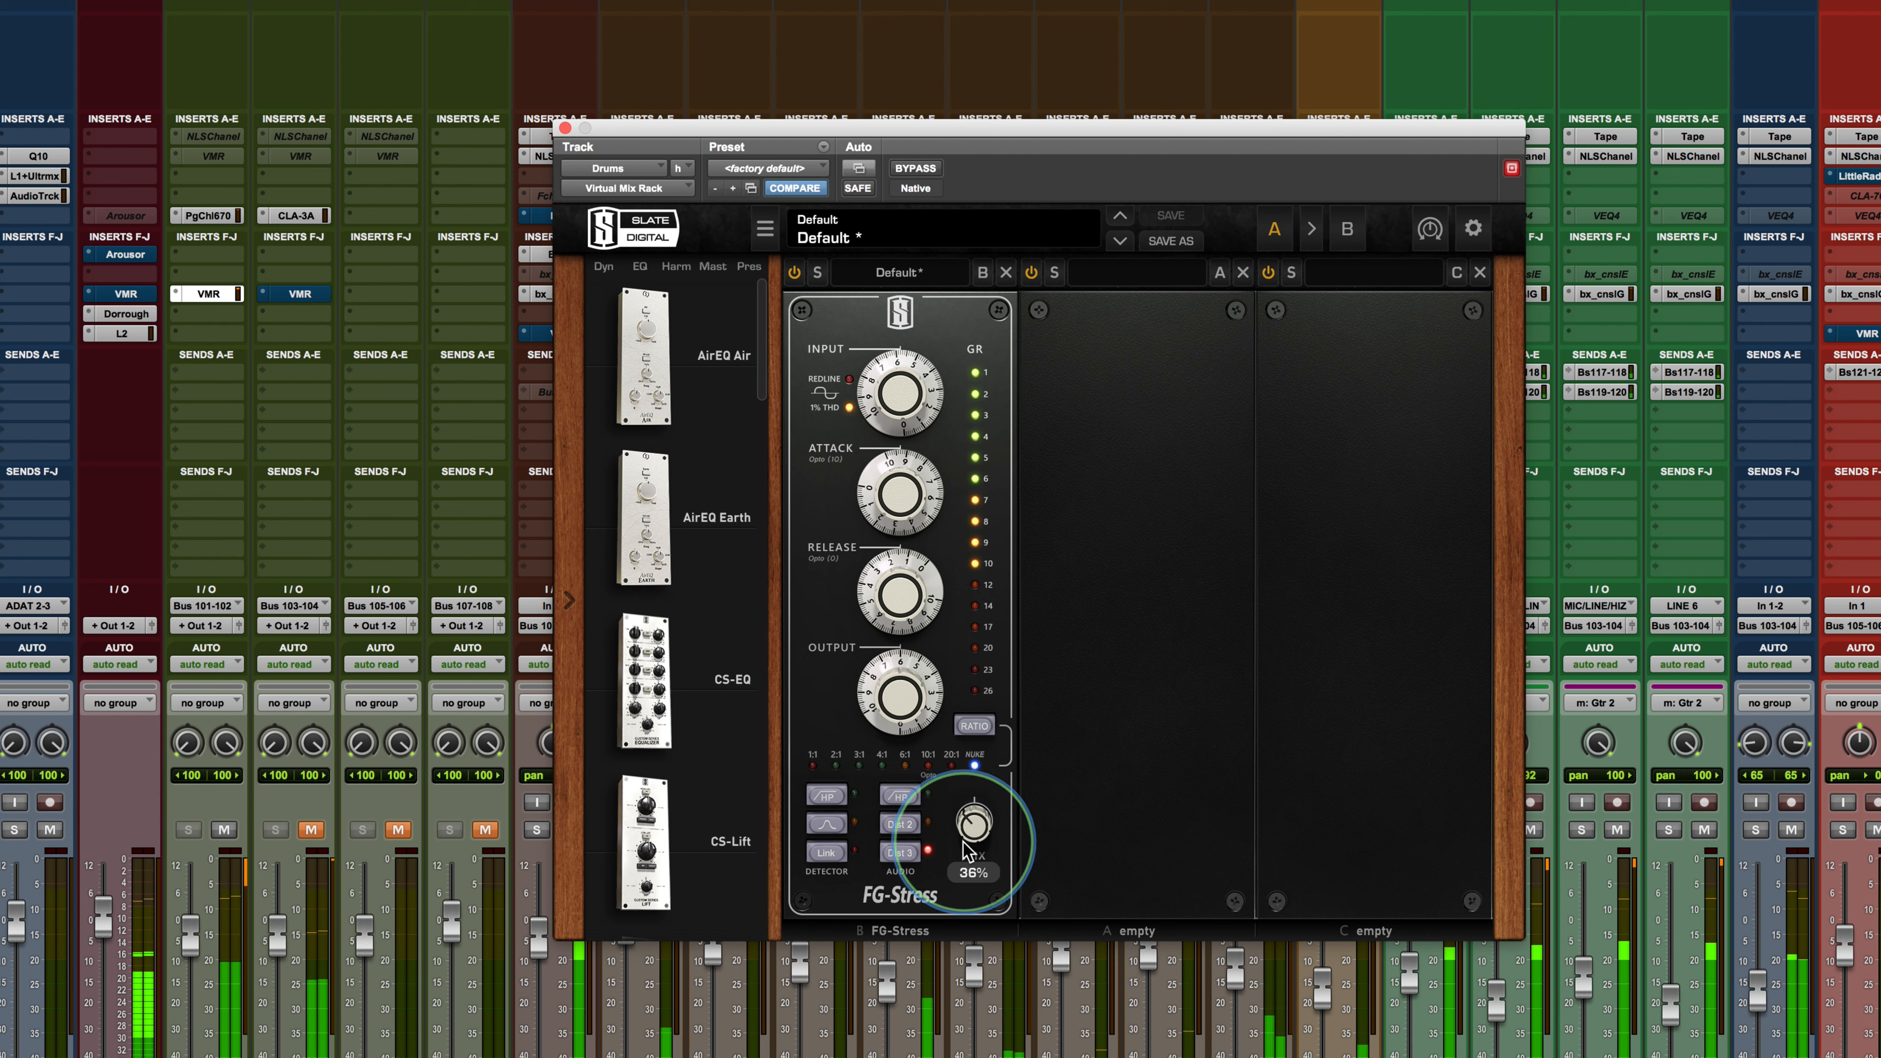
# Compare the drums with and without the Virtual Mix Rack by toggling its bypass, leave it active, and stop playback
pyautogui.click(916, 169)
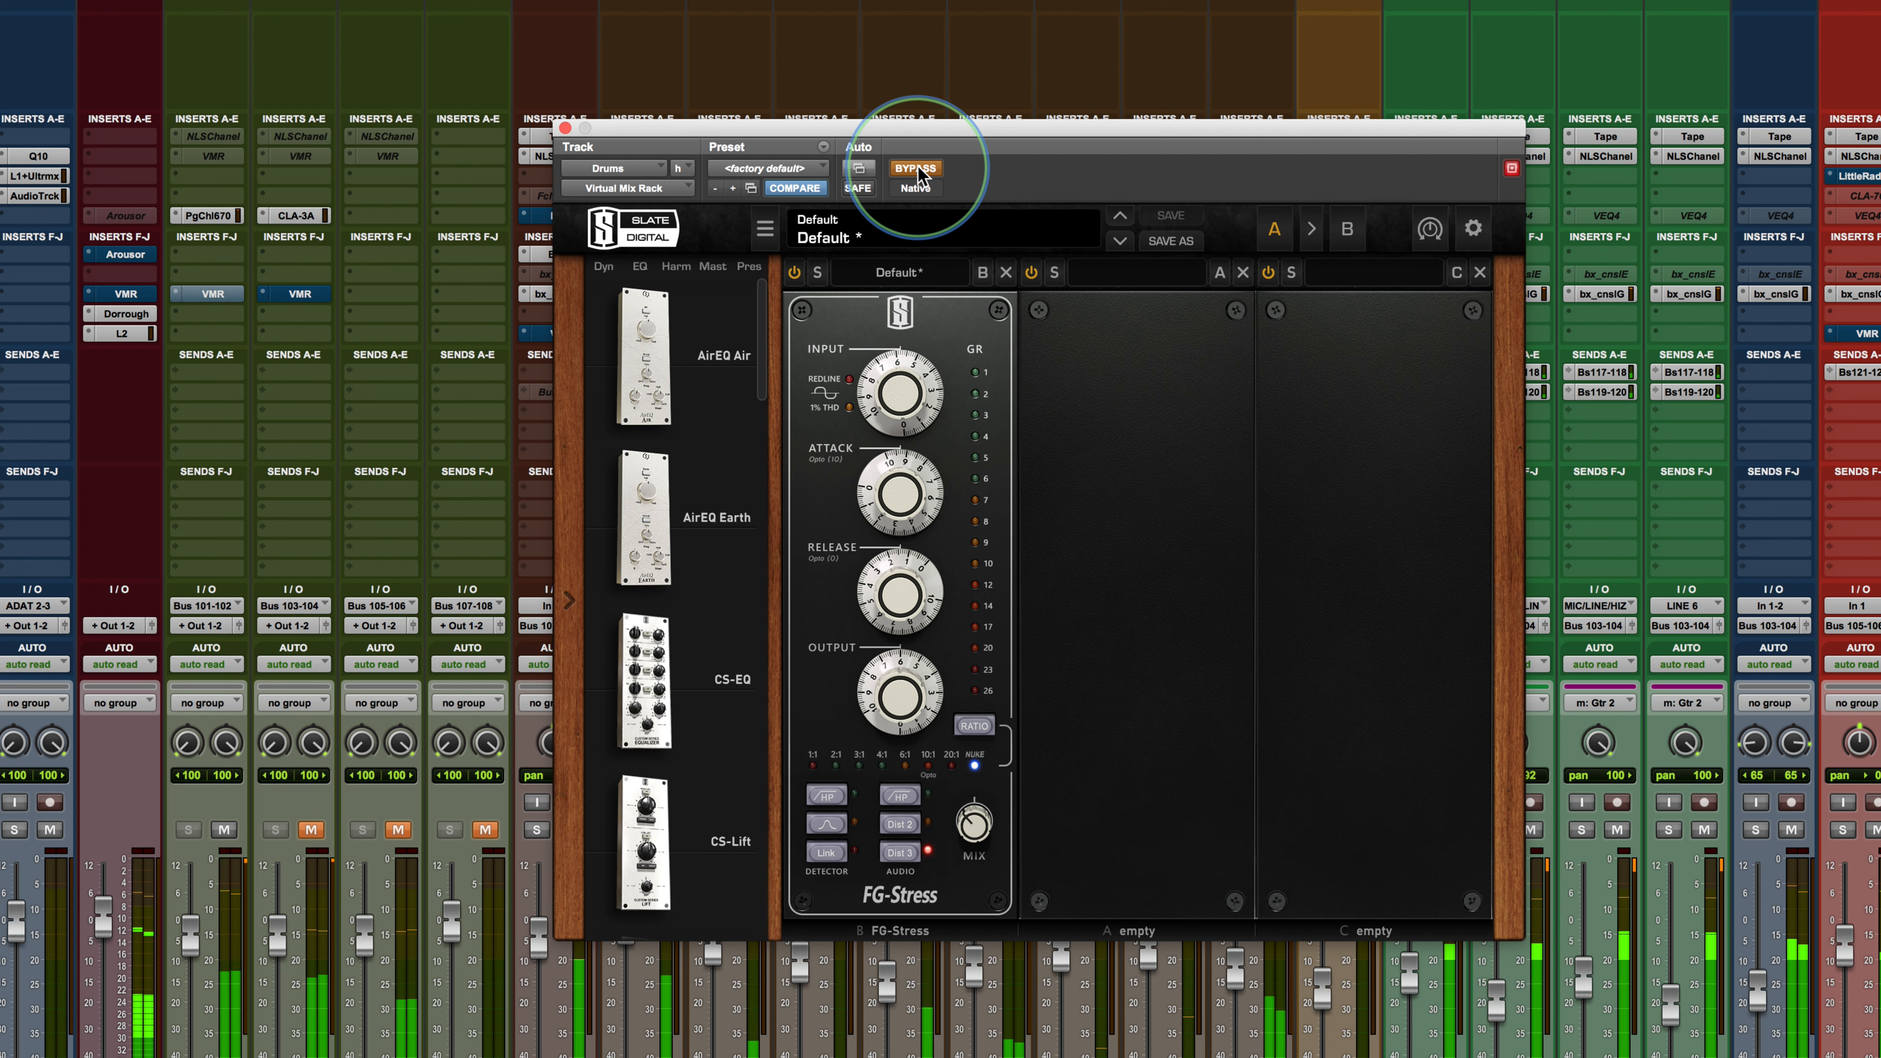
pyautogui.click(915, 169)
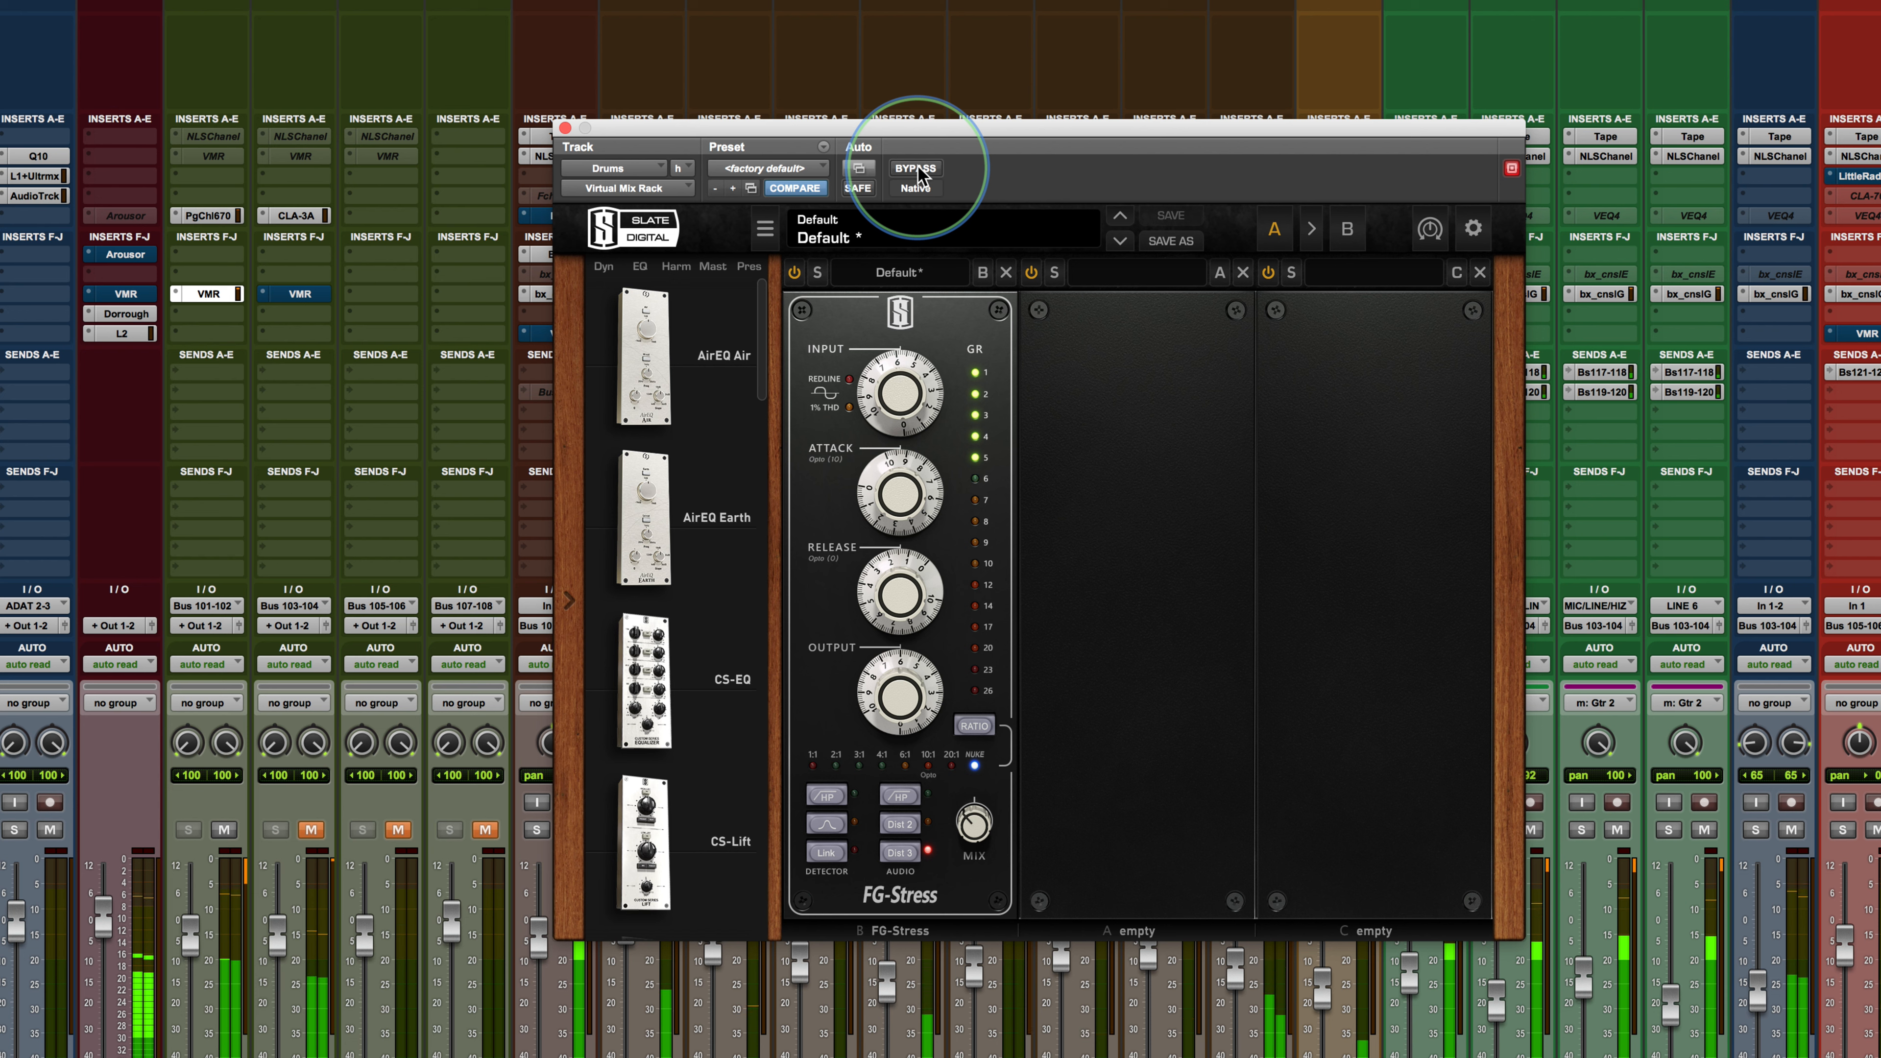
pyautogui.click(917, 169)
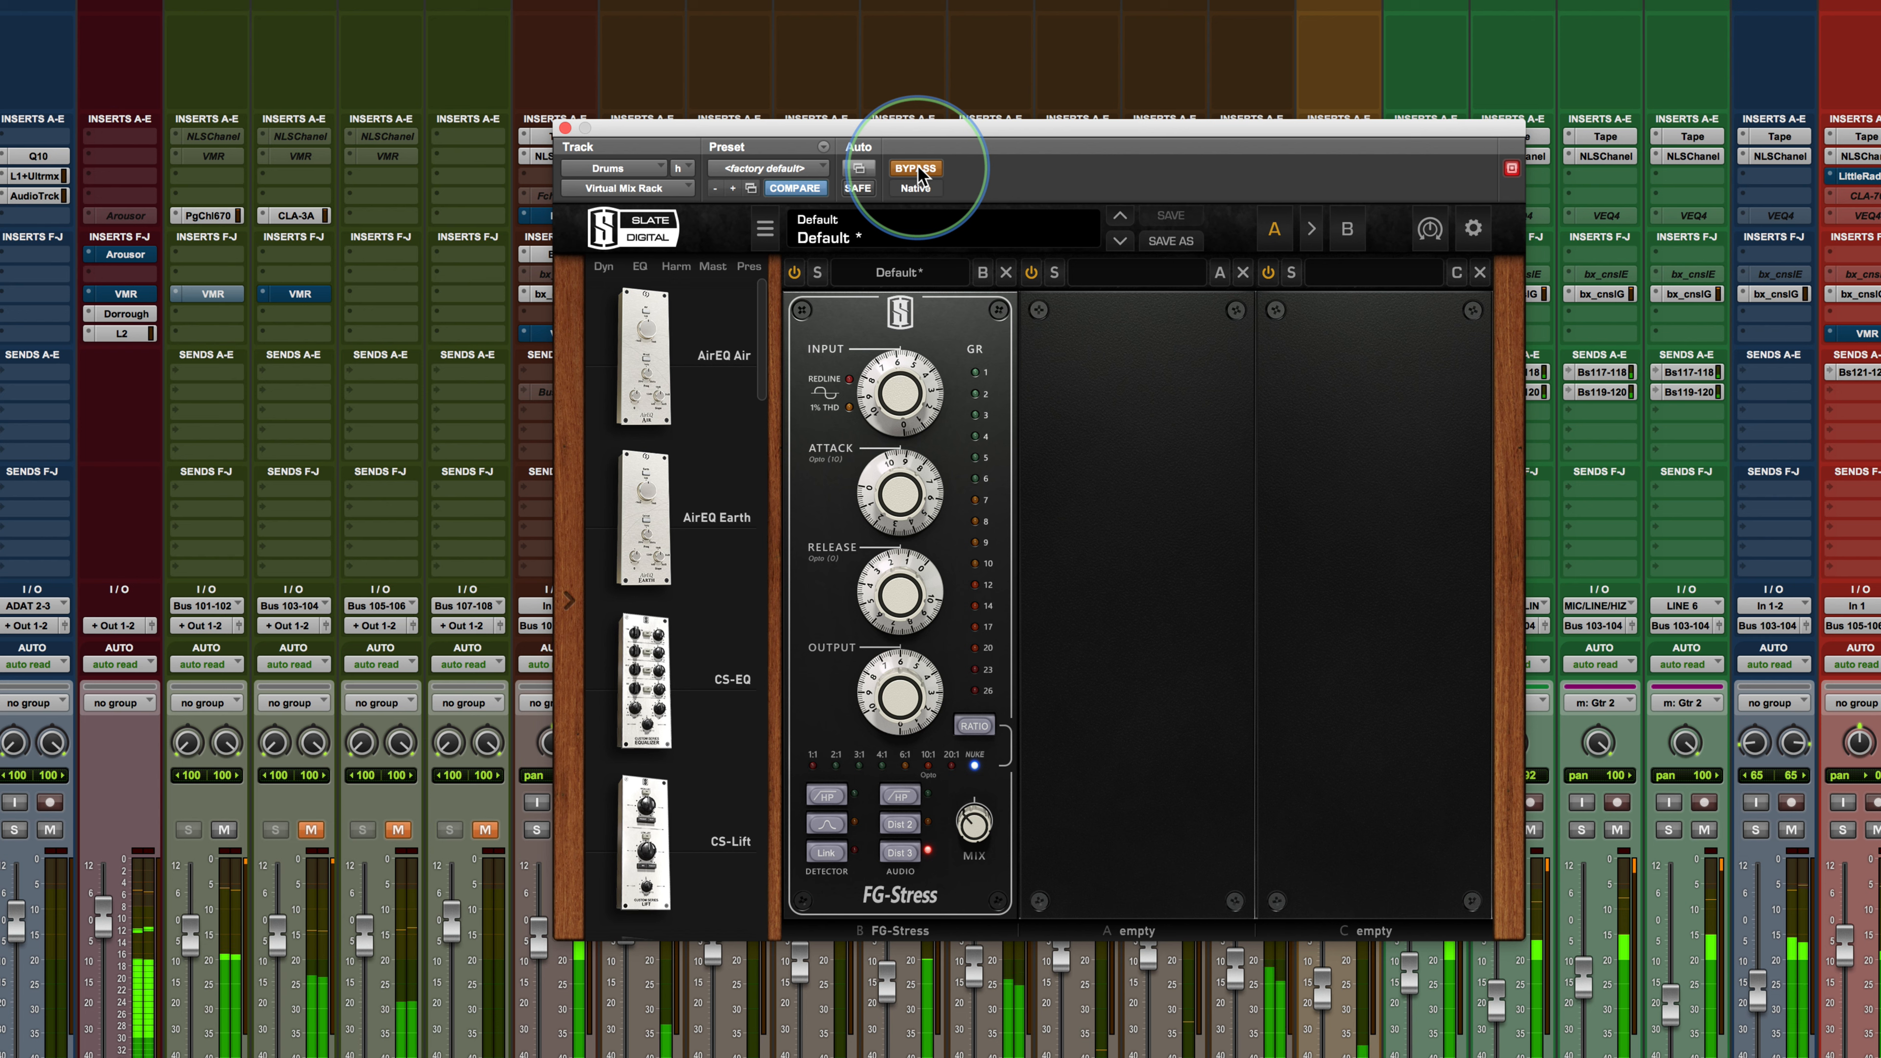
pyautogui.click(917, 169)
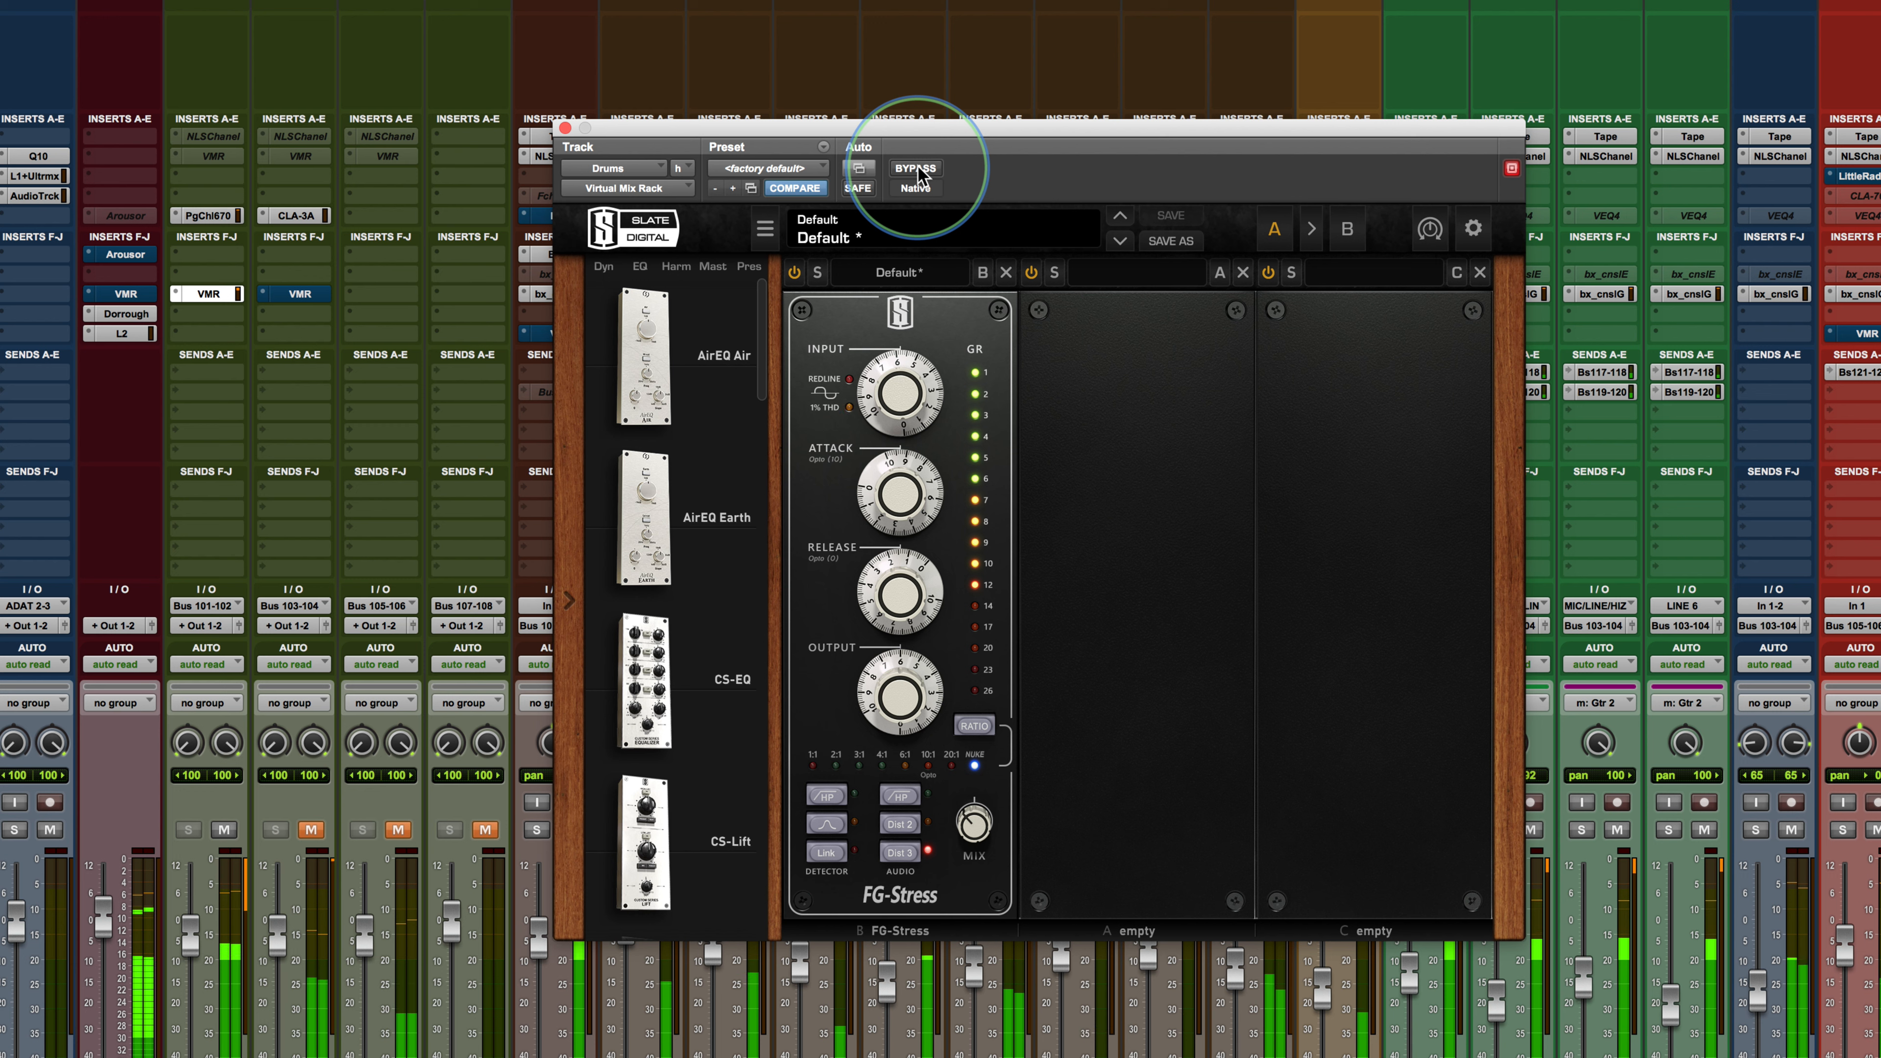
pyautogui.moveTo(965, 823)
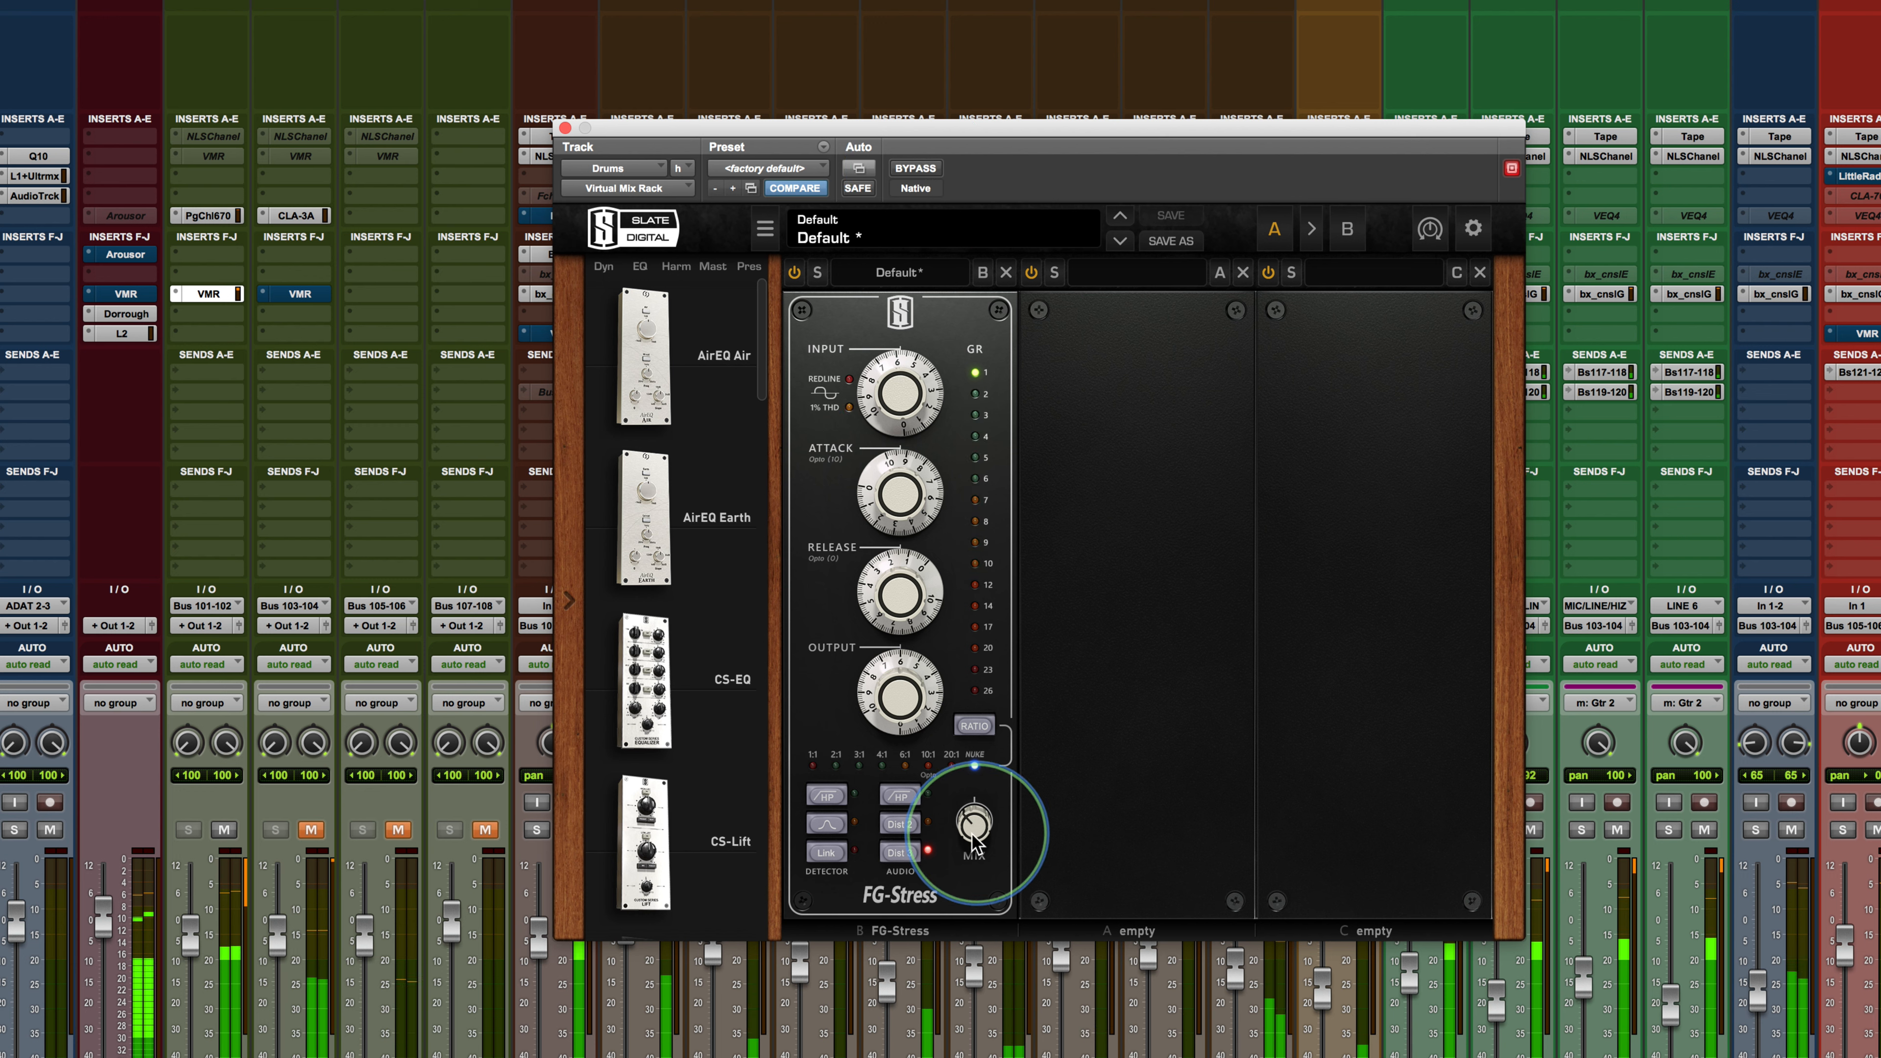
pyautogui.press('space')
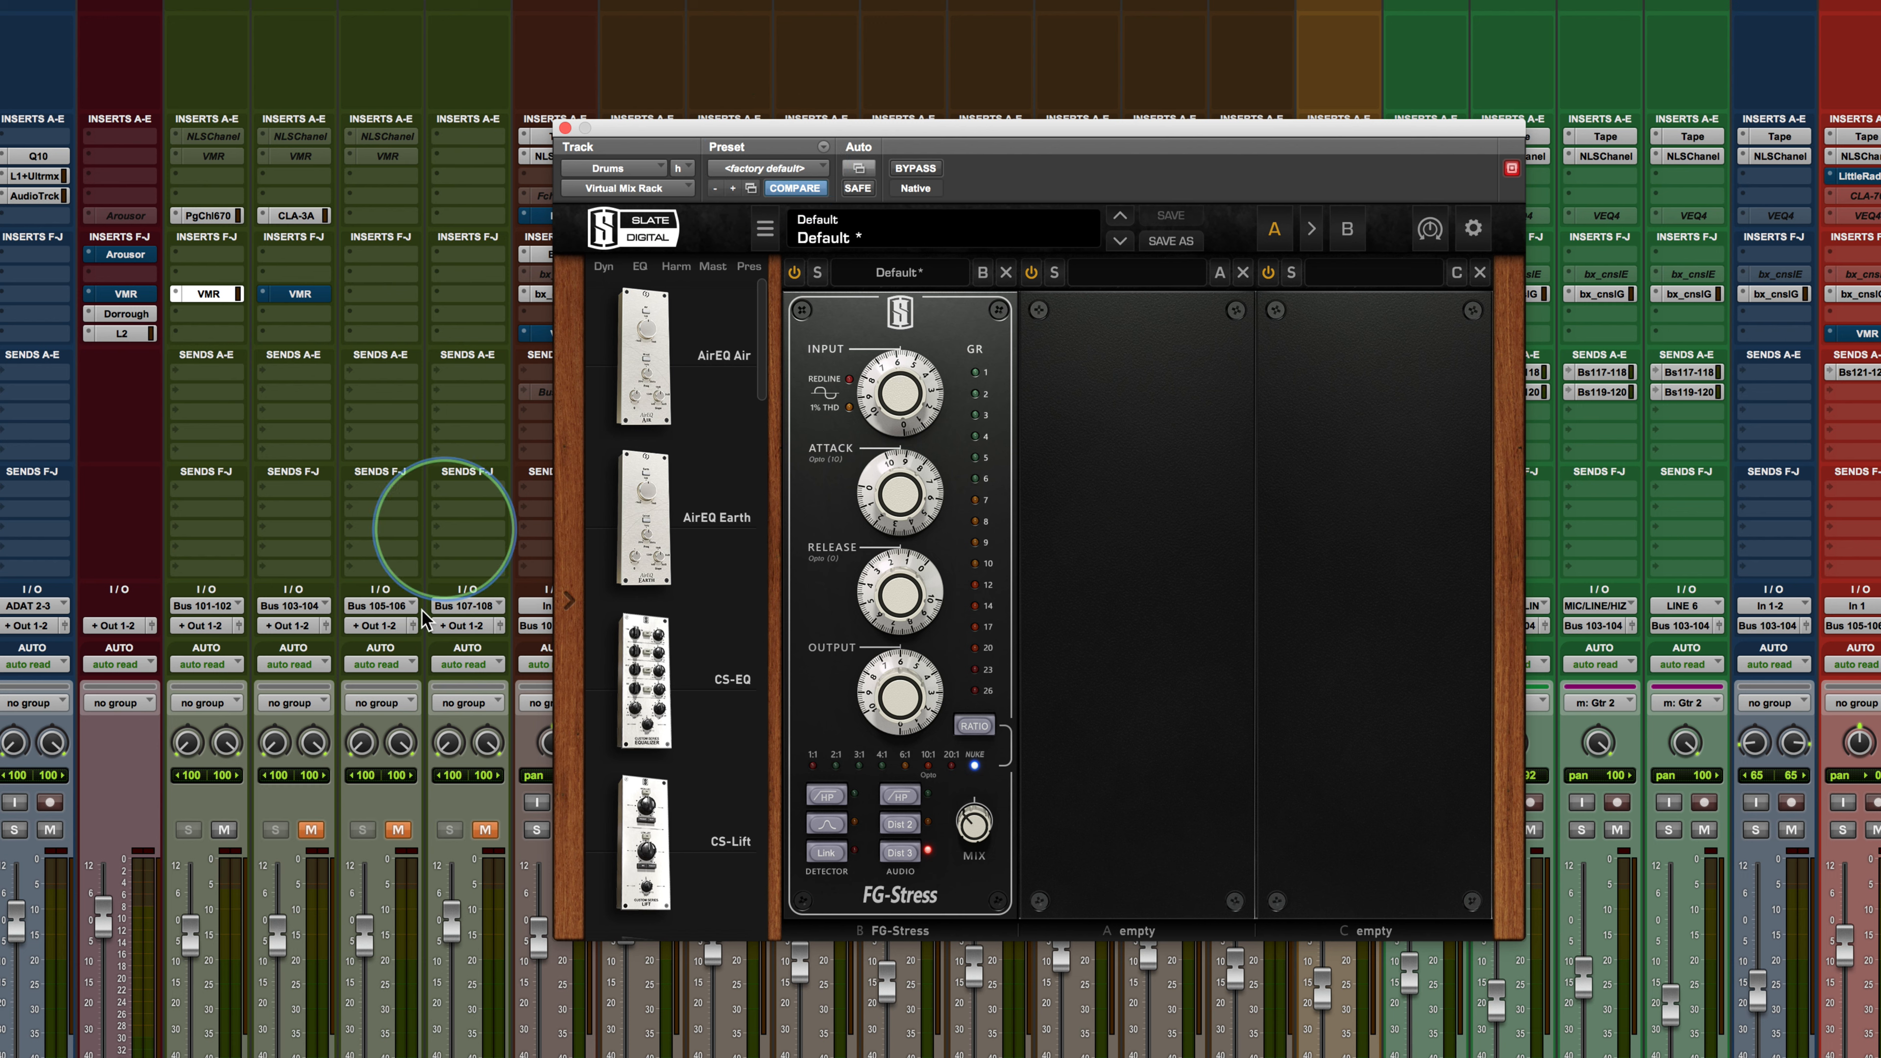
# Unmute the GTR-KEYS bus and open its Virtual Mix Rack, starting playback to hear the FG-Stress
pyautogui.click(321, 831)
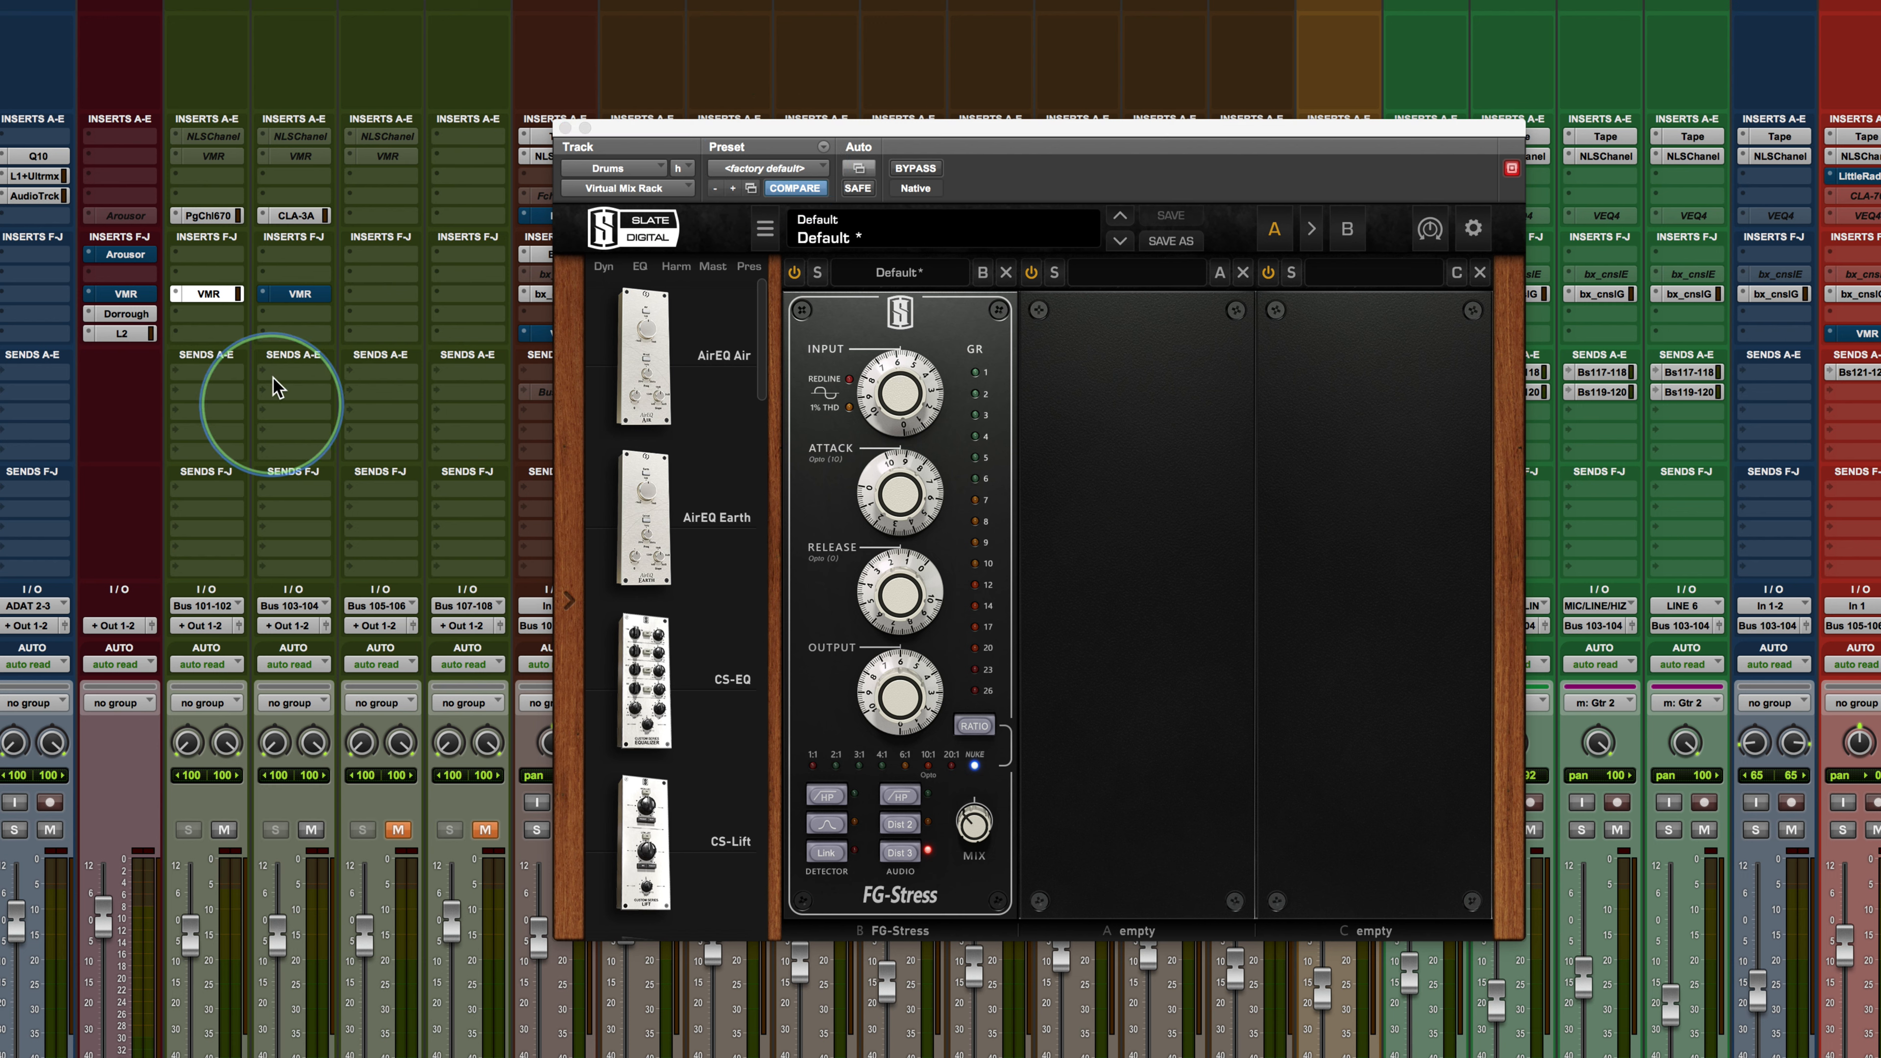
pyautogui.click(300, 294)
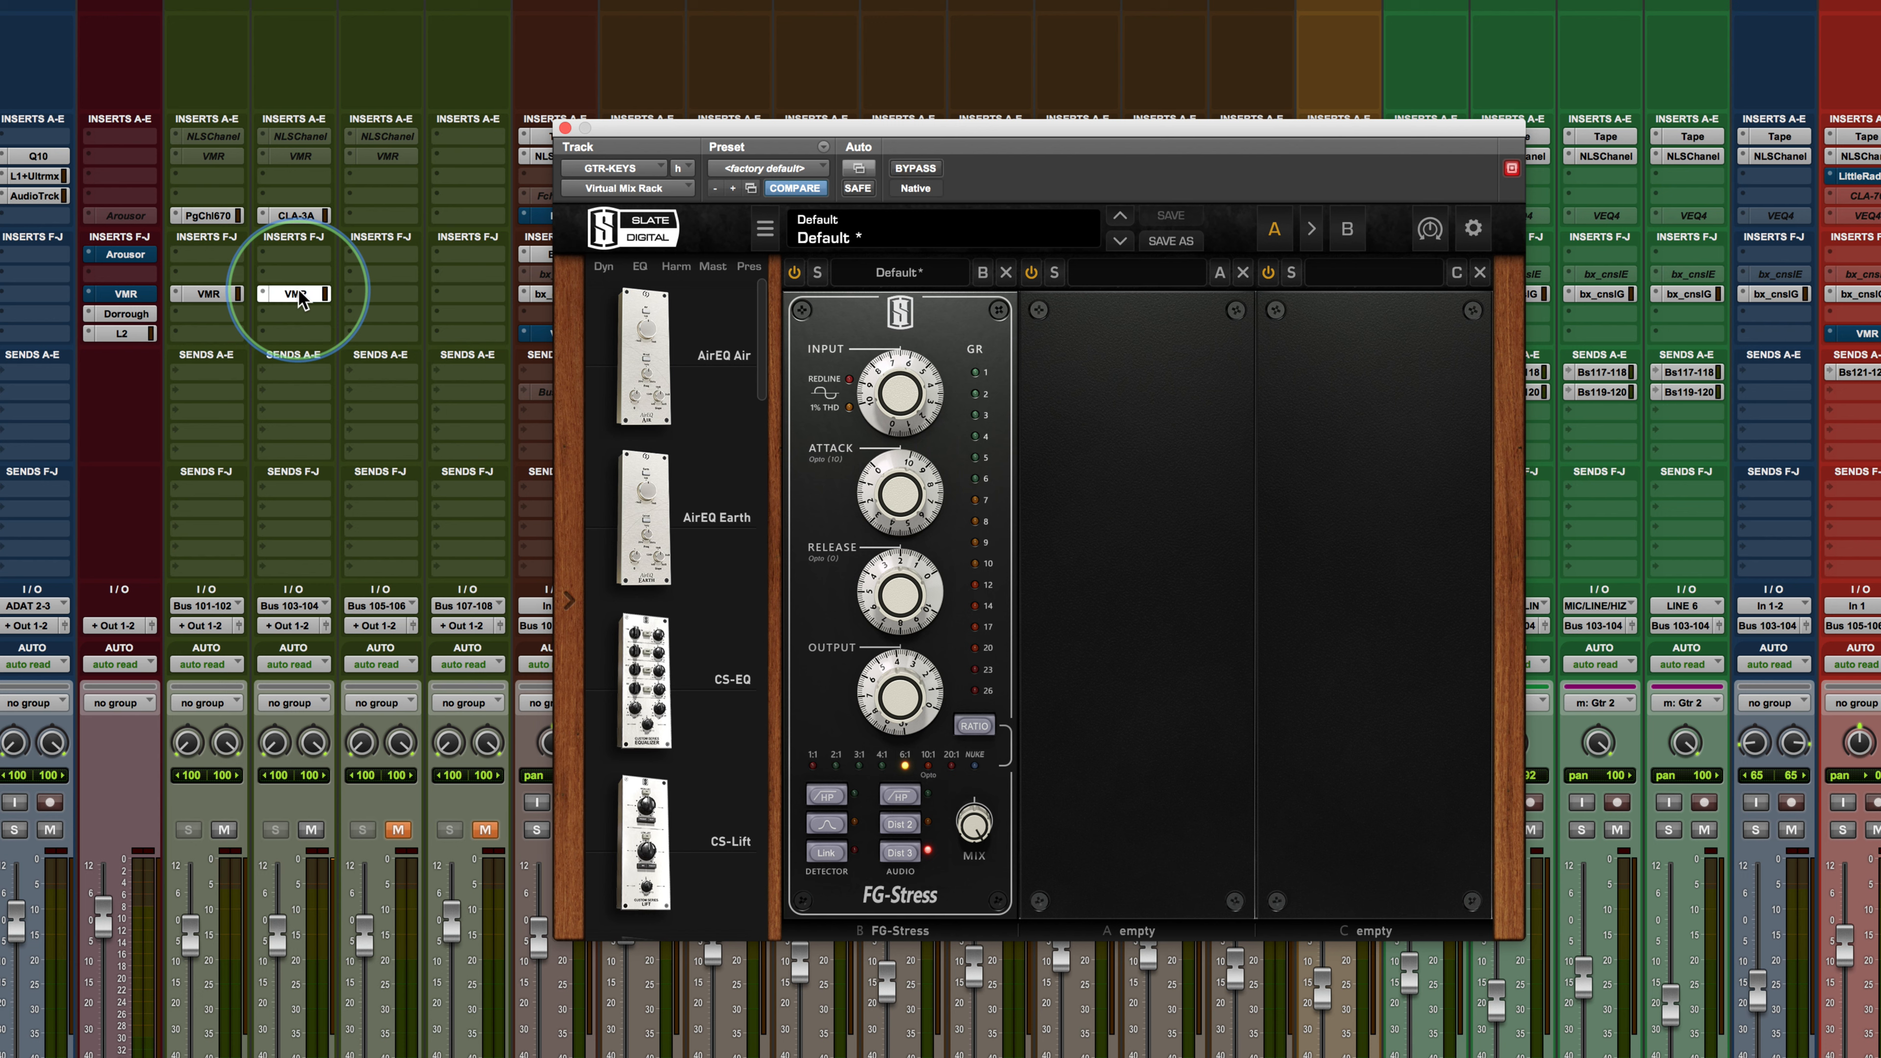
pyautogui.press('space')
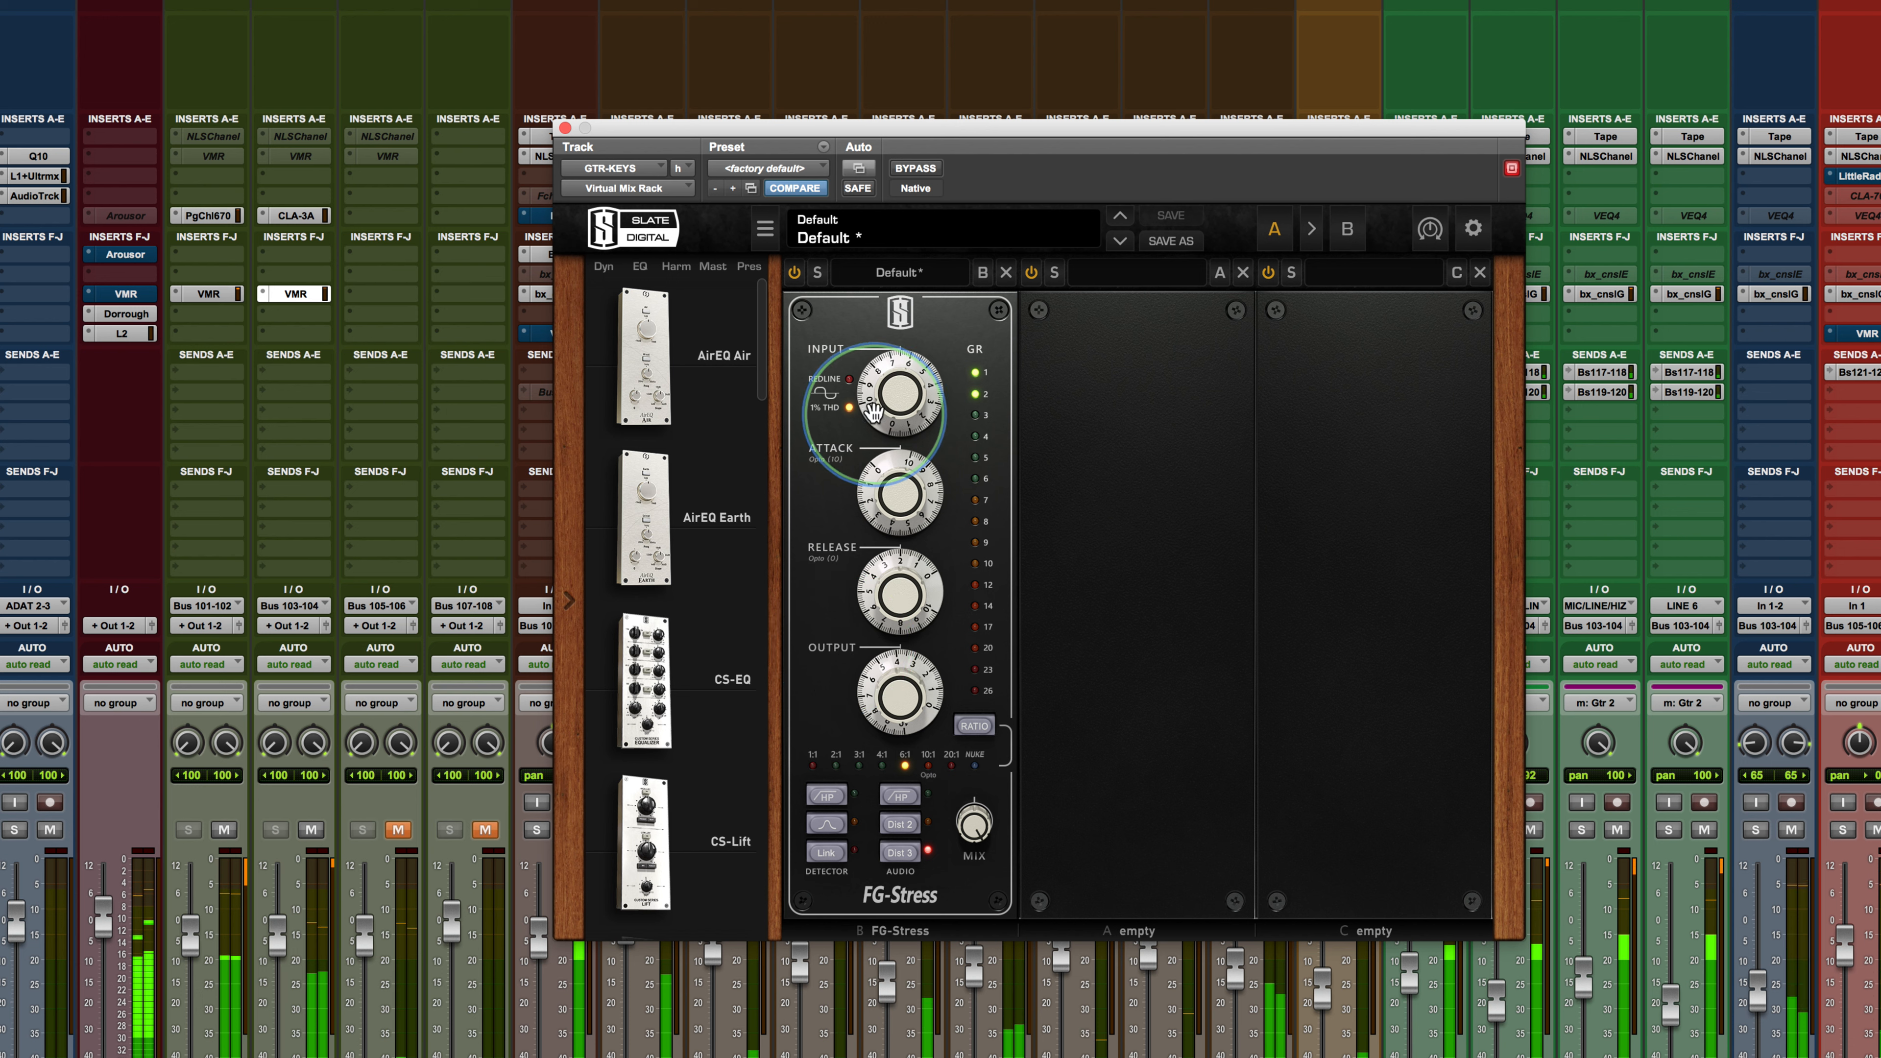
# Adjust Input and Output on the GTR-KEYS FG-Stress, set Release to 1.50, and engage the detector high-pass filter
pyautogui.moveTo(867, 417); pyautogui.dragTo(867, 416)
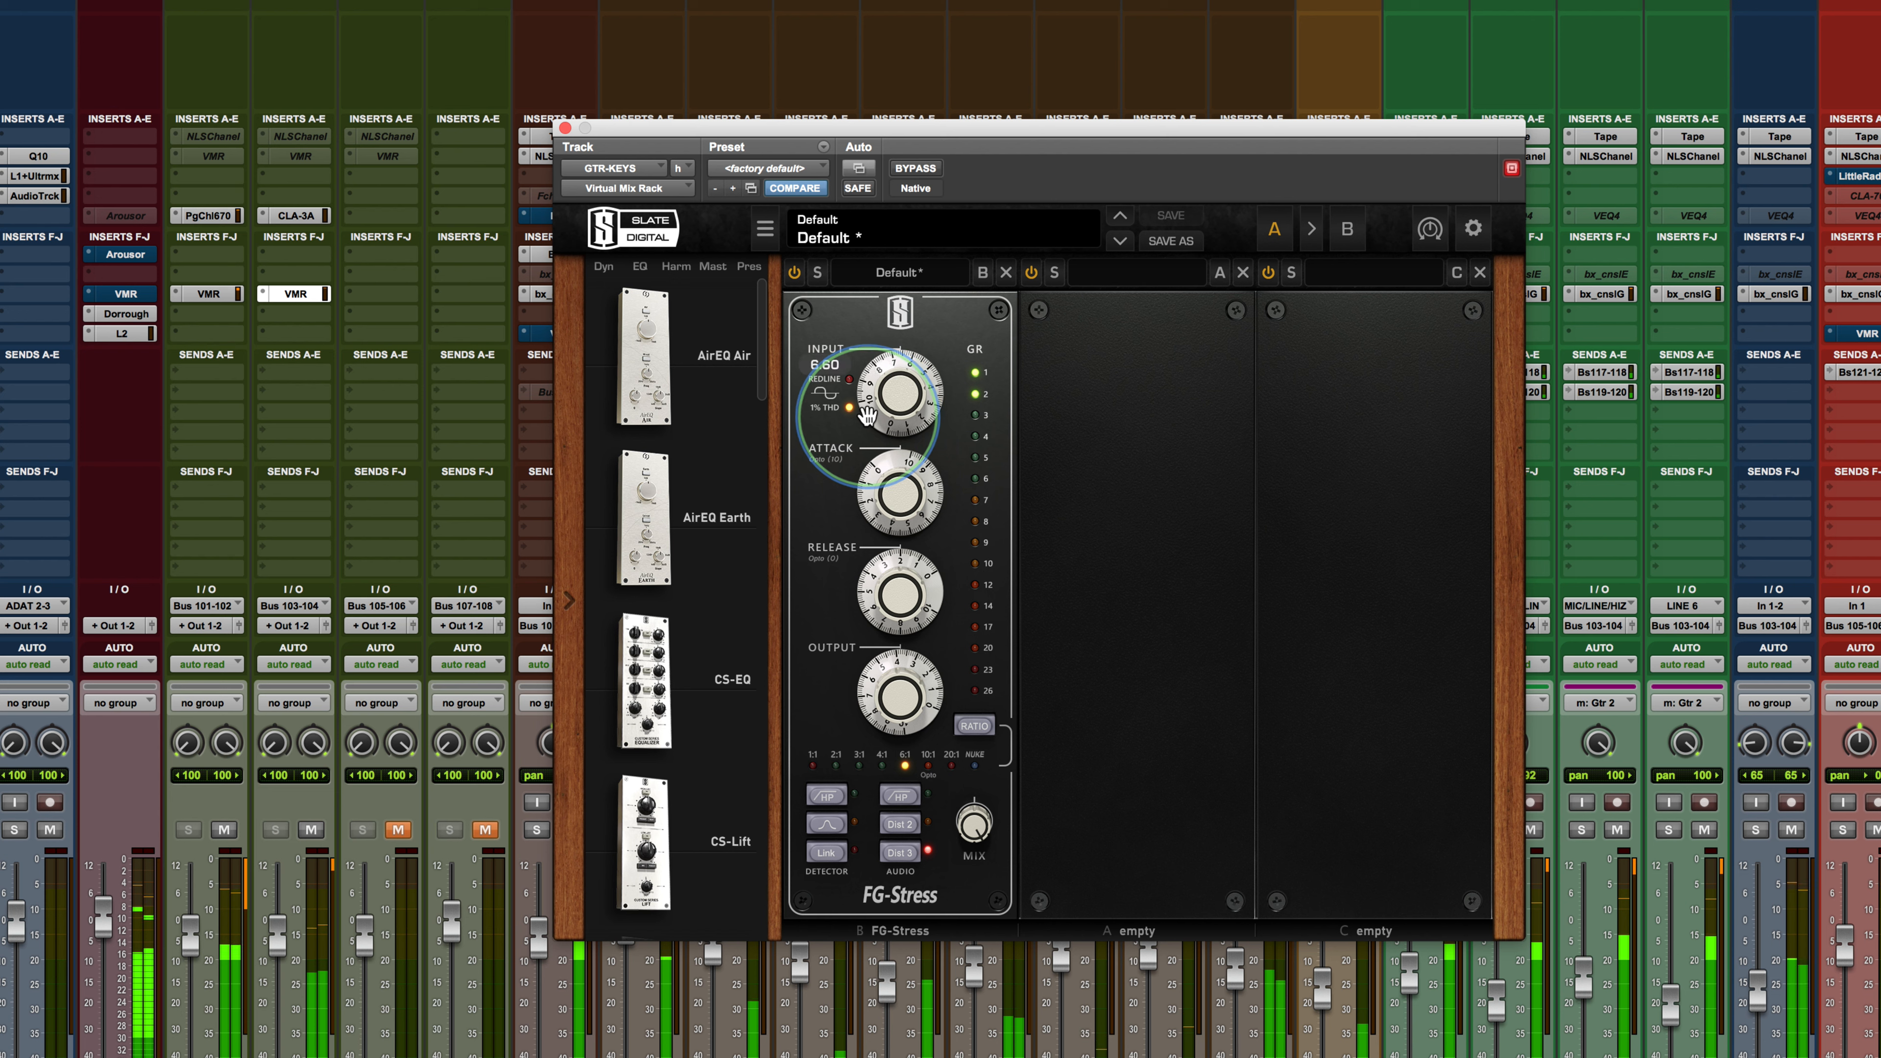
pyautogui.moveTo(867, 416); pyautogui.dragTo(867, 409)
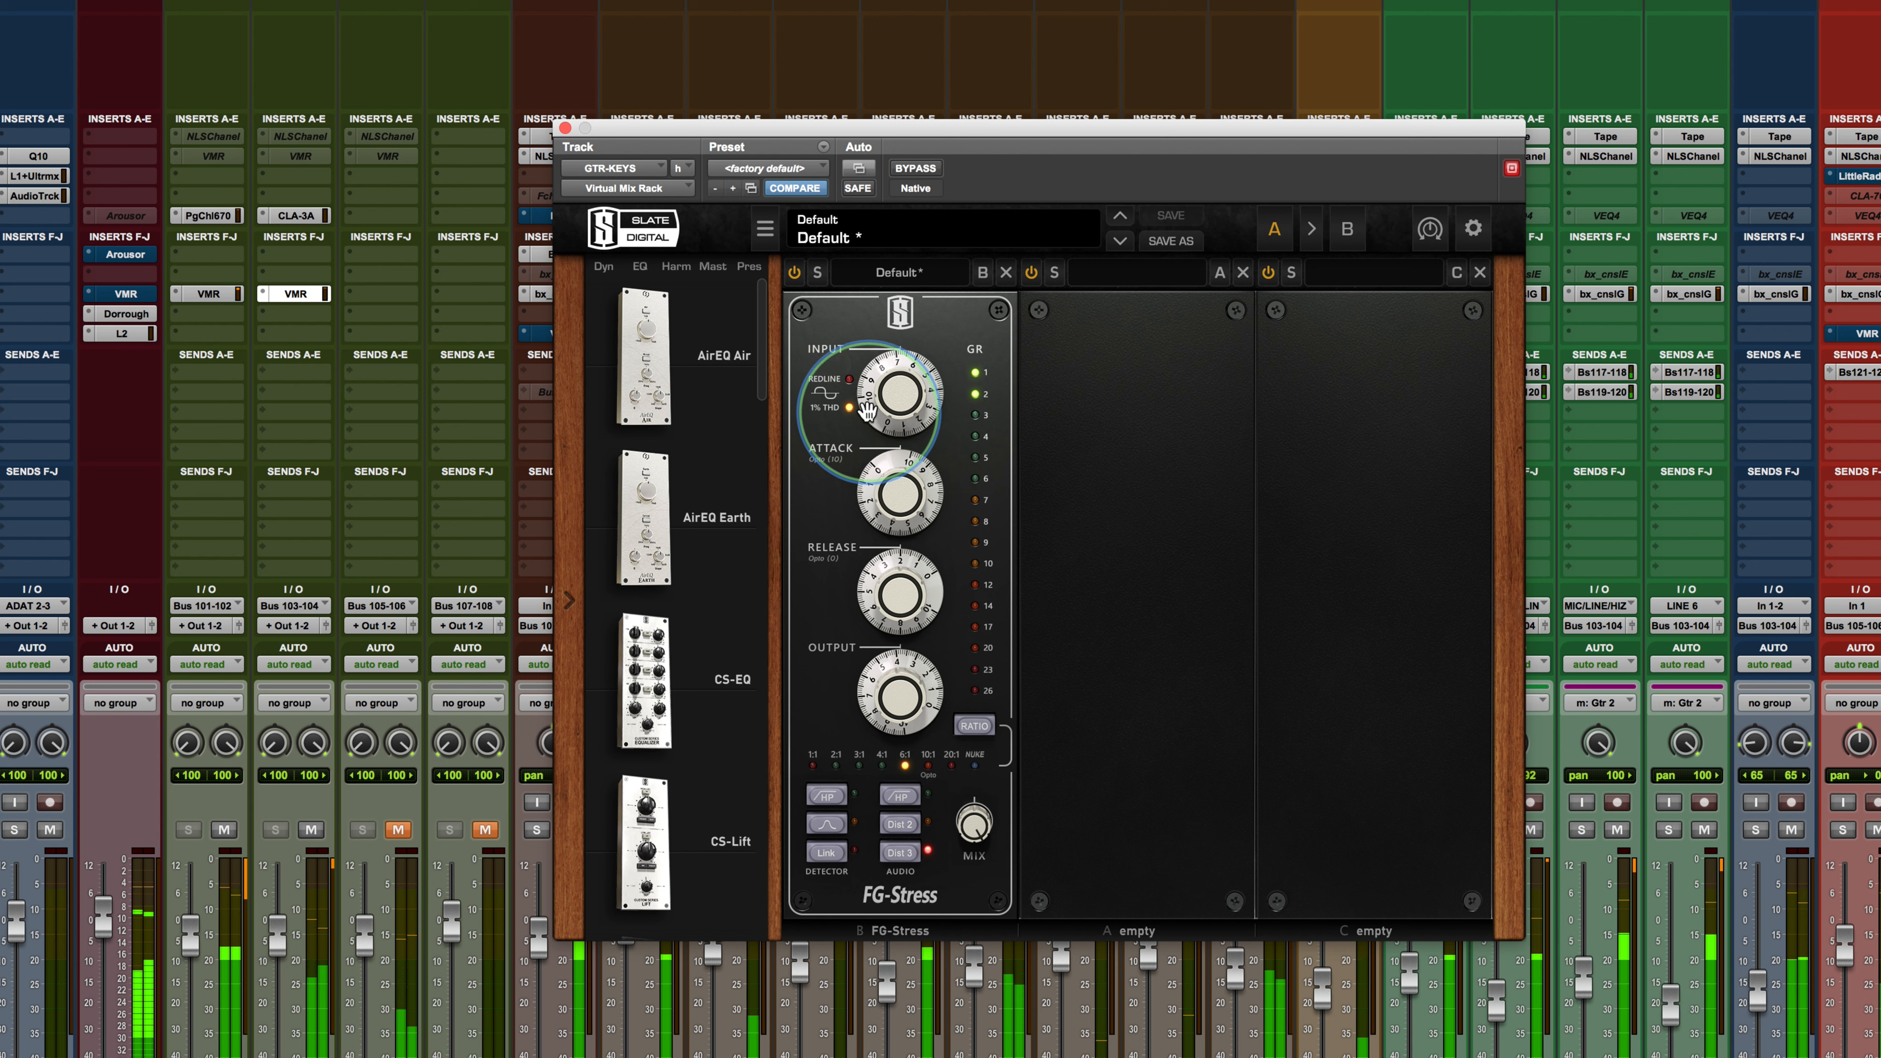
pyautogui.moveTo(867, 410); pyautogui.dragTo(868, 408)
pyautogui.moveTo(875, 705); pyautogui.dragTo(875, 707)
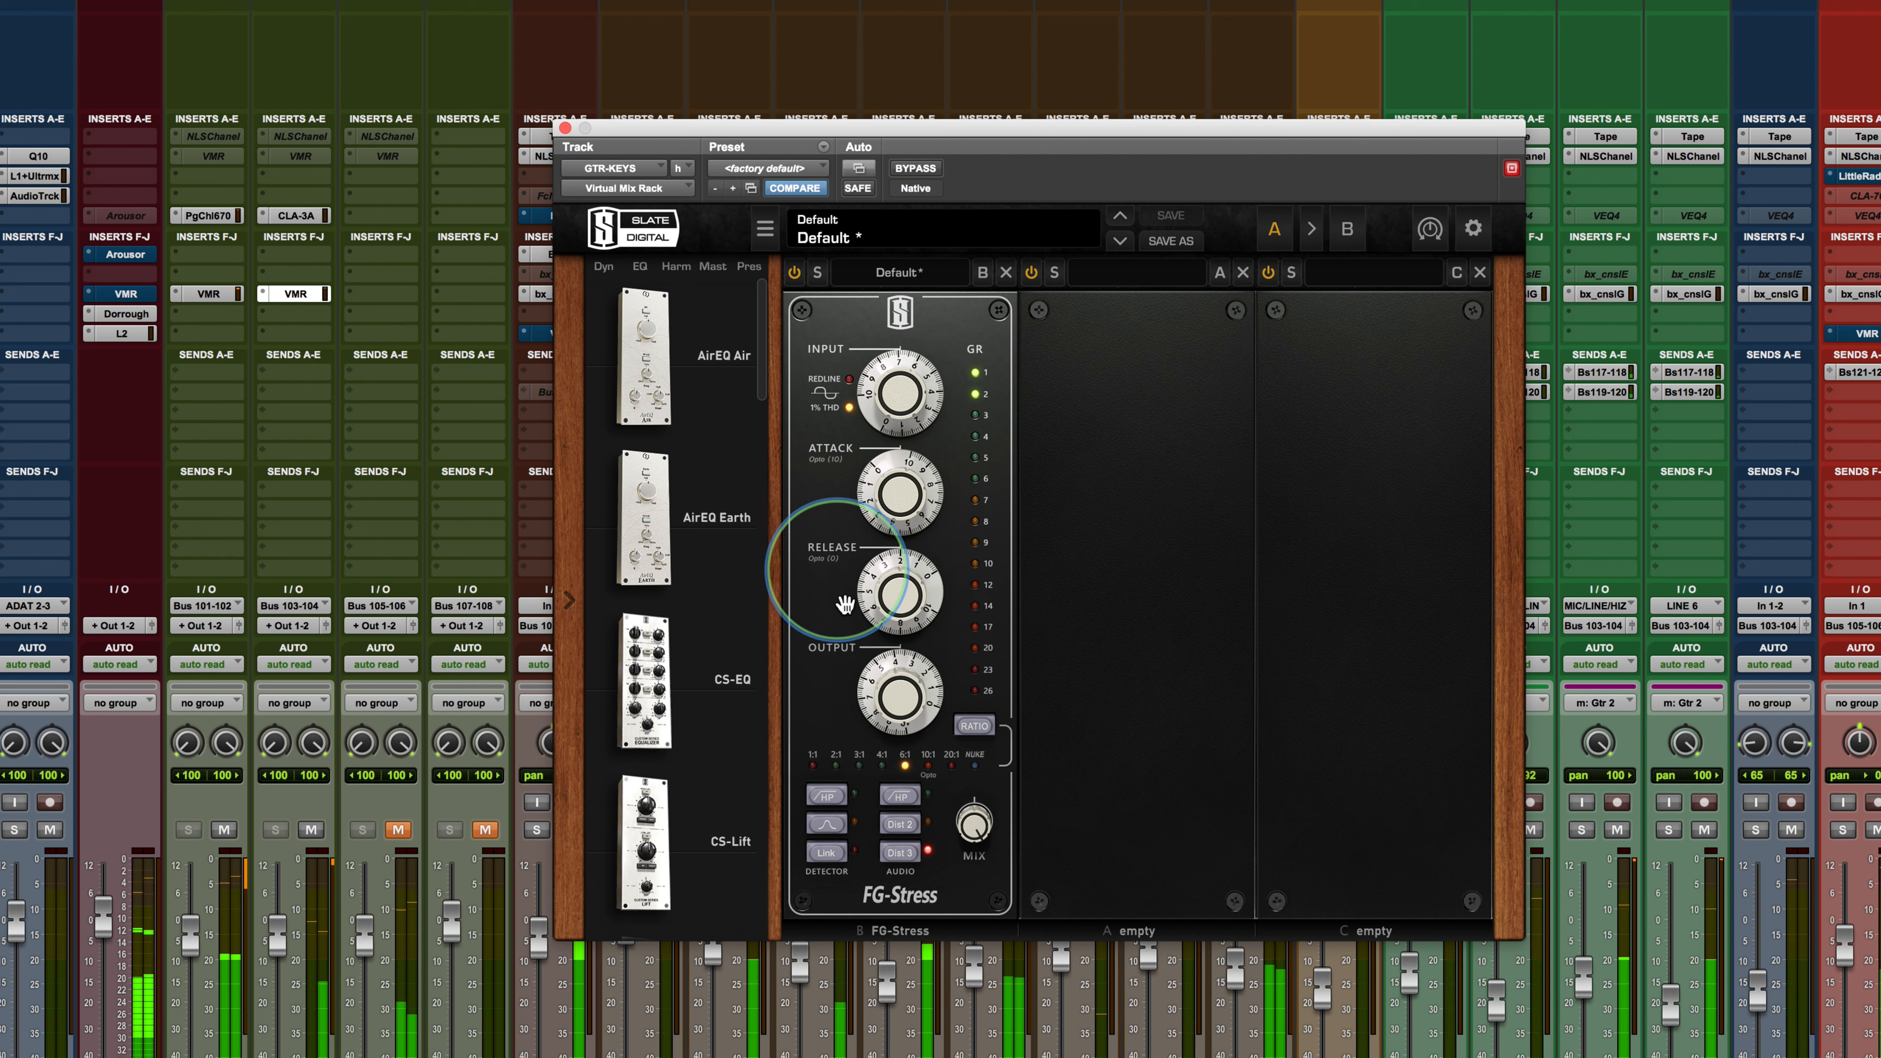
pyautogui.moveTo(887, 615); pyautogui.dragTo(876, 611)
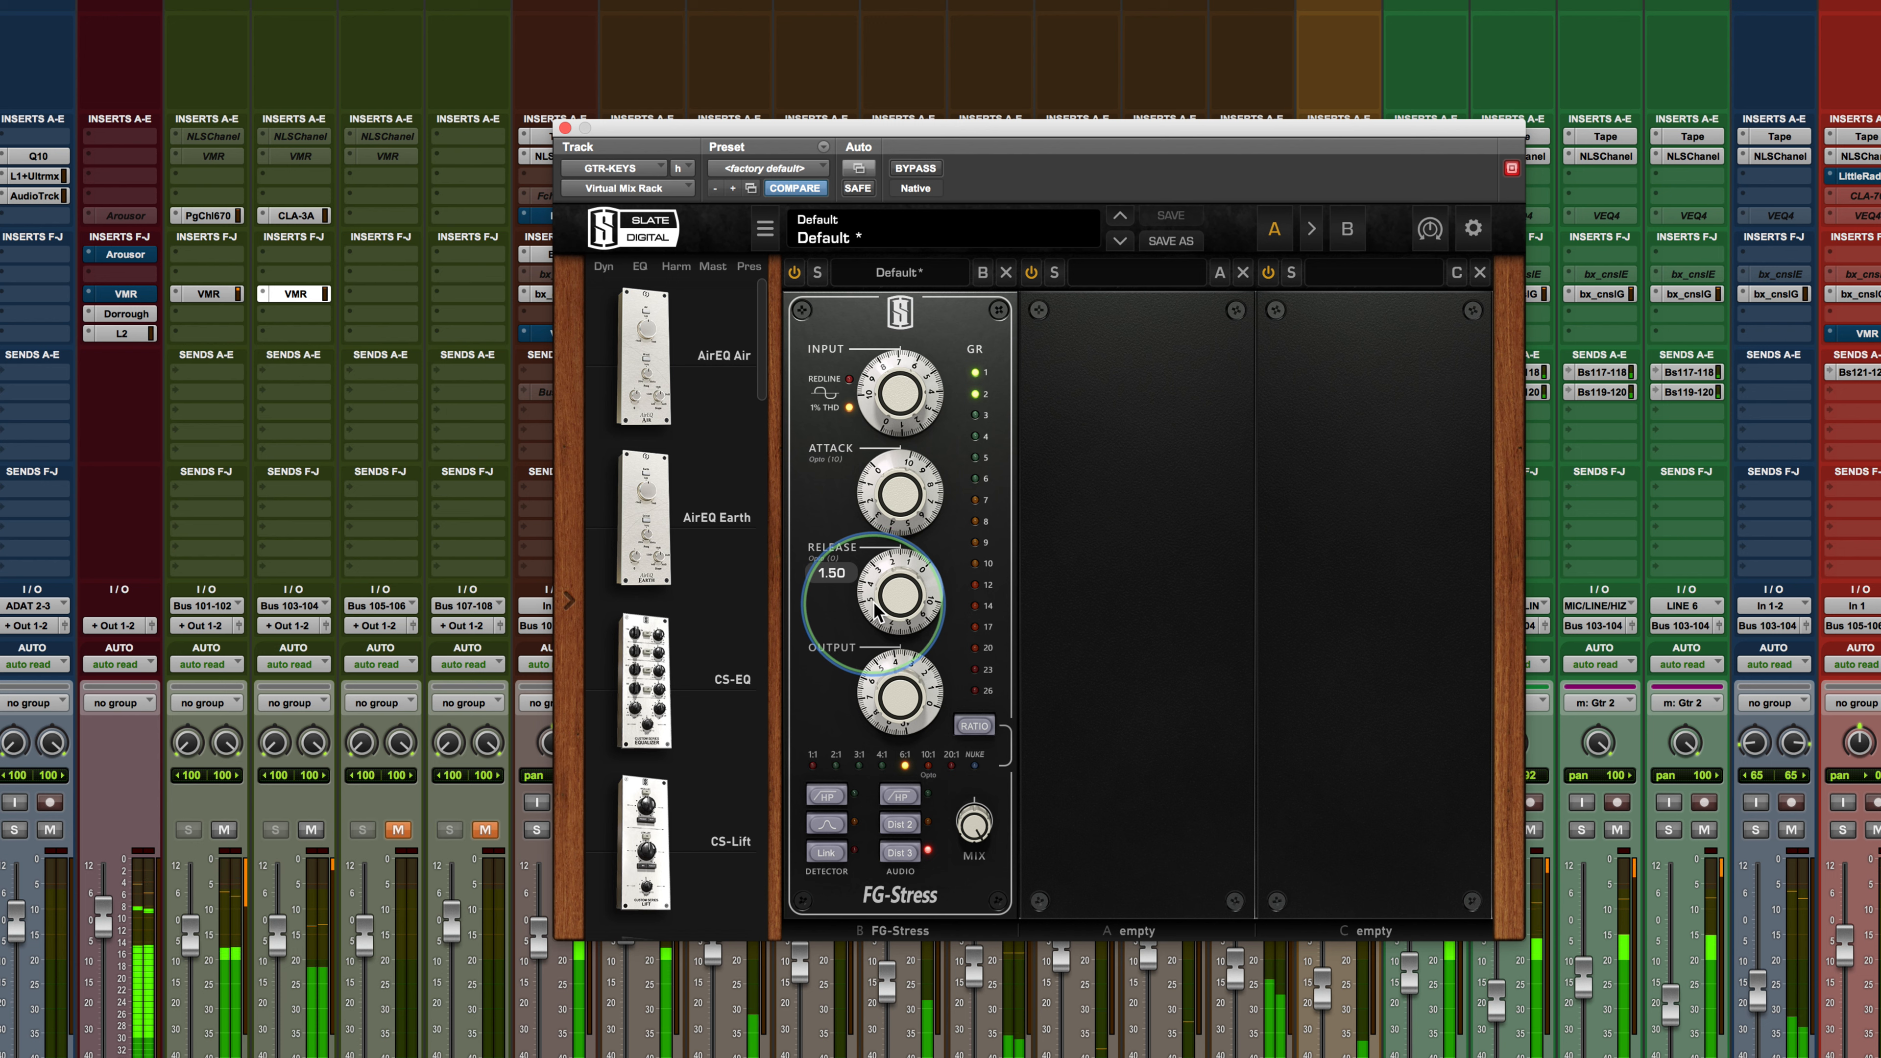
pyautogui.click(827, 798)
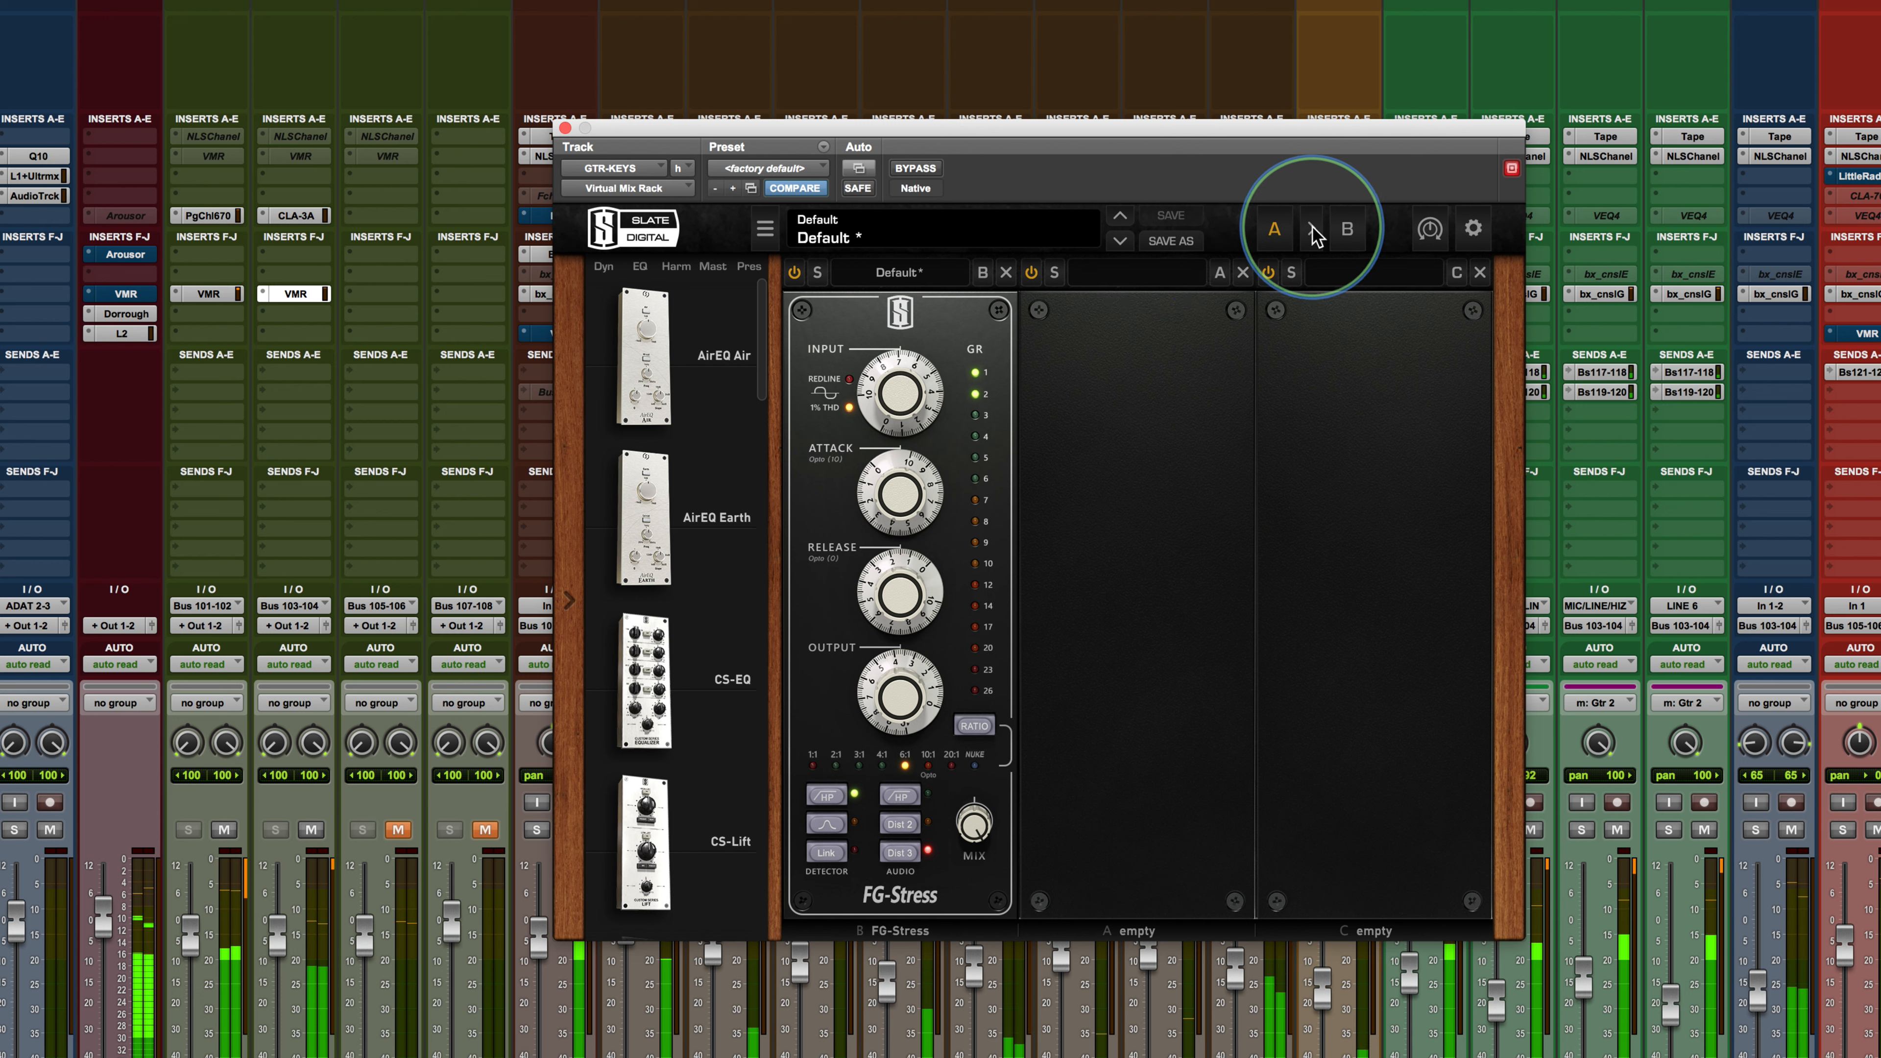
# On the rack's B settings, choose the 10:1 Opto ratio and set Input to 6.10 and Output to 4.30
pyautogui.click(1348, 232)
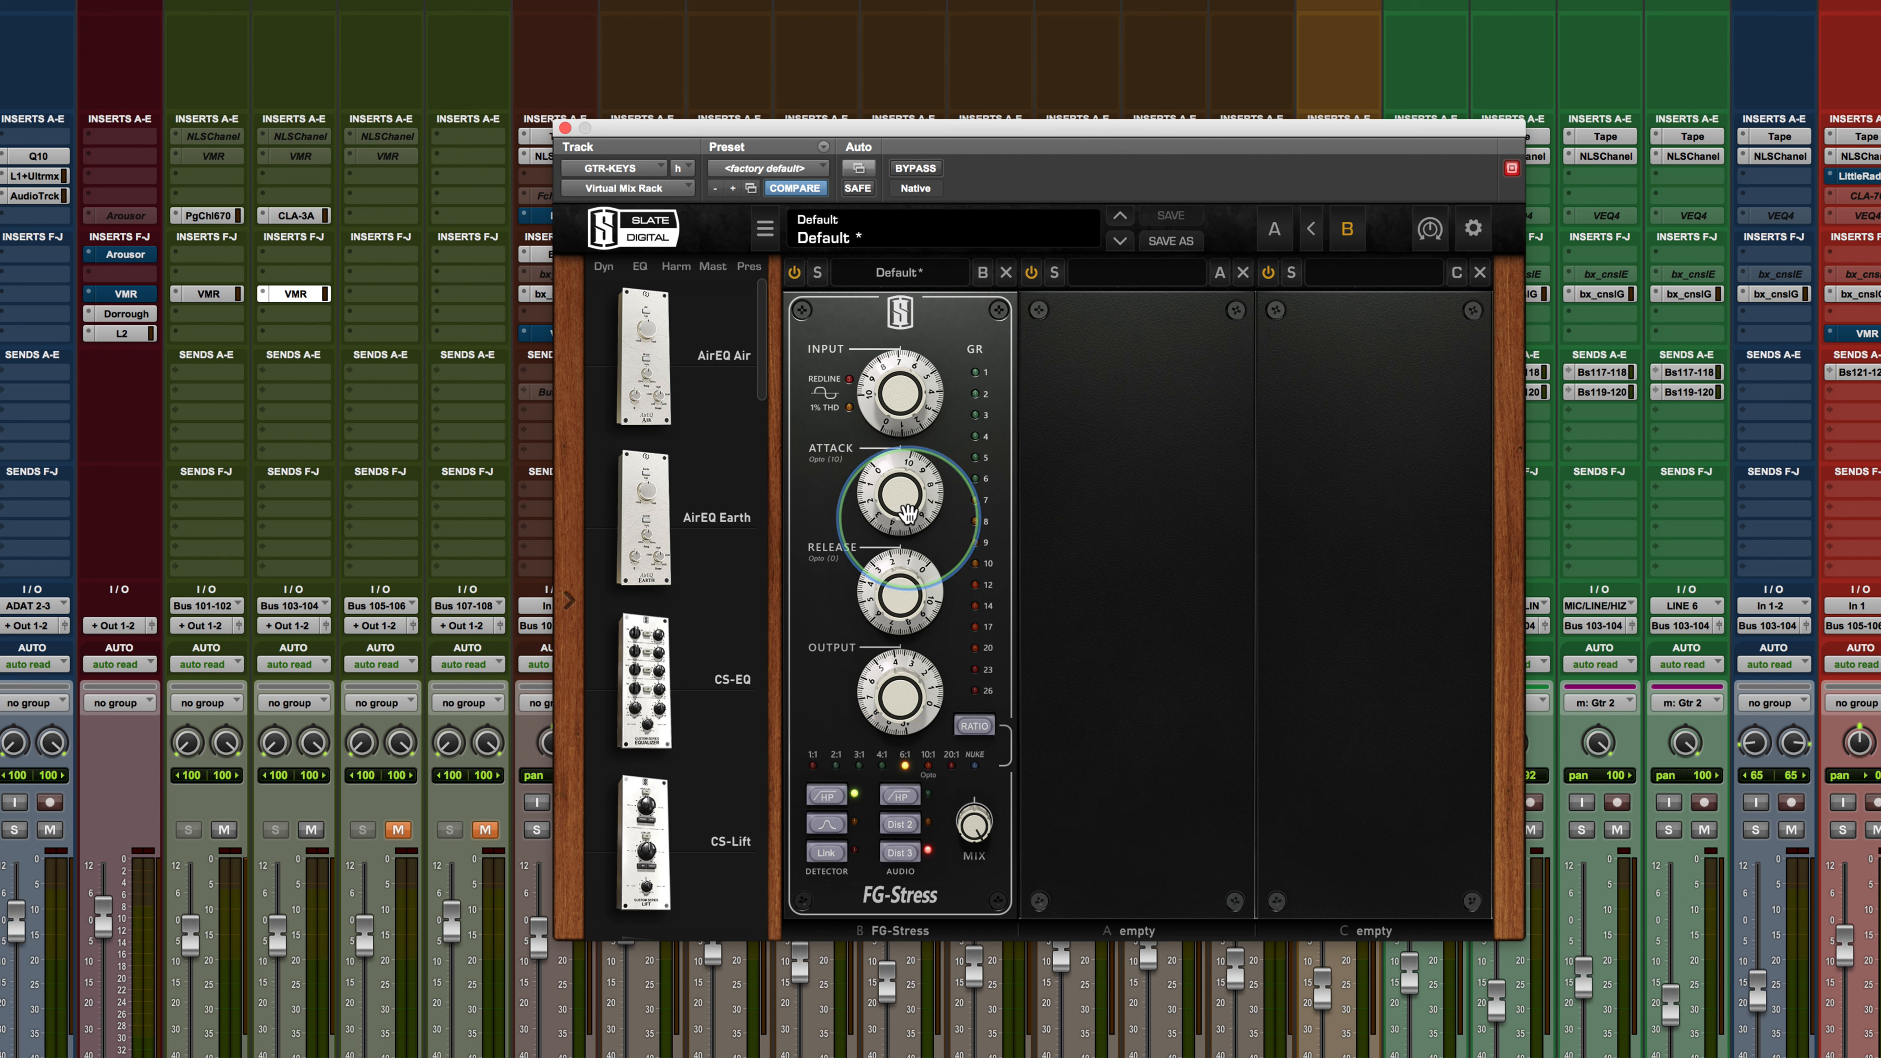
pyautogui.click(928, 758)
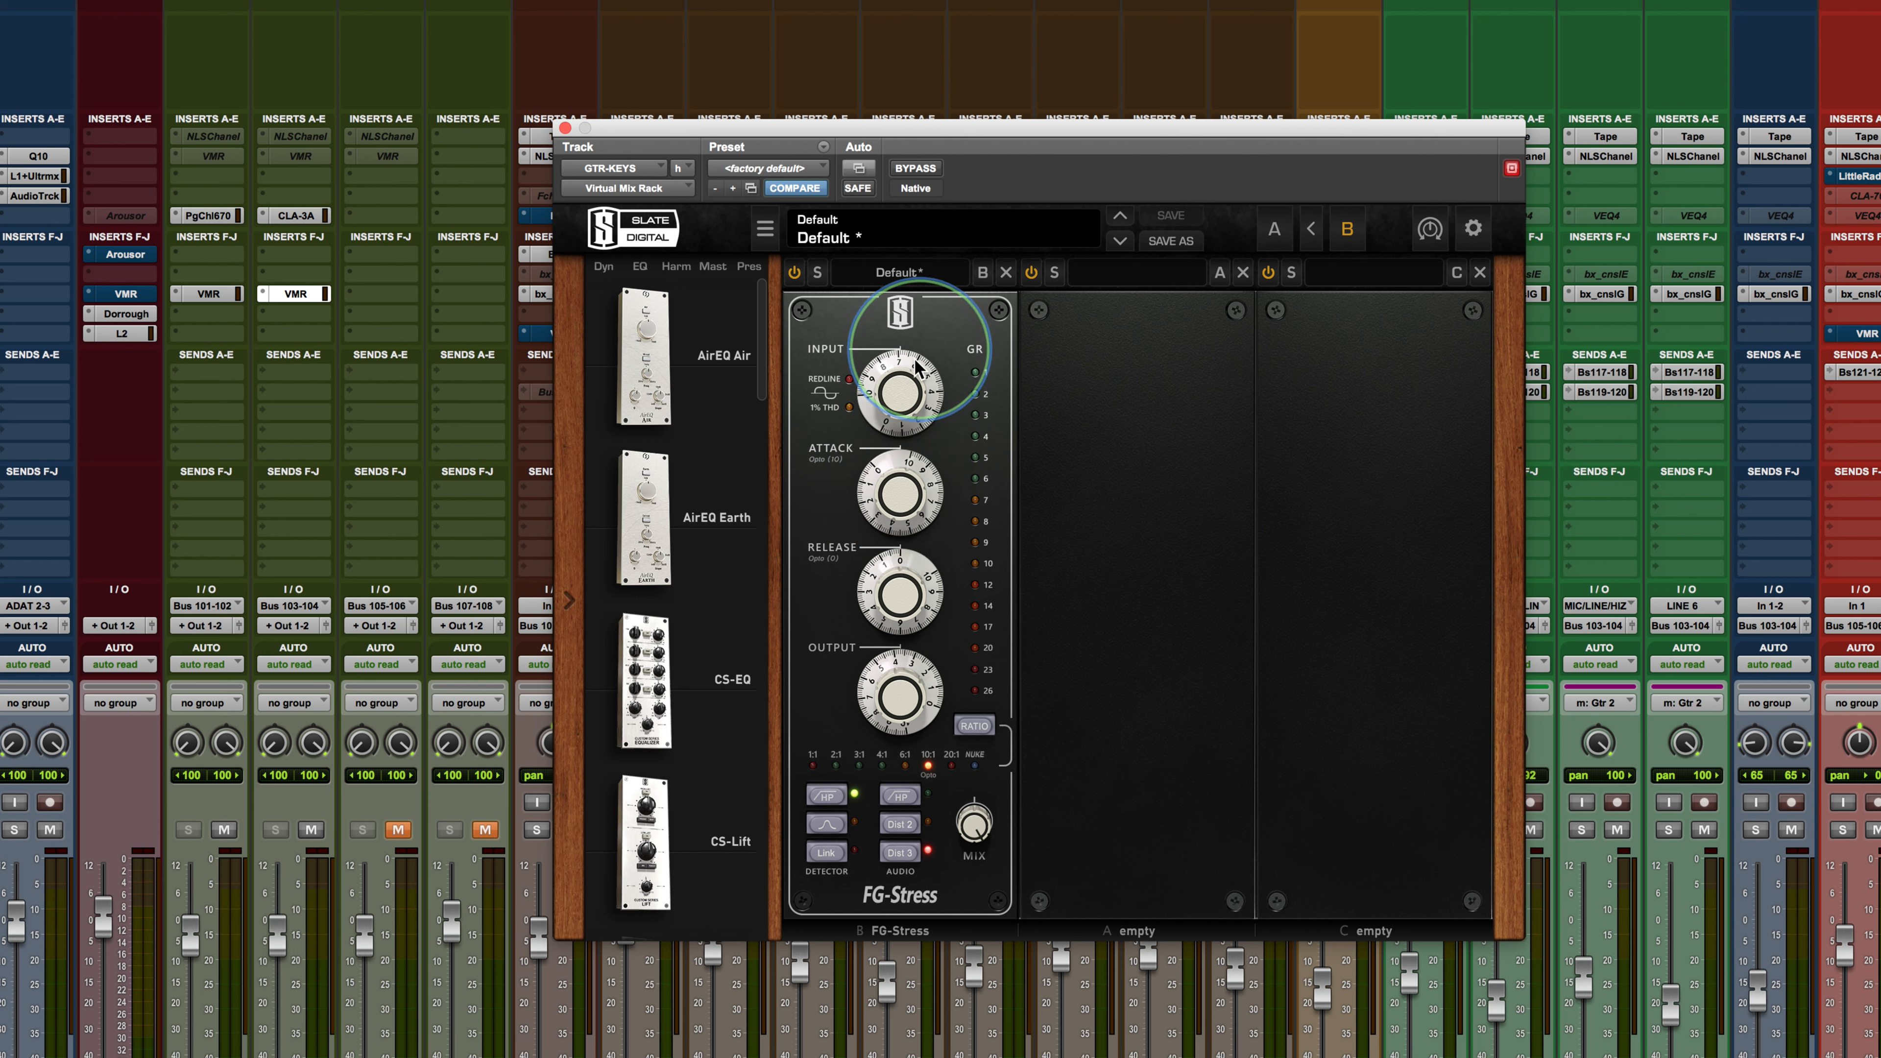
pyautogui.moveTo(876, 384); pyautogui.dragTo(872, 399)
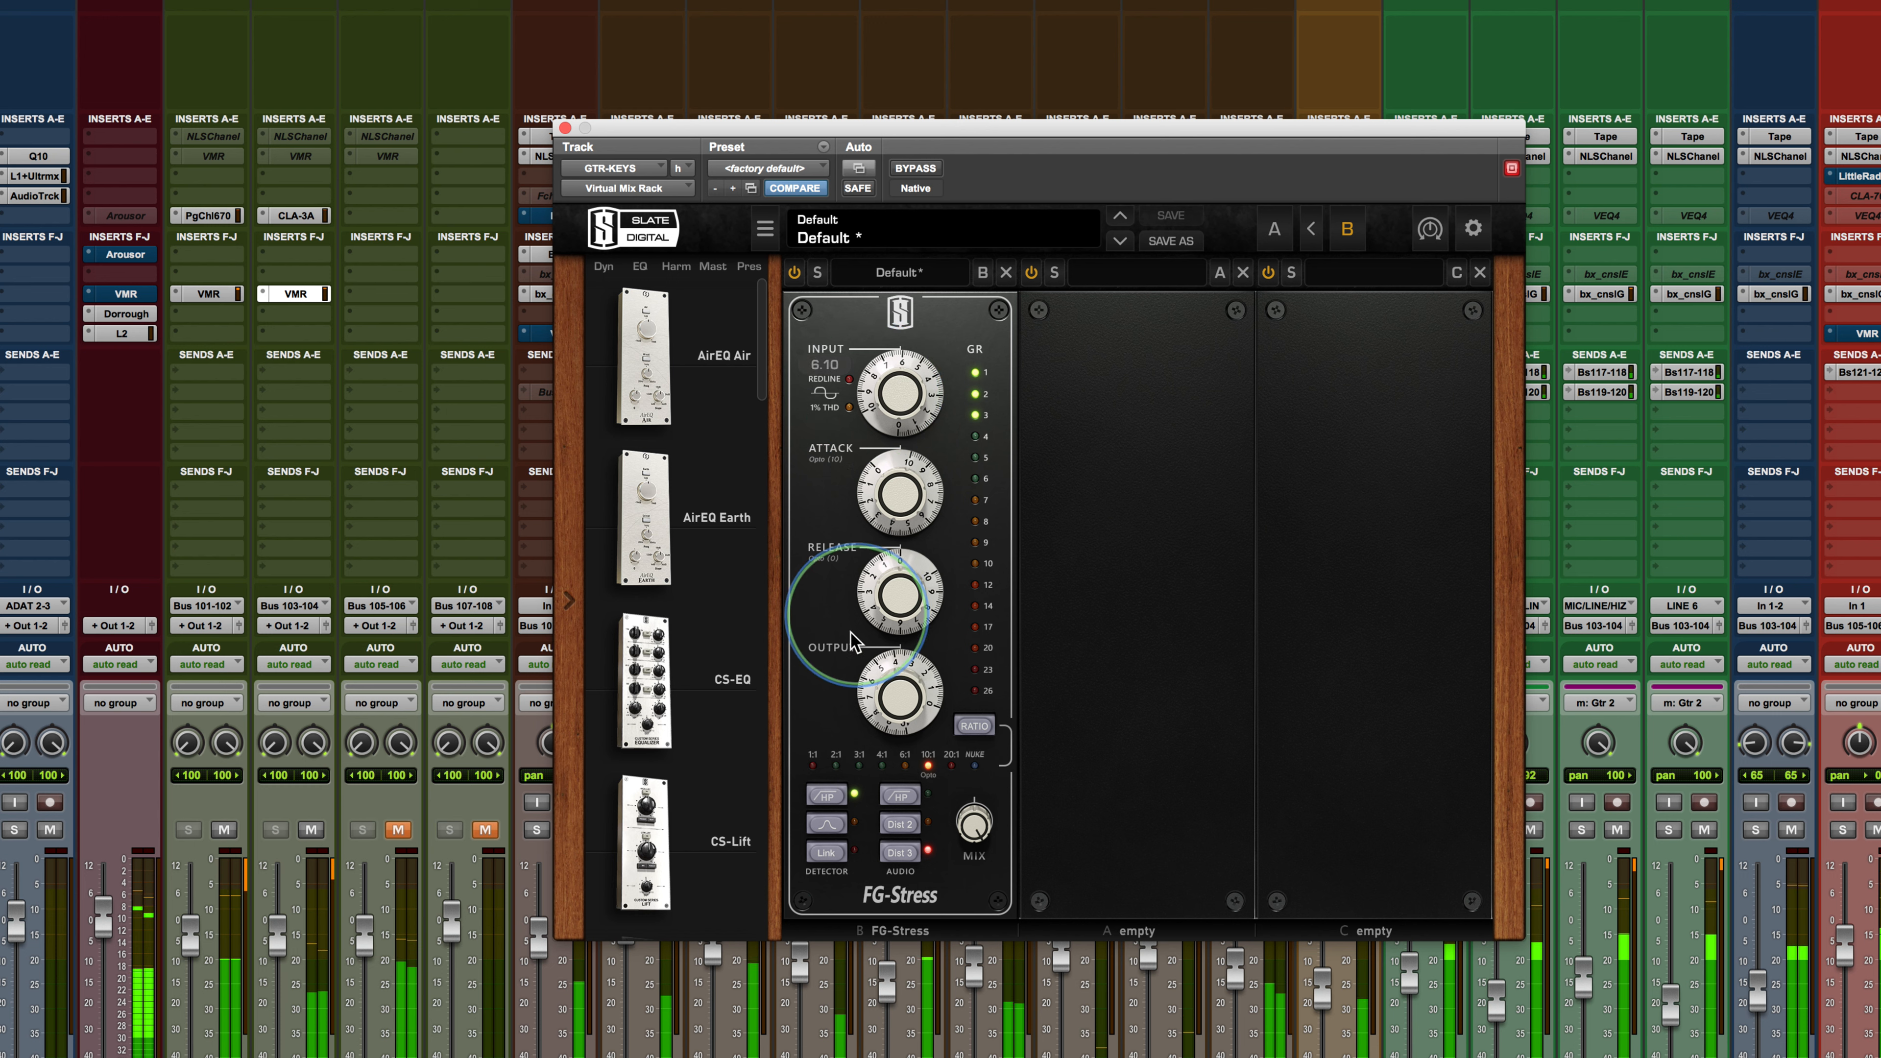
pyautogui.moveTo(869, 708); pyautogui.dragTo(868, 696)
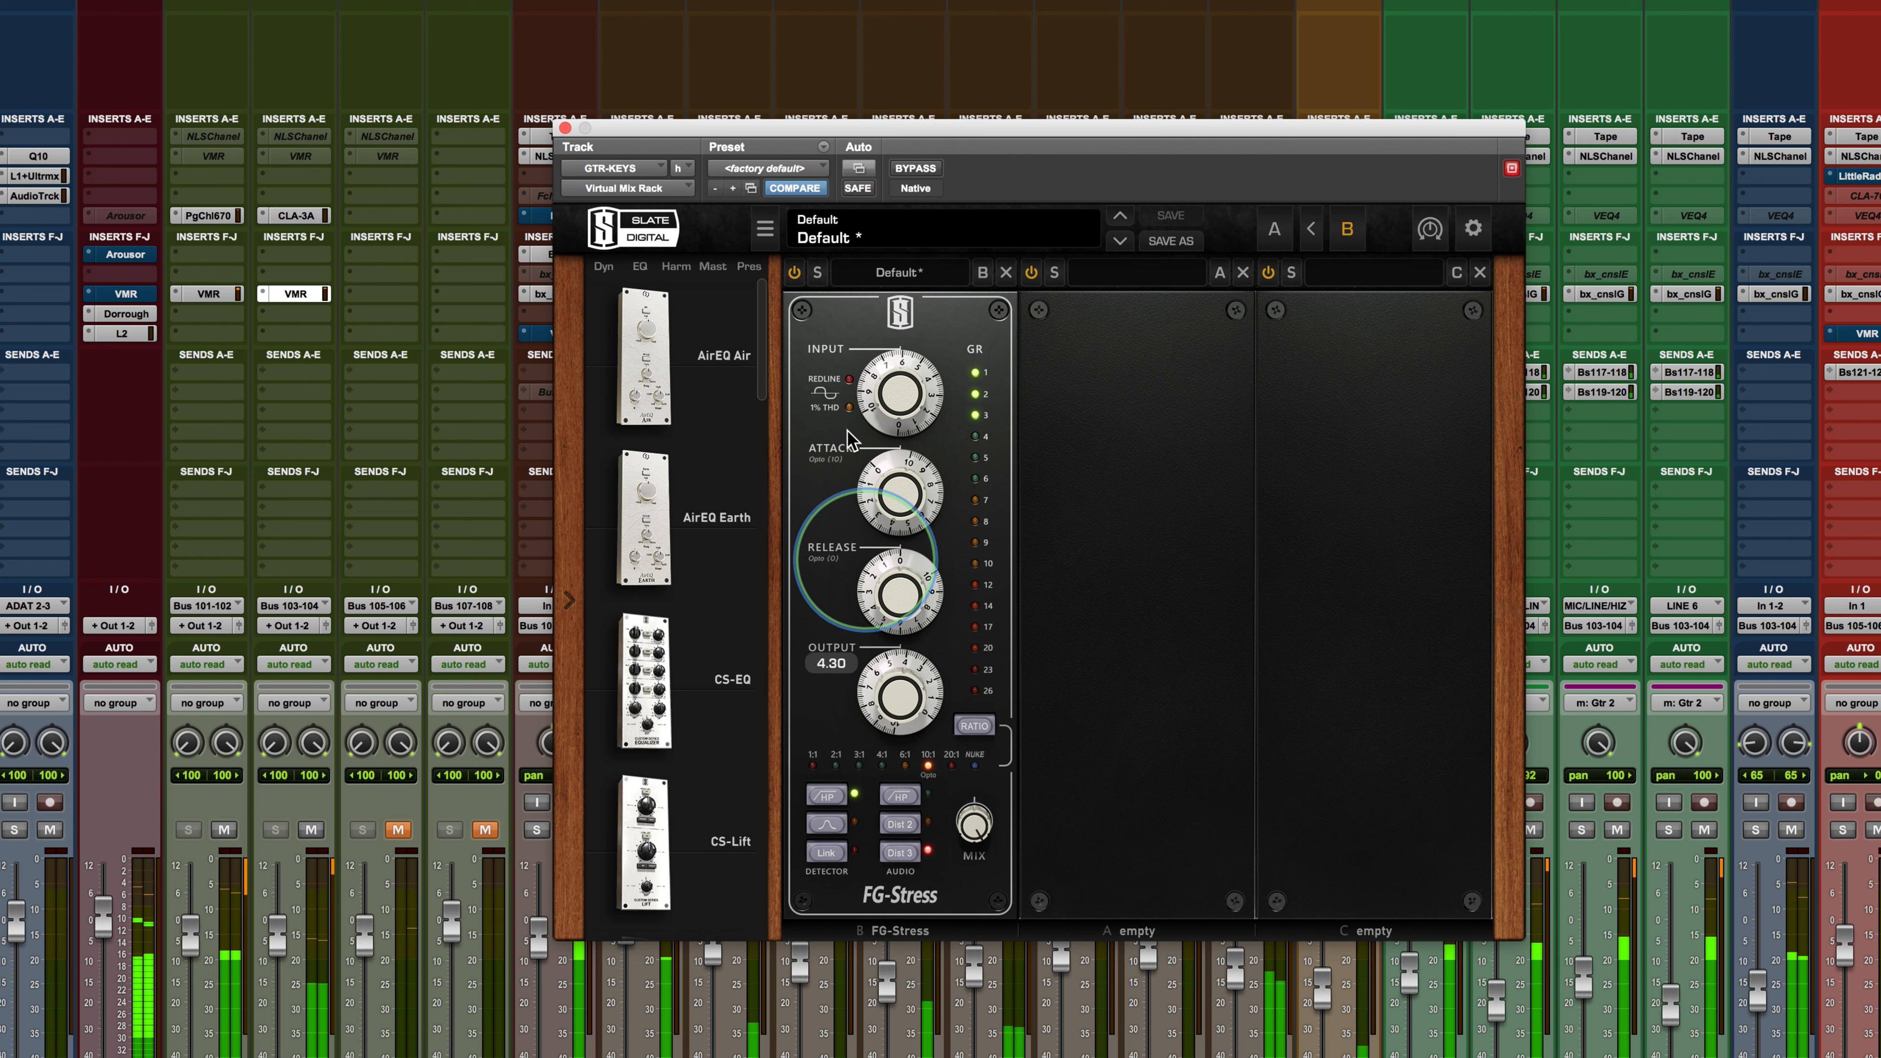
# Check the GTR-KEYS level against bypass and raise the FG-Stress Output to 4.60
pyautogui.click(931, 175)
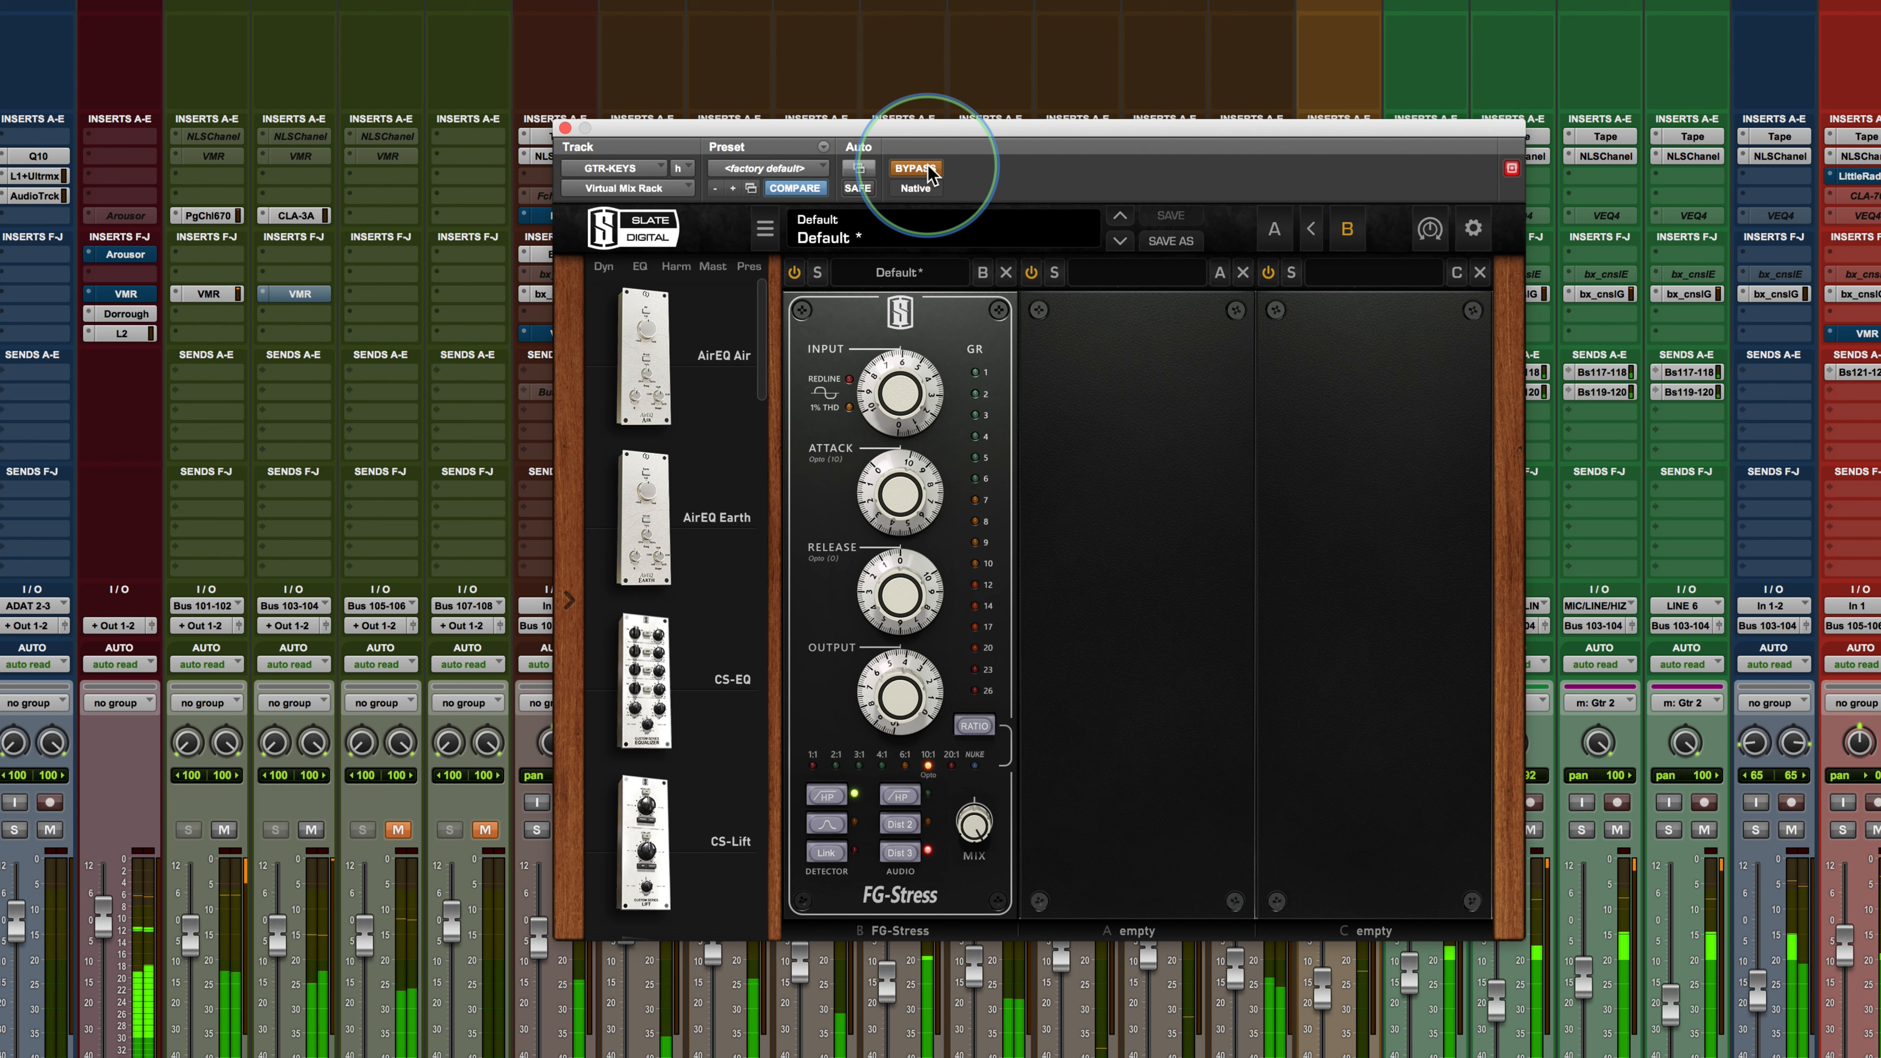
pyautogui.click(931, 175)
pyautogui.moveTo(889, 685); pyautogui.dragTo(876, 42)
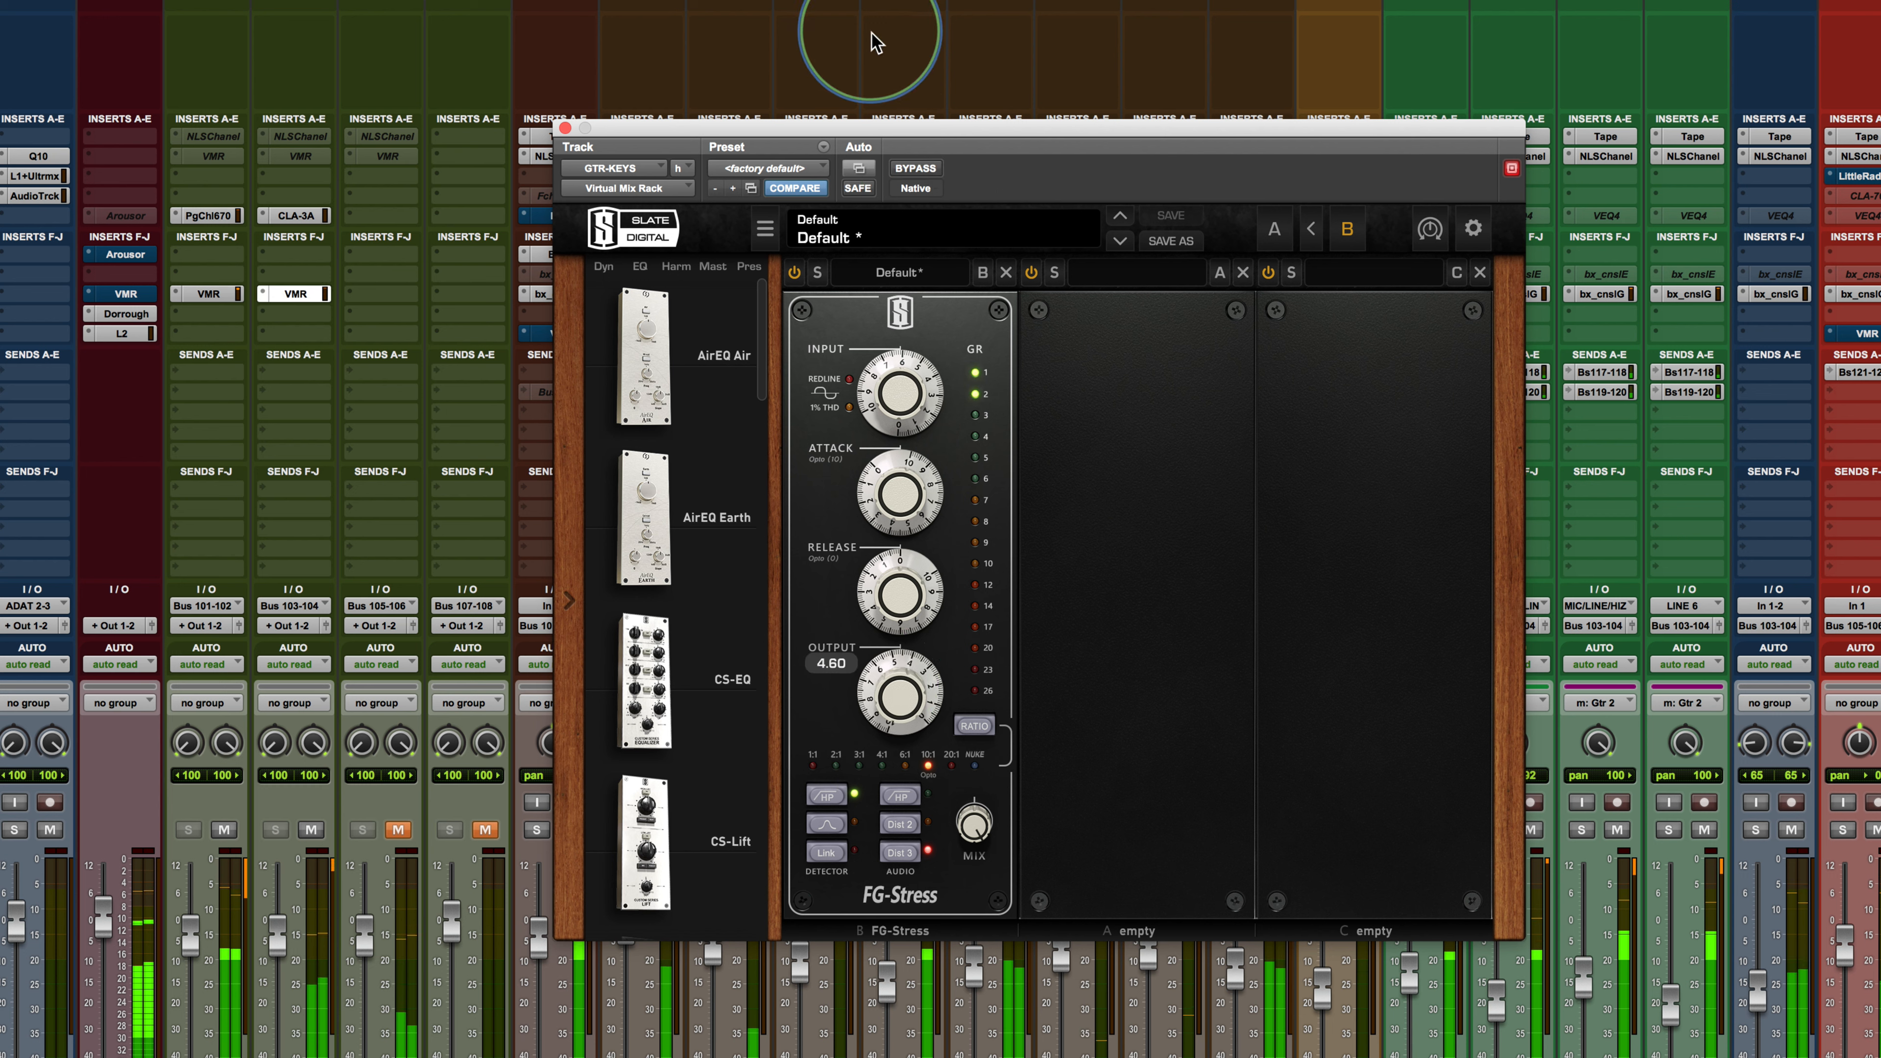
# Toggle the GTR-KEYS rack's bypass during playback to compare the bus with and without Opto compression
pyautogui.click(918, 169)
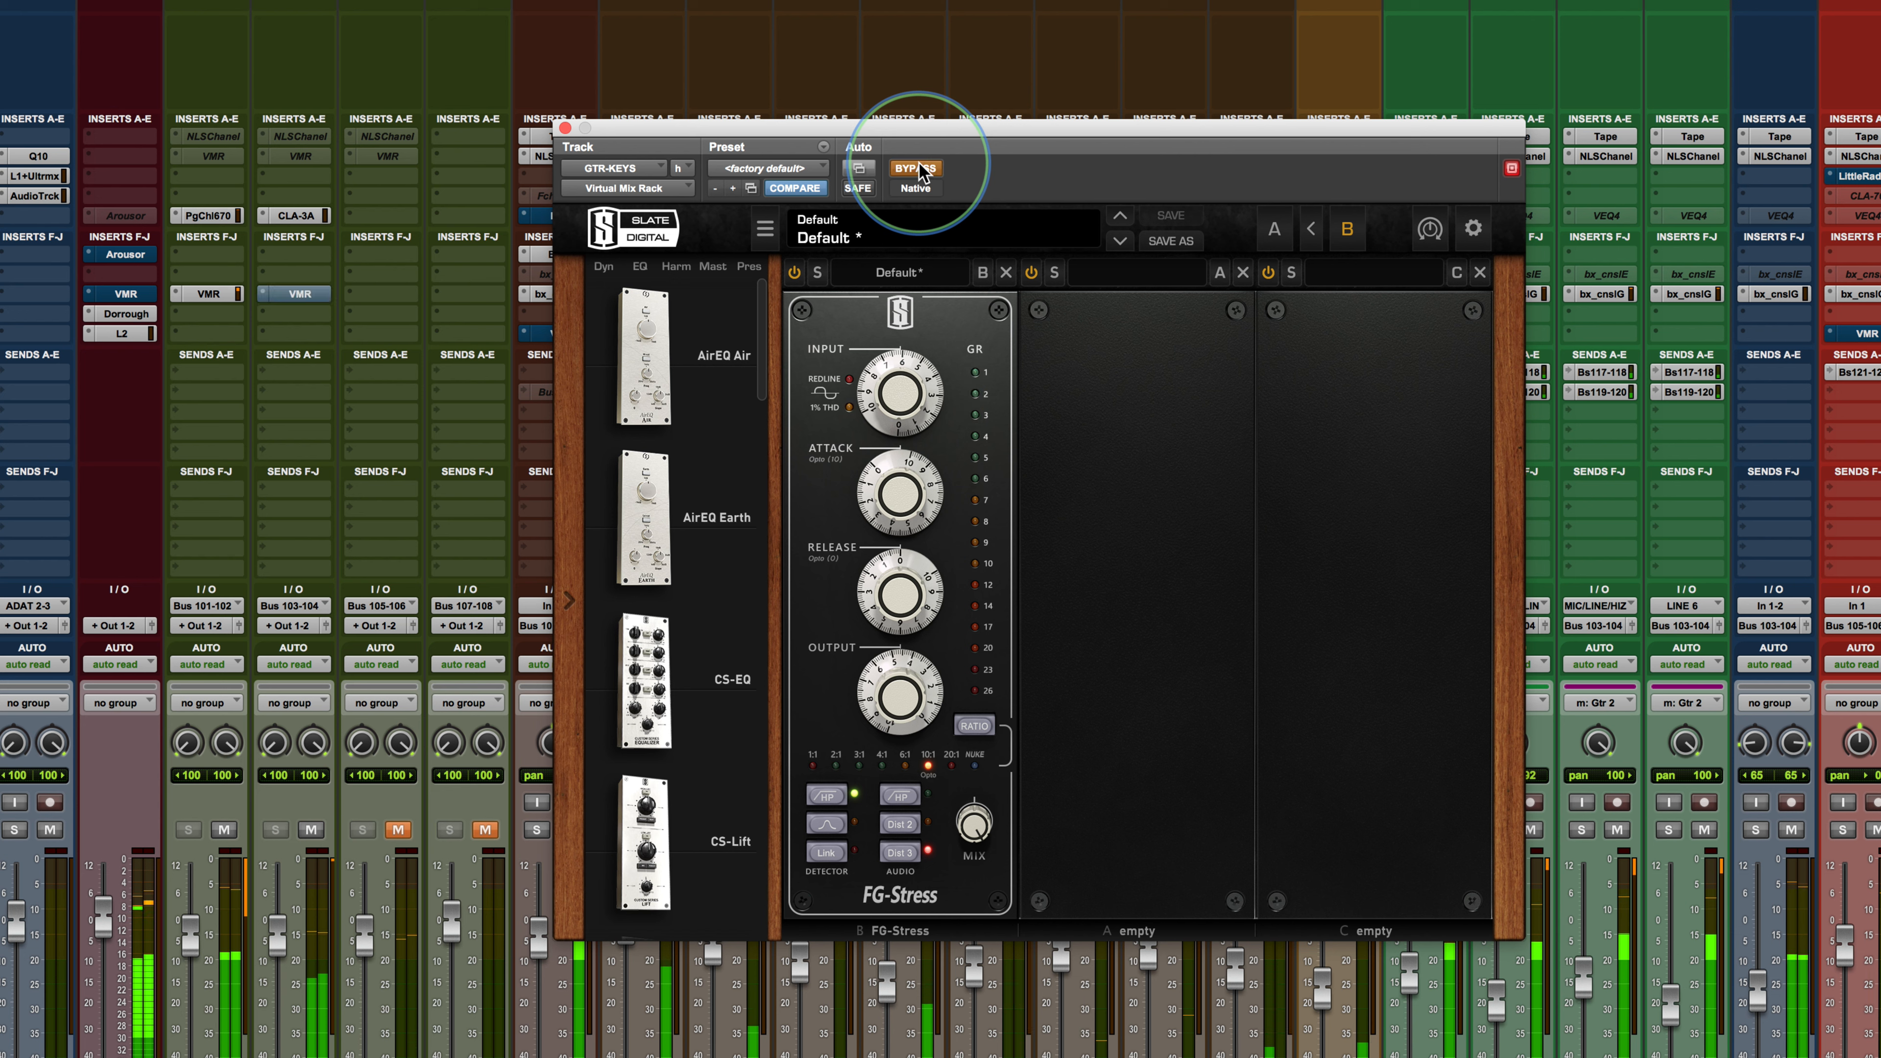
pyautogui.click(919, 169)
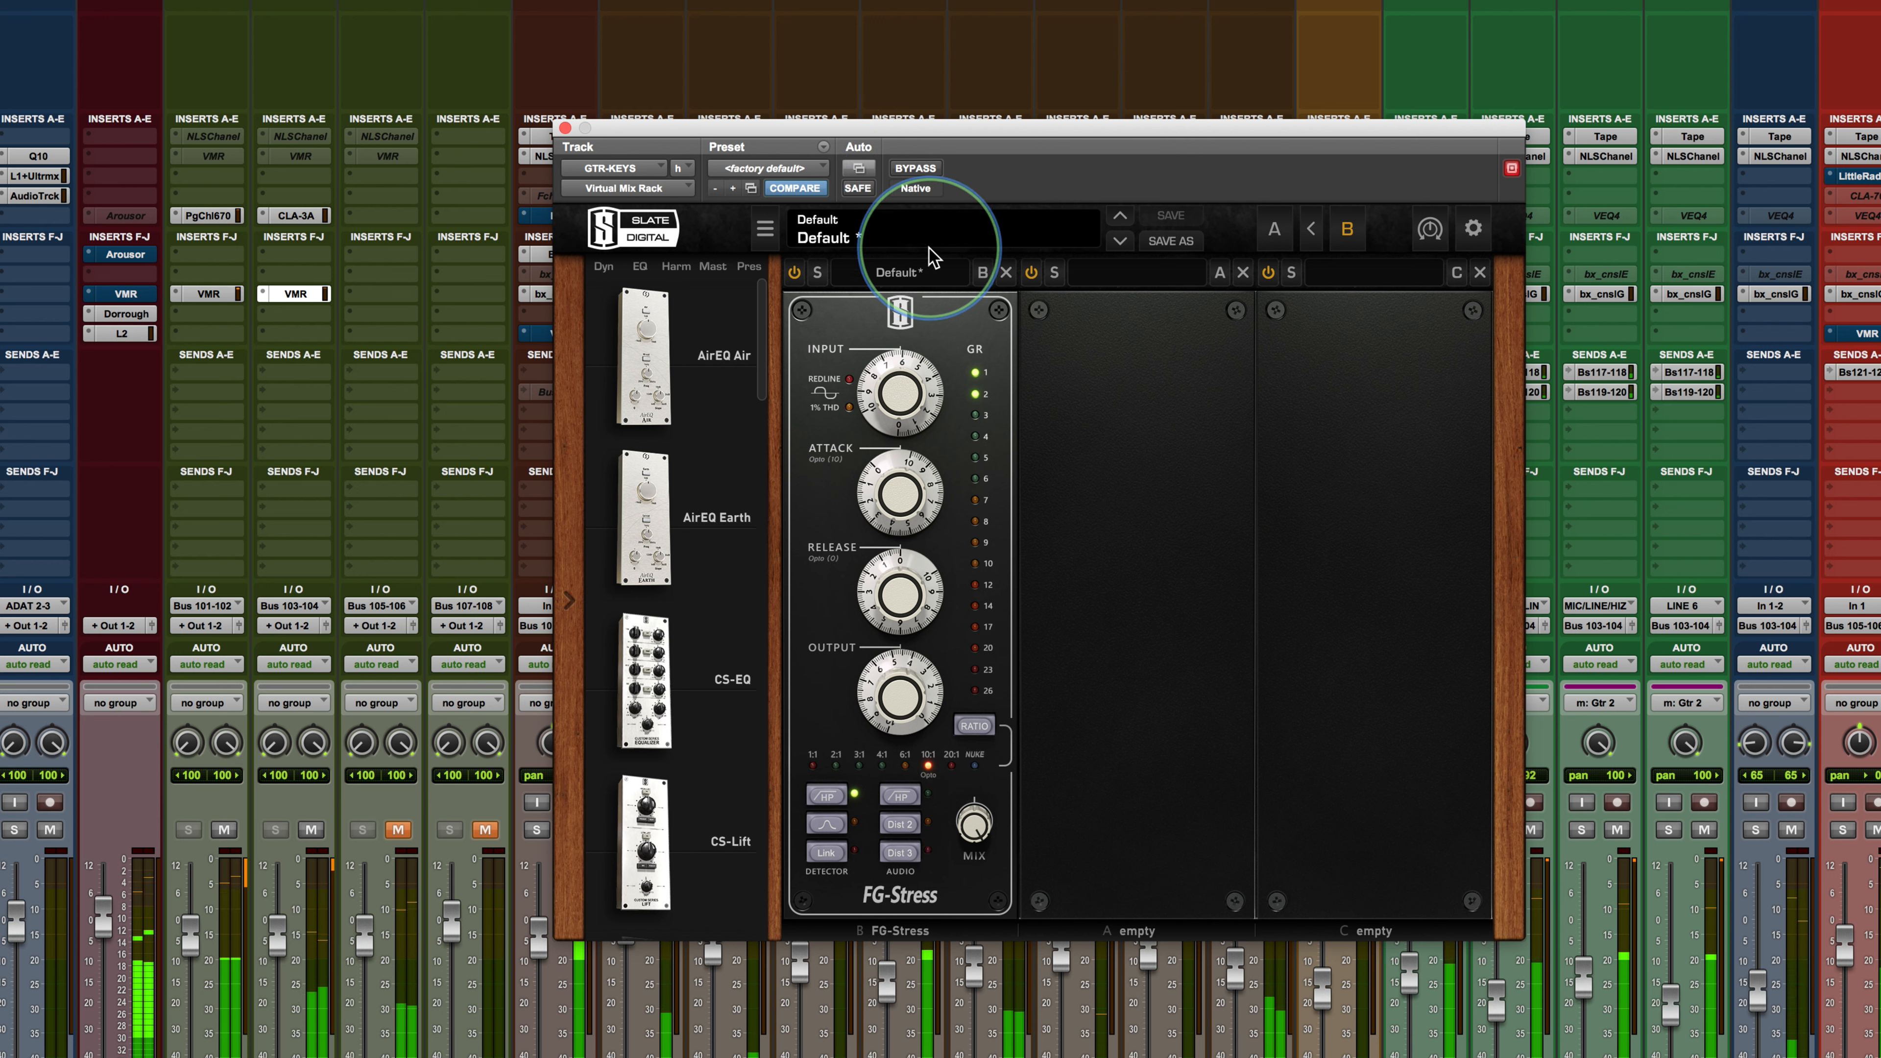
pyautogui.click(916, 168)
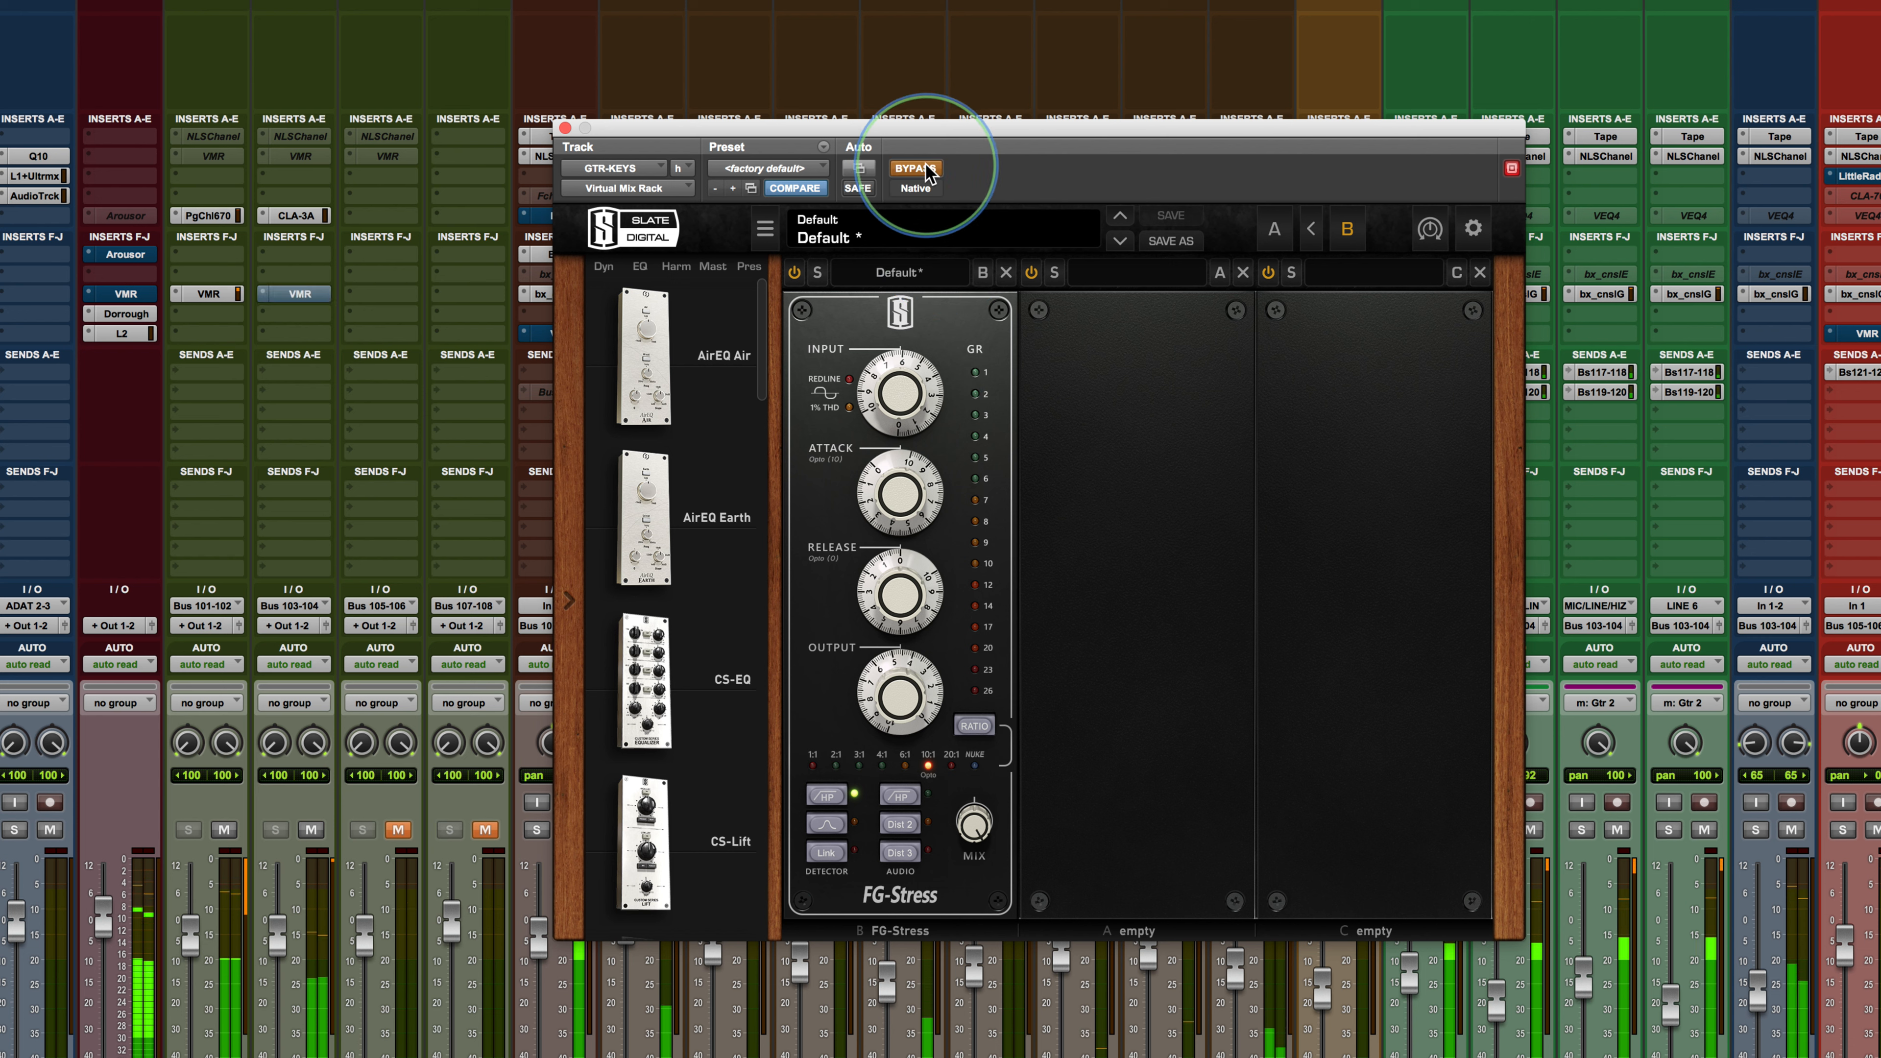
pyautogui.click(916, 168)
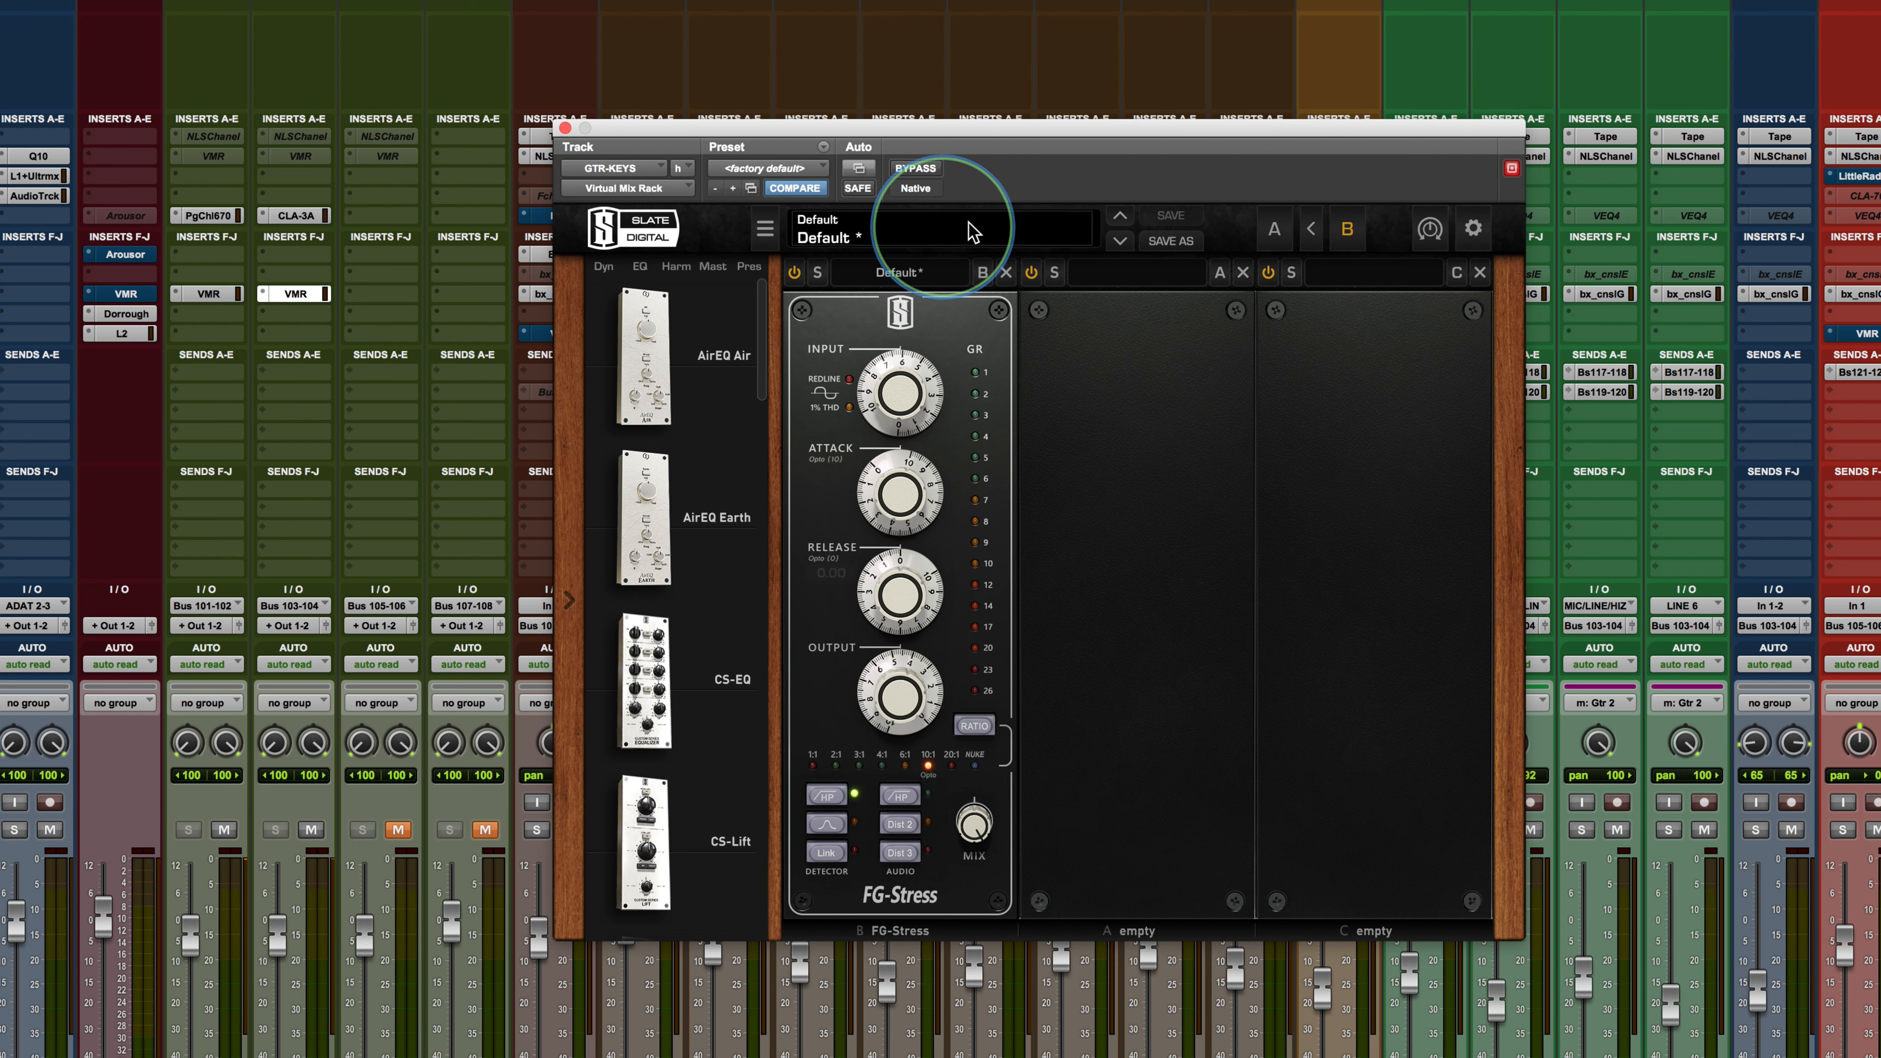
# Return to the rack's A settings and readjust the GTR-KEYS FG-Stress Attack and Release
pyautogui.click(1273, 231)
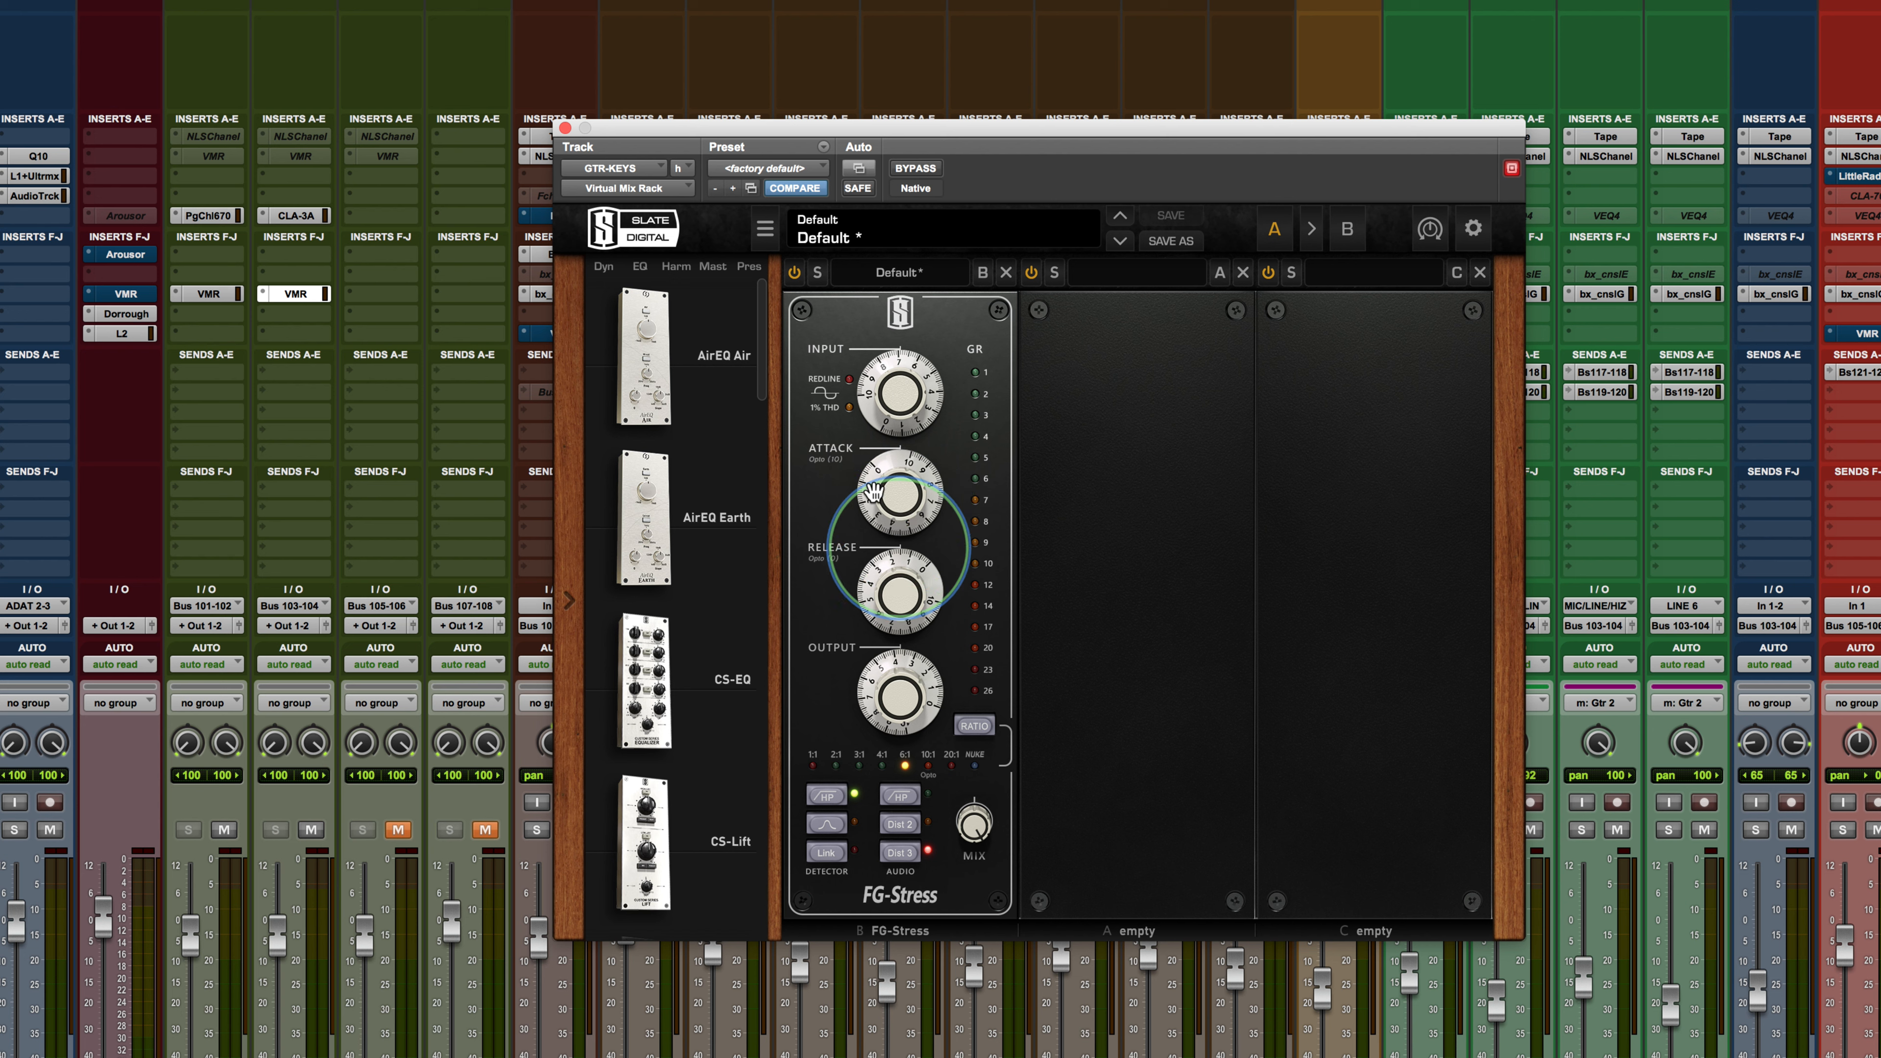
pyautogui.moveTo(876, 506); pyautogui.dragTo(887, 689)
pyautogui.moveTo(883, 681)
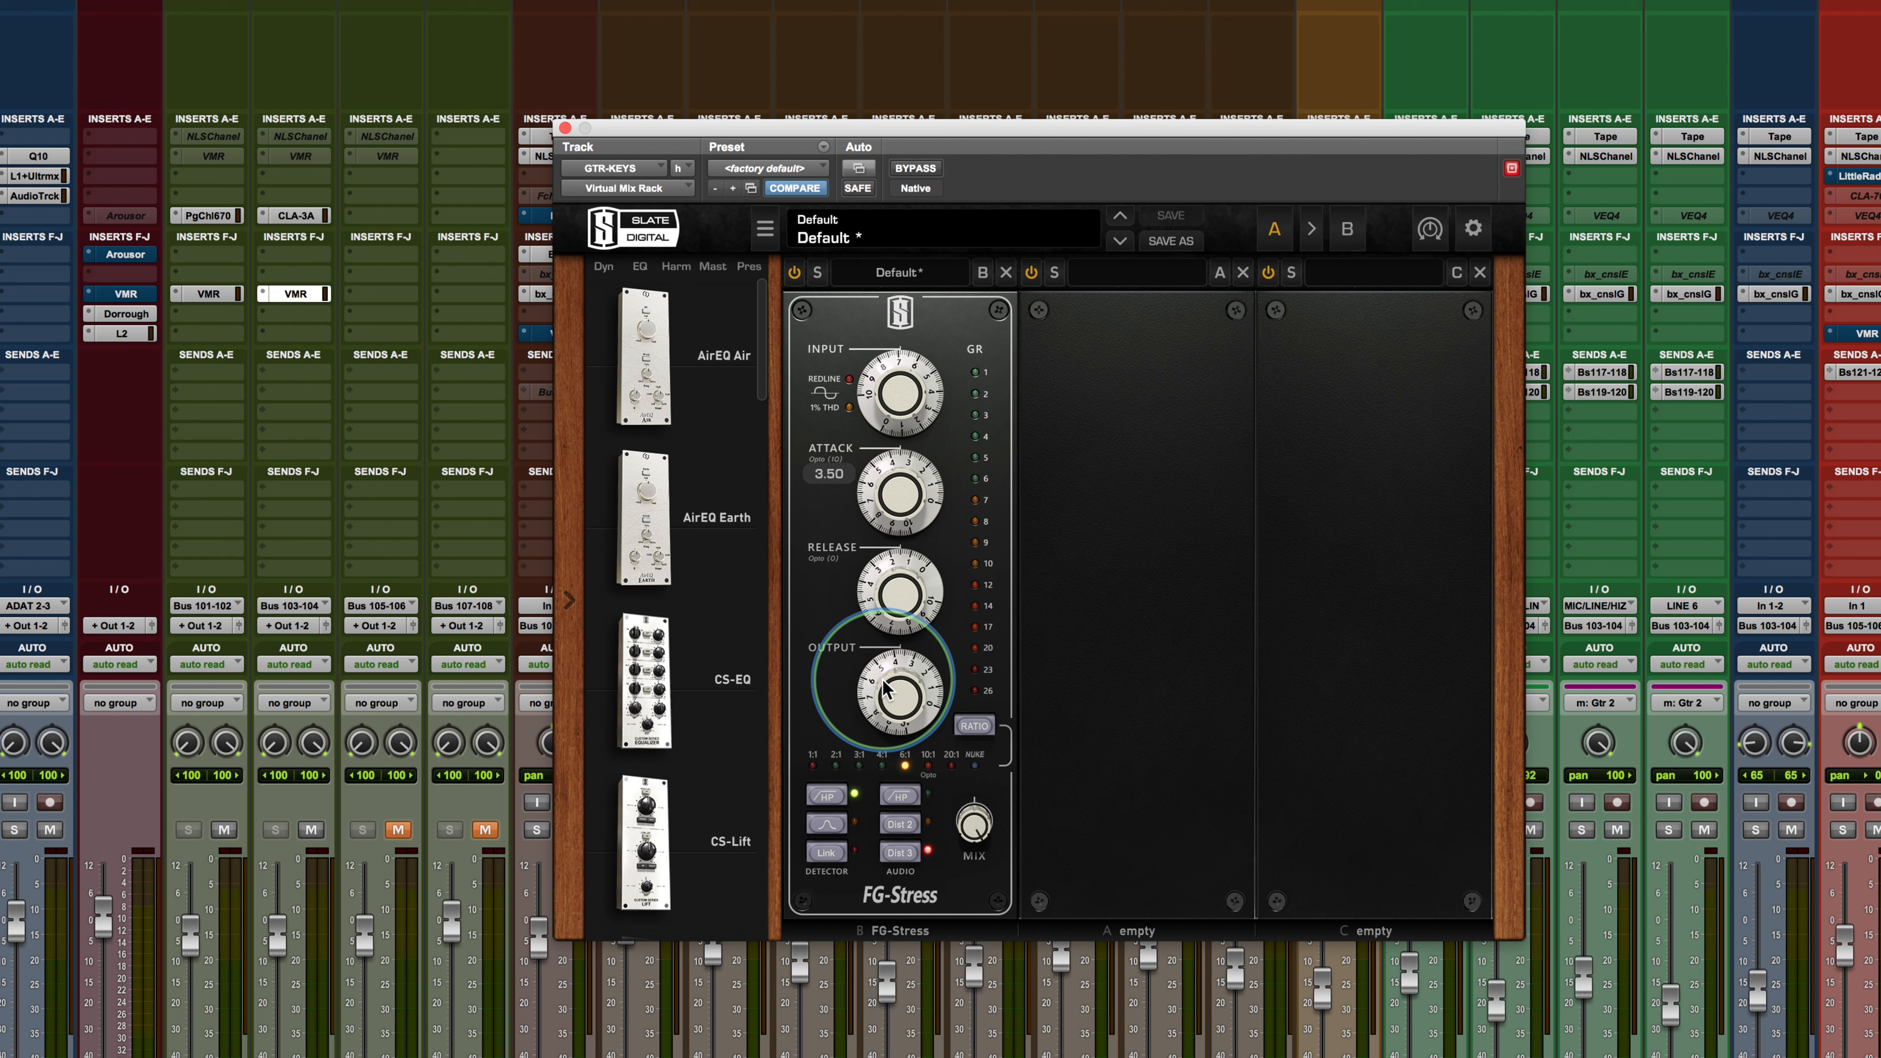
pyautogui.moveTo(866, 592)
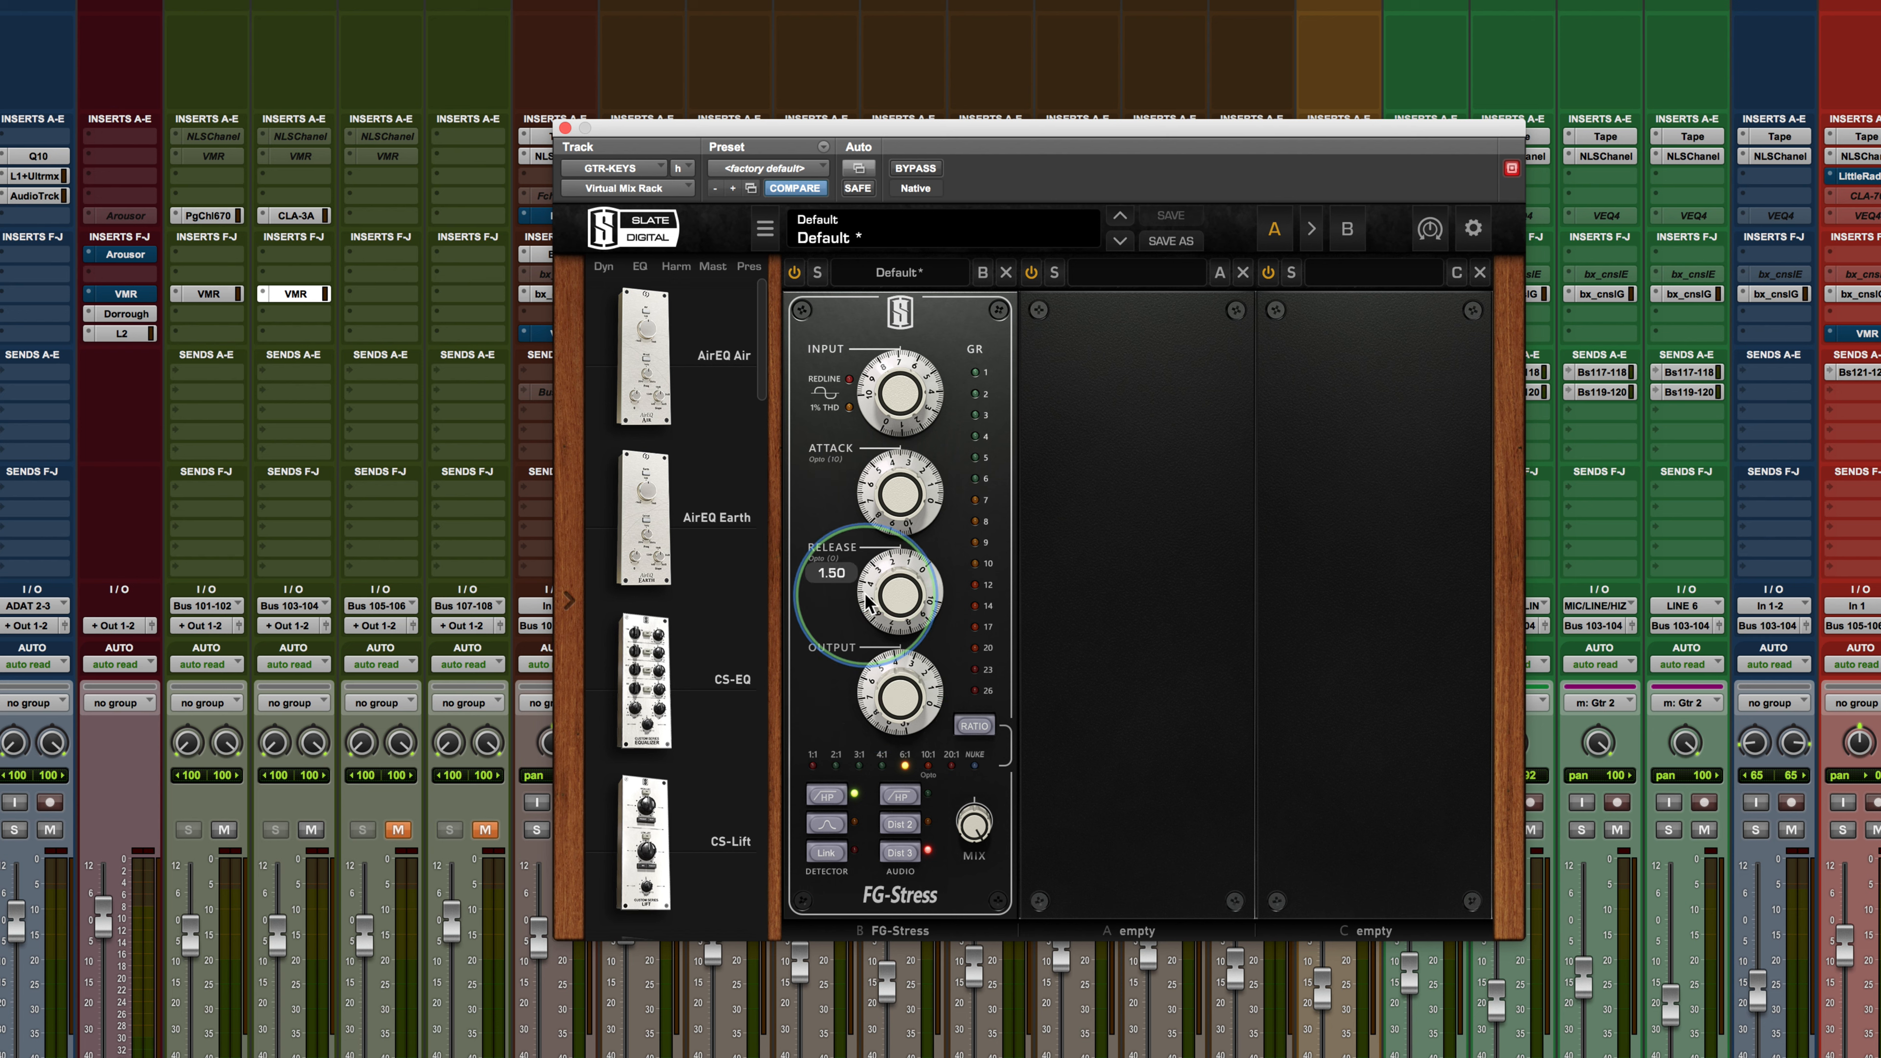
pyautogui.moveTo(867, 593); pyautogui.dragTo(853, 530)
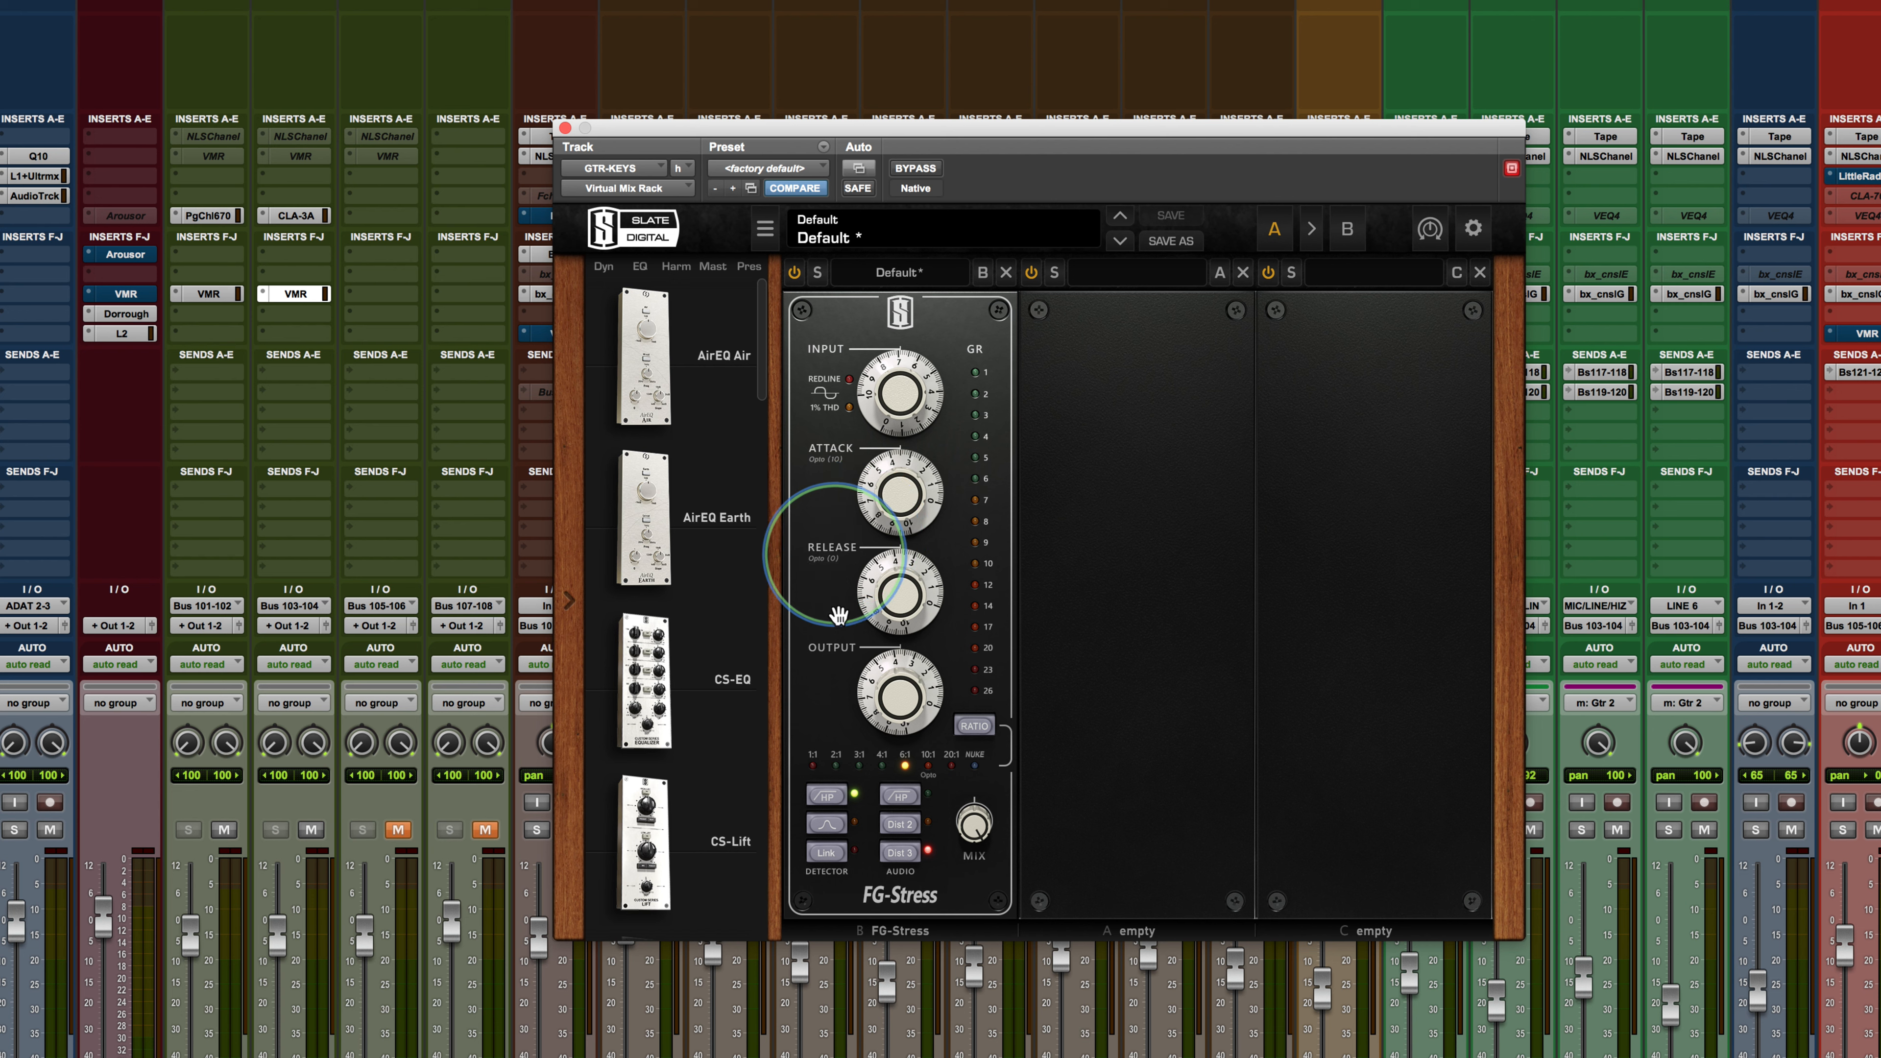
pyautogui.moveTo(888, 466); pyautogui.dragTo(888, 470)
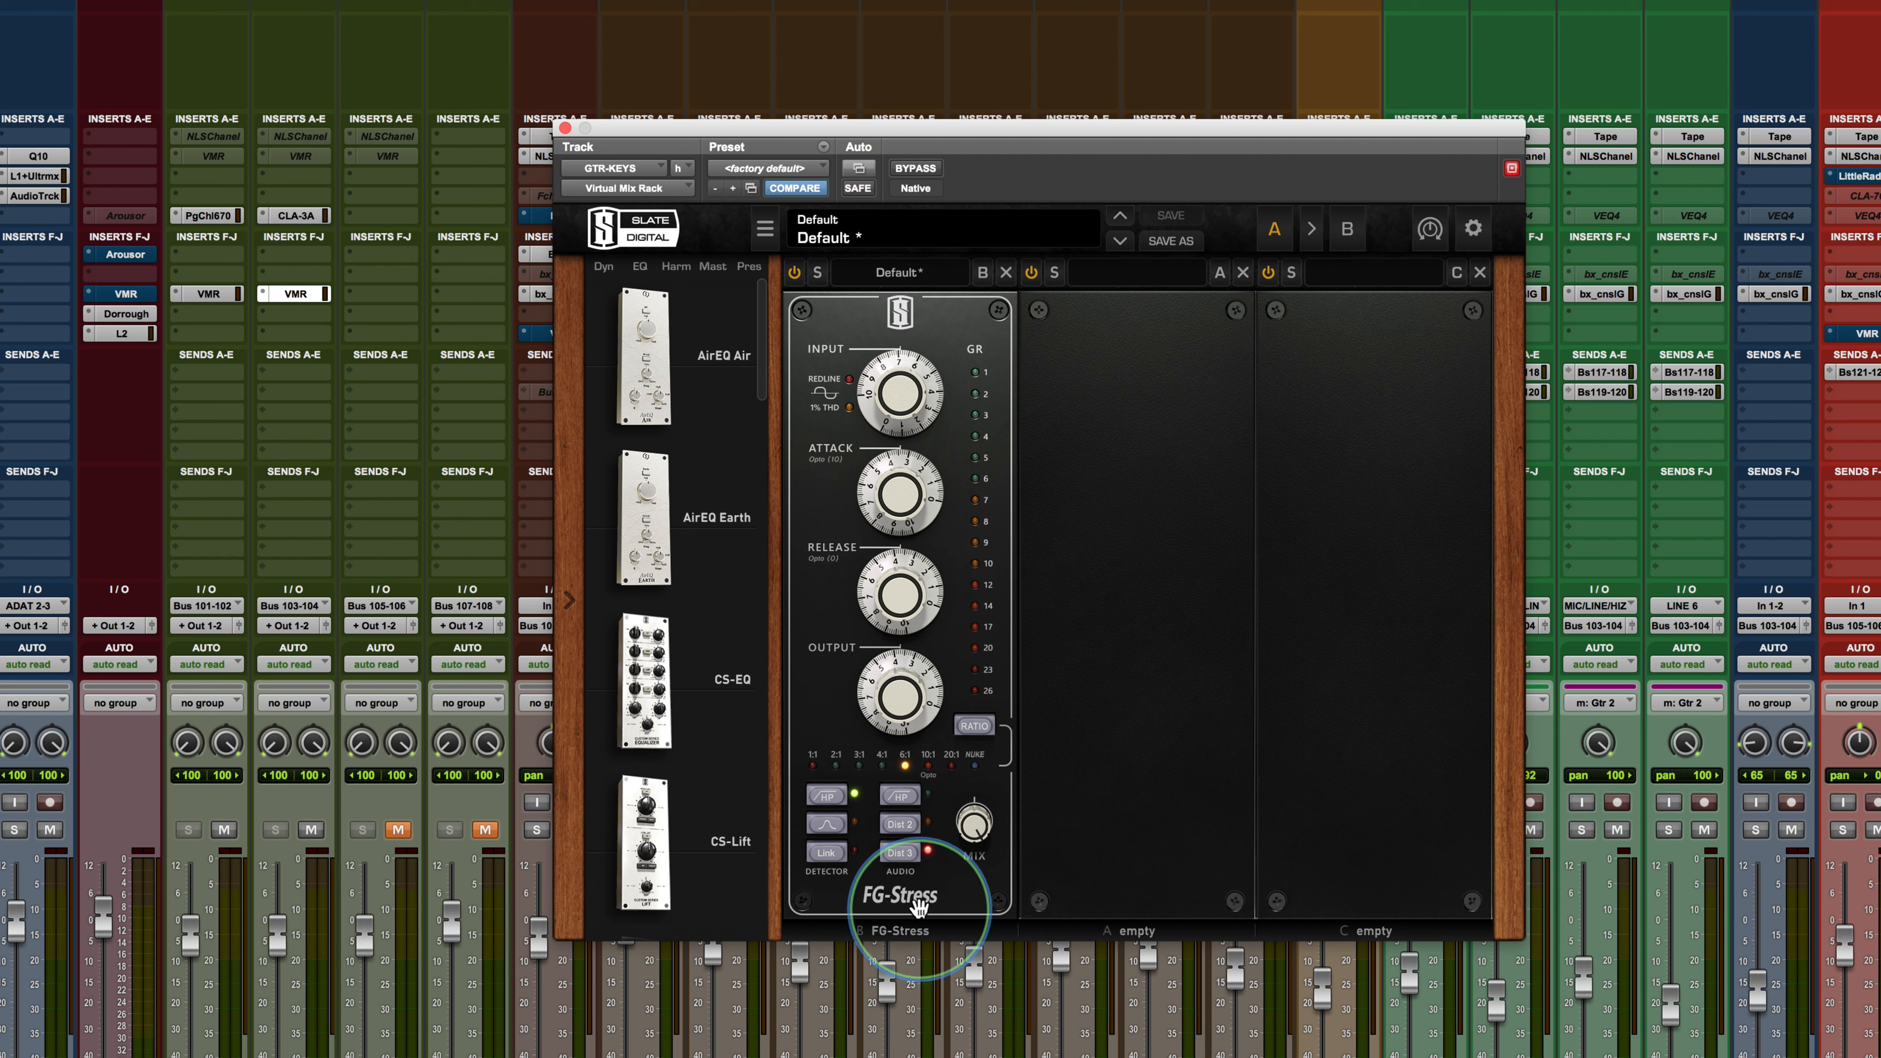
# Replace Dist 3 with Dist 2 on the GTR-KEYS FG-Stress and, during playback, adjust Input and set Output to 5.60
pyautogui.click(899, 853)
pyautogui.click(900, 826)
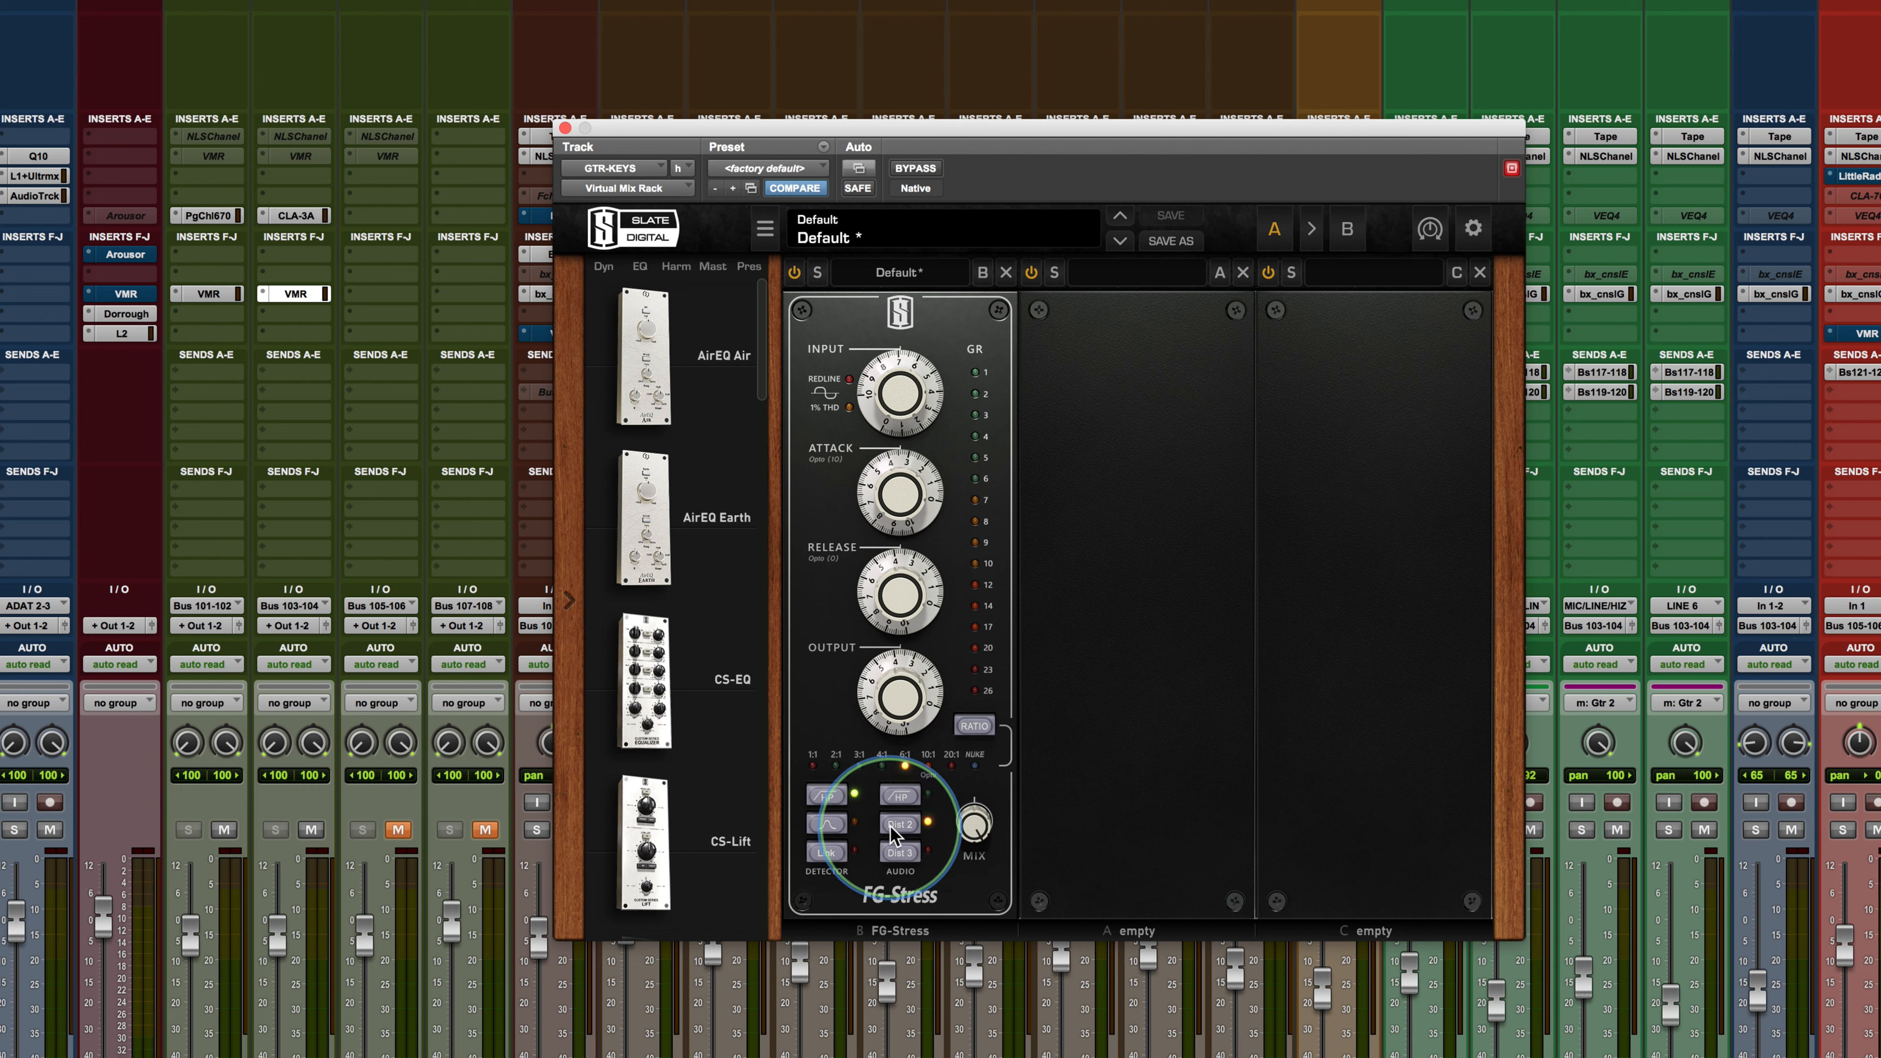
pyautogui.press('space')
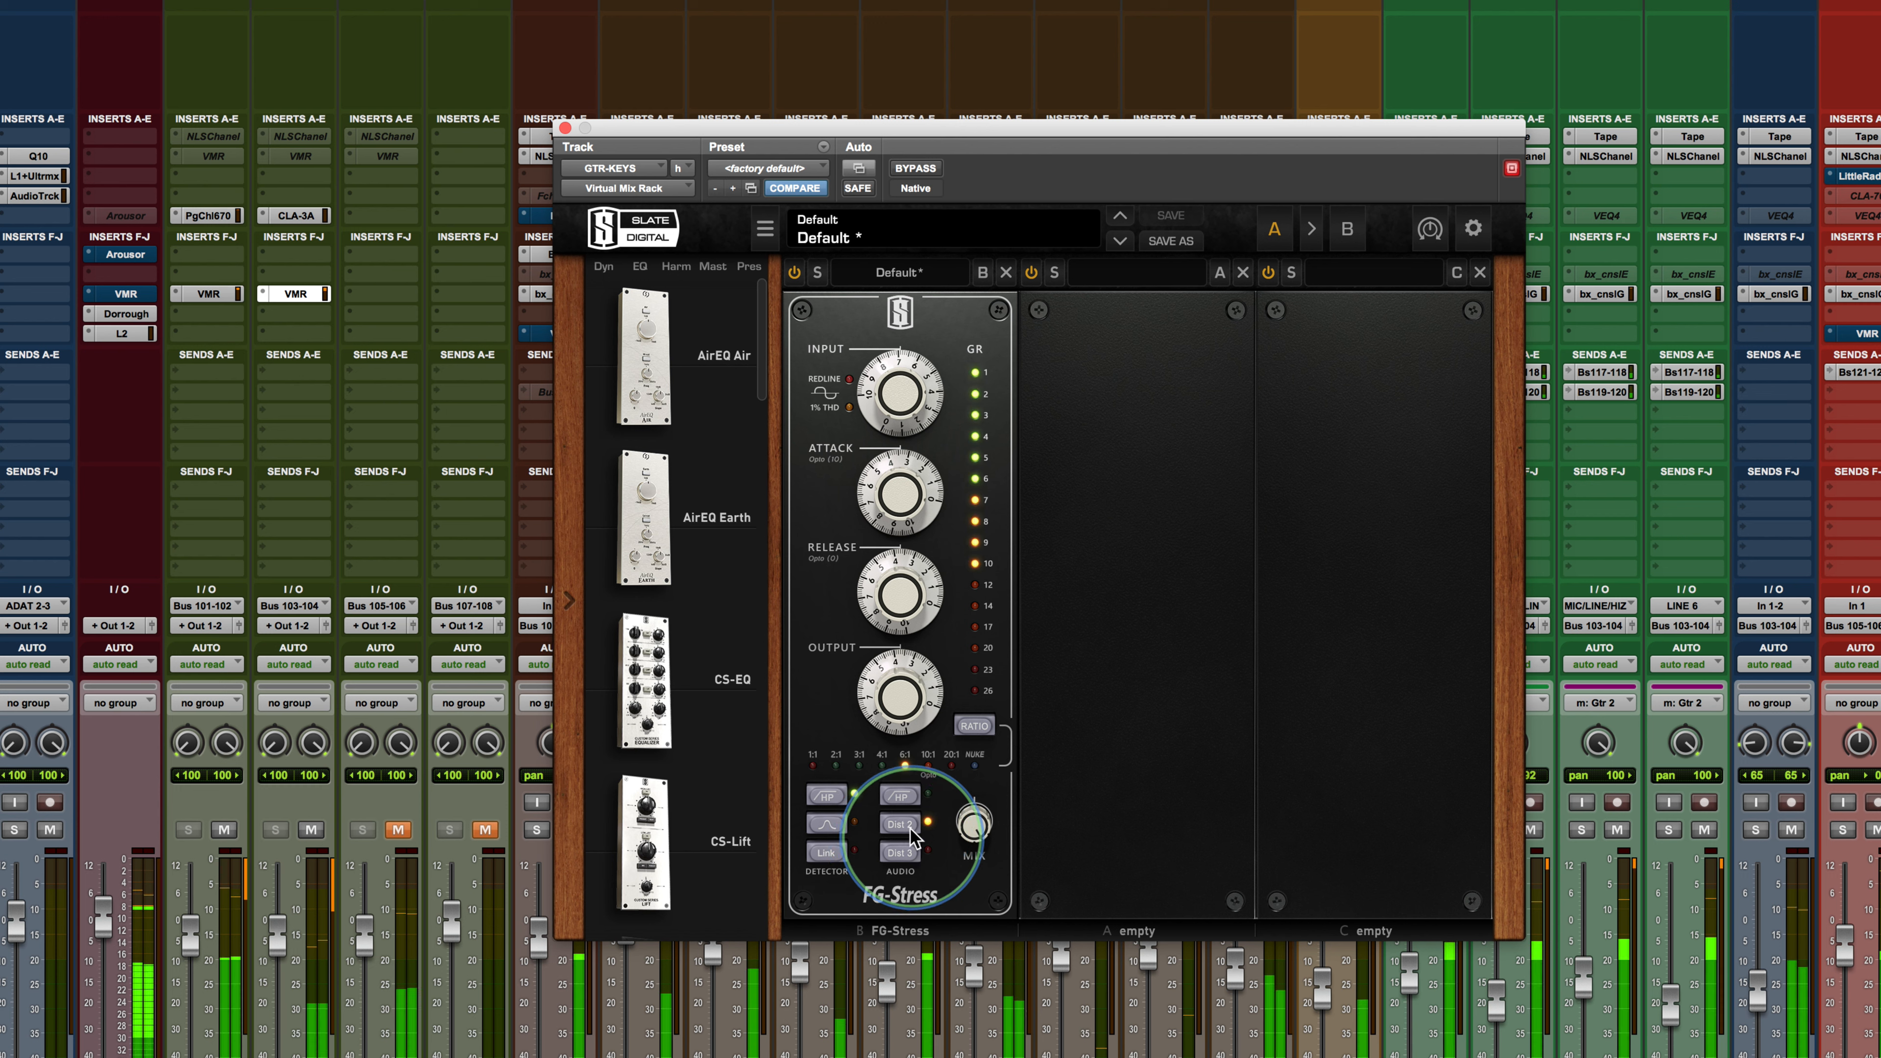
pyautogui.moveTo(869, 378); pyautogui.dragTo(874, 406)
pyautogui.moveTo(874, 712); pyautogui.dragTo(870, 693)
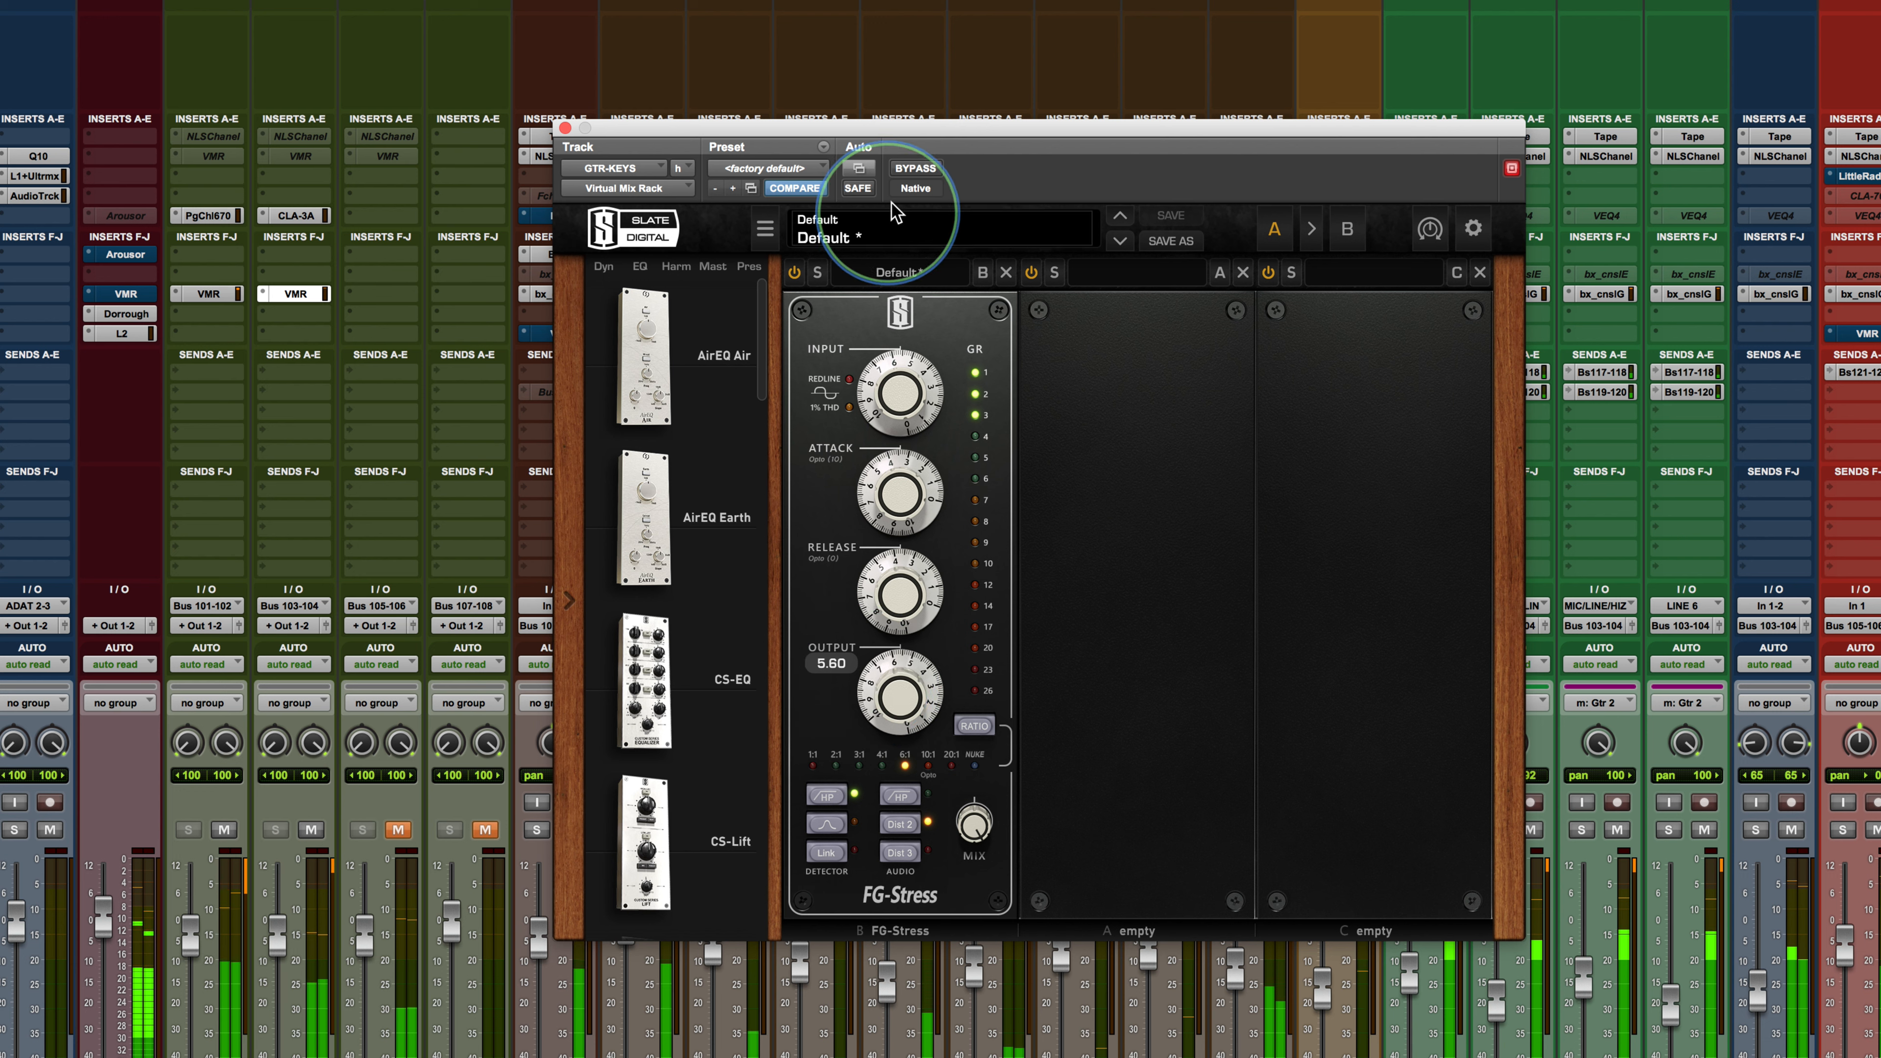
# Level-match the GTR-KEYS rack against bypass during playback, settling the FG-Stress Output at 5.70
pyautogui.click(918, 172)
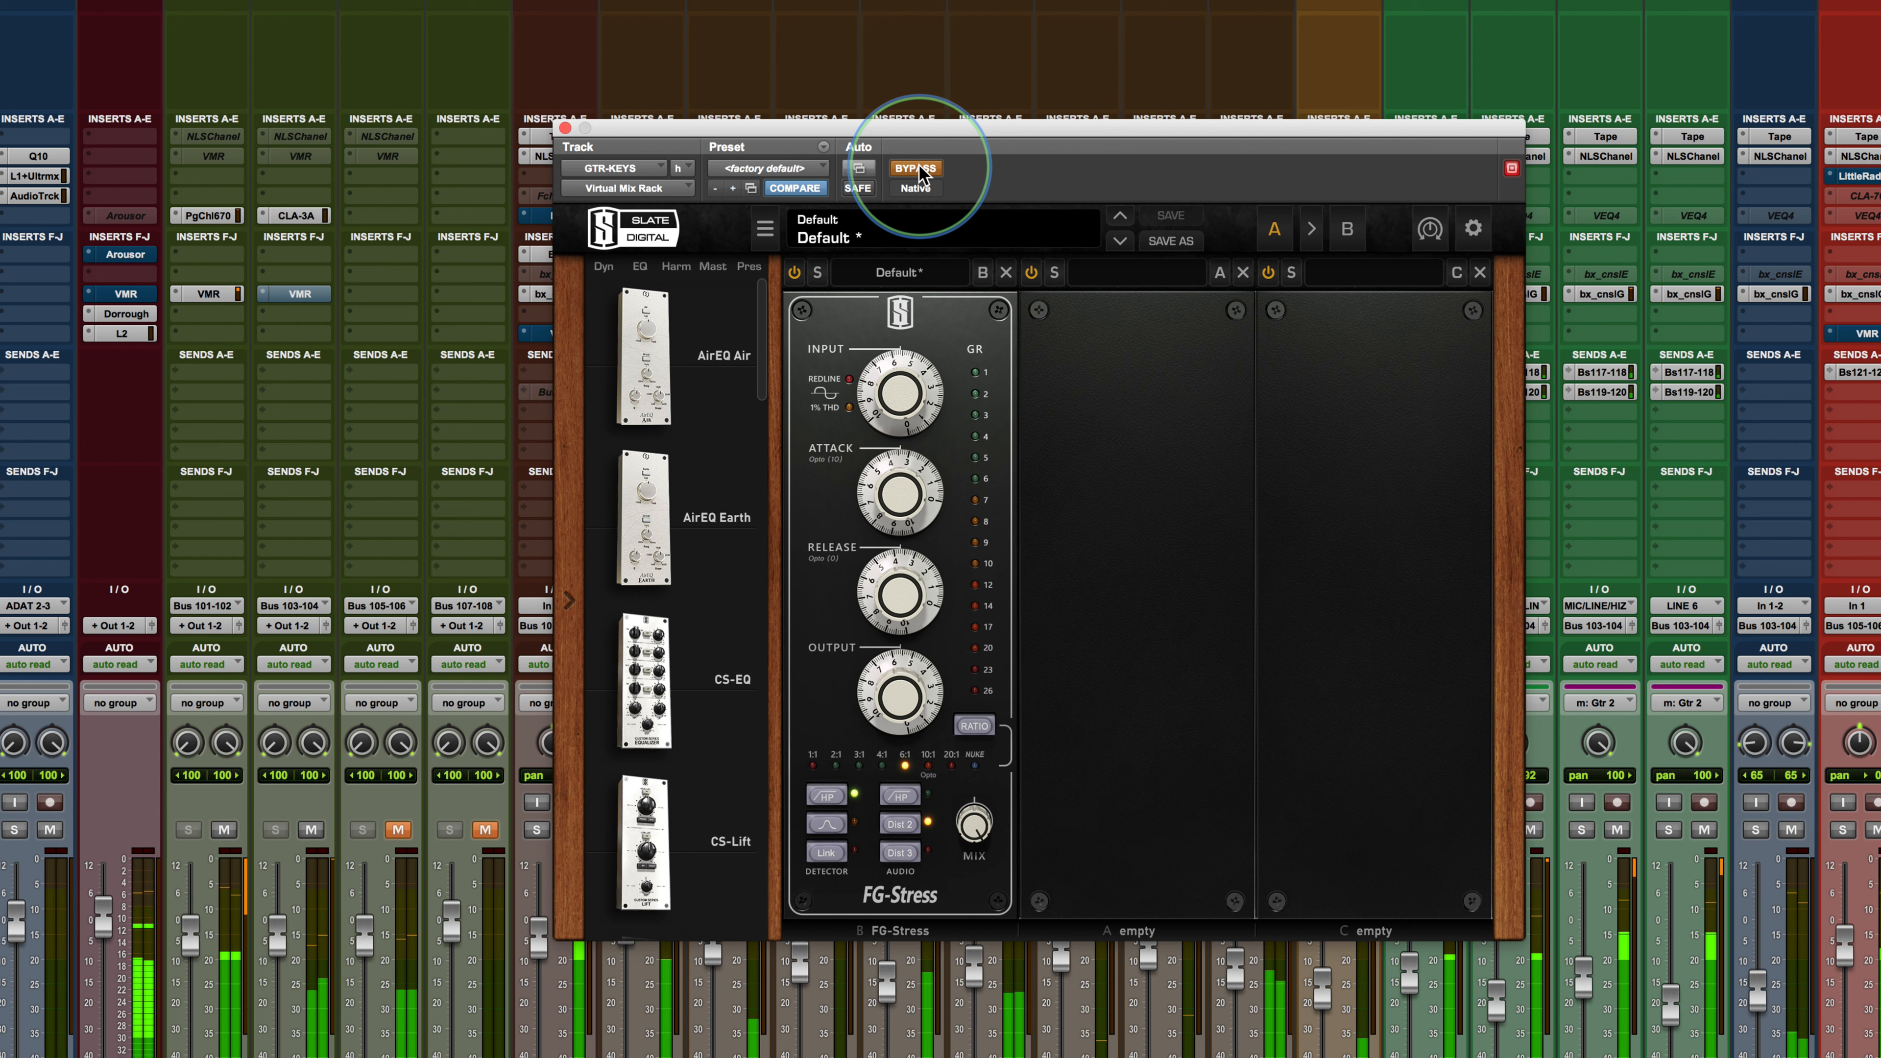
pyautogui.click(919, 172)
pyautogui.click(874, 717)
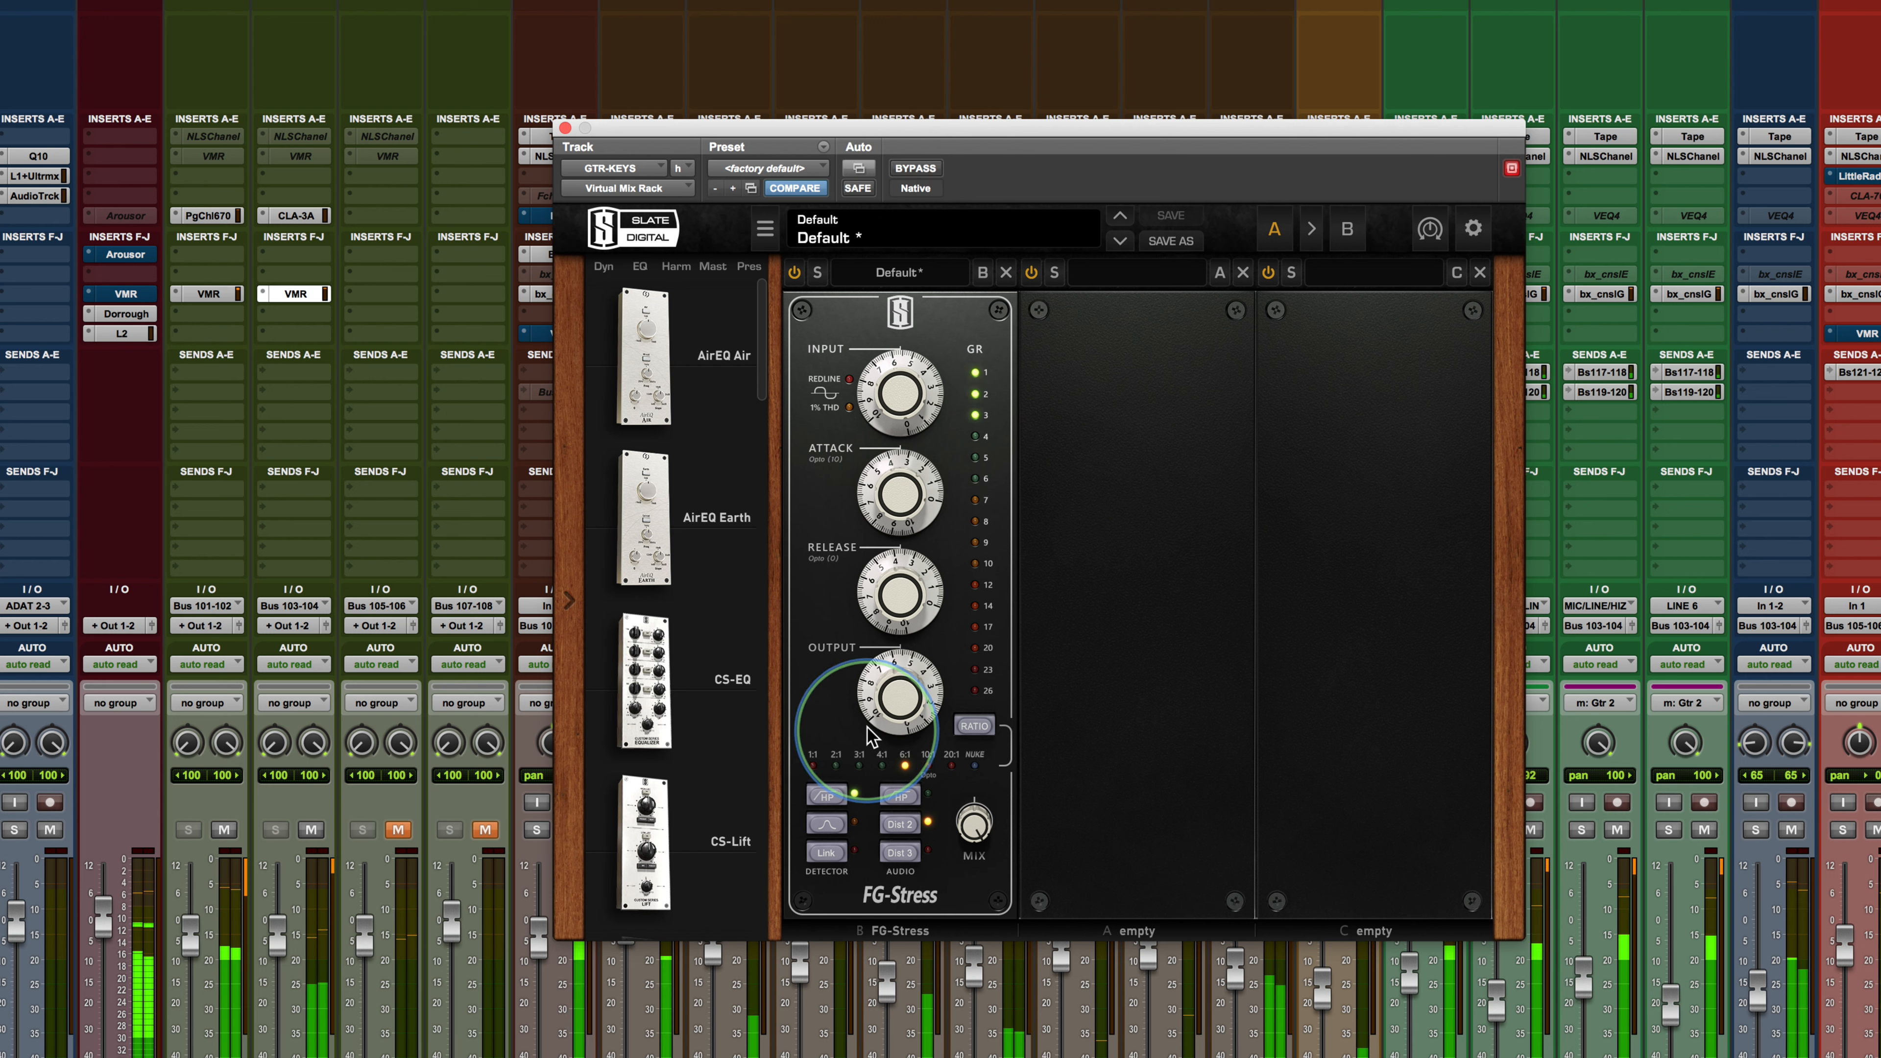
pyautogui.moveTo(874, 717); pyautogui.dragTo(865, 704)
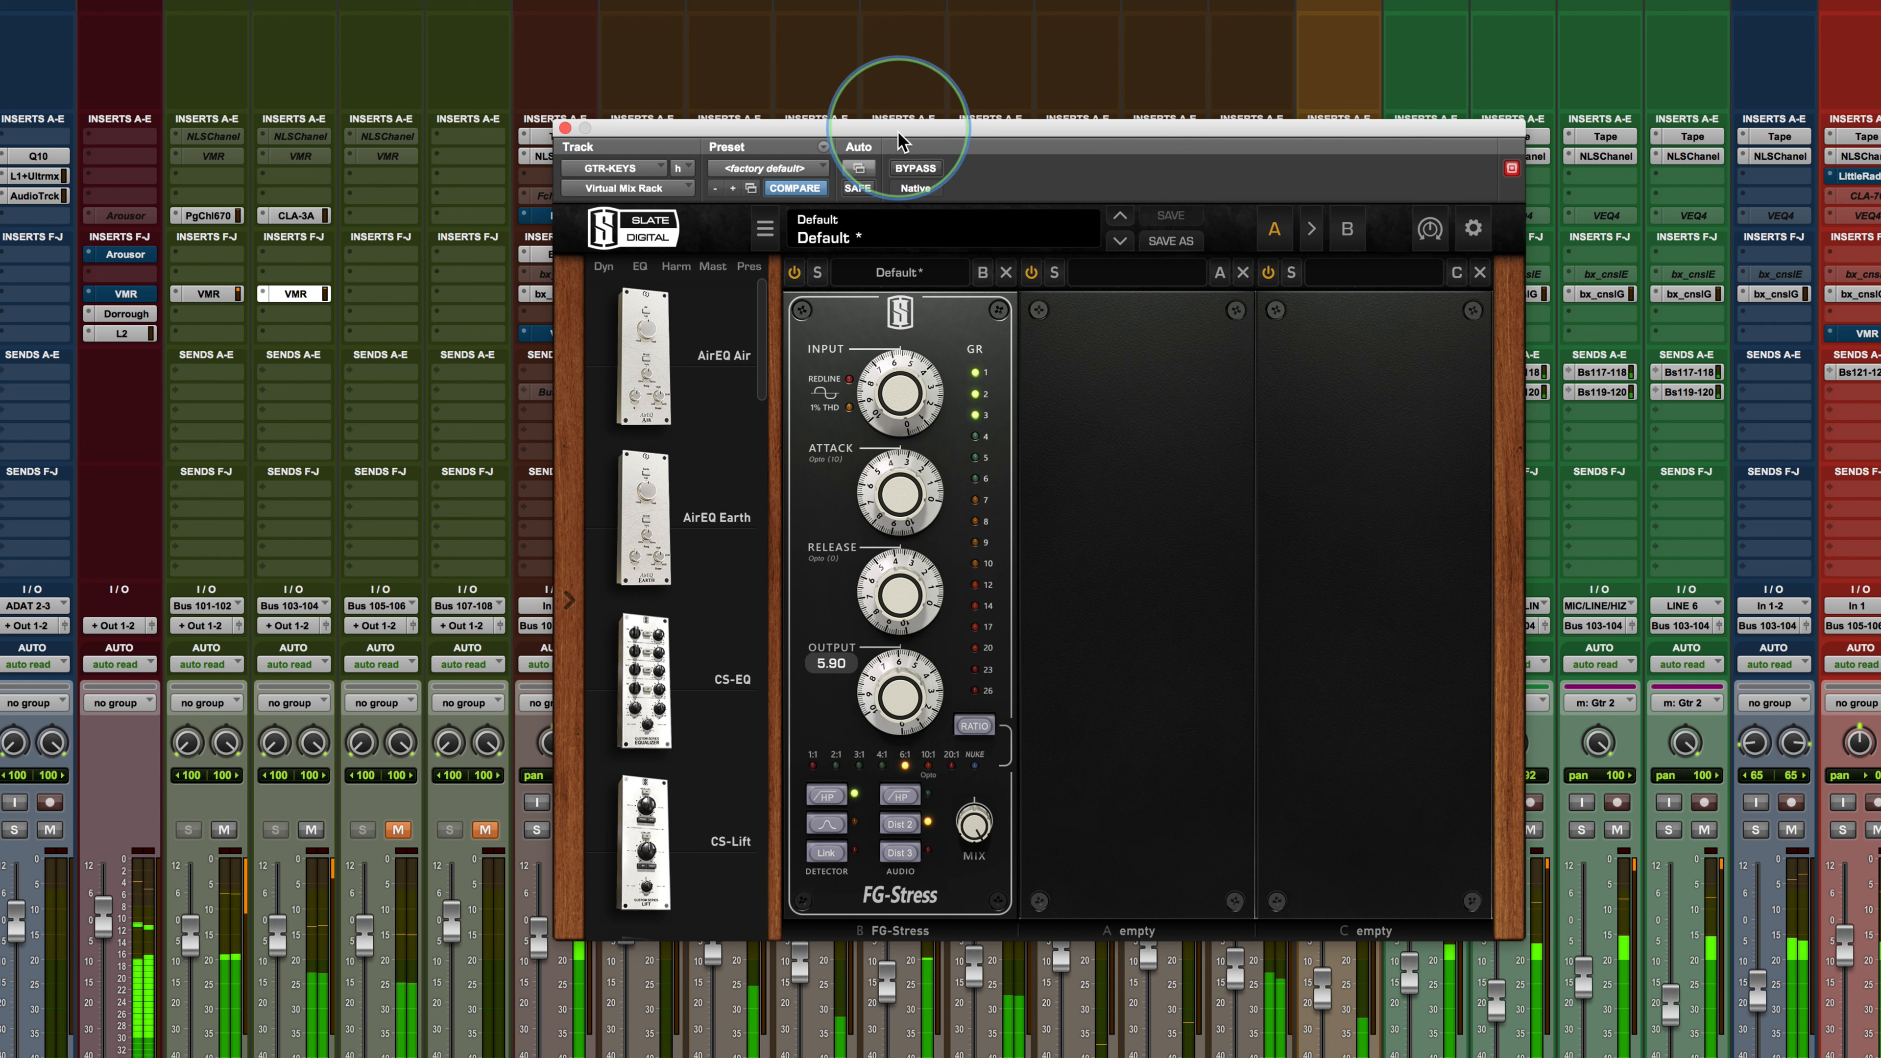
pyautogui.click(917, 169)
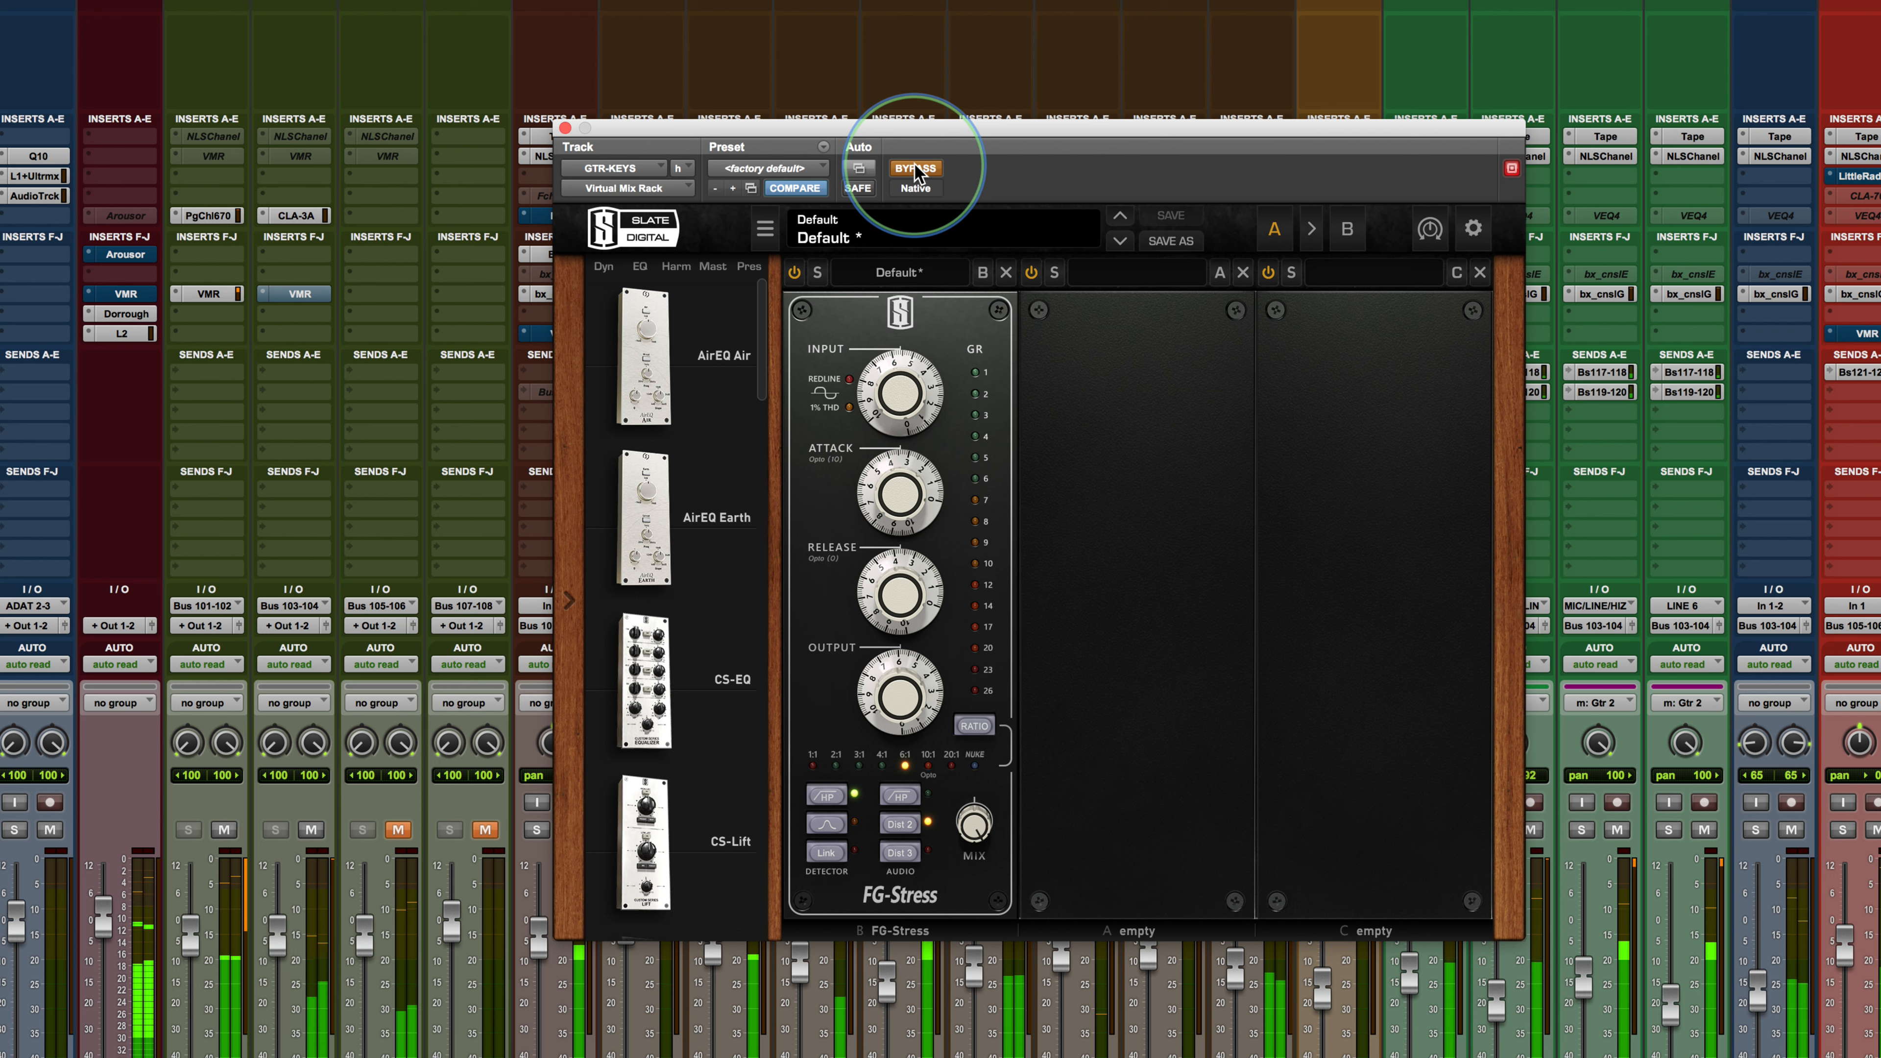
pyautogui.click(917, 169)
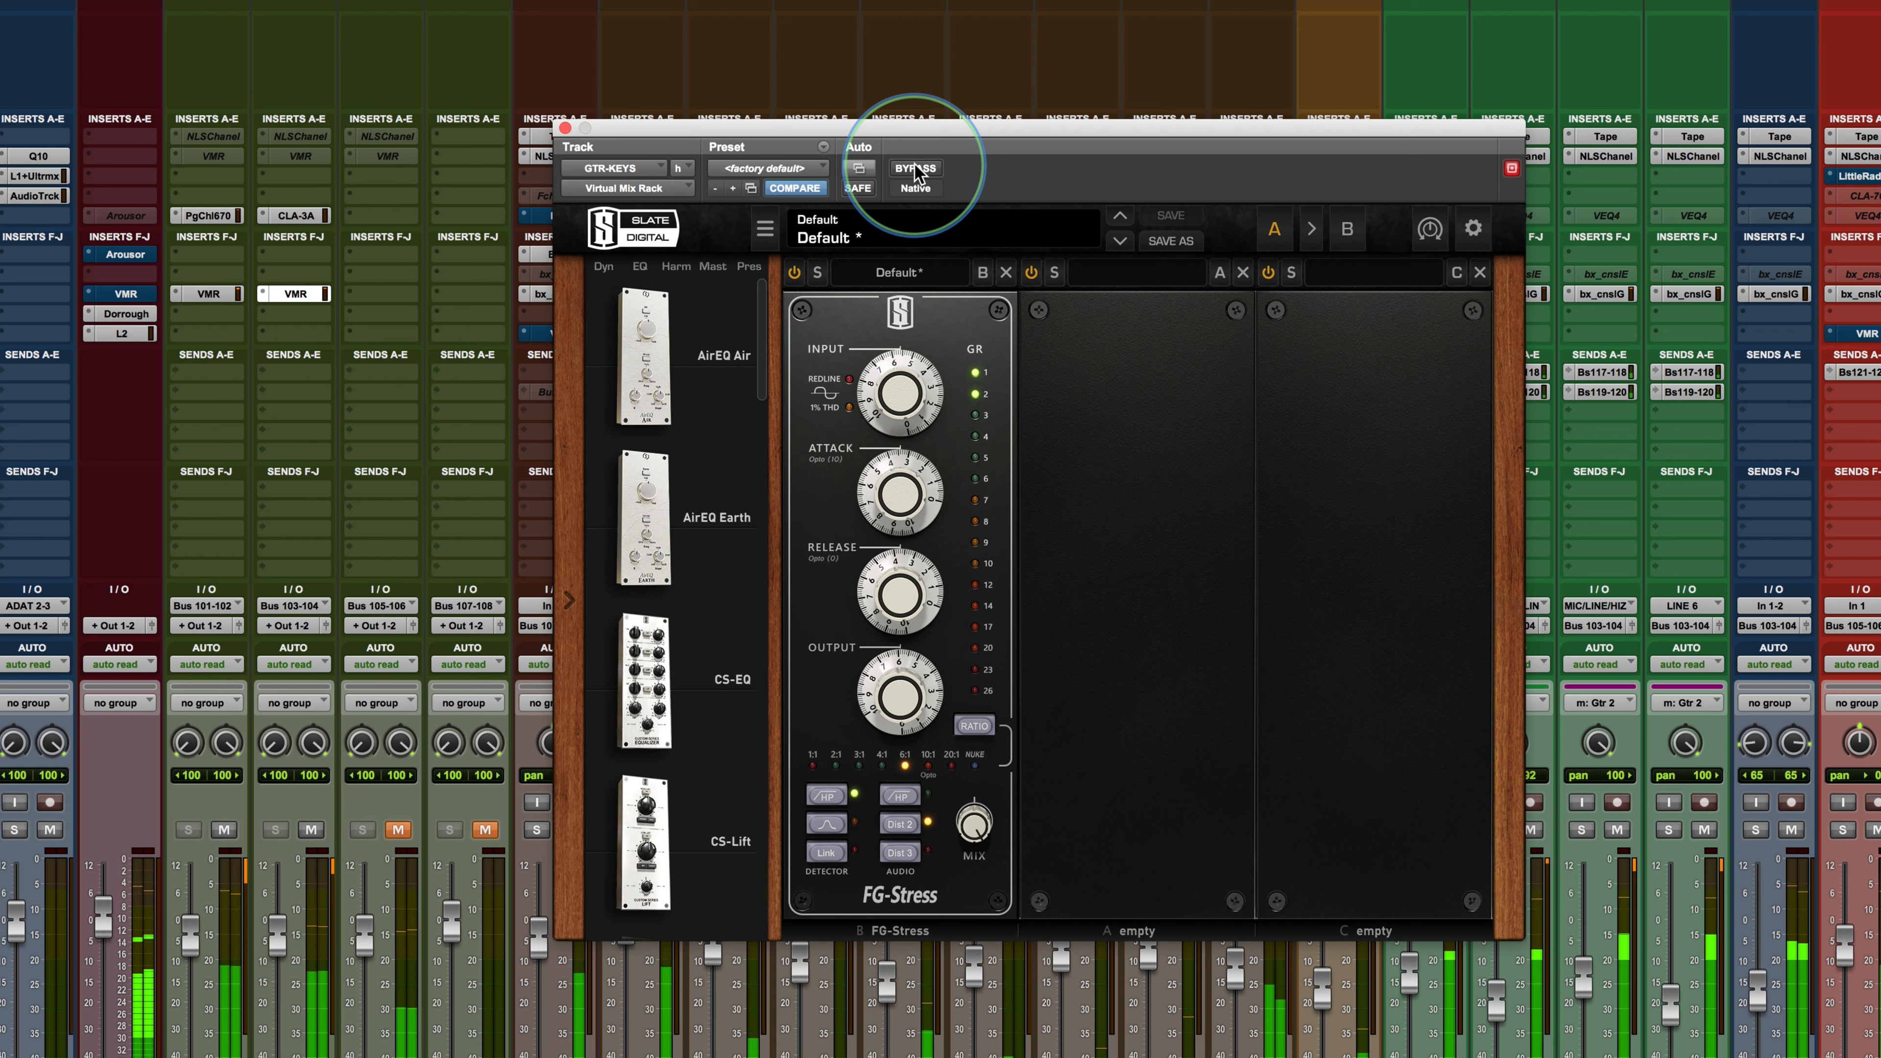
pyautogui.click(917, 170)
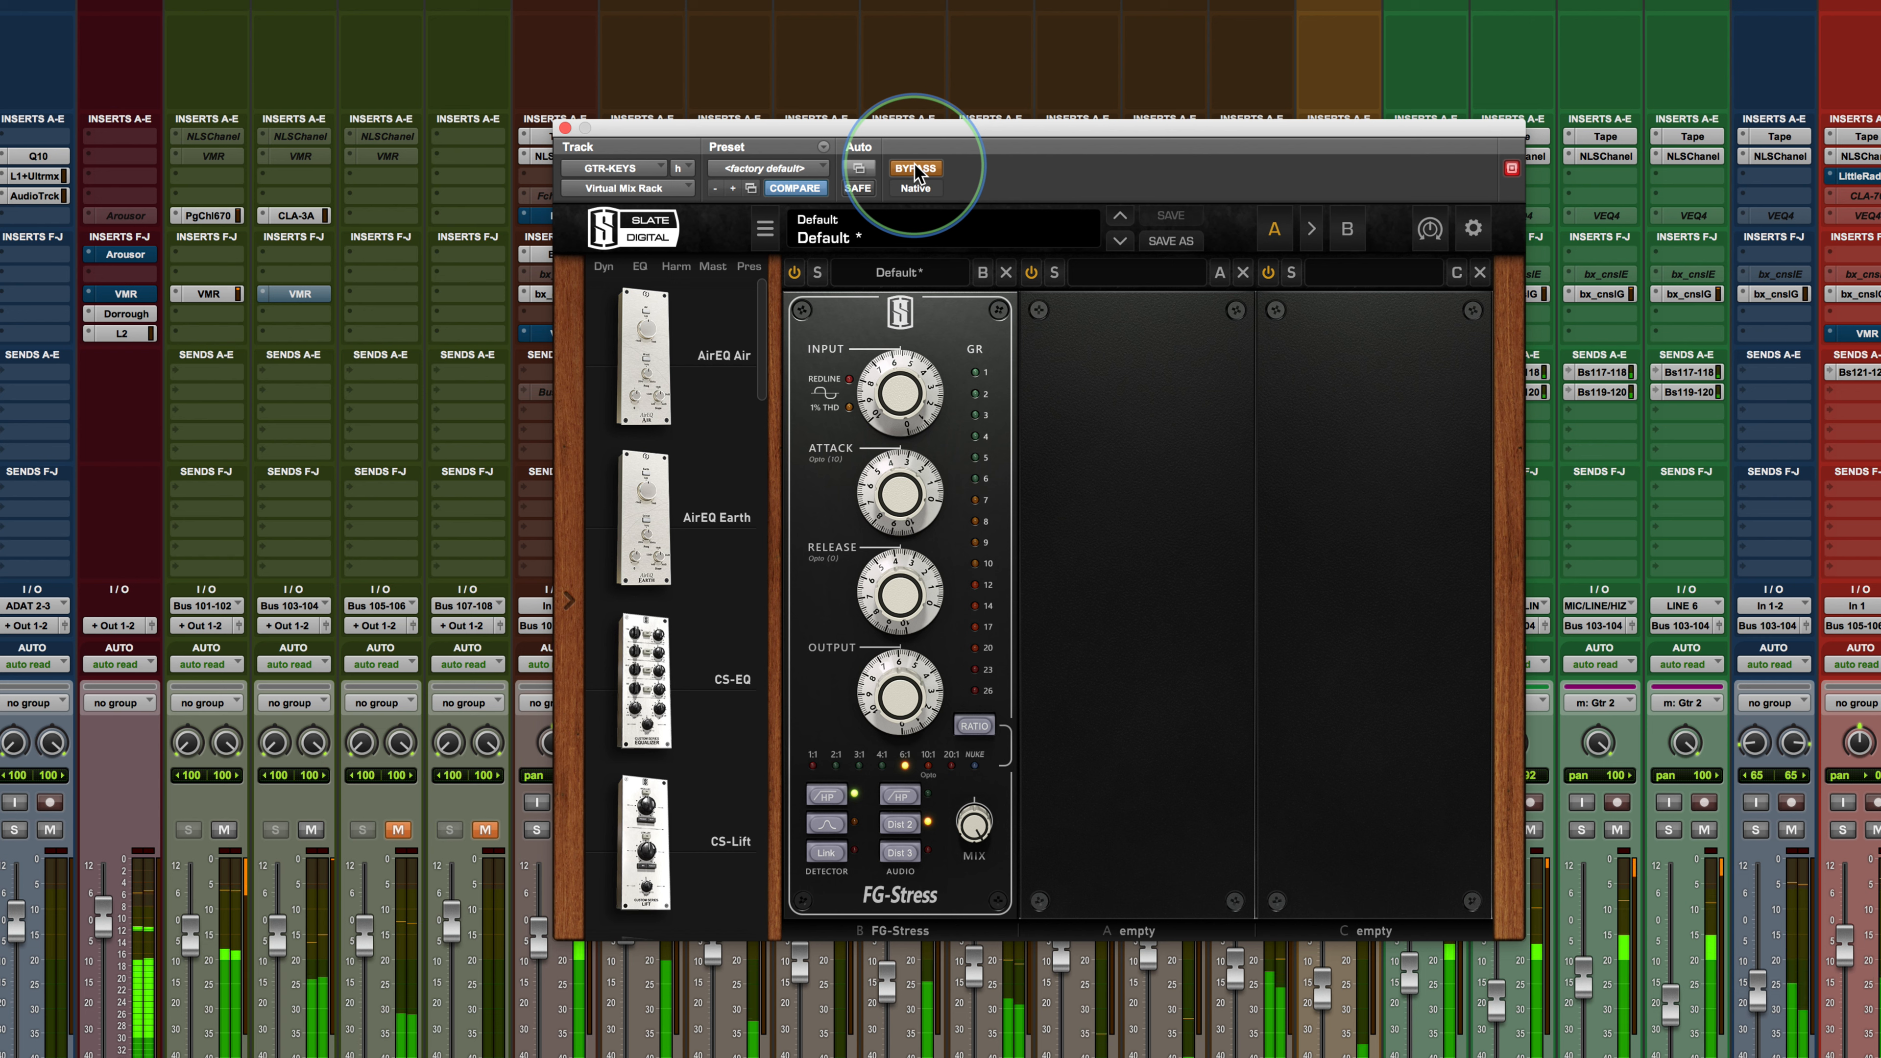
pyautogui.click(917, 169)
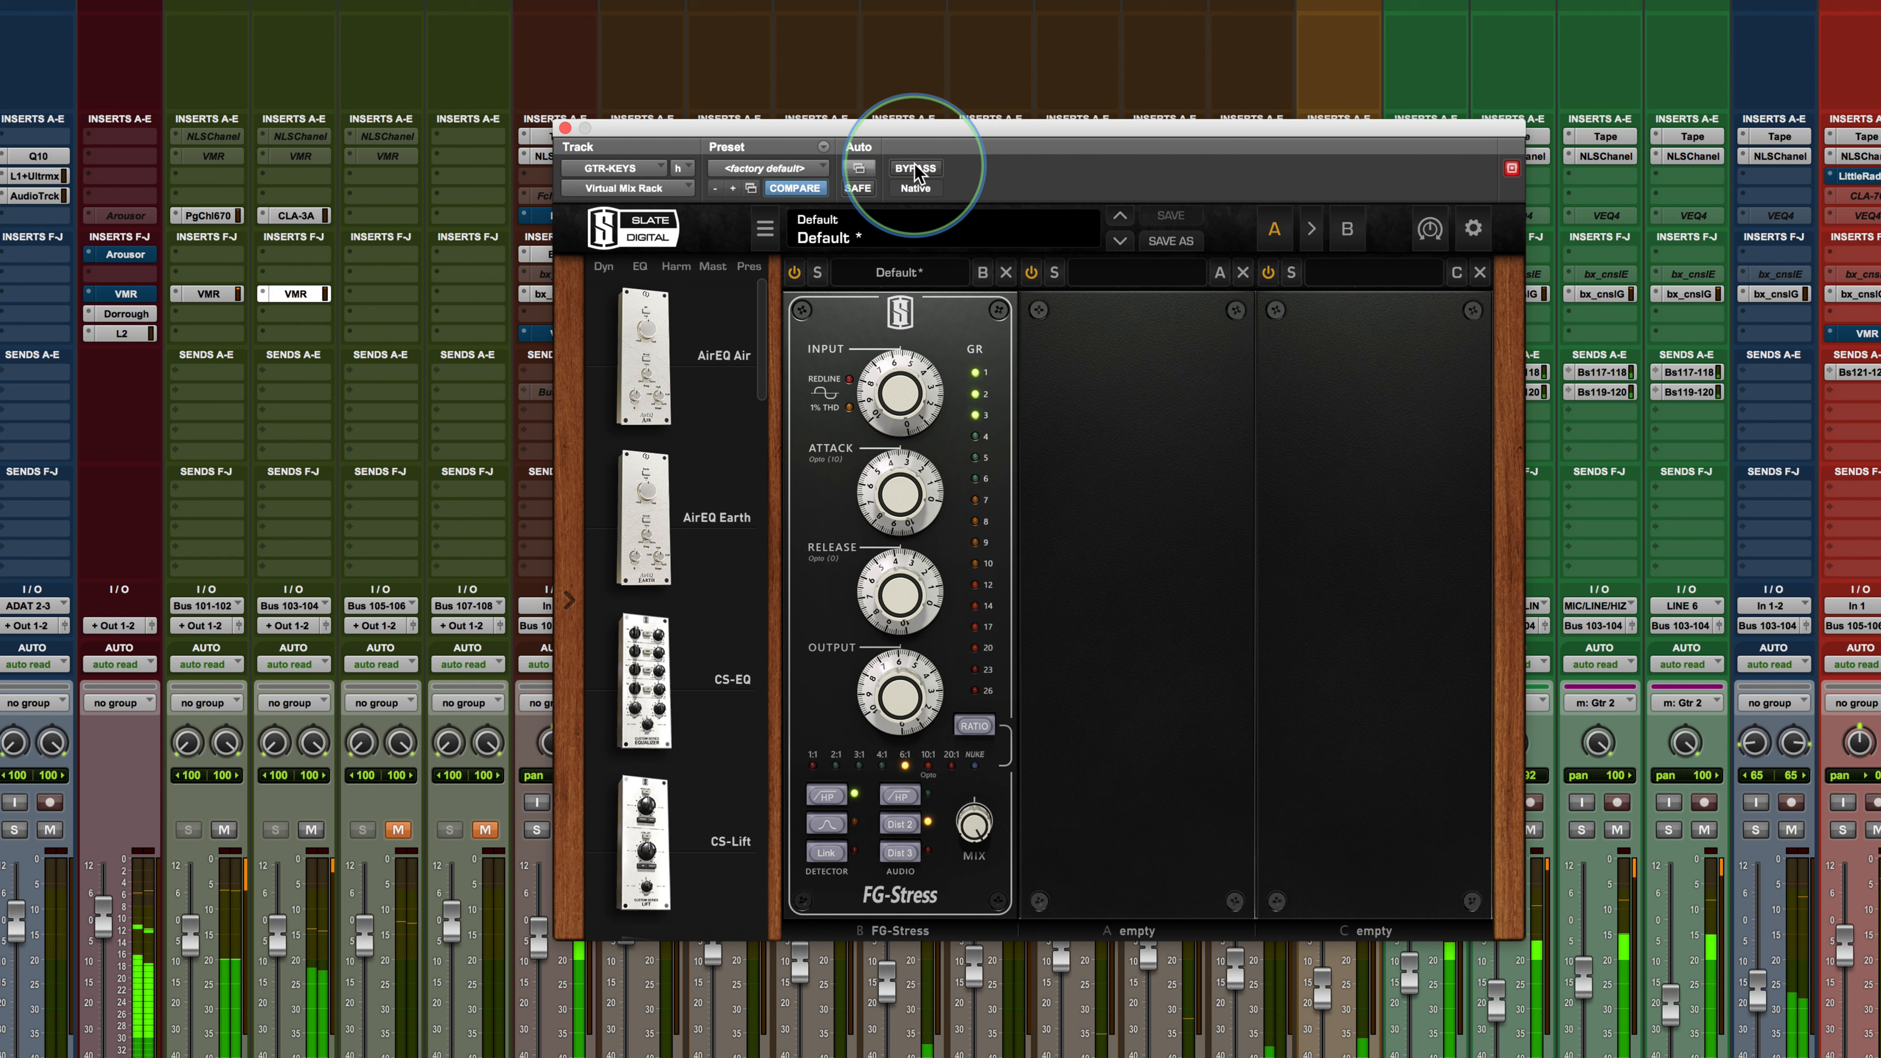
pyautogui.moveTo(889, 671); pyautogui.dragTo(887, 671)
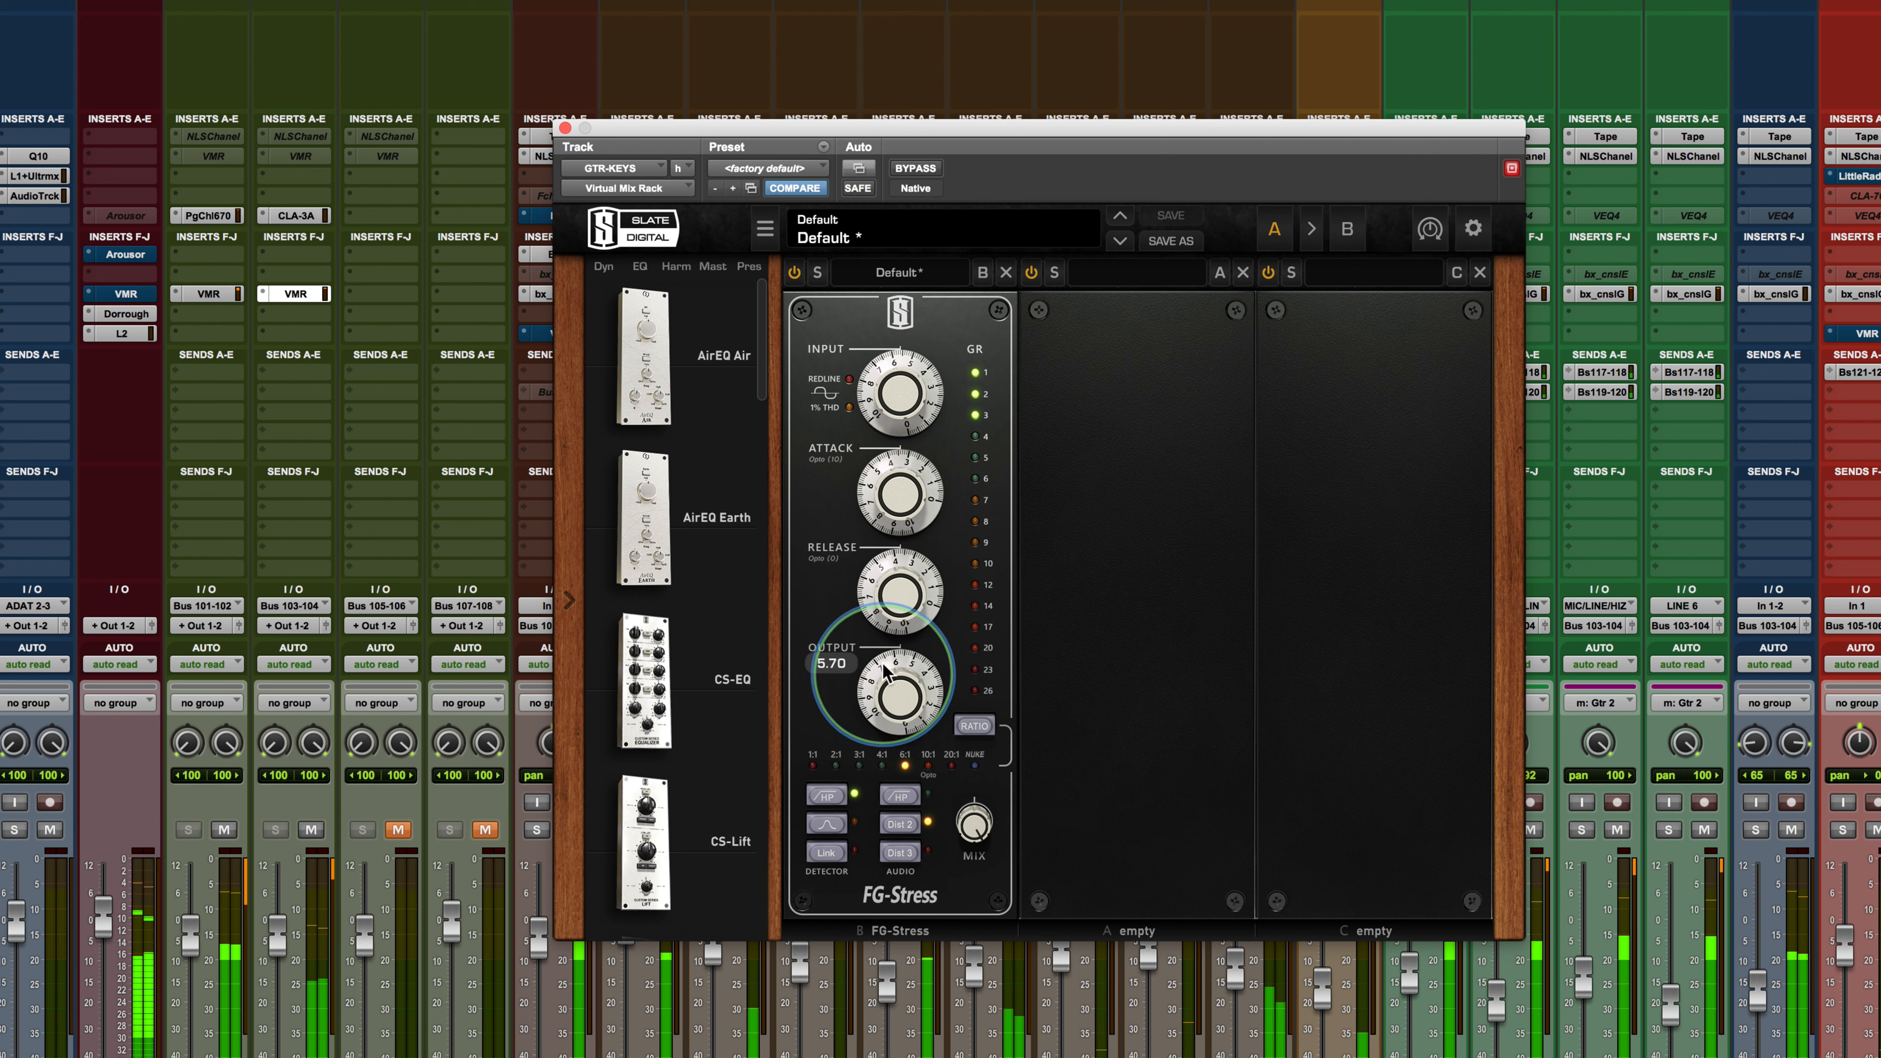
pyautogui.click(916, 169)
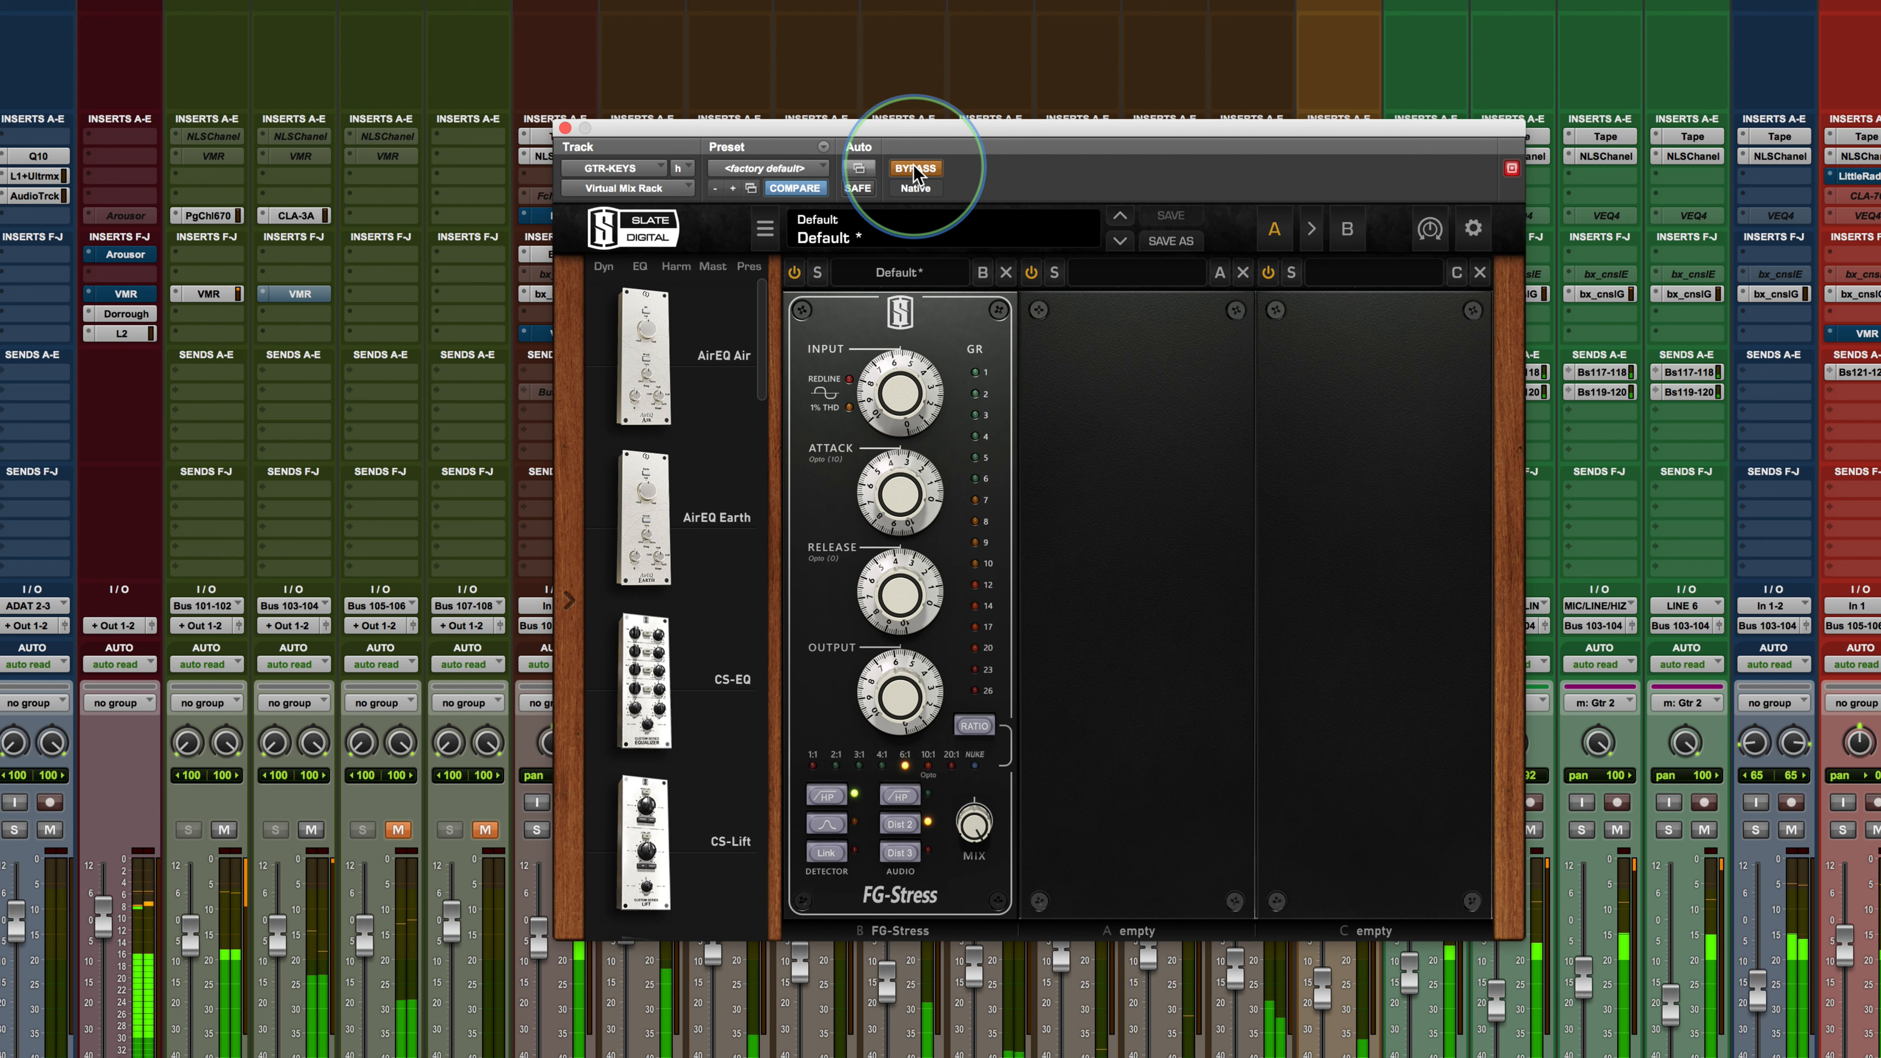
pyautogui.click(916, 169)
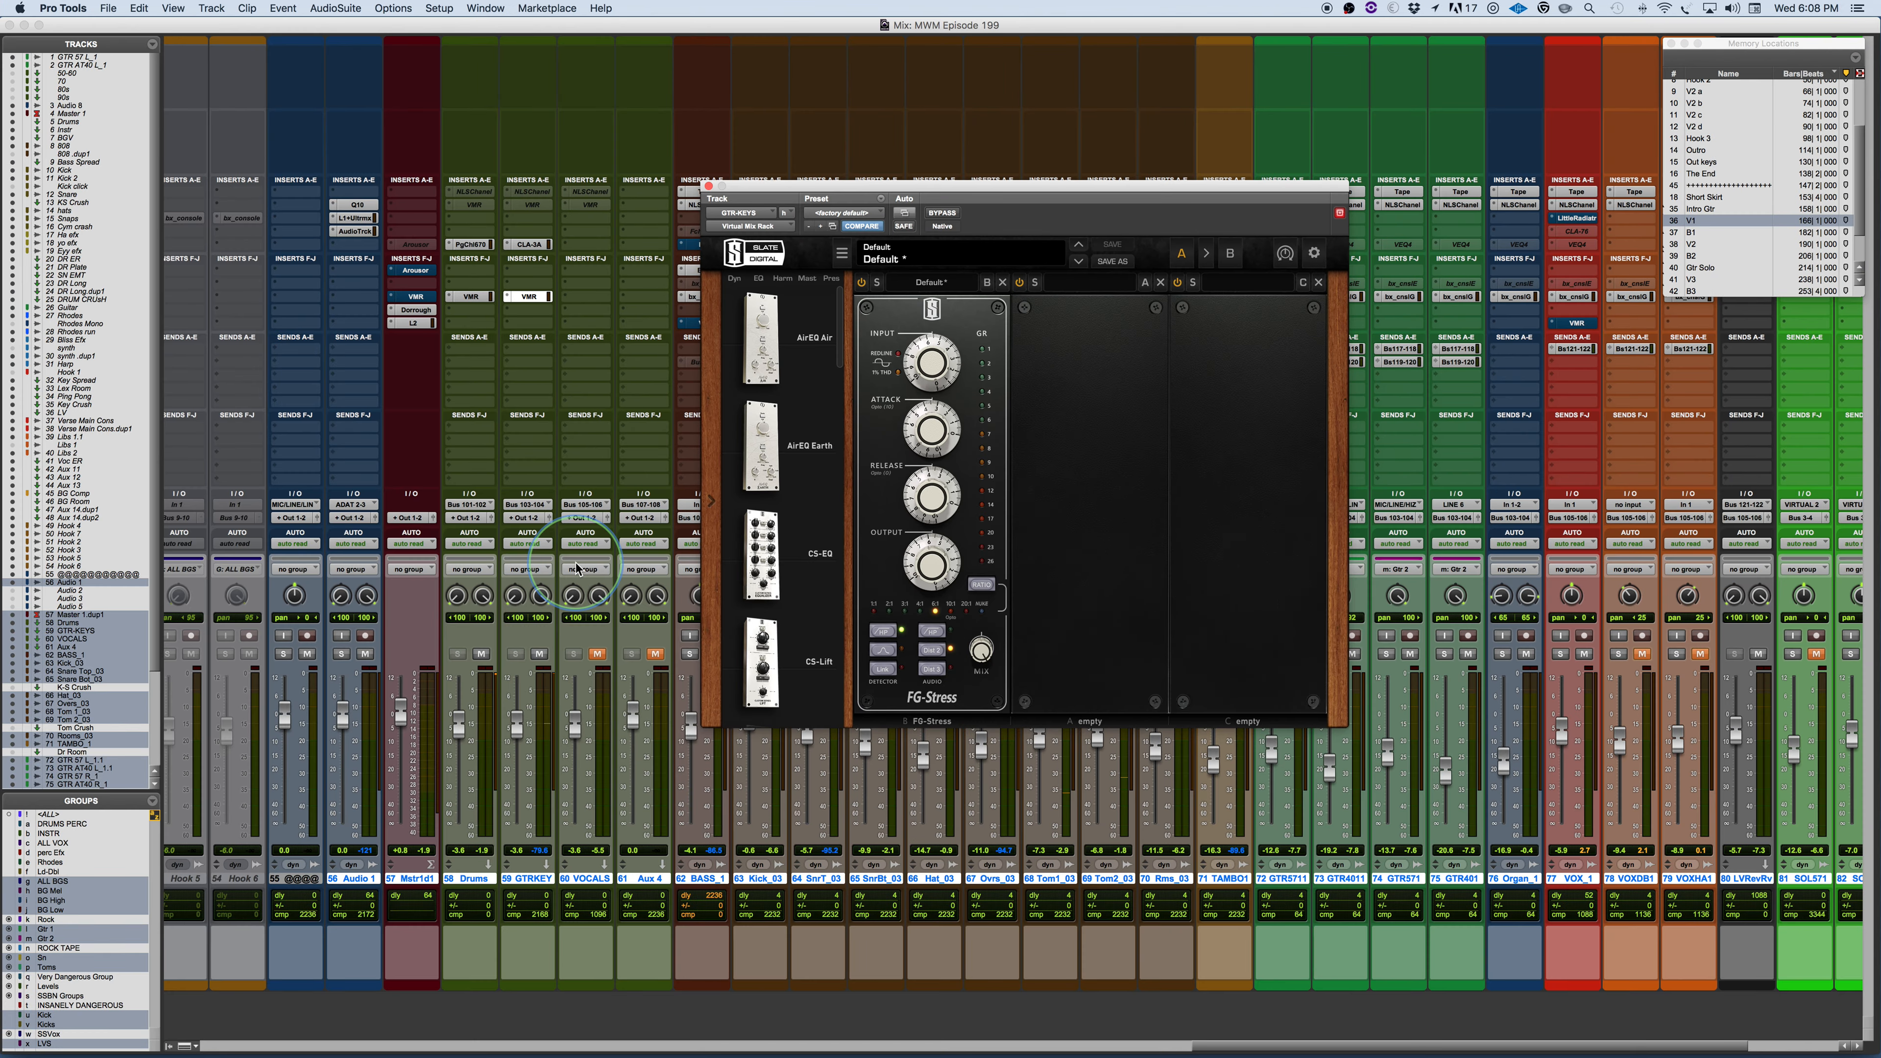
# Solo the BASS_1 track and open its Virtual Mix Rack with the FG-Stress active
pyautogui.moveTo(889, 187); pyautogui.dragTo(833, 319)
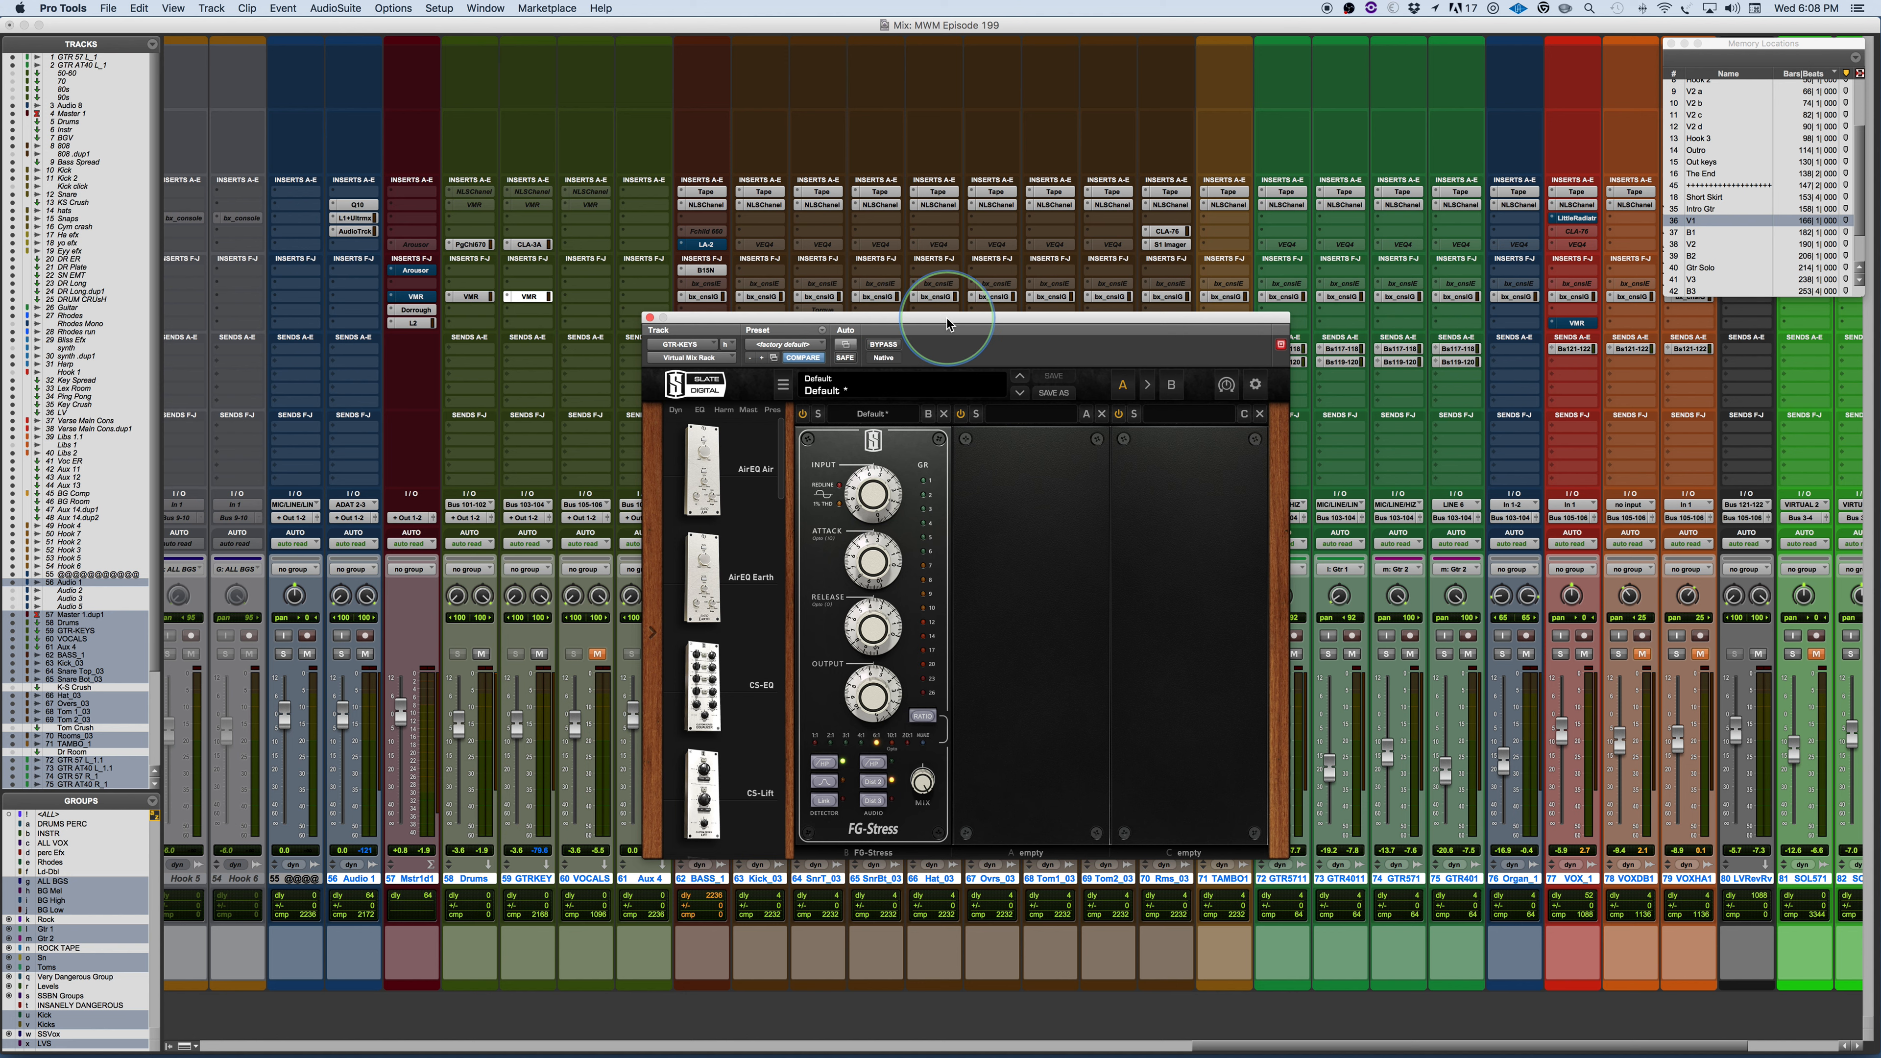
pyautogui.moveTo(946, 318); pyautogui.dragTo(1116, 186)
pyautogui.click(696, 652)
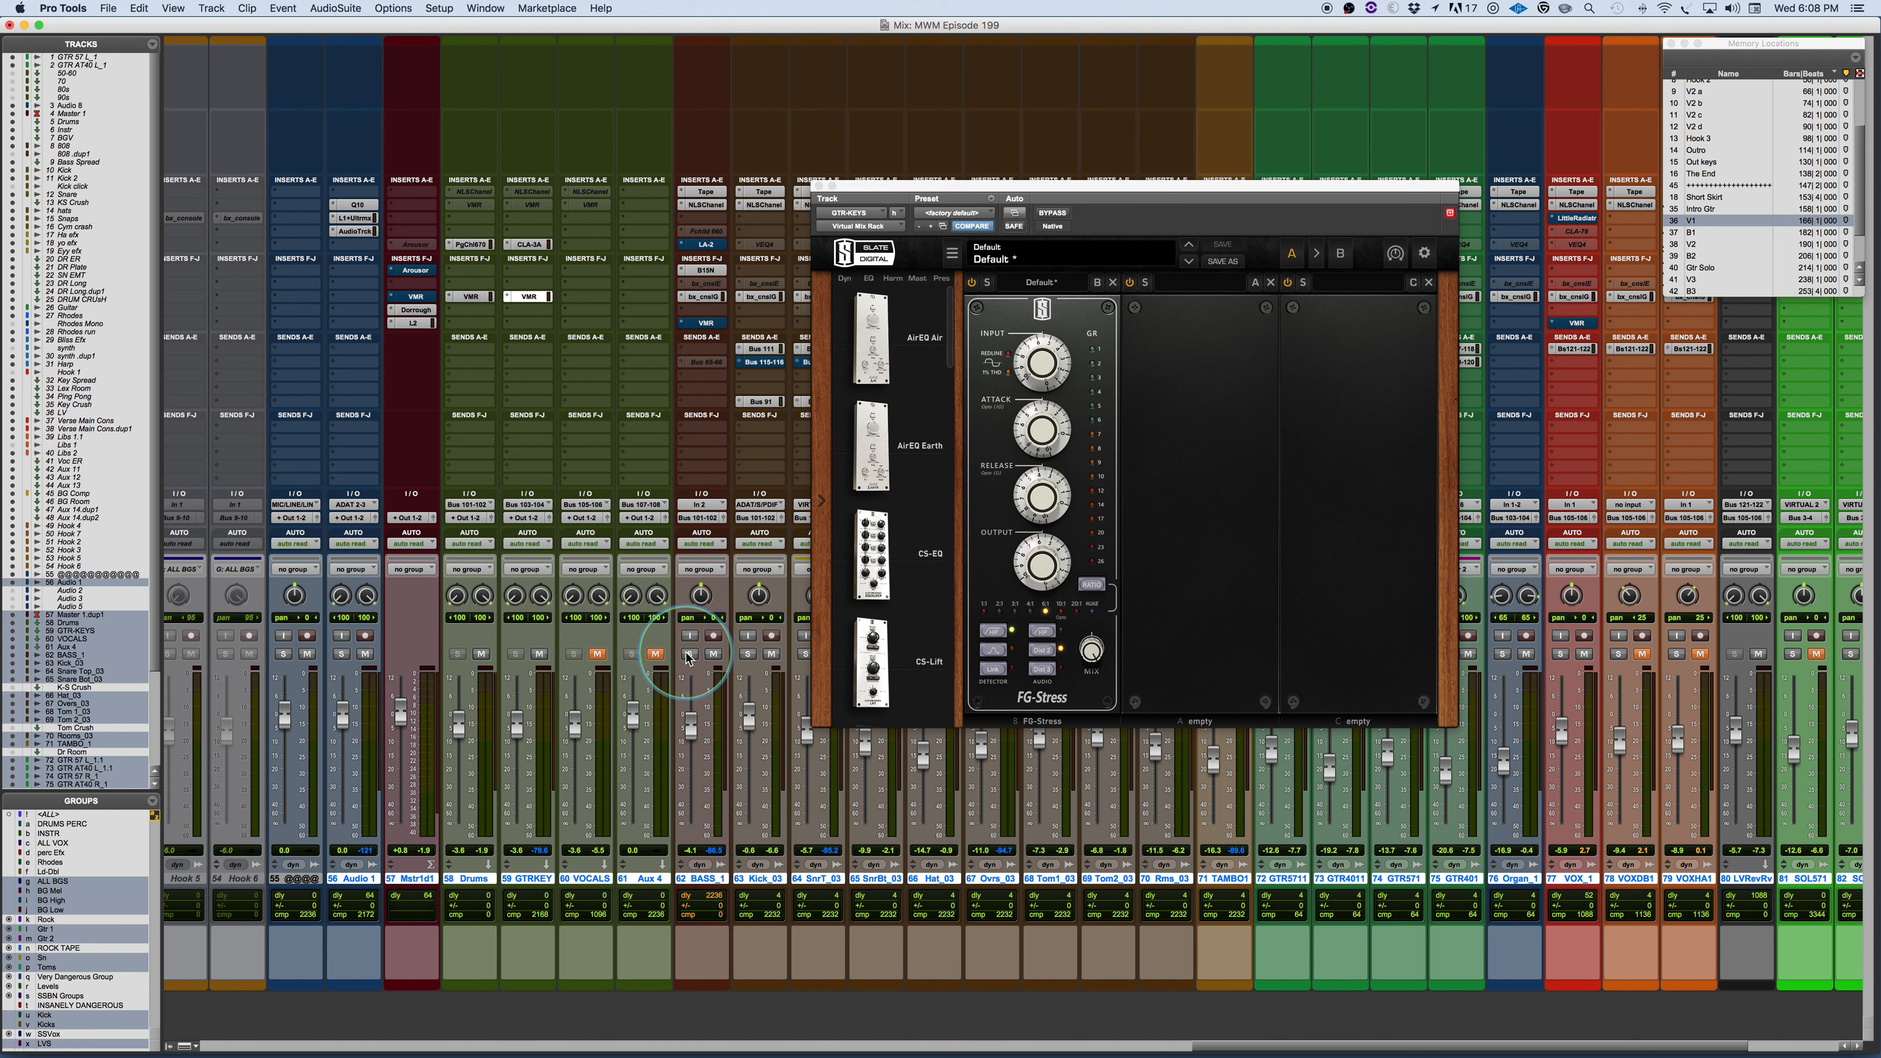
pyautogui.click(703, 324)
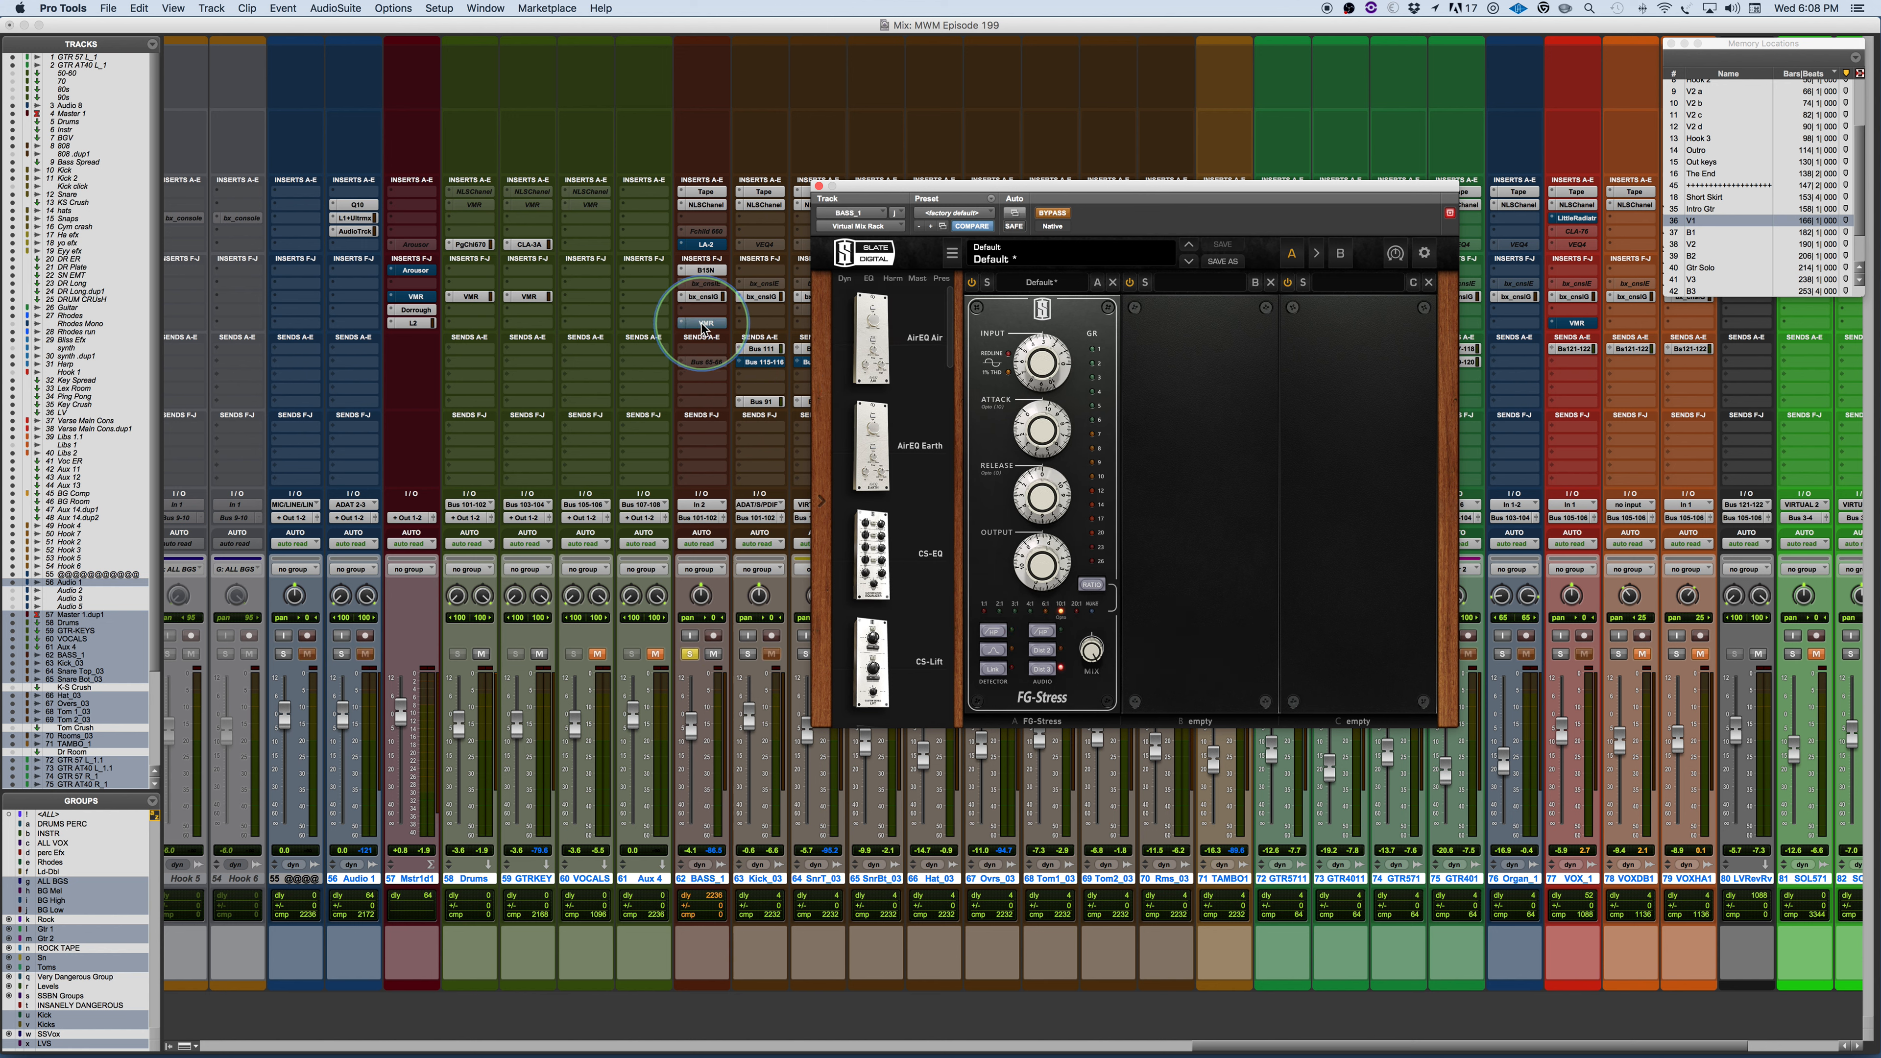
pyautogui.moveTo(1167, 185); pyautogui.dragTo(1043, 212)
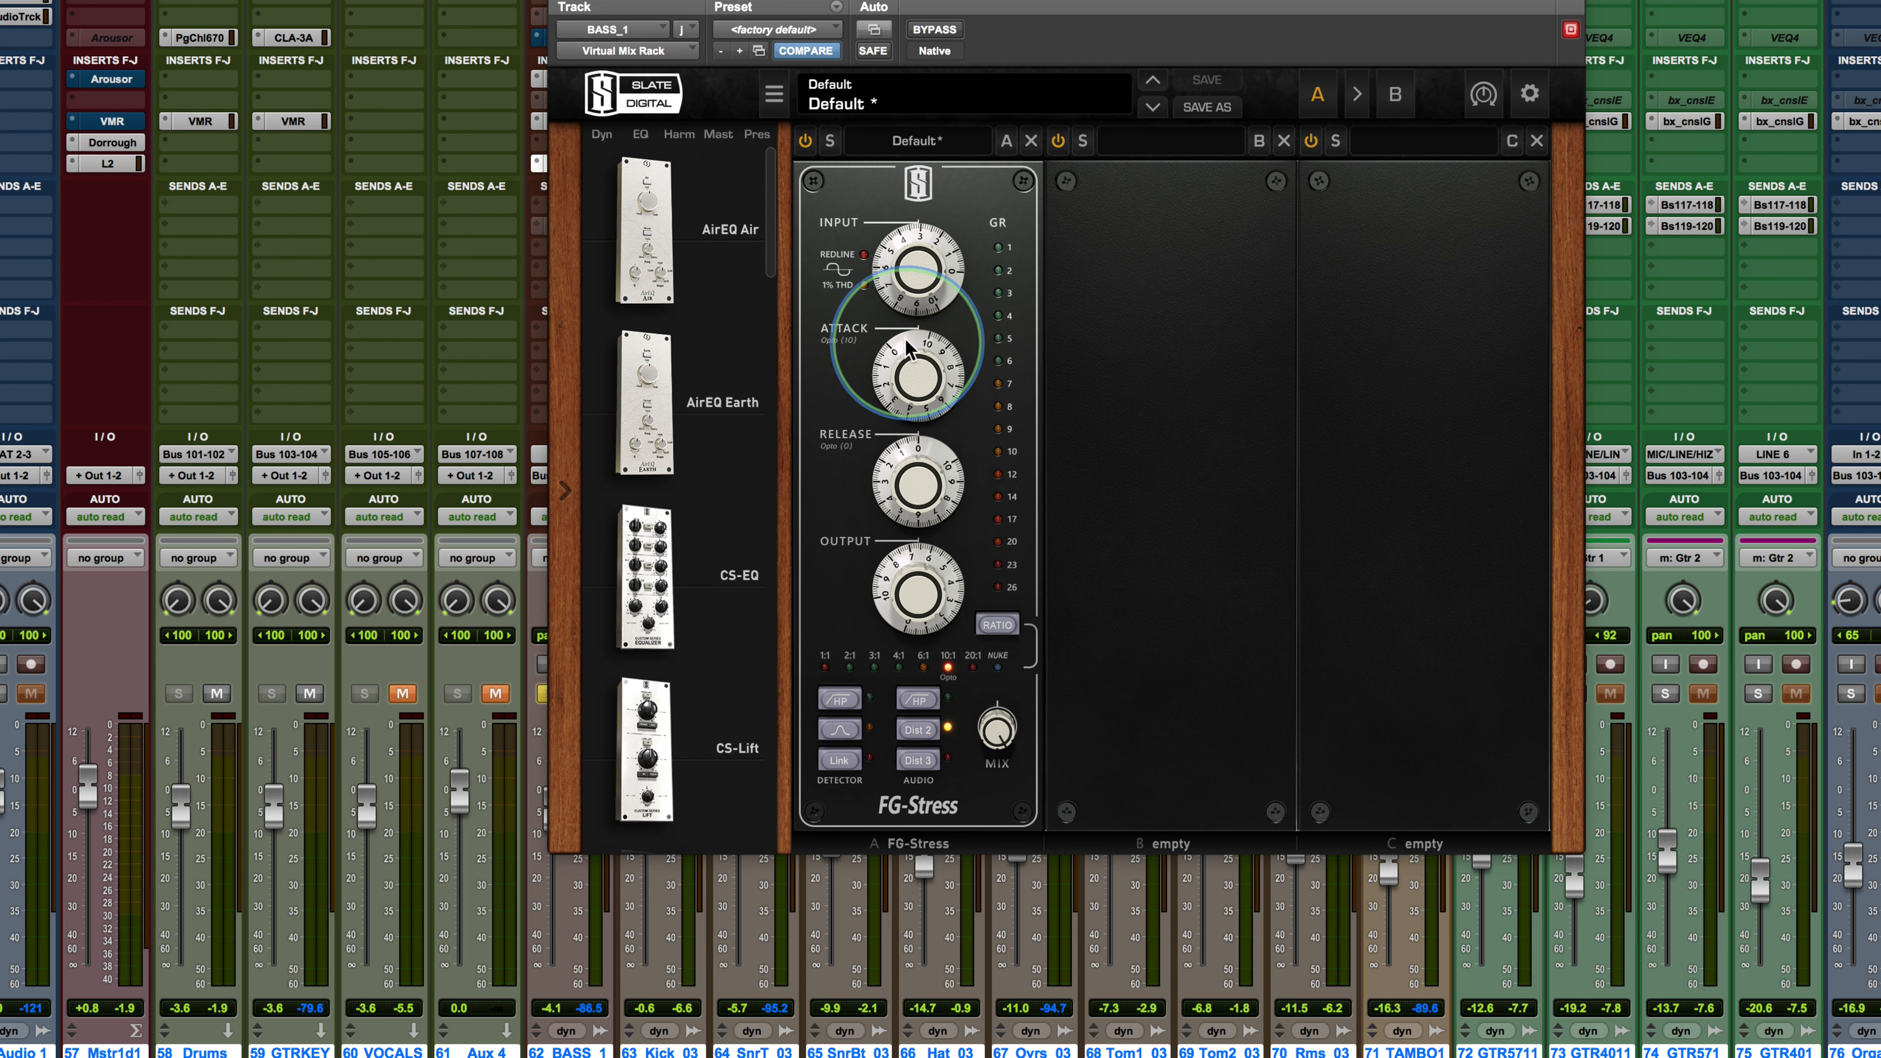
pyautogui.moveTo(890, 482)
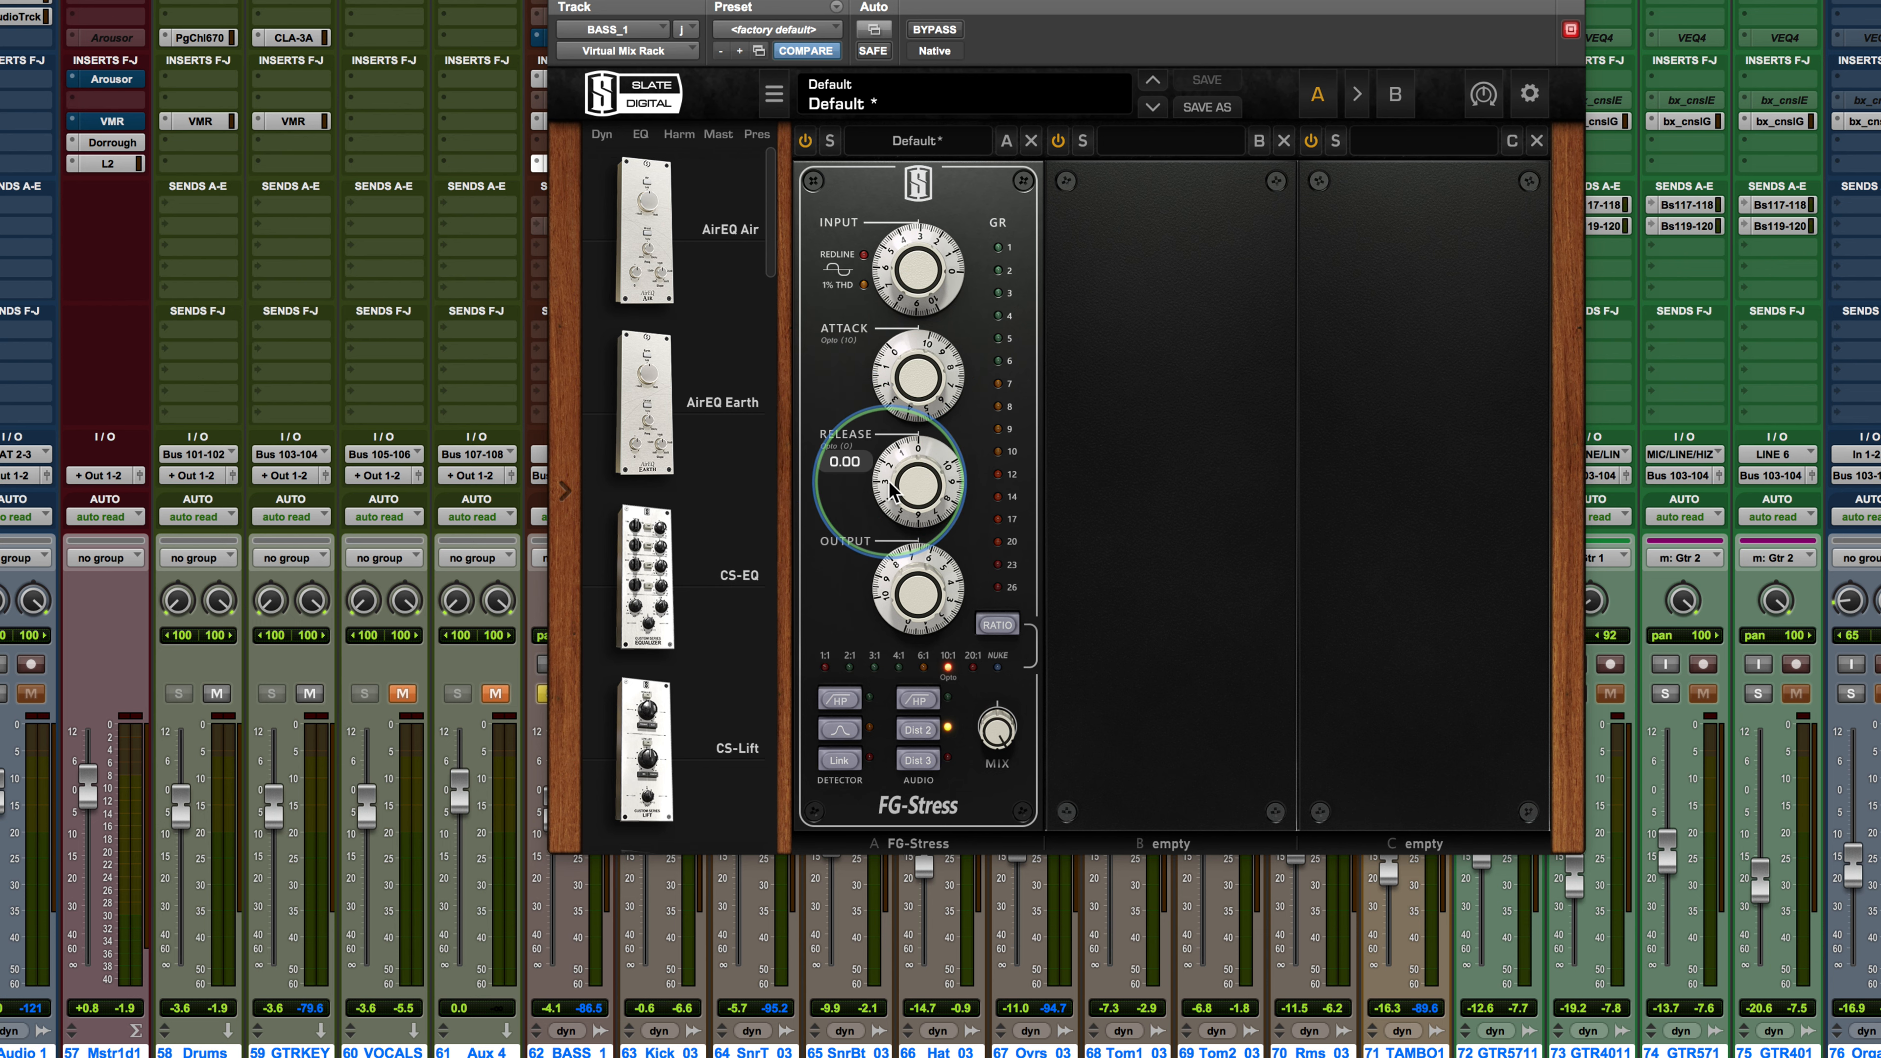
# Toggle the BASS_1 rack's bypass during playback to compare the bass with and without the FG-Stress
pyautogui.press('space')
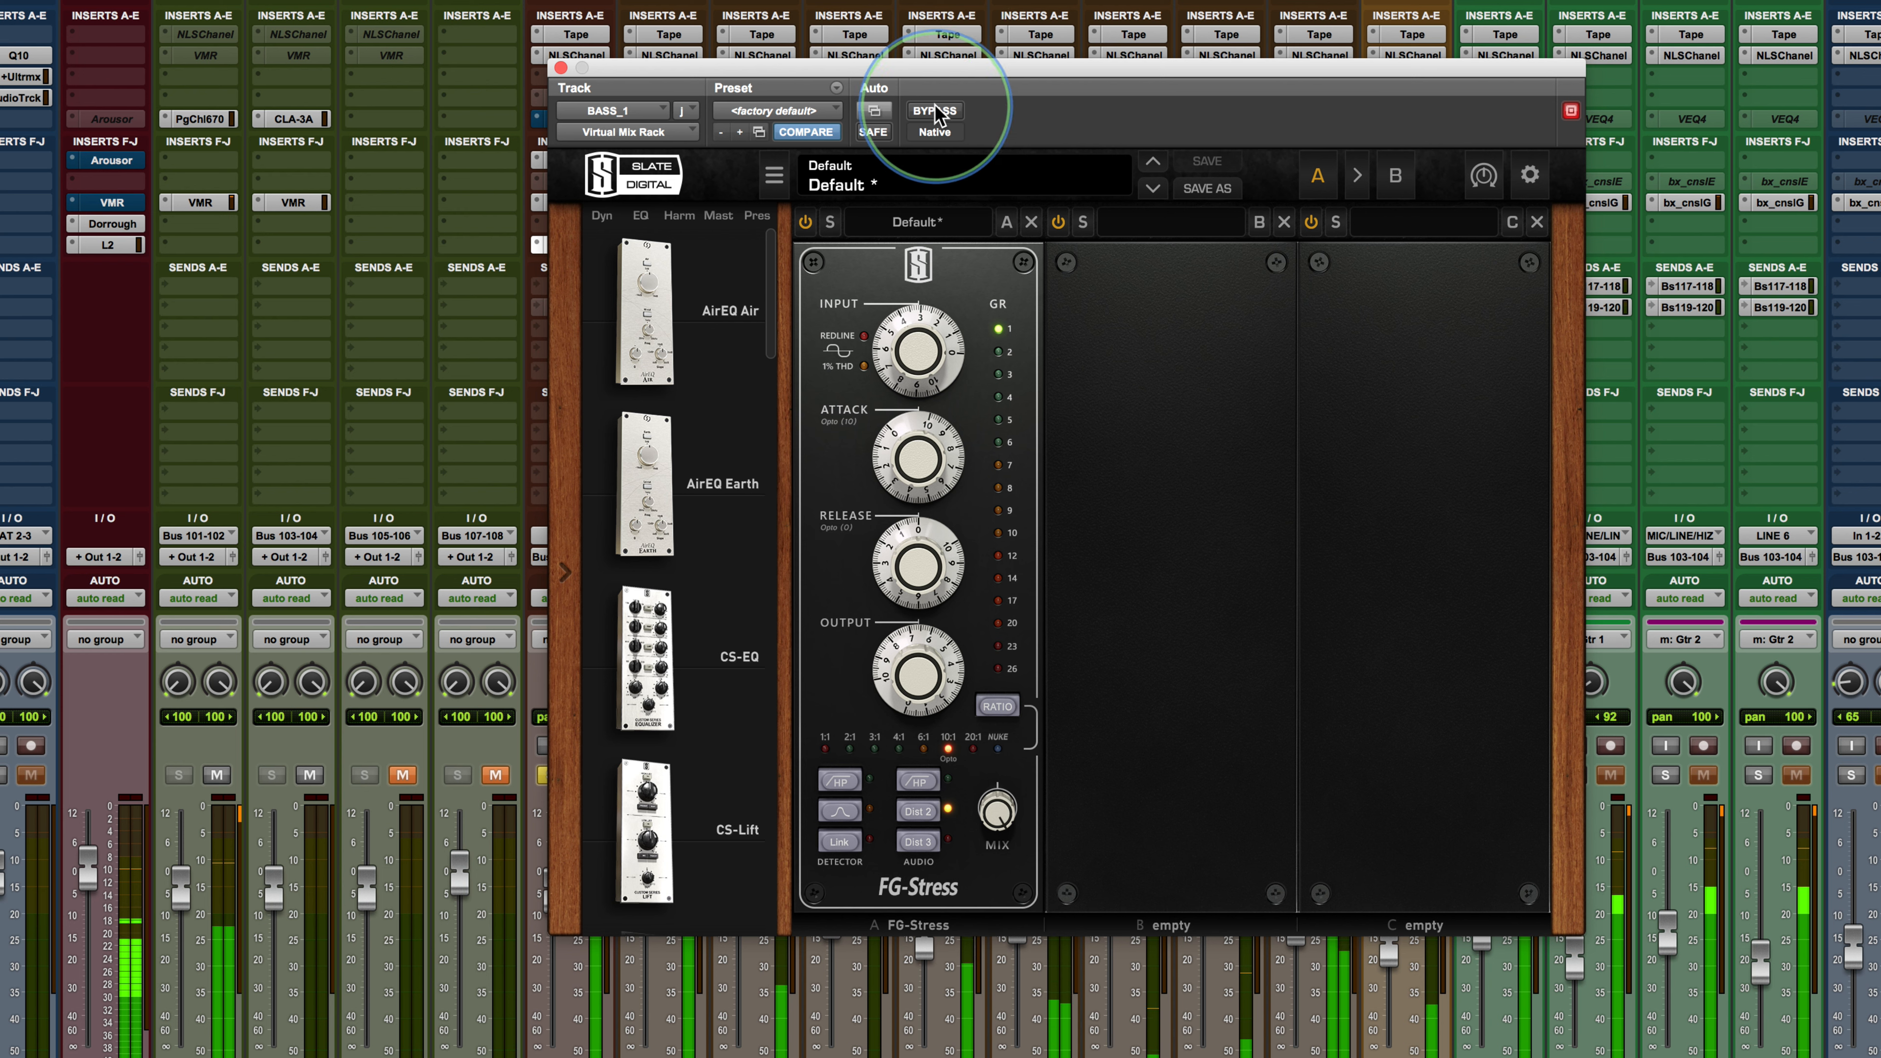
pyautogui.click(935, 112)
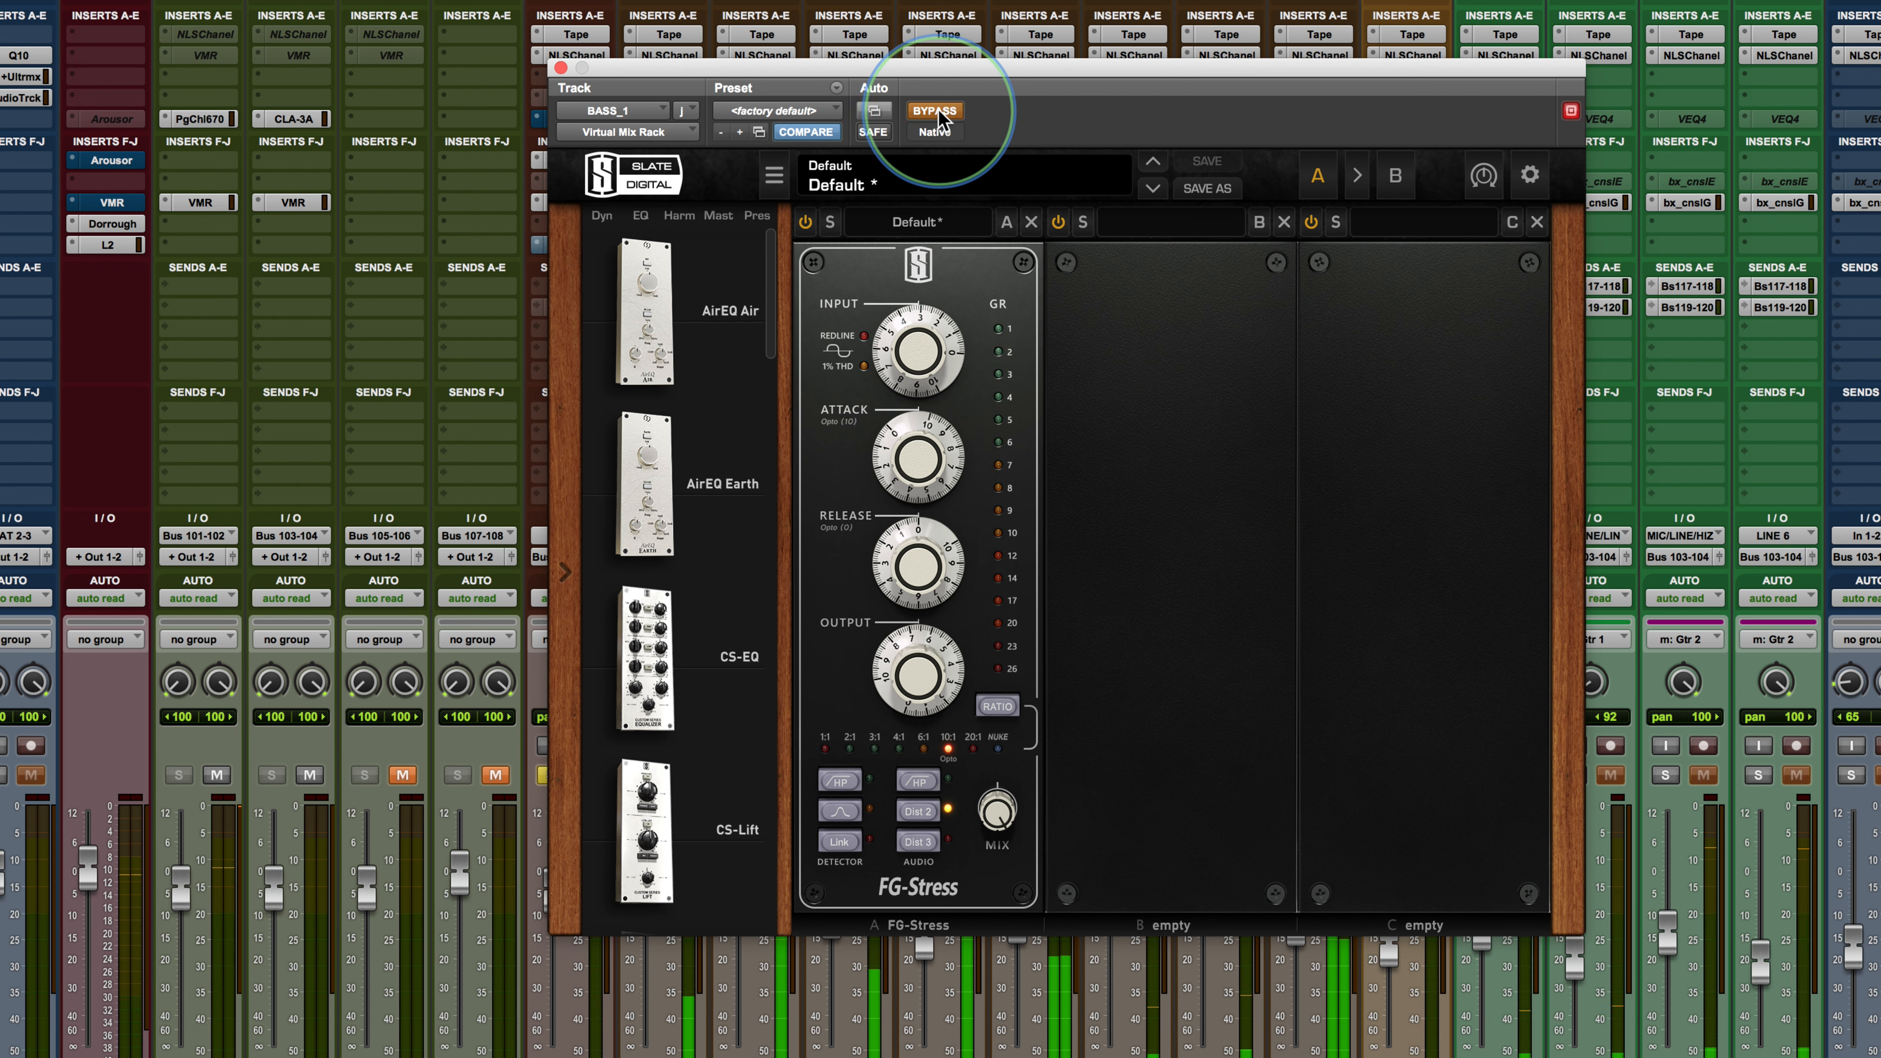
pyautogui.click(938, 113)
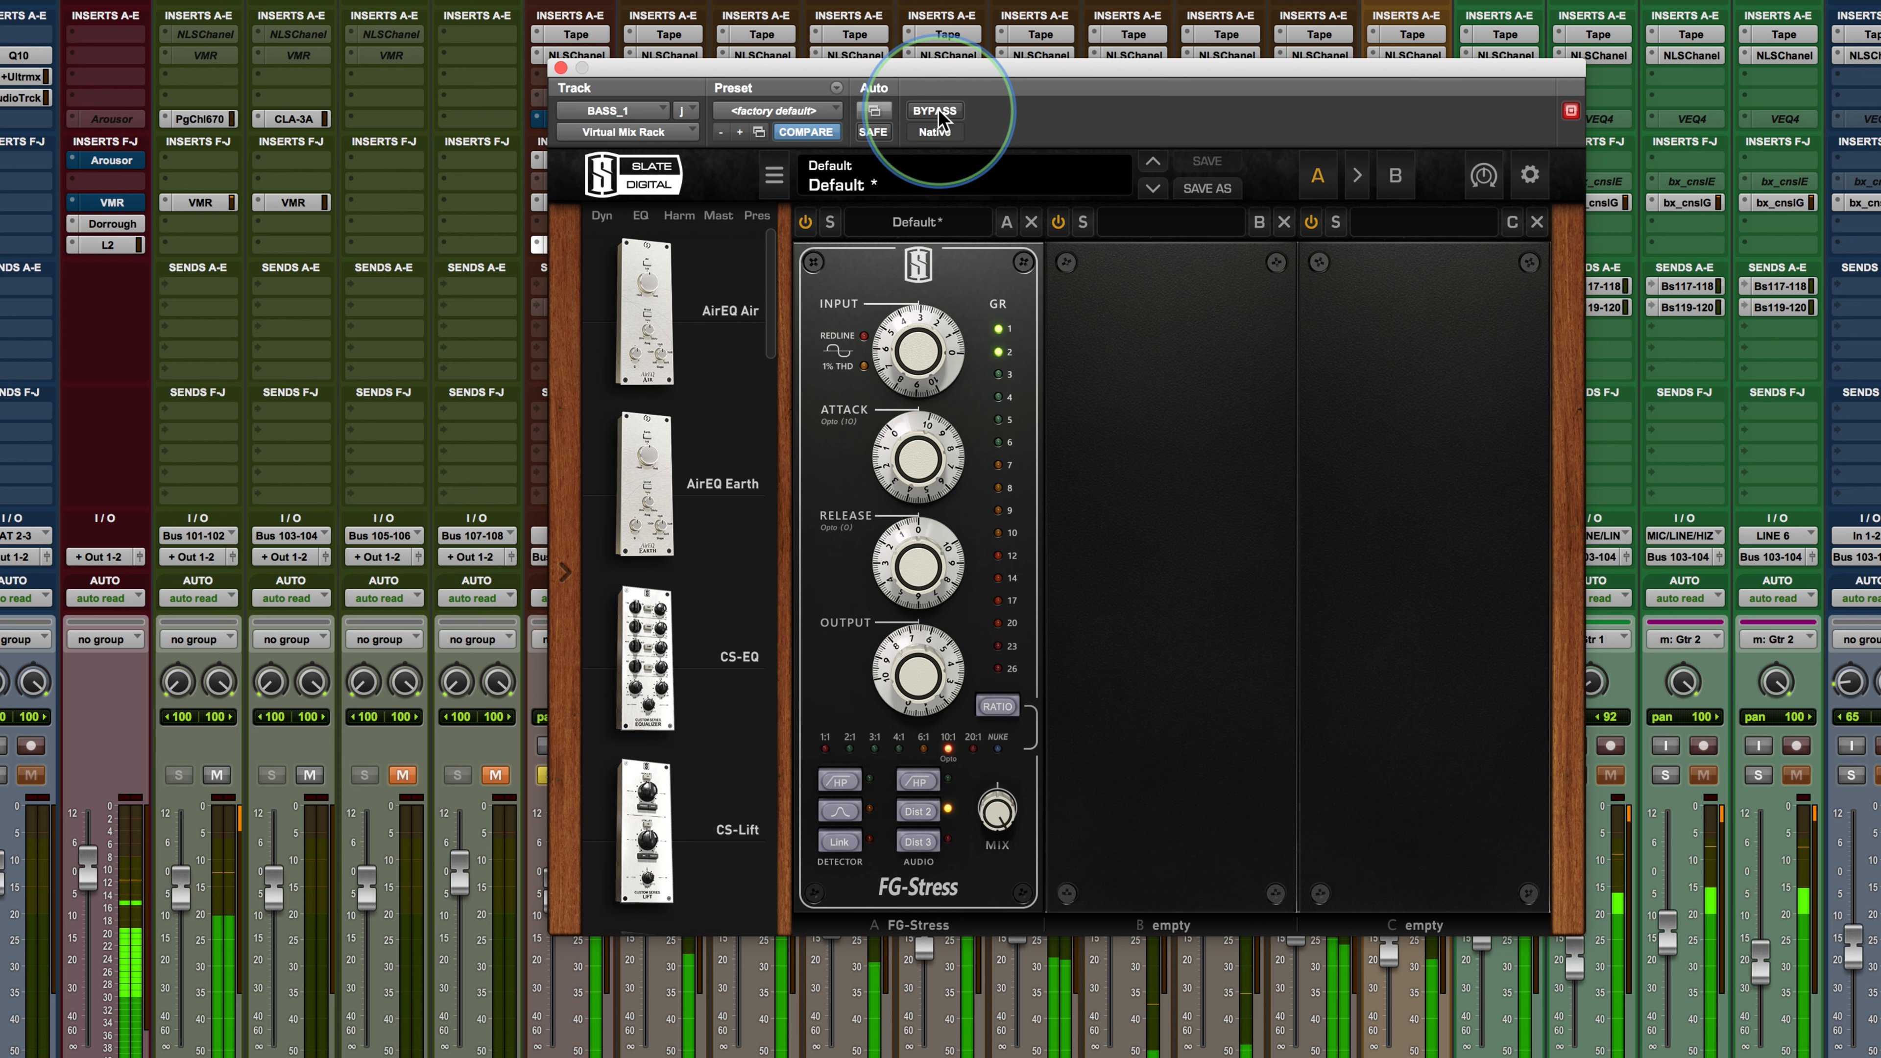
pyautogui.click(938, 112)
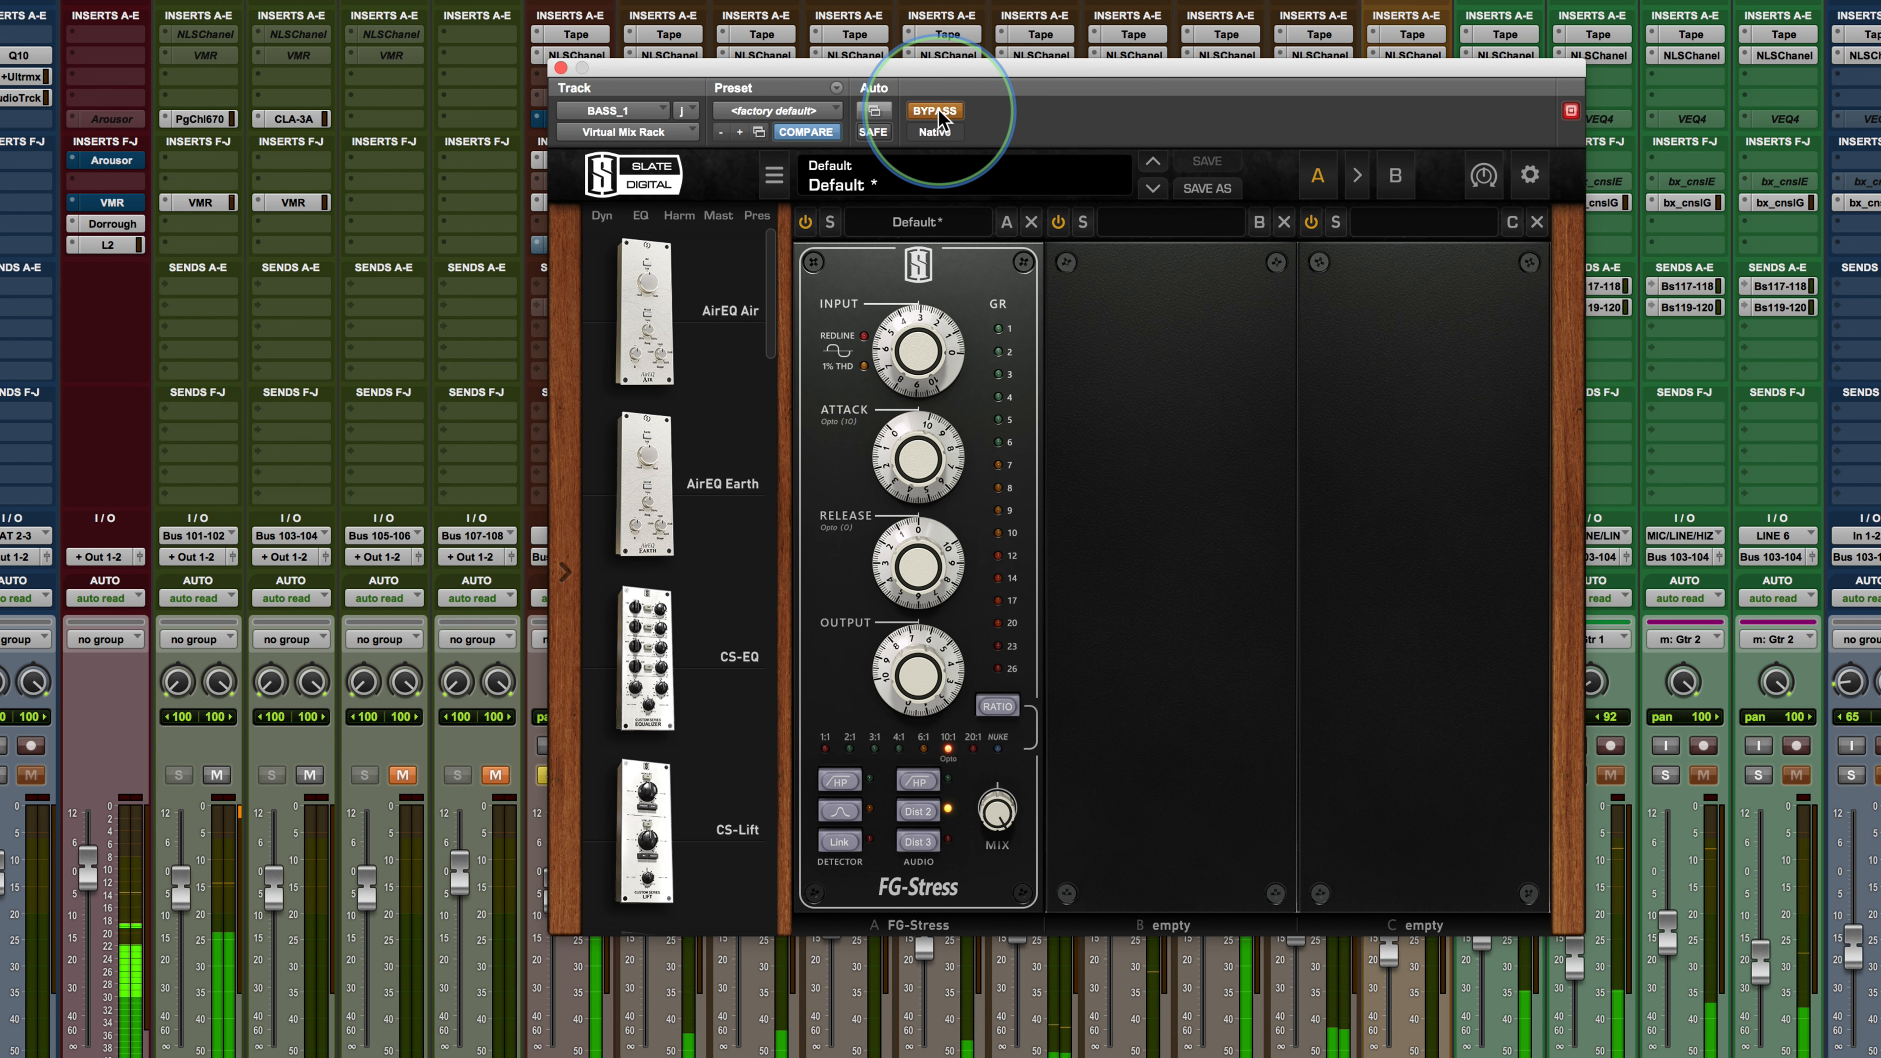
pyautogui.click(938, 111)
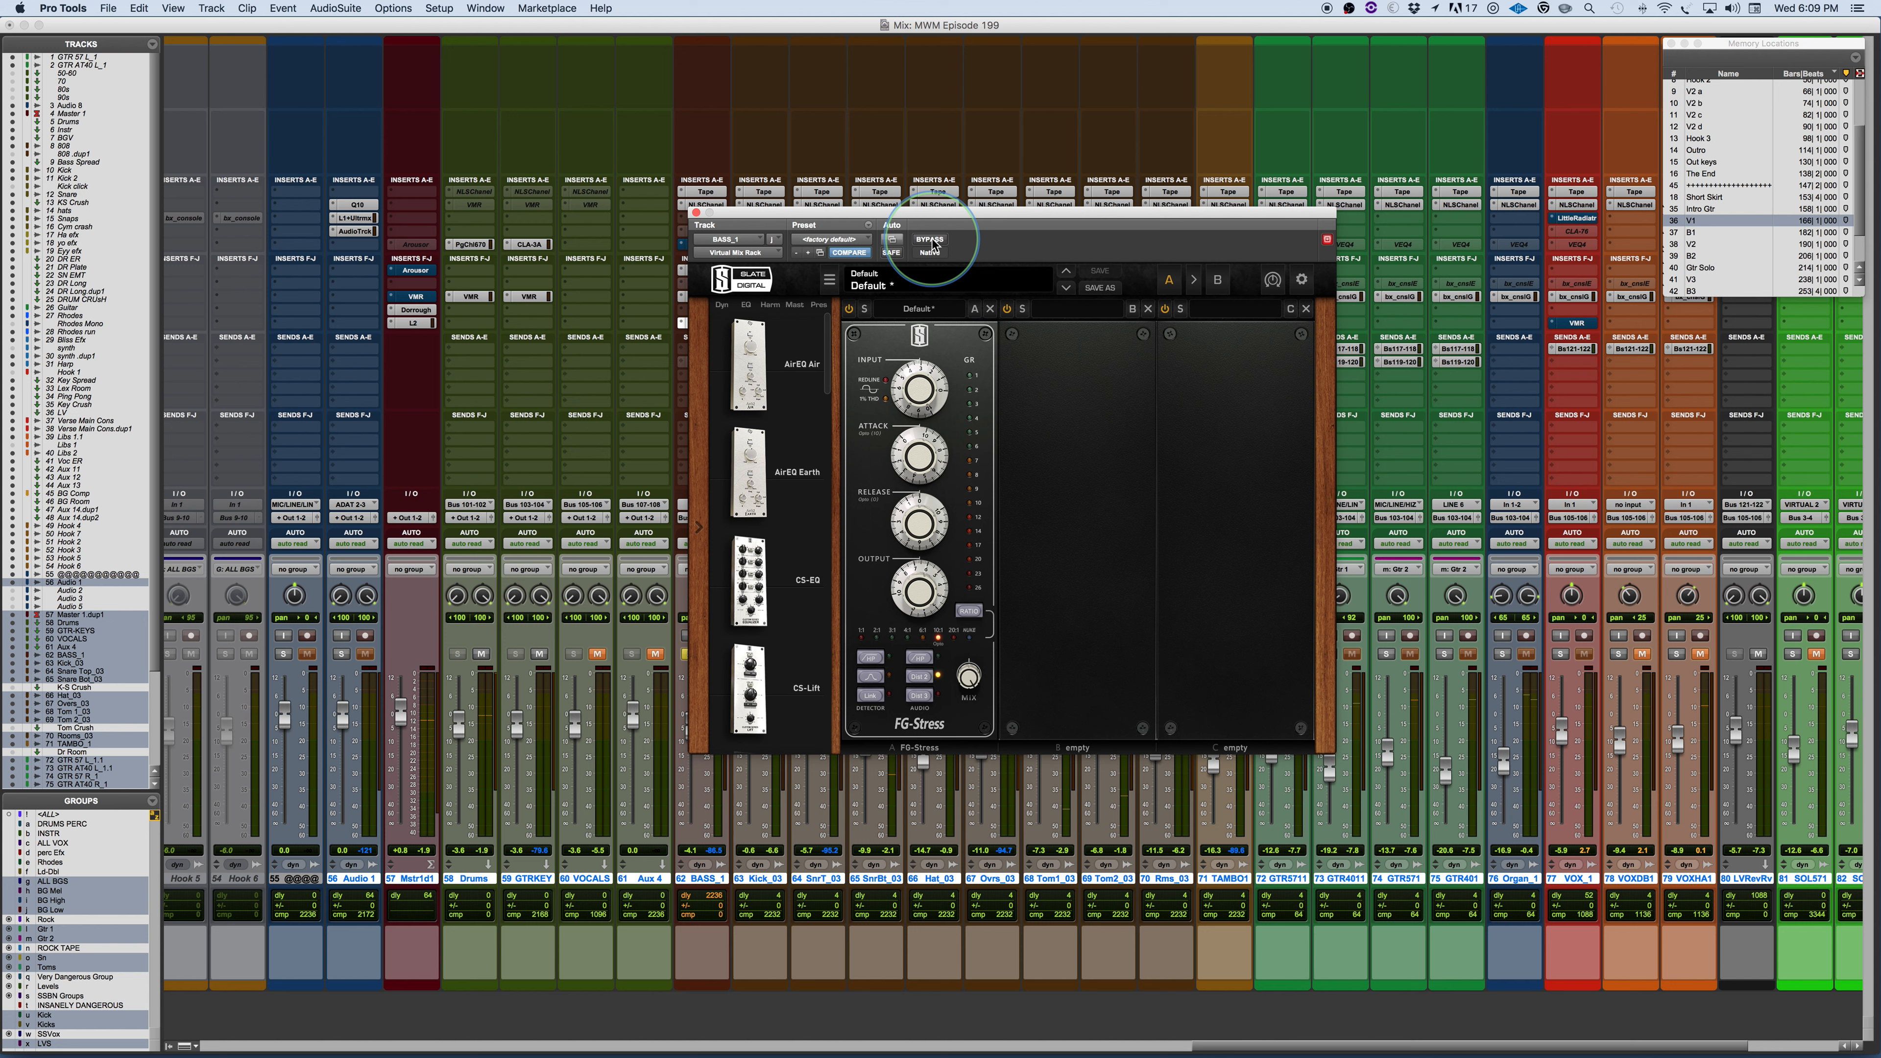
# Remove the solo from BASS_1, solo VOX_1 instead and open the VOX_1 Virtual Mix Rack
pyautogui.moveTo(948, 210); pyautogui.dragTo(1029, 197)
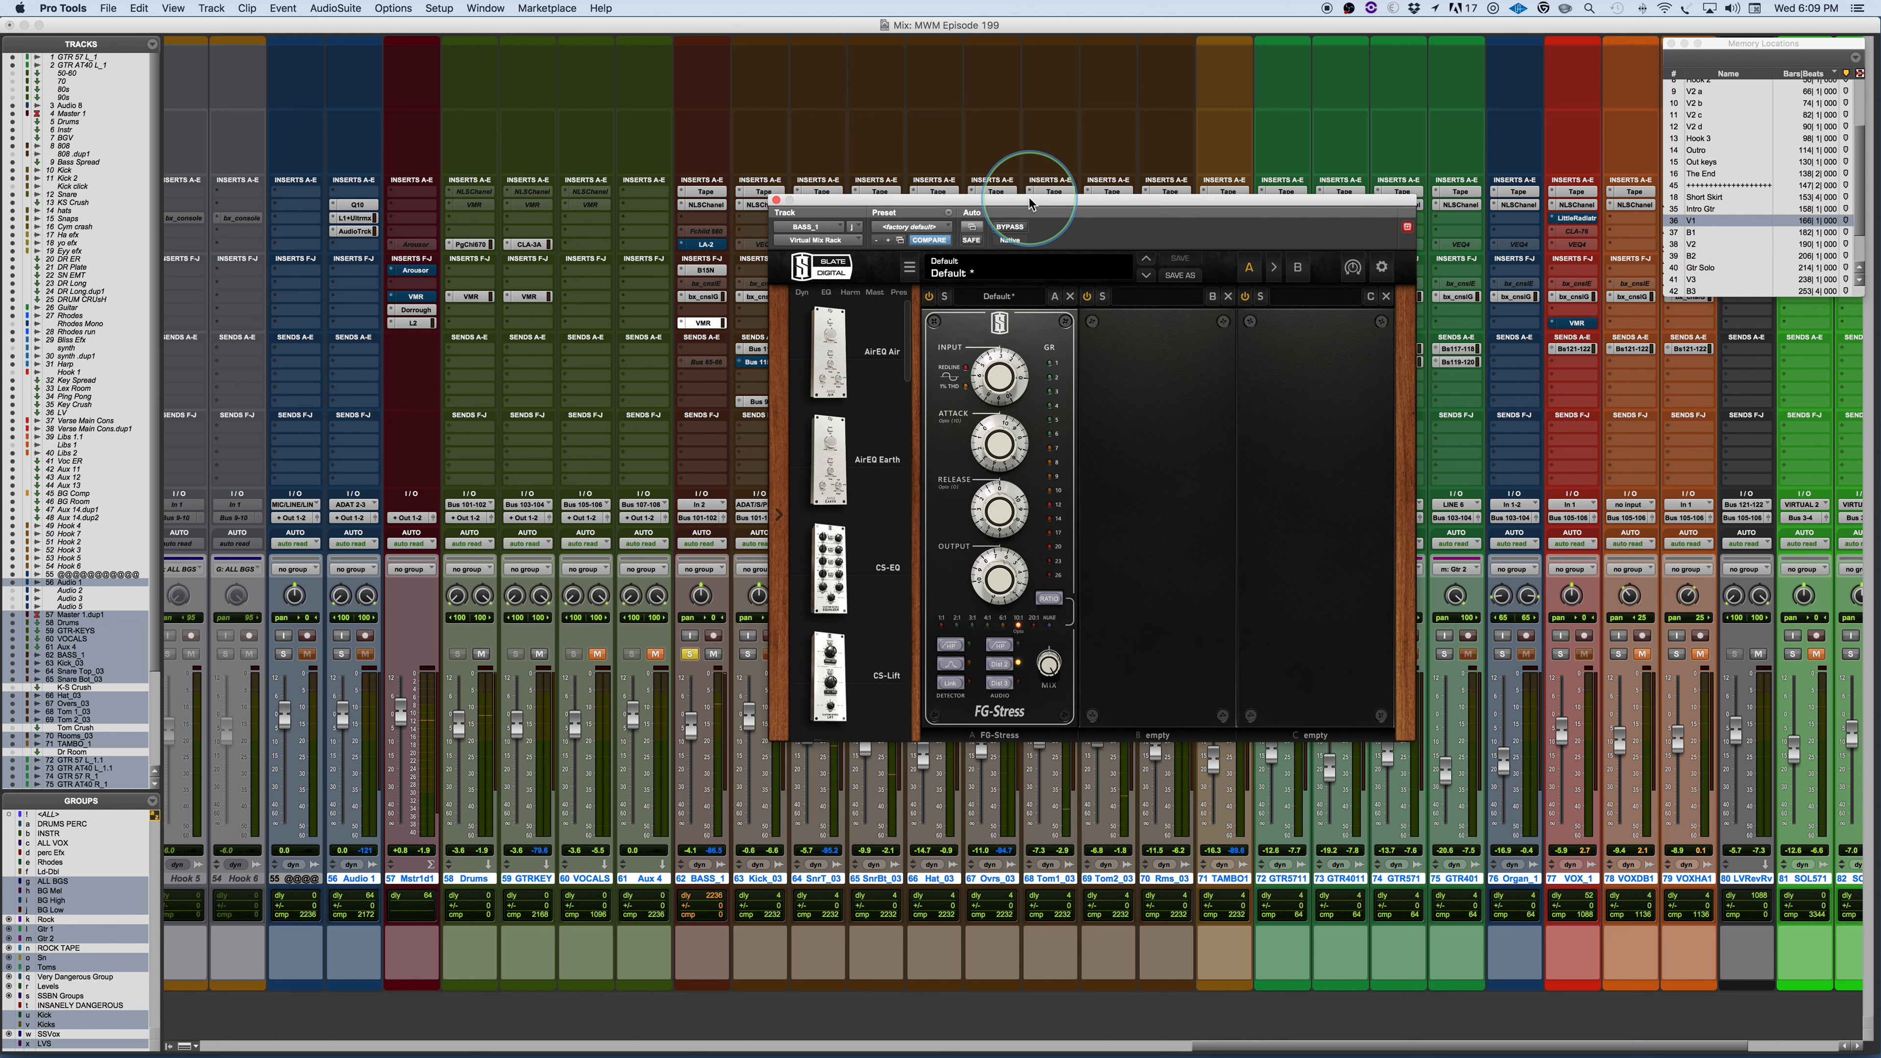
pyautogui.click(691, 654)
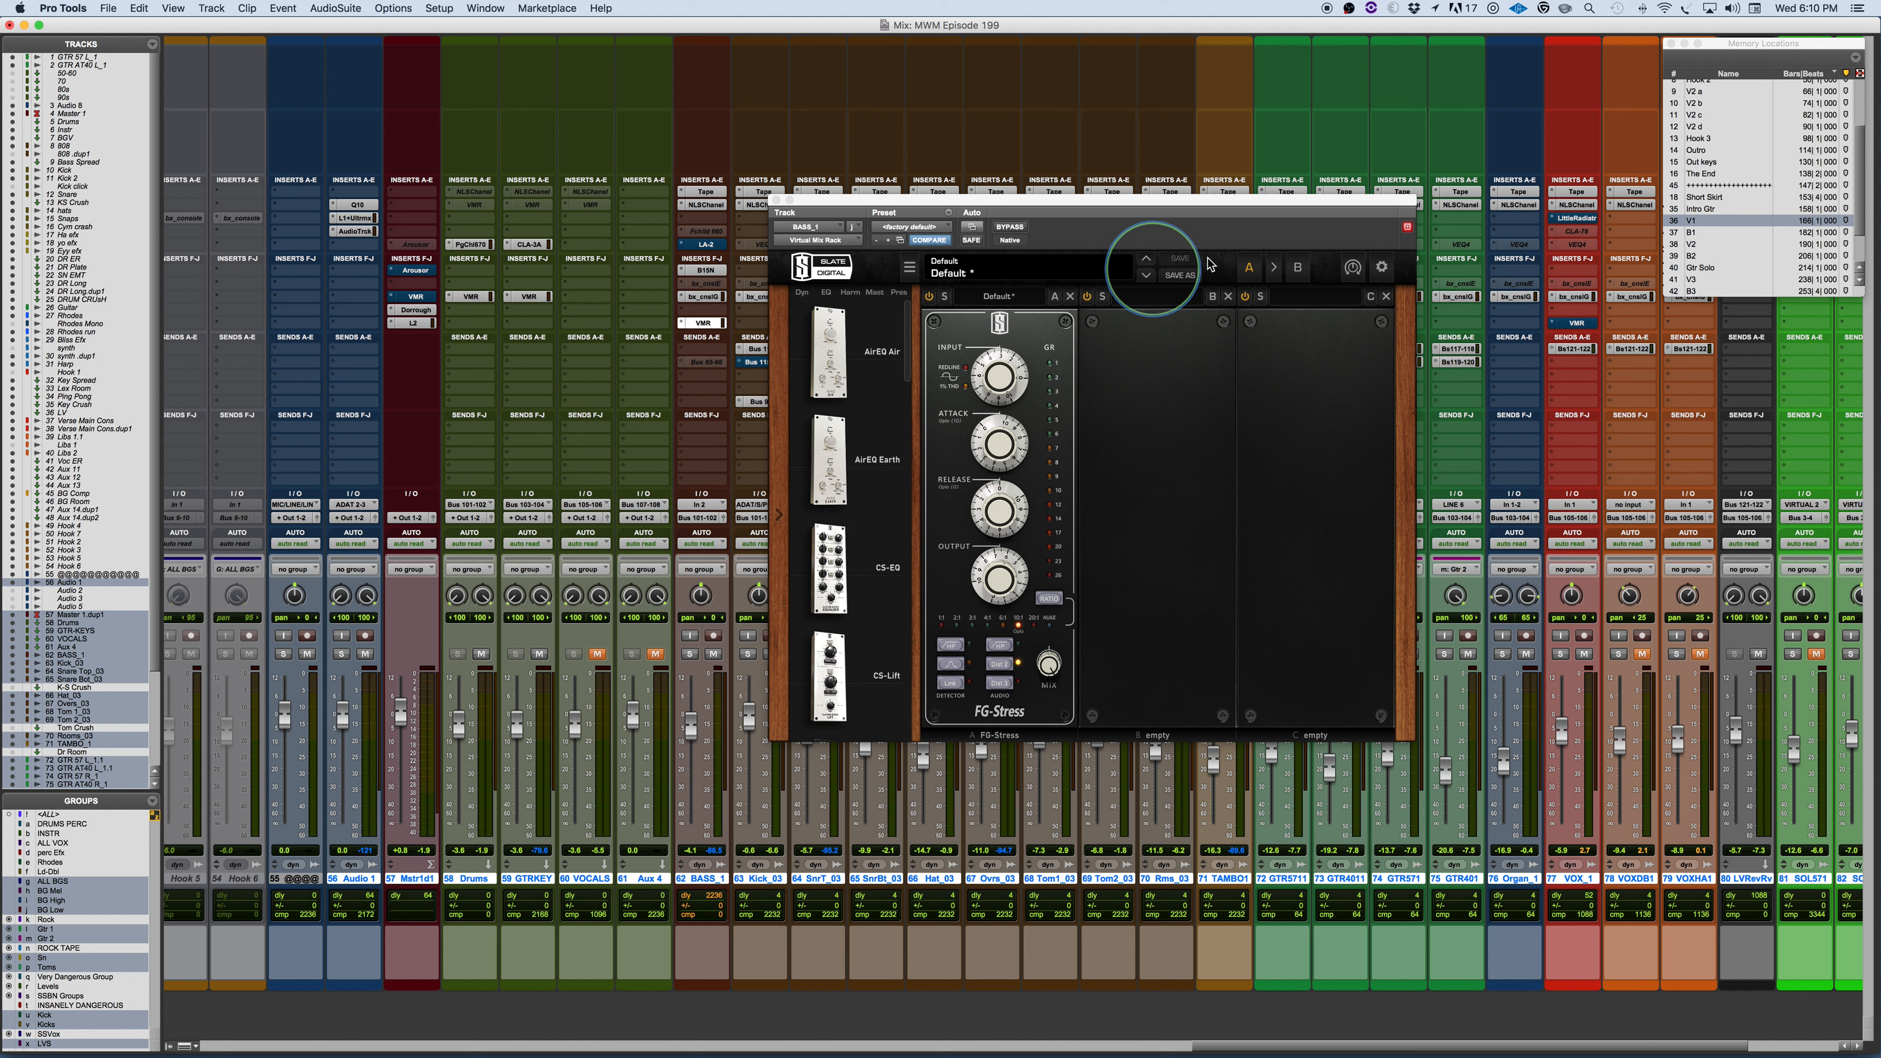
pyautogui.moveTo(1268, 206); pyautogui.dragTo(1016, 223)
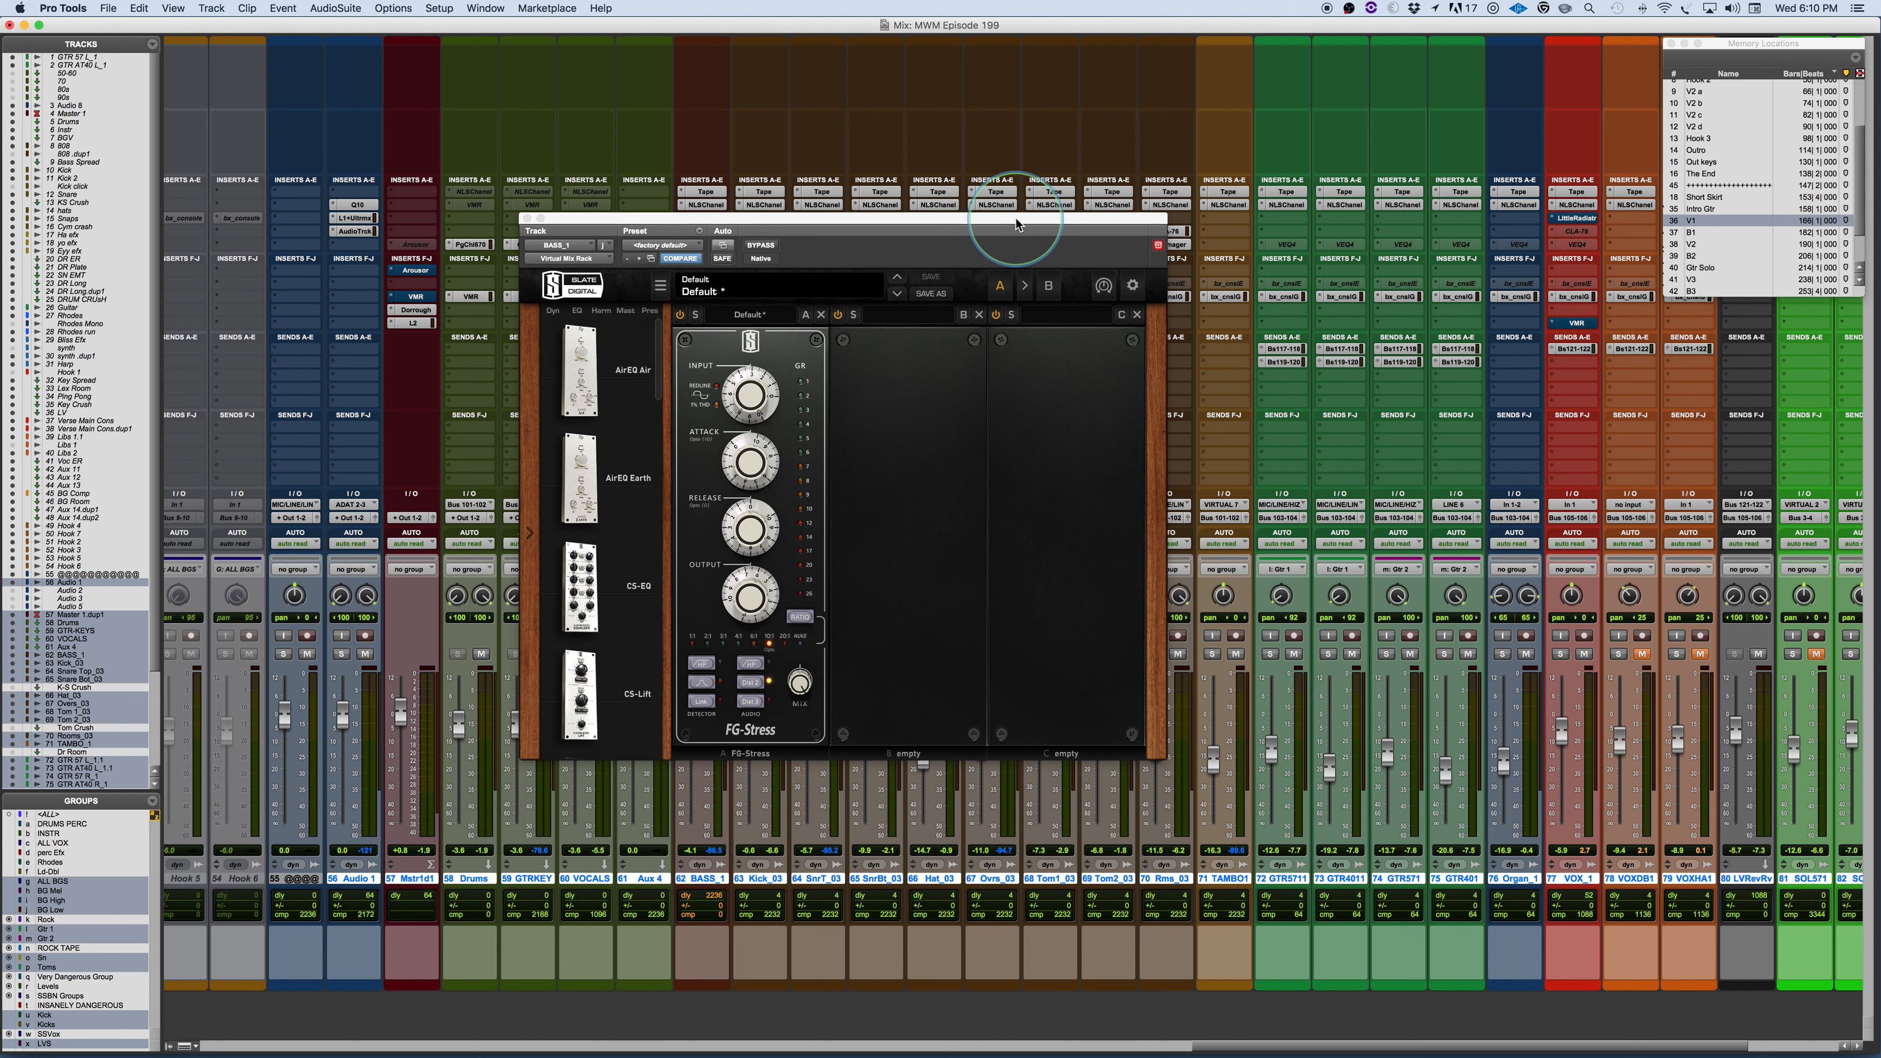
pyautogui.hscroll(2, 1380, 403)
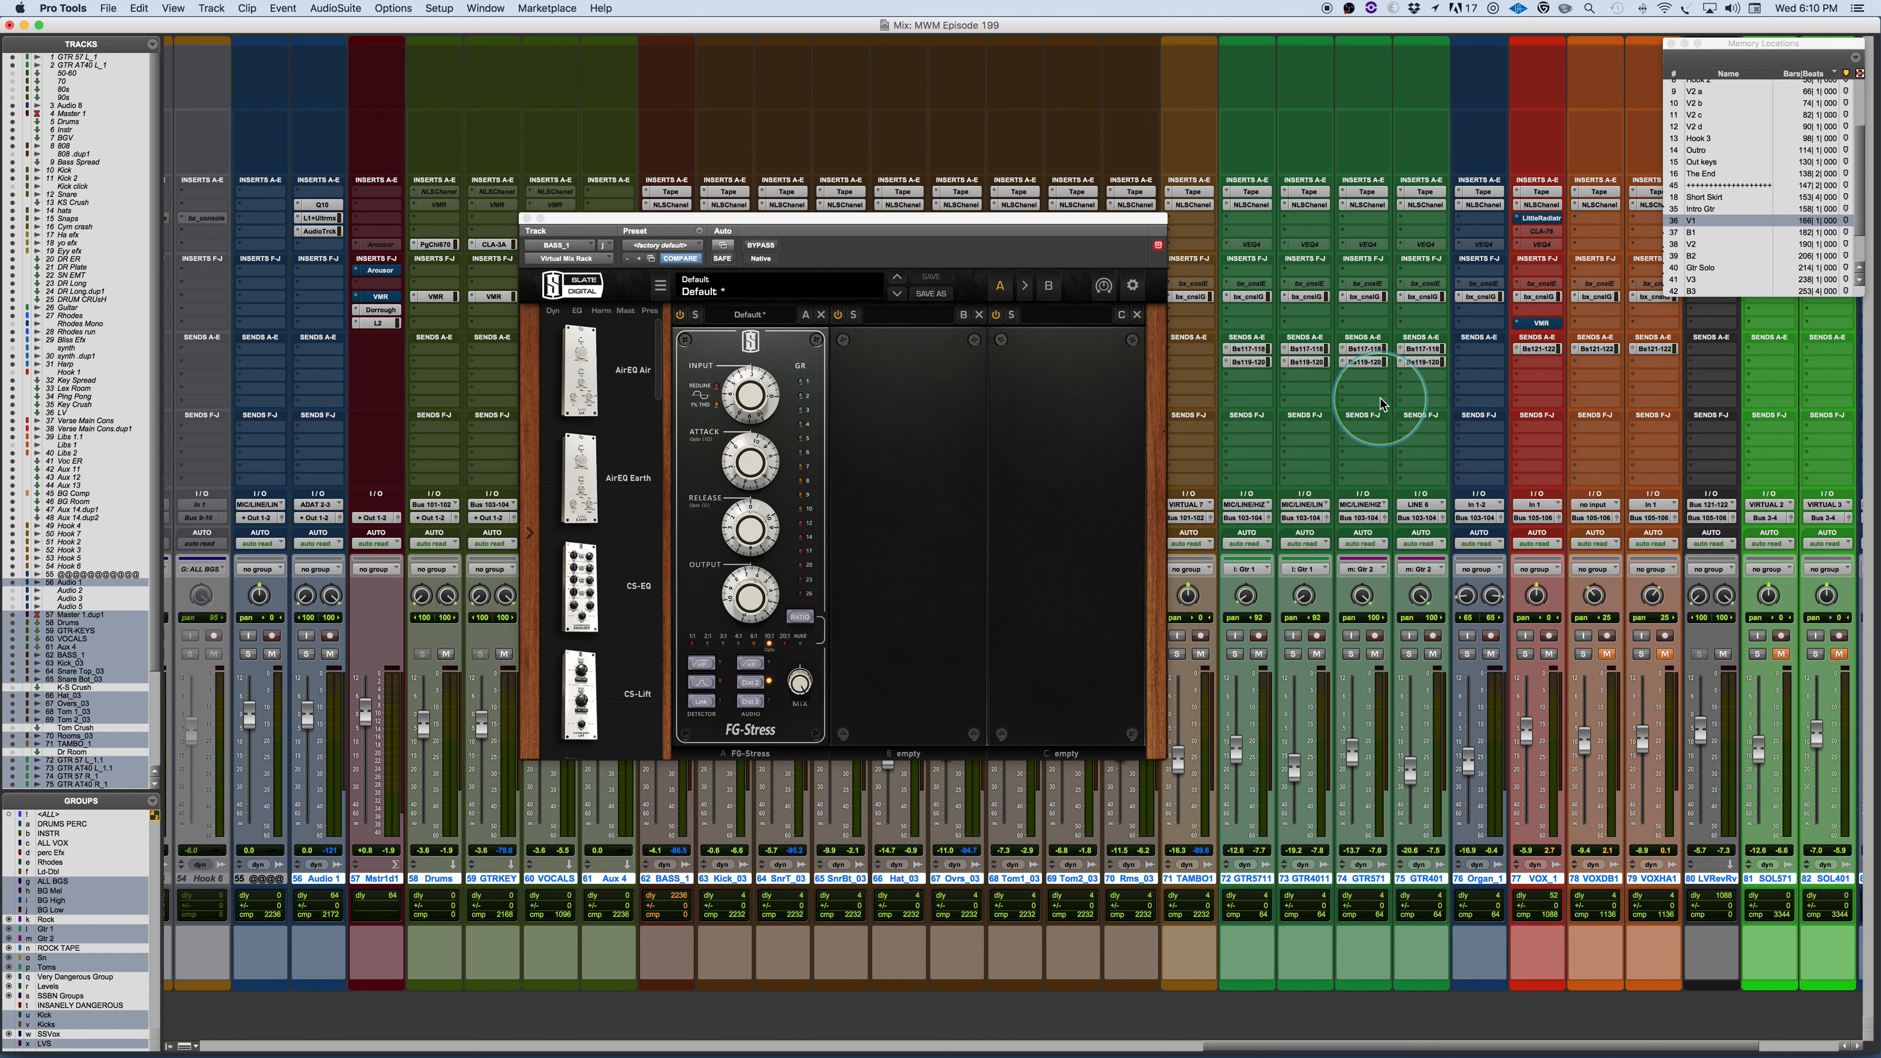
pyautogui.click(1526, 654)
pyautogui.click(1541, 323)
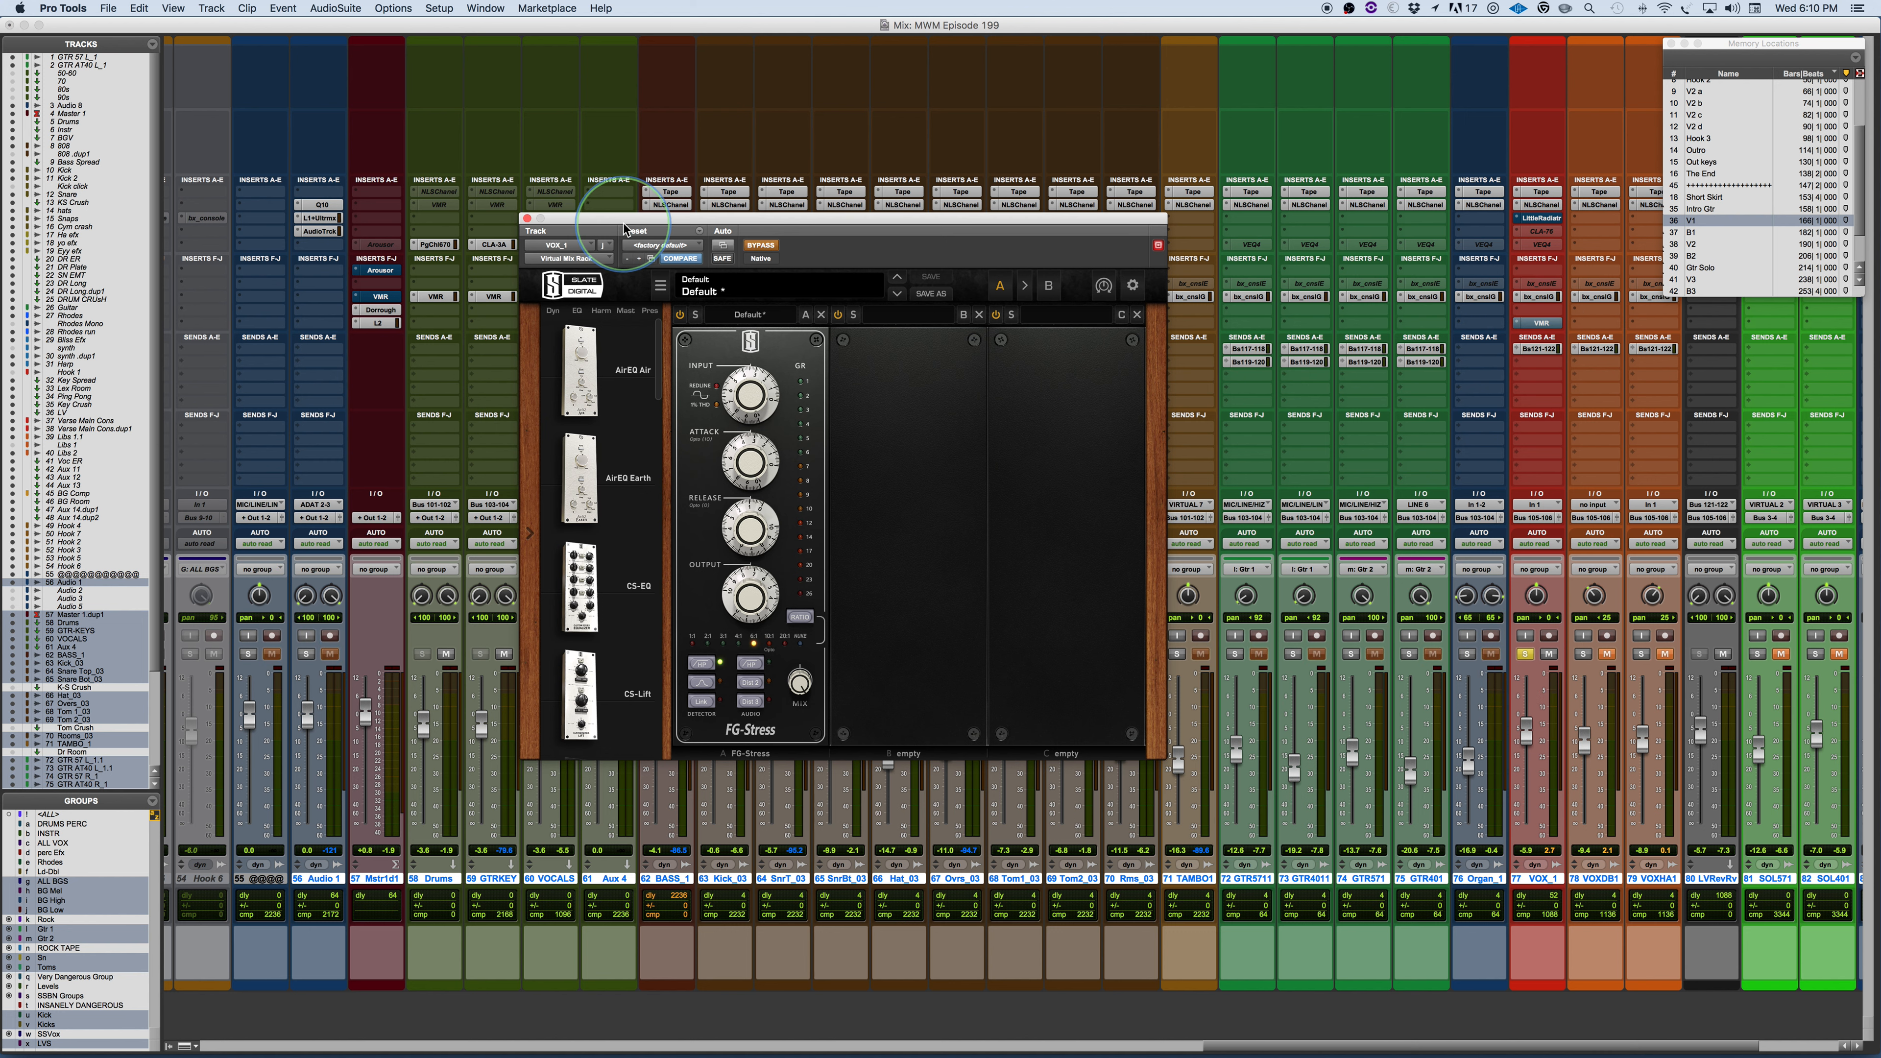
# Unmute the VOCALS bus and take the VOX_1 rack out of bypass
pyautogui.moveTo(624, 230); pyautogui.dragTo(800, 218)
pyautogui.click(563, 654)
pyautogui.click(563, 654)
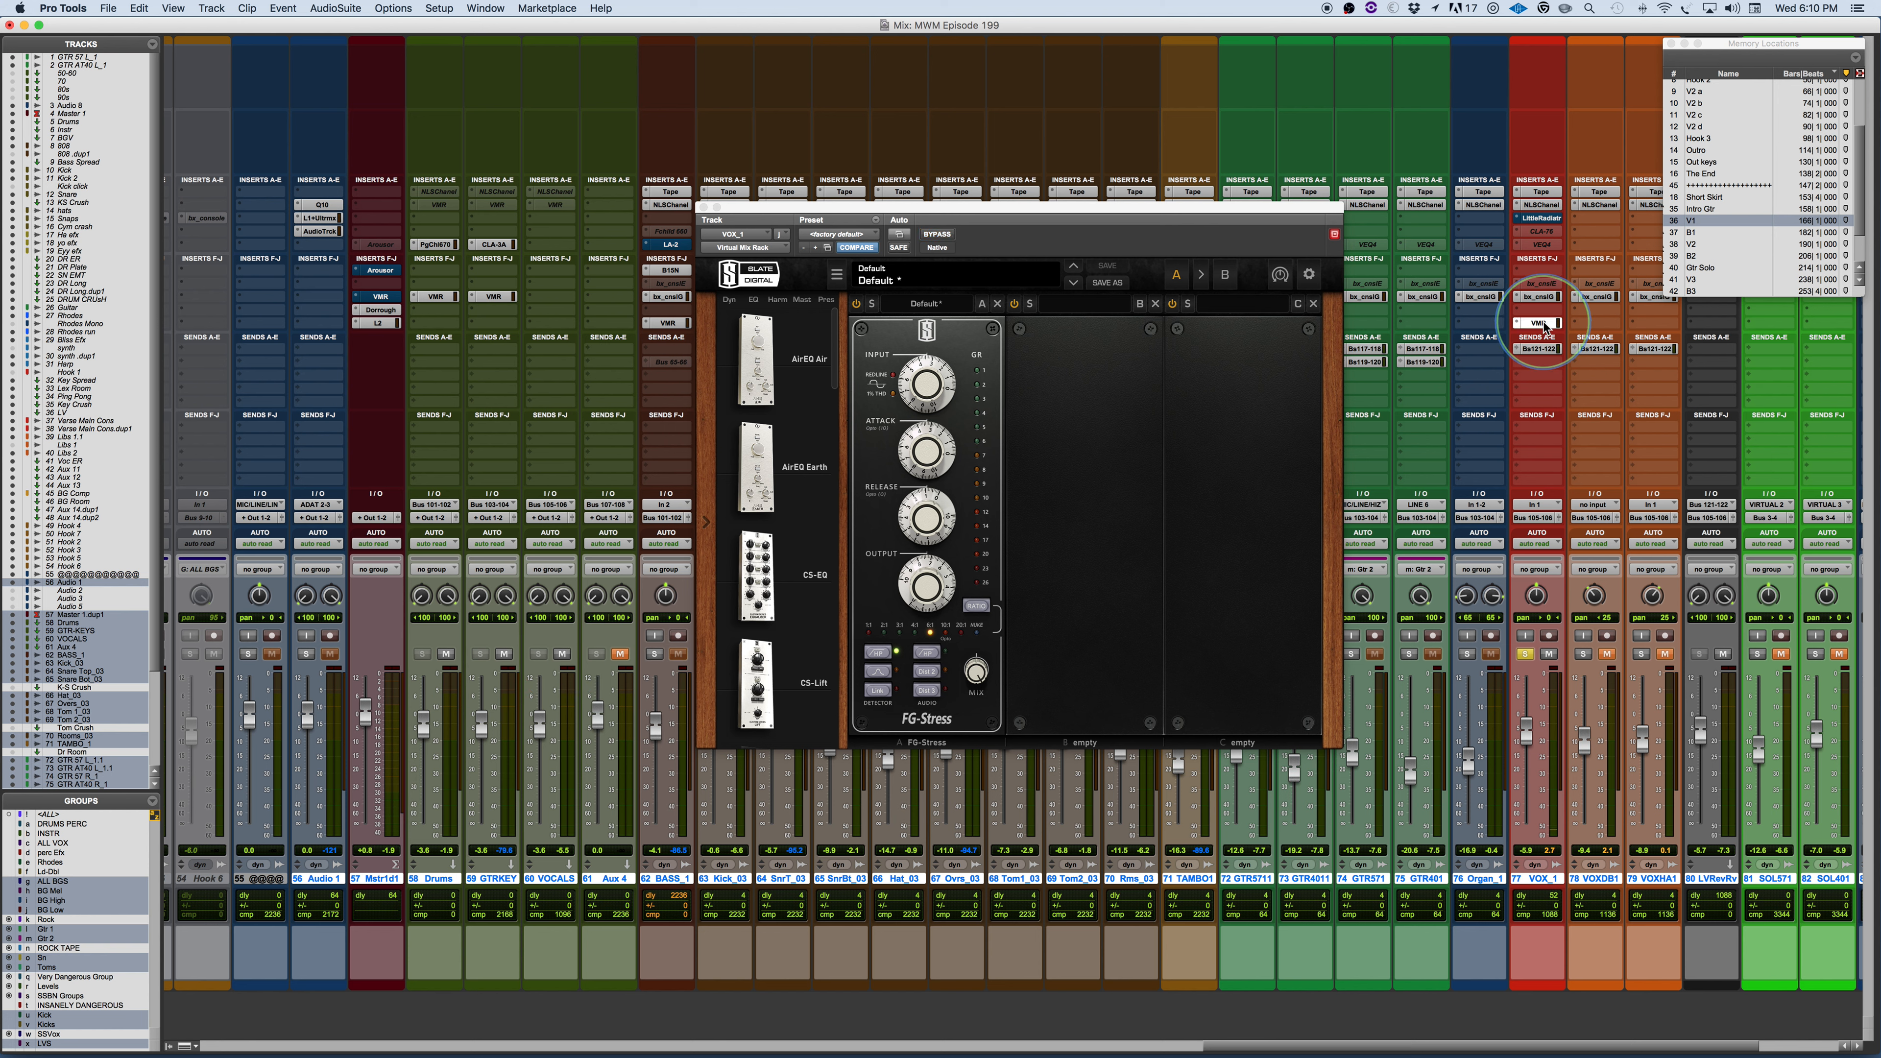
pyautogui.moveTo(1145, 206); pyautogui.dragTo(1180, 200)
pyautogui.moveTo(991, 492); pyautogui.dragTo(947, 534)
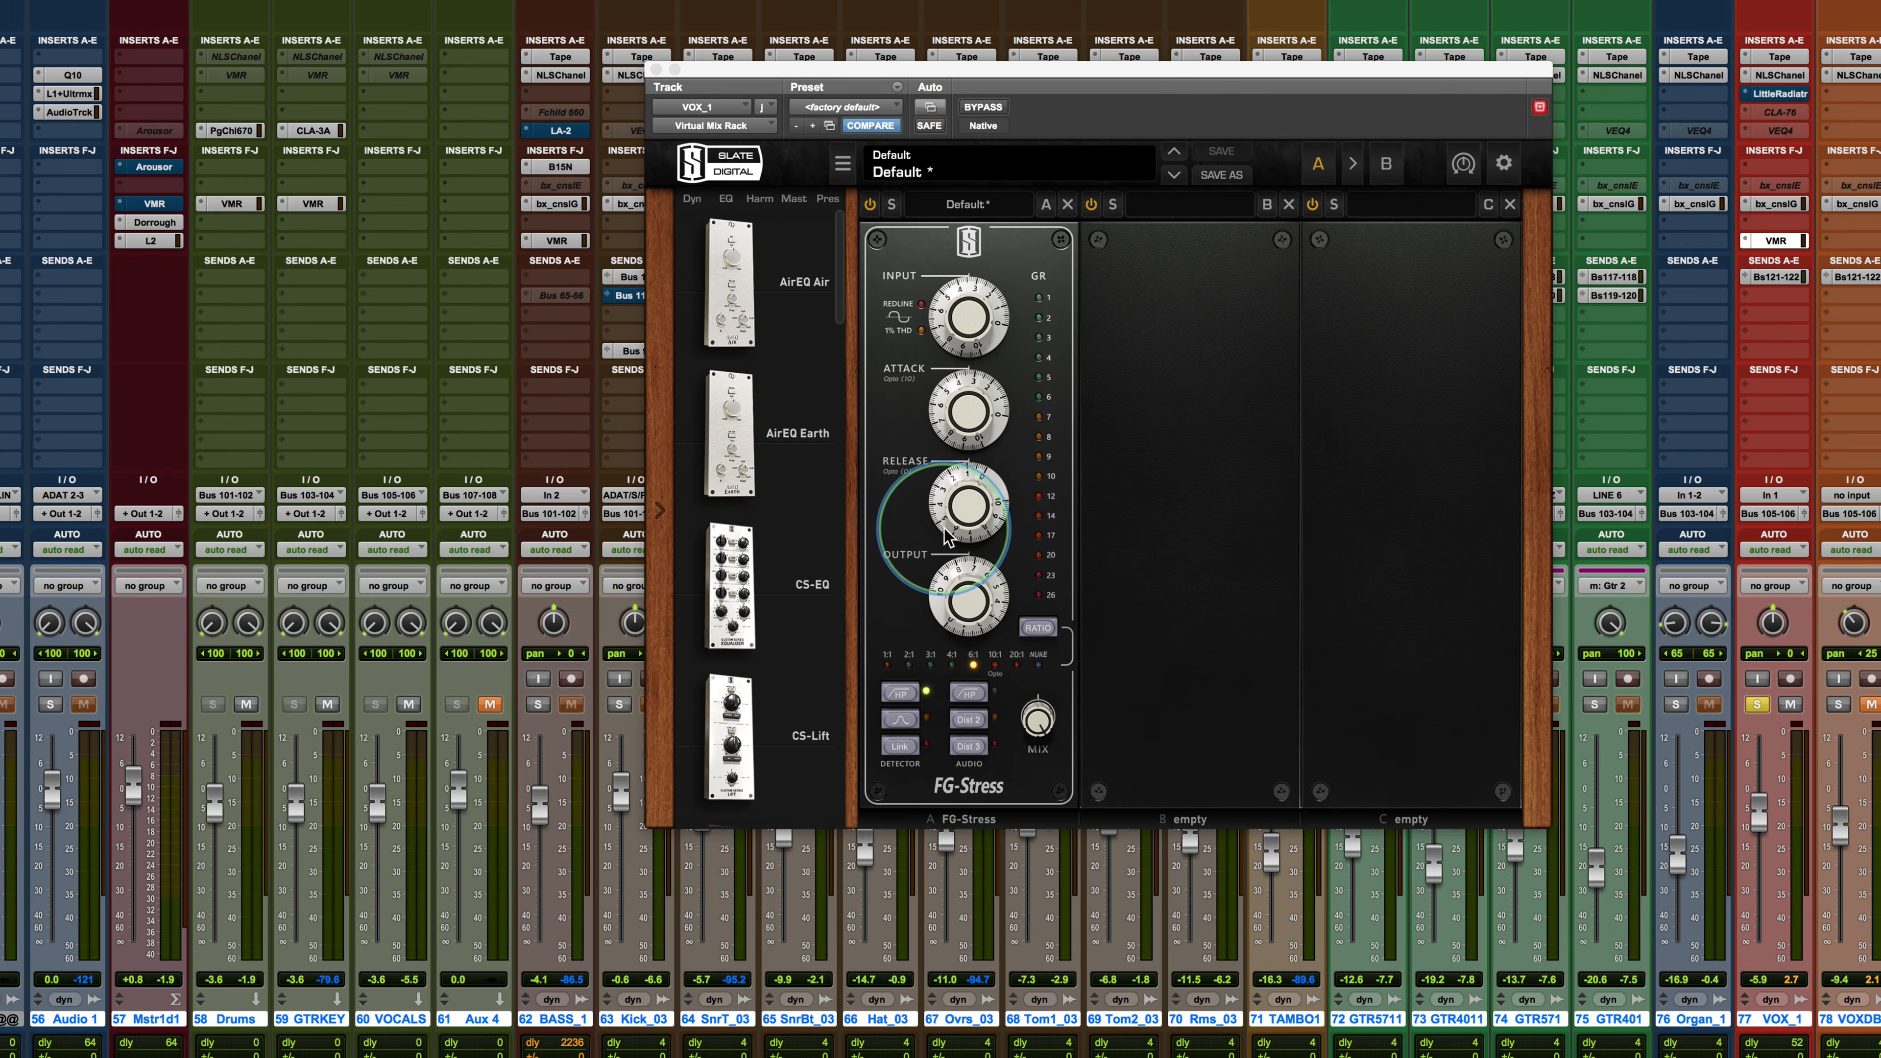
# Play the mix and toggle the VOX_1 rack's bypass to compare the vocal with and without FG-Stress compression
pyautogui.press('space')
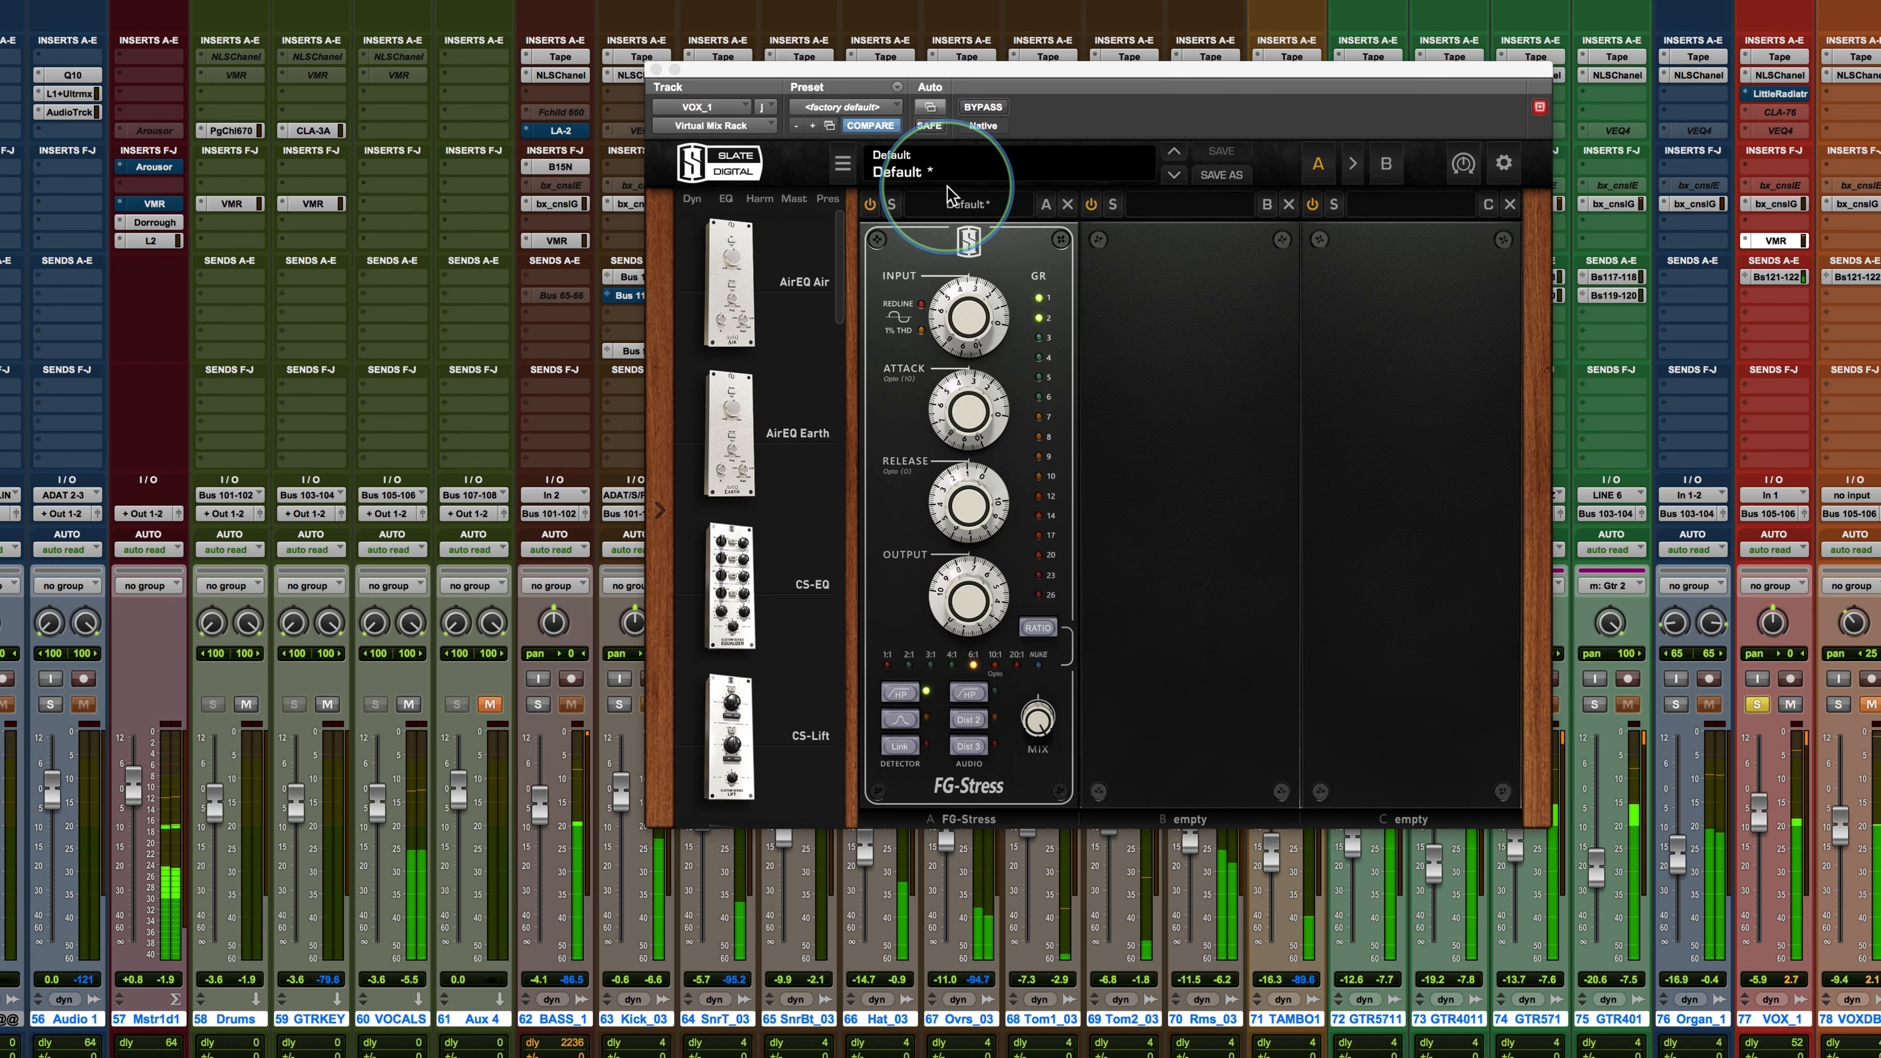
pyautogui.click(993, 114)
pyautogui.click(992, 114)
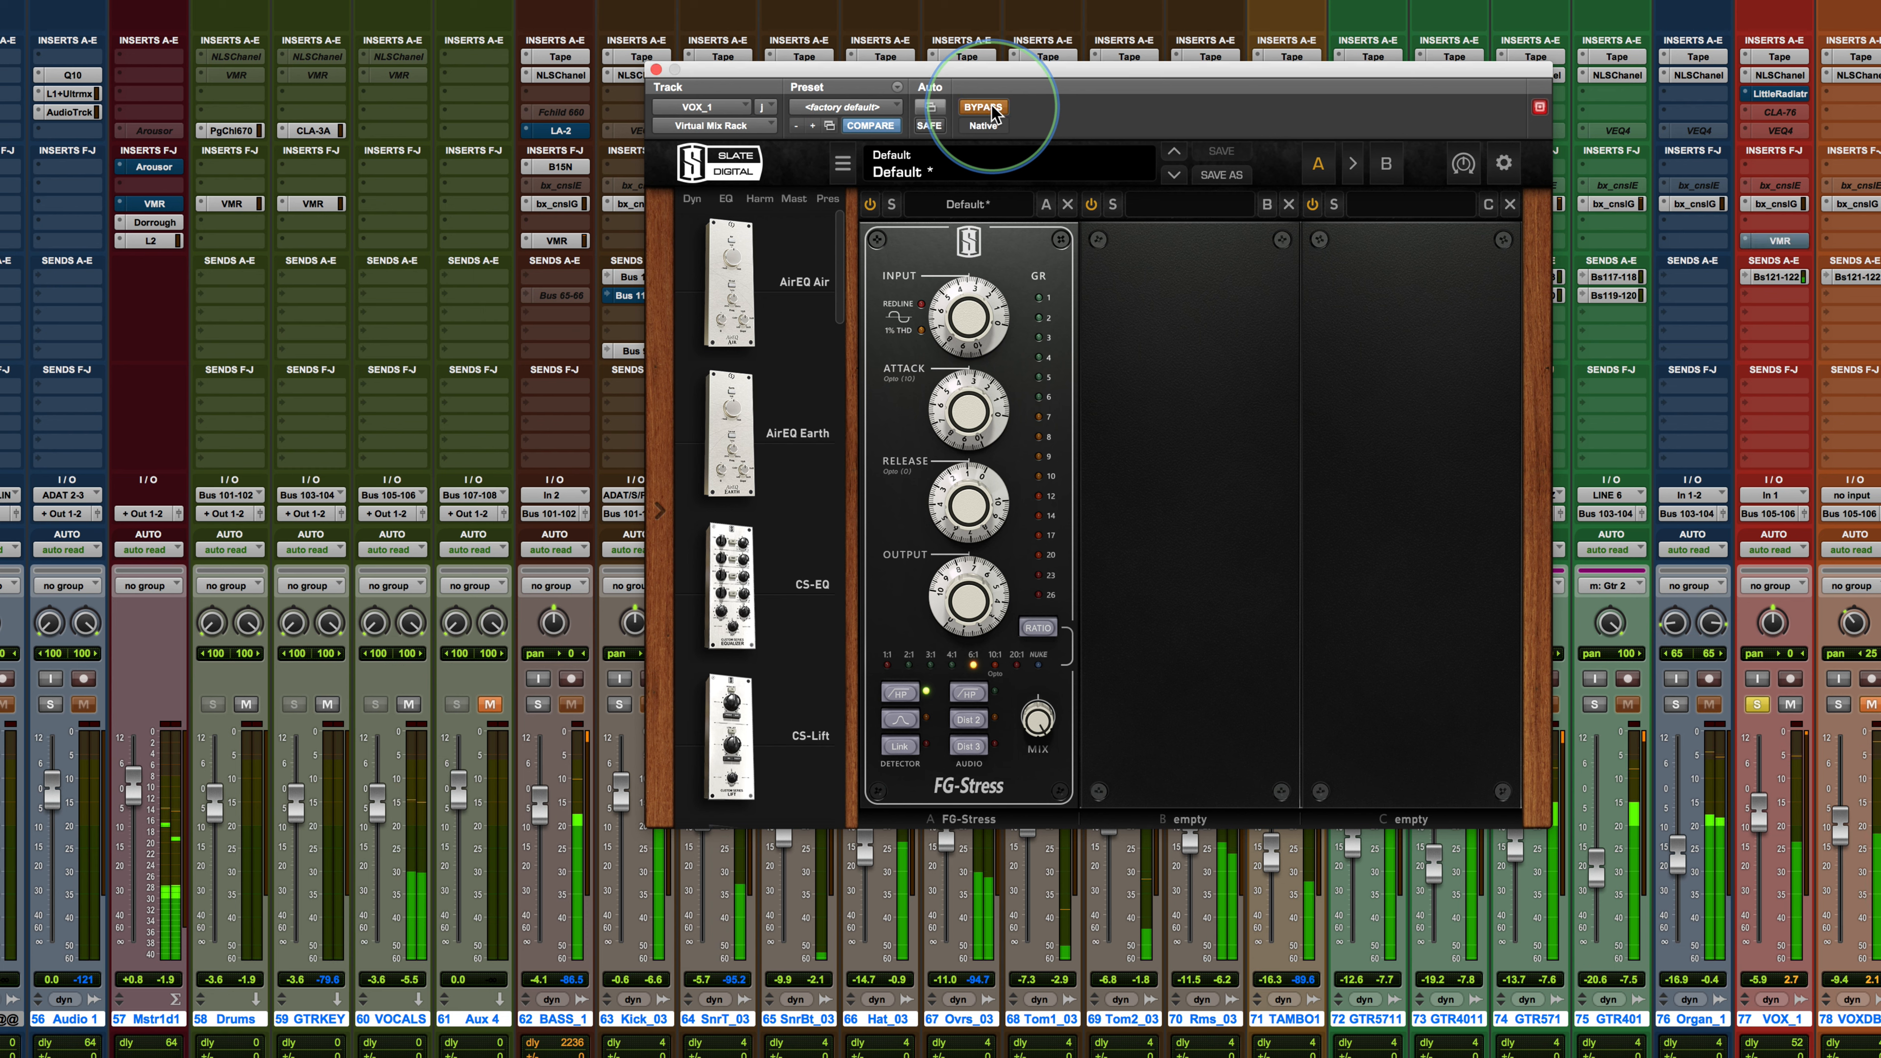
pyautogui.click(992, 111)
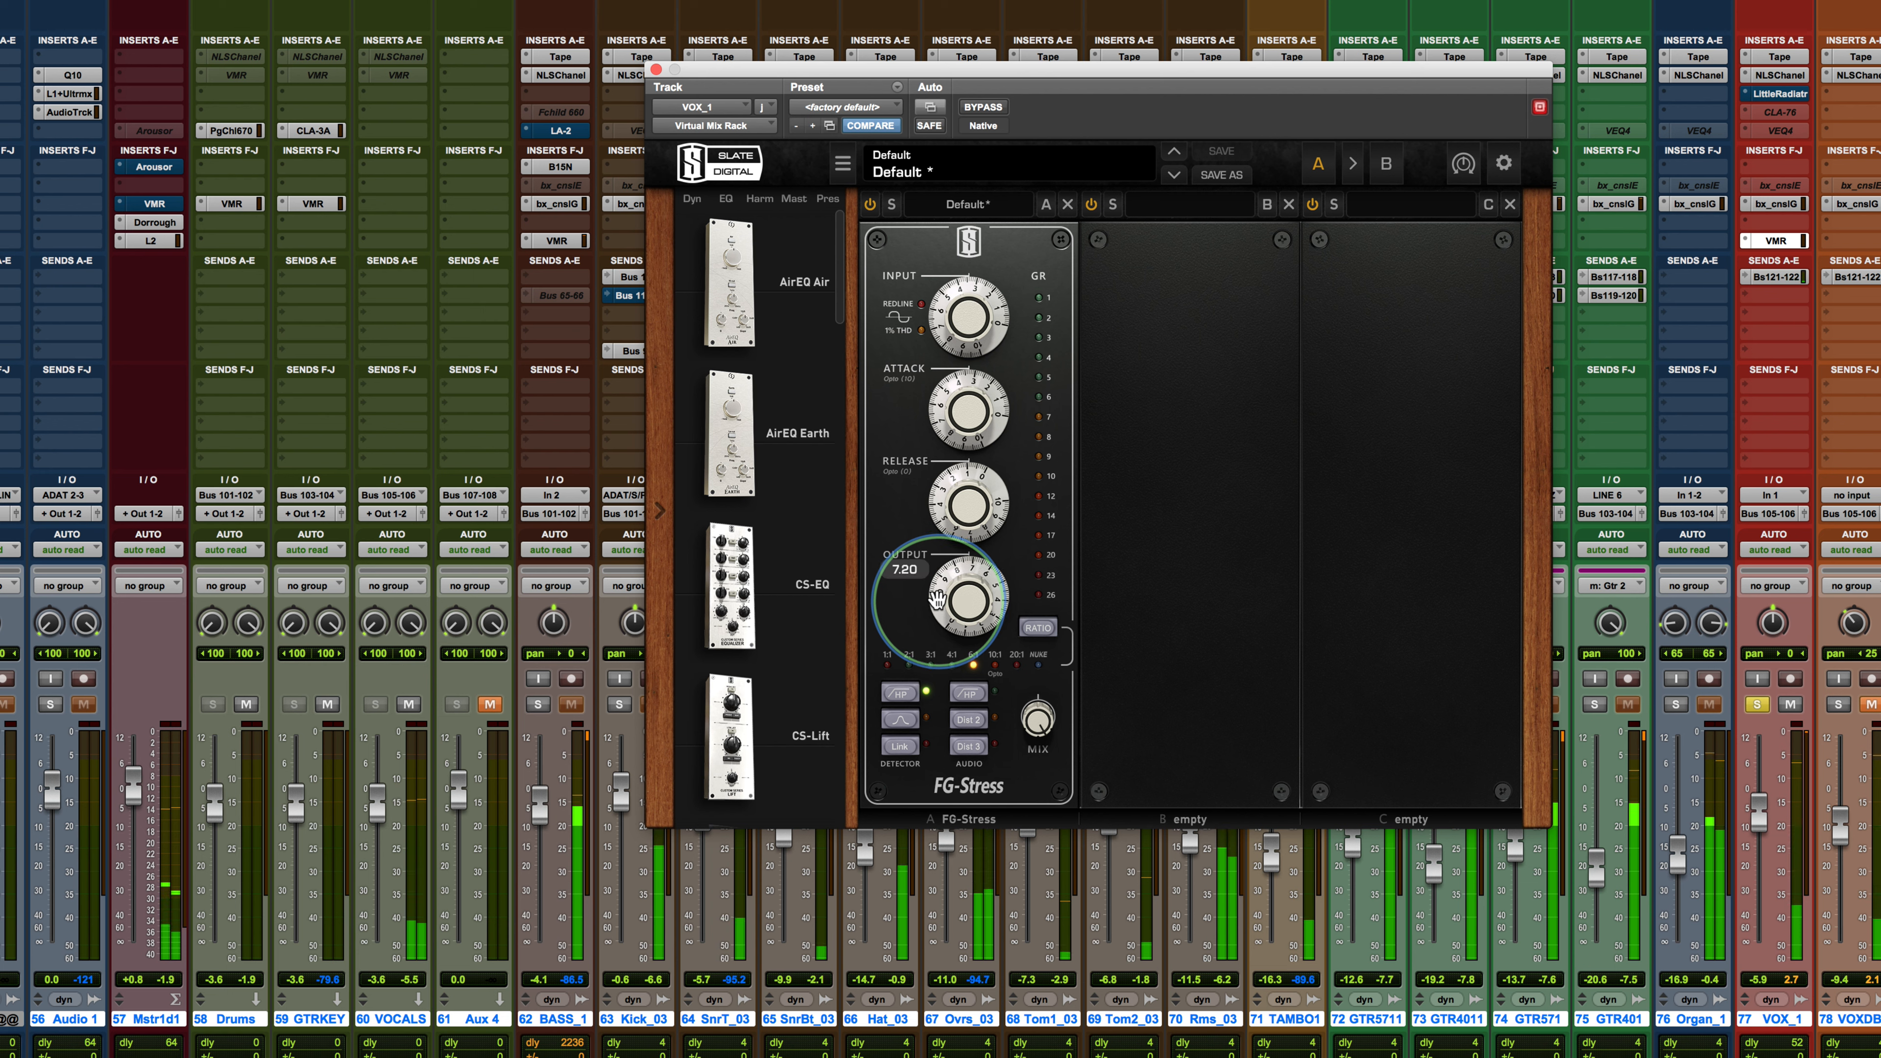
pyautogui.moveTo(936, 599)
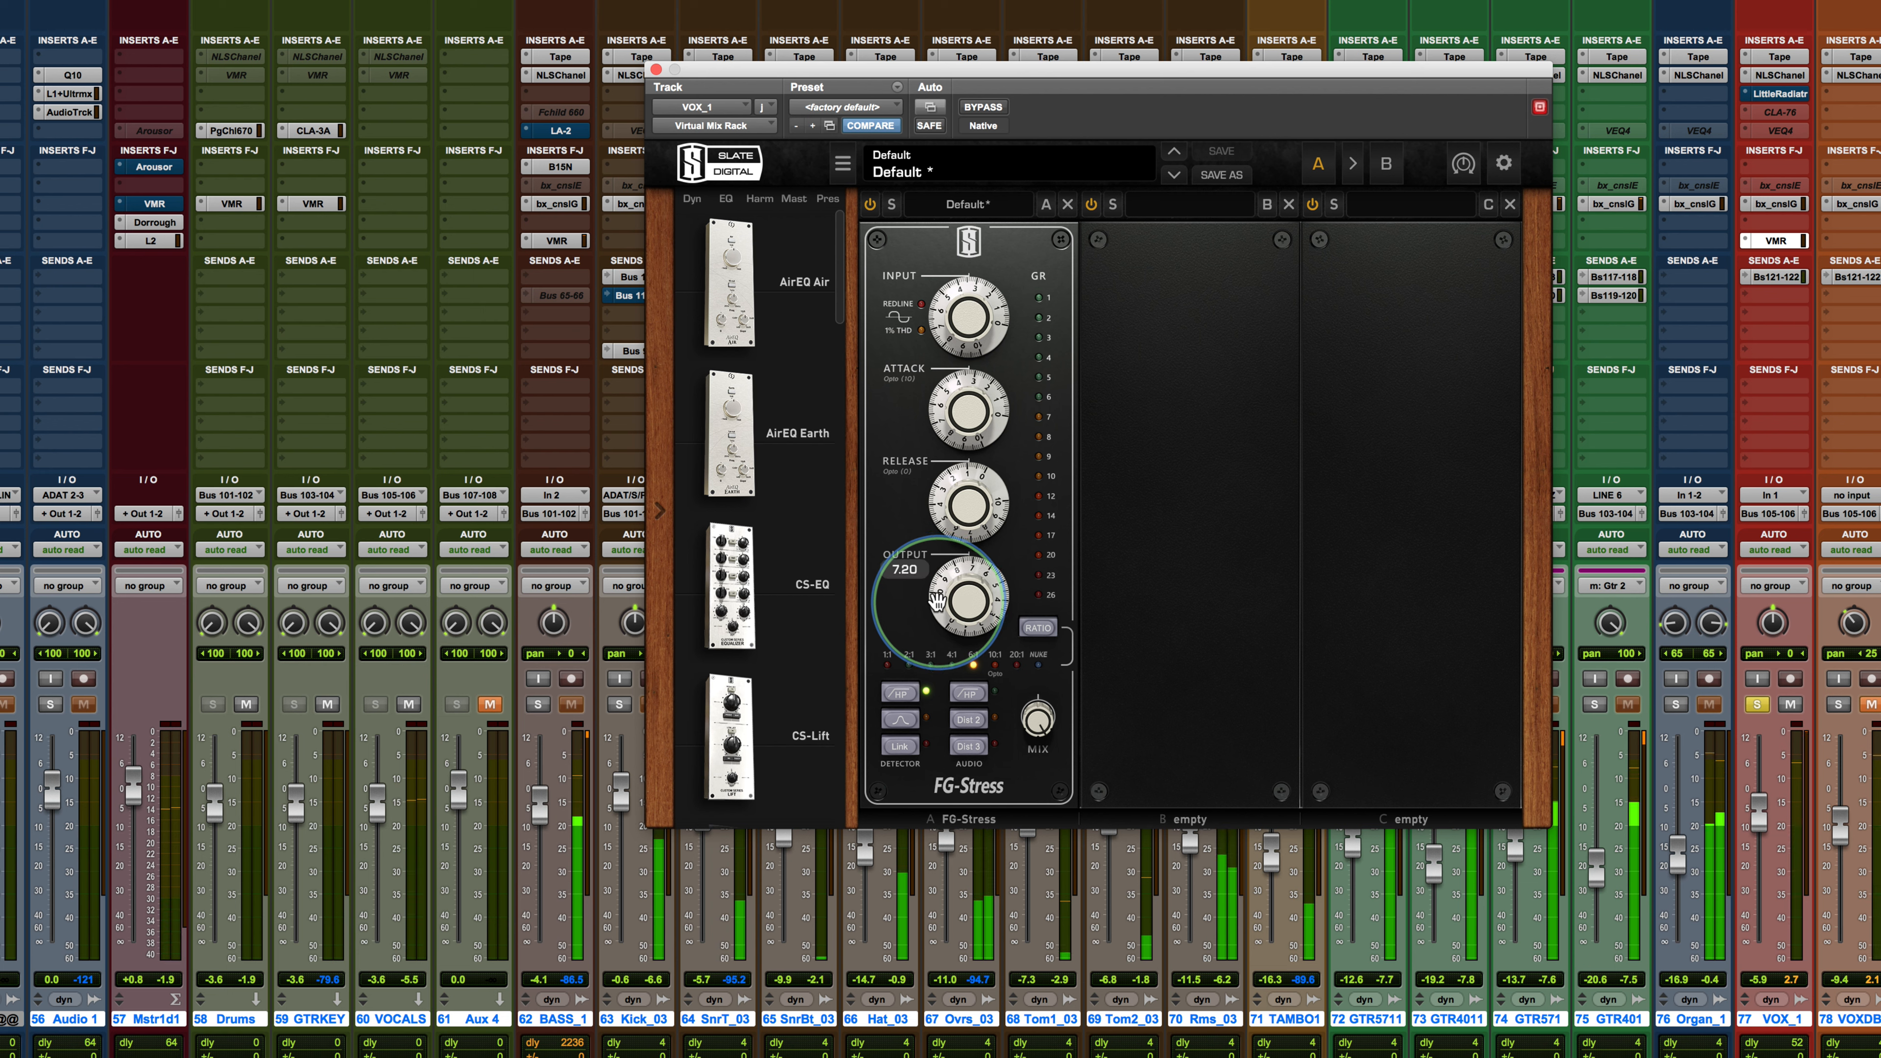
pyautogui.click(985, 108)
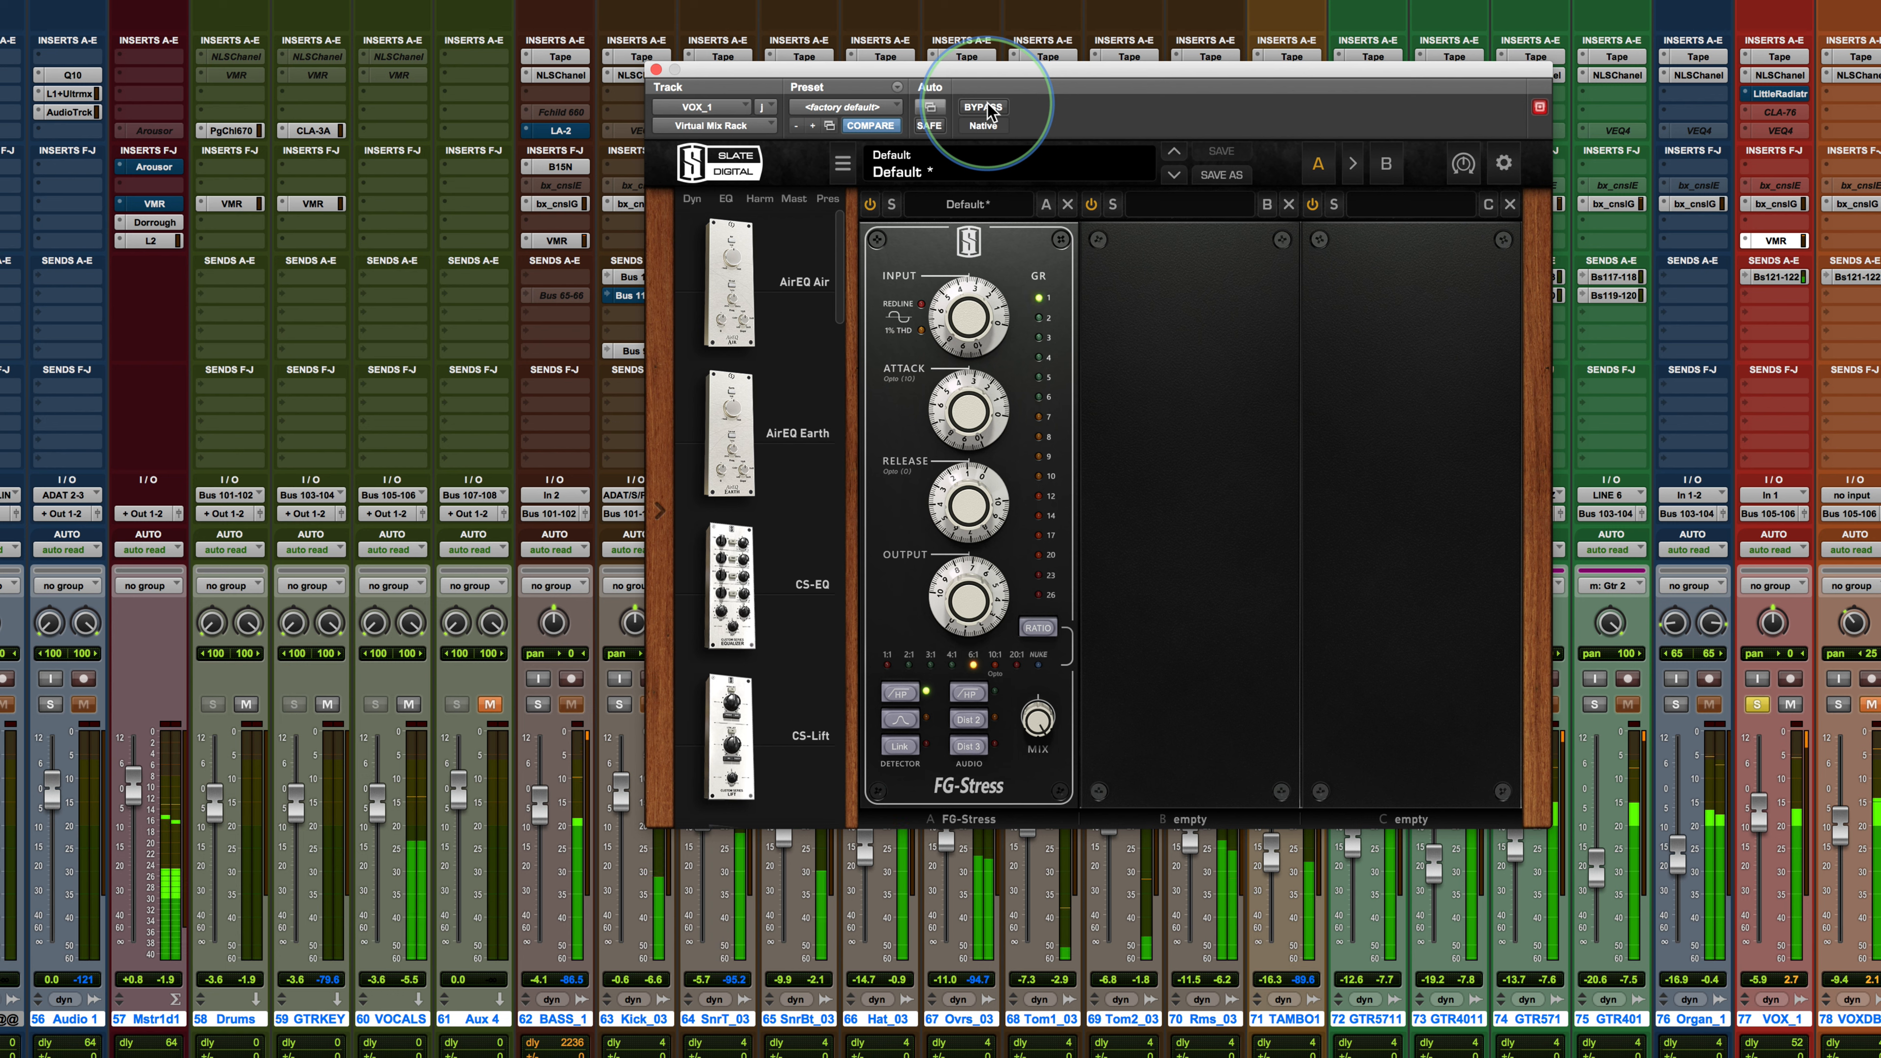
pyautogui.click(987, 108)
pyautogui.click(987, 109)
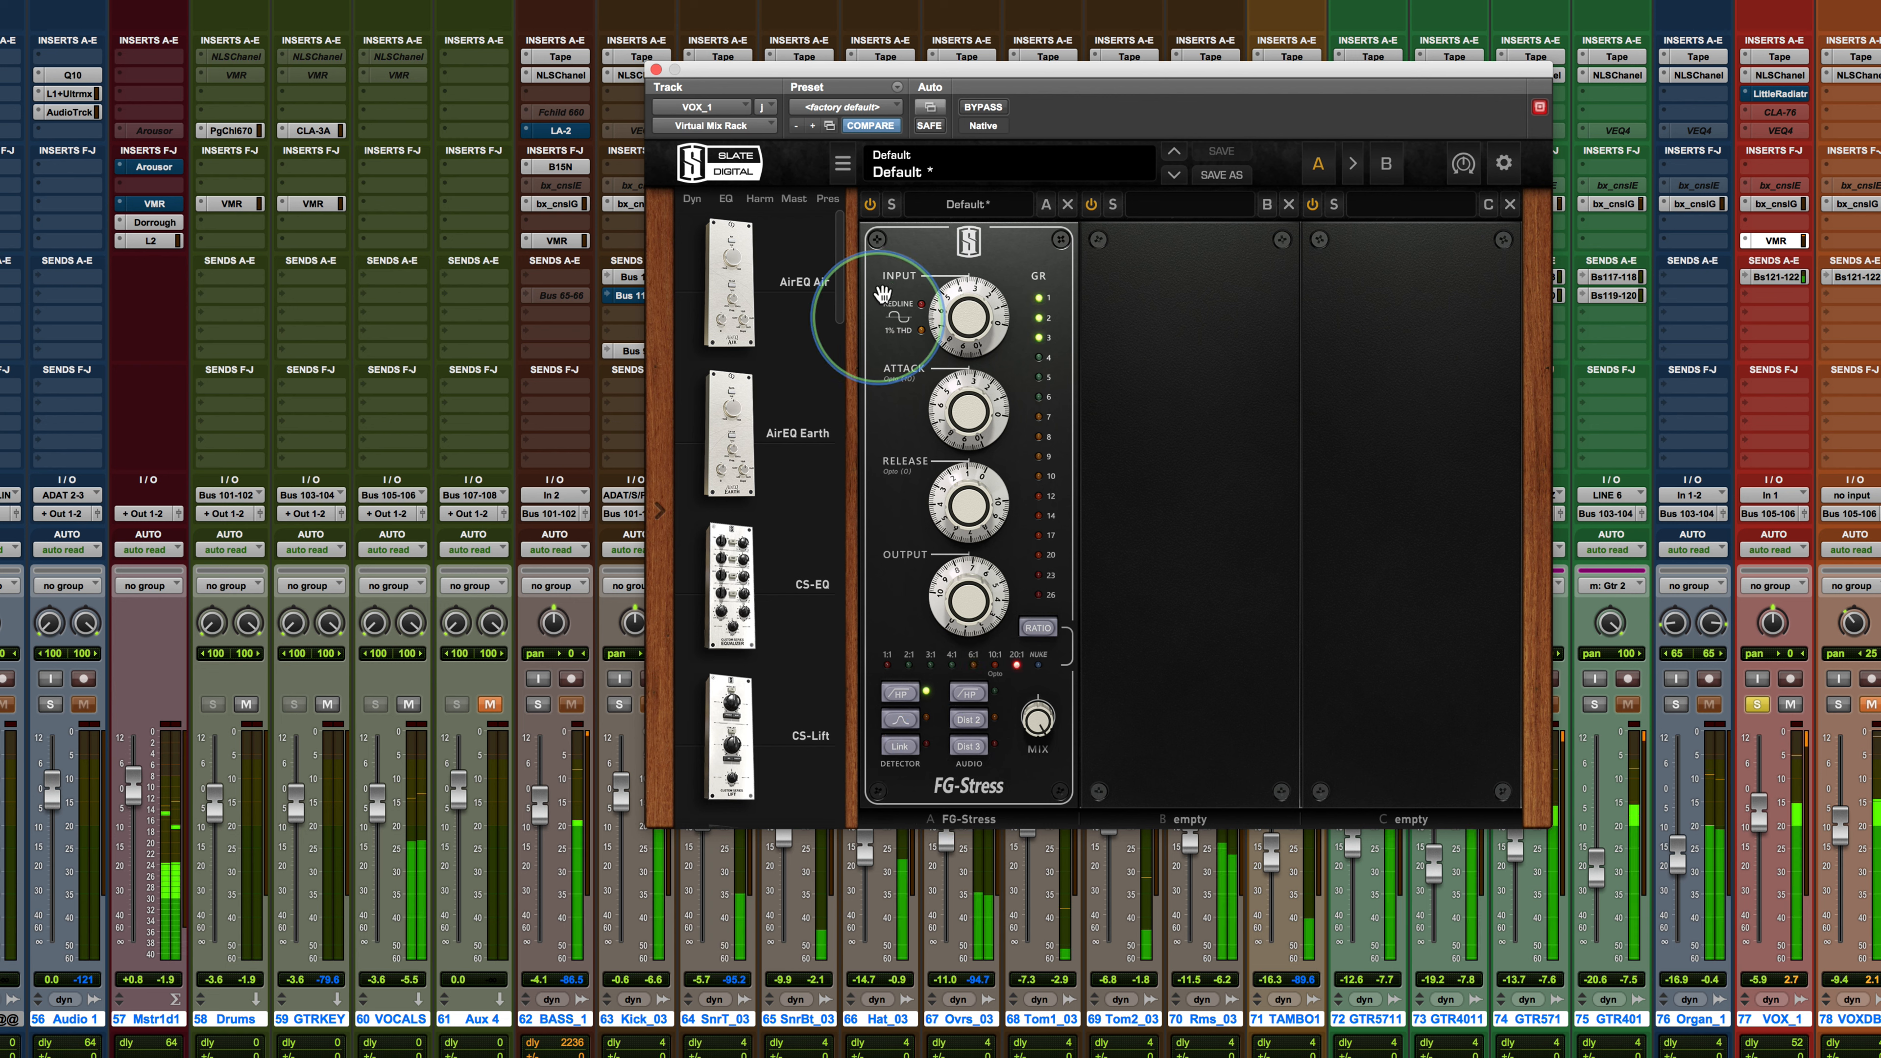
# Set the VOX_1 FG-Stress input to 3.10 and toggle the rack's bypass to compare the vocal during playback
pyautogui.moveTo(945, 319); pyautogui.dragTo(938, 318)
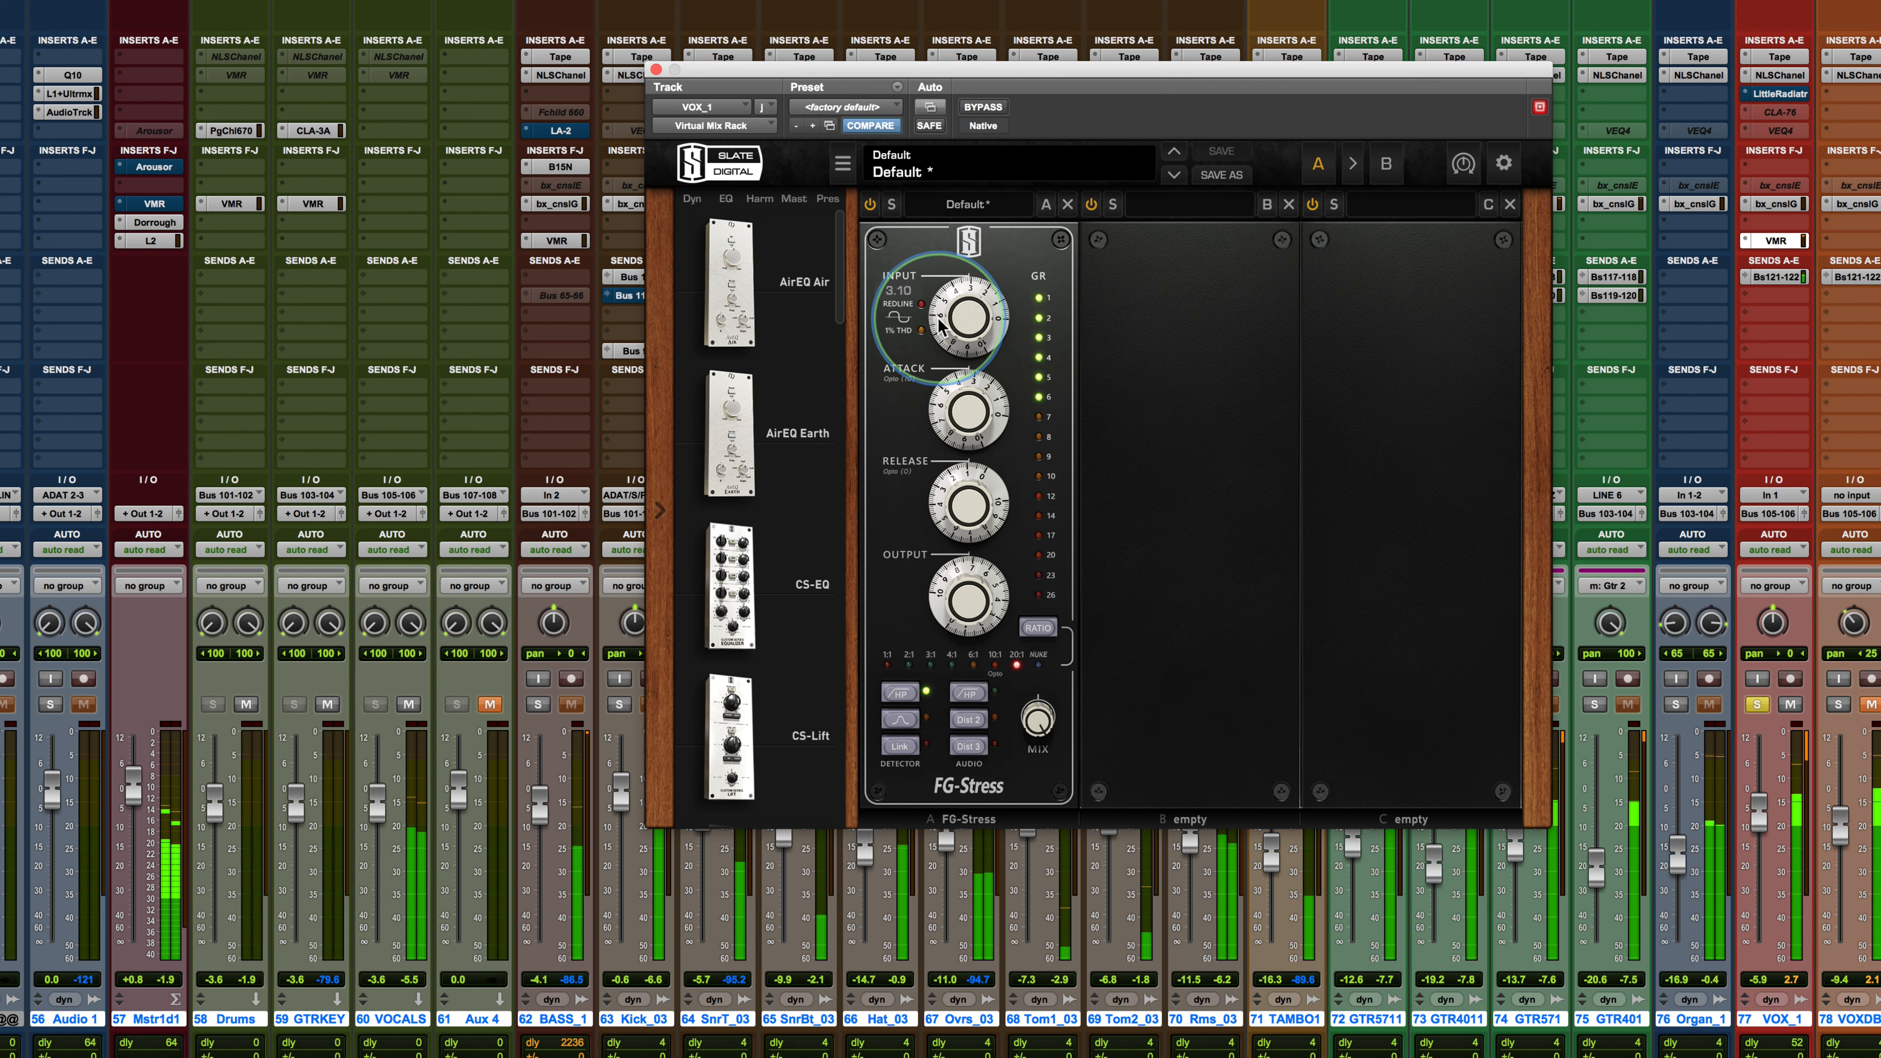
pyautogui.click(992, 108)
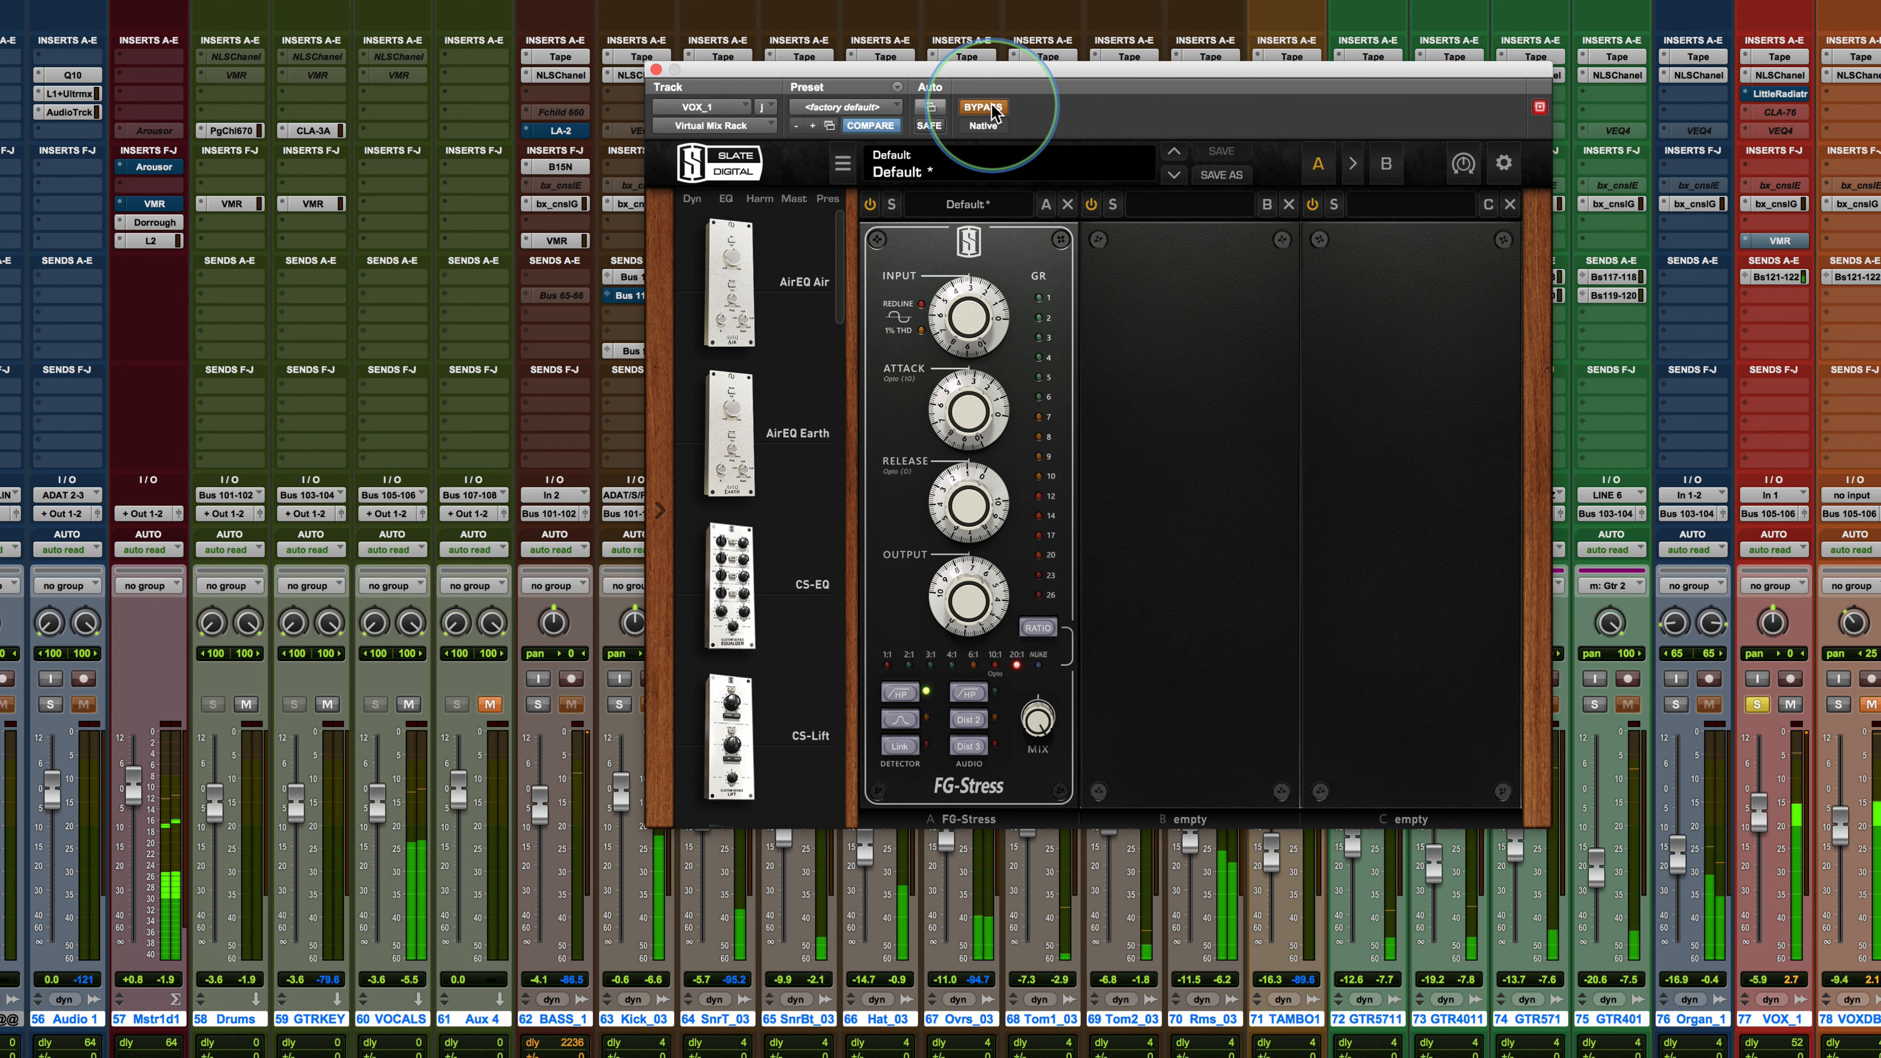
pyautogui.click(992, 109)
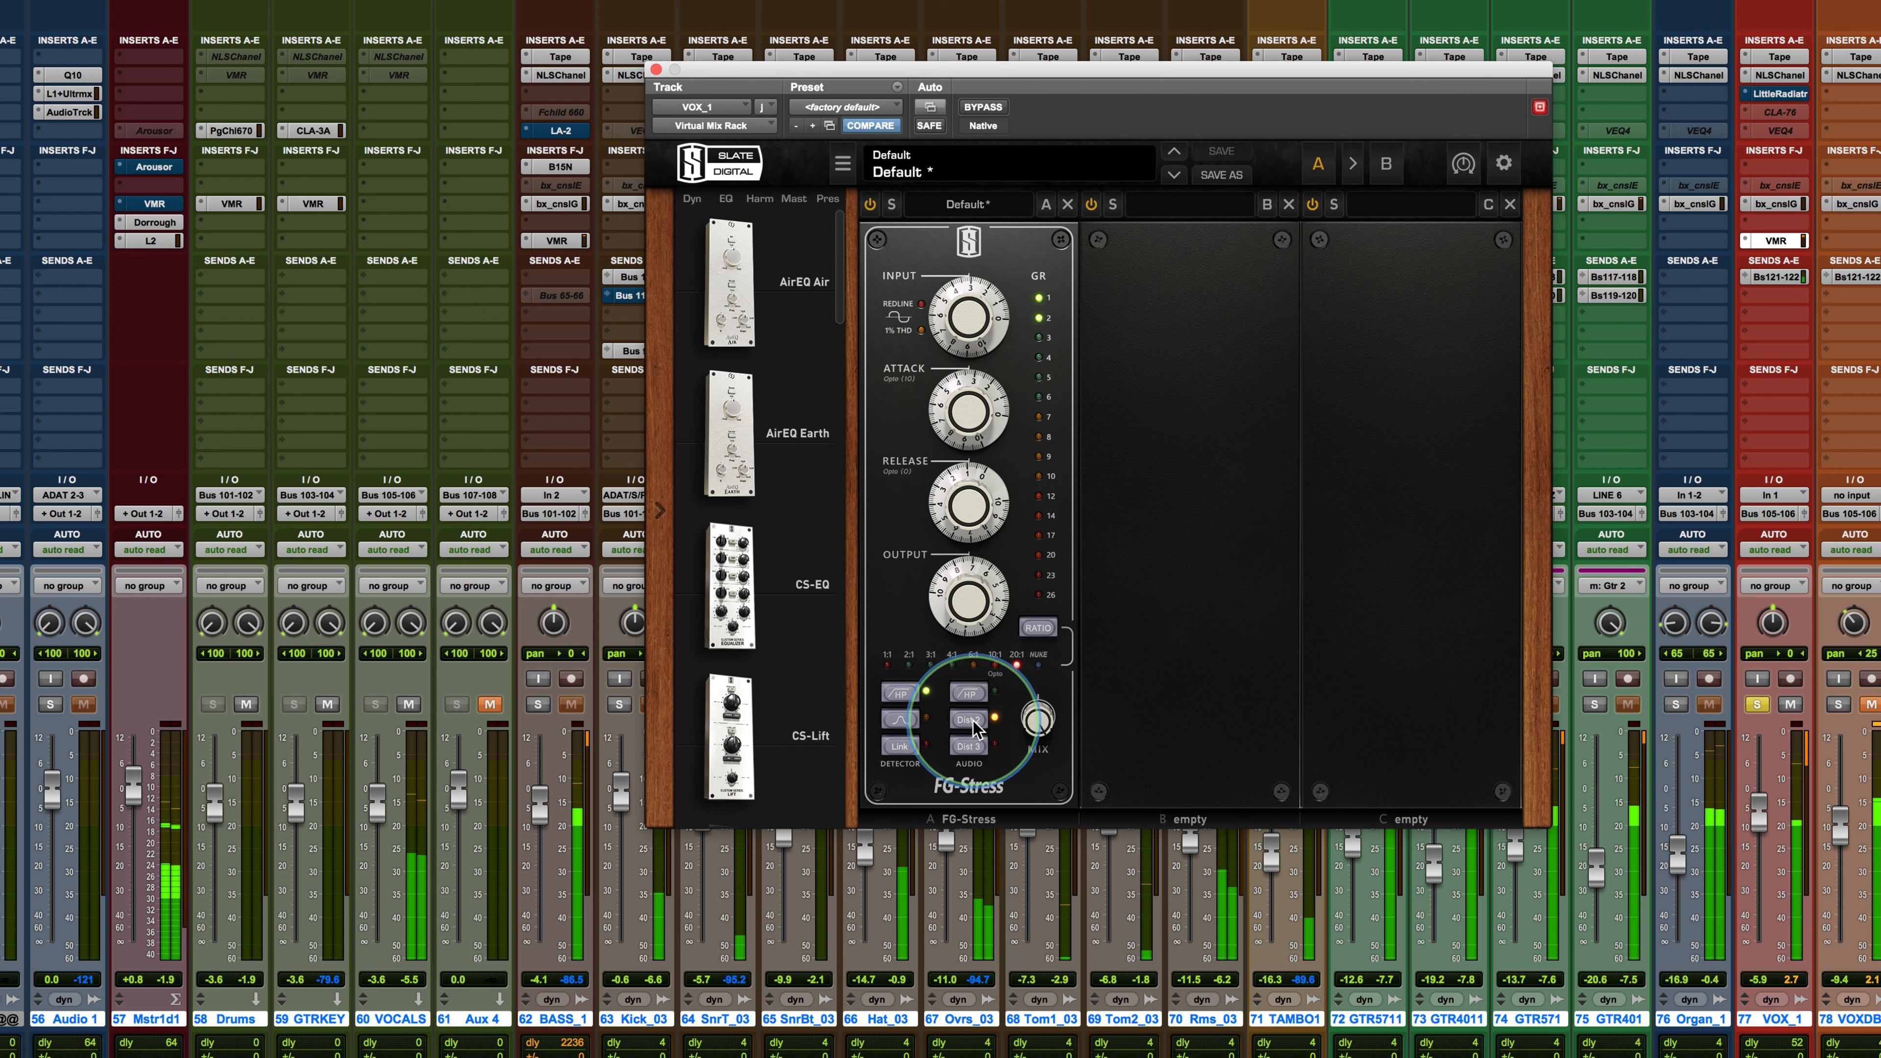
# Enable Dist 3 on the VOX_1 FG-Stress and toggle the rack's bypass to compare the distorted vocal
pyautogui.click(970, 746)
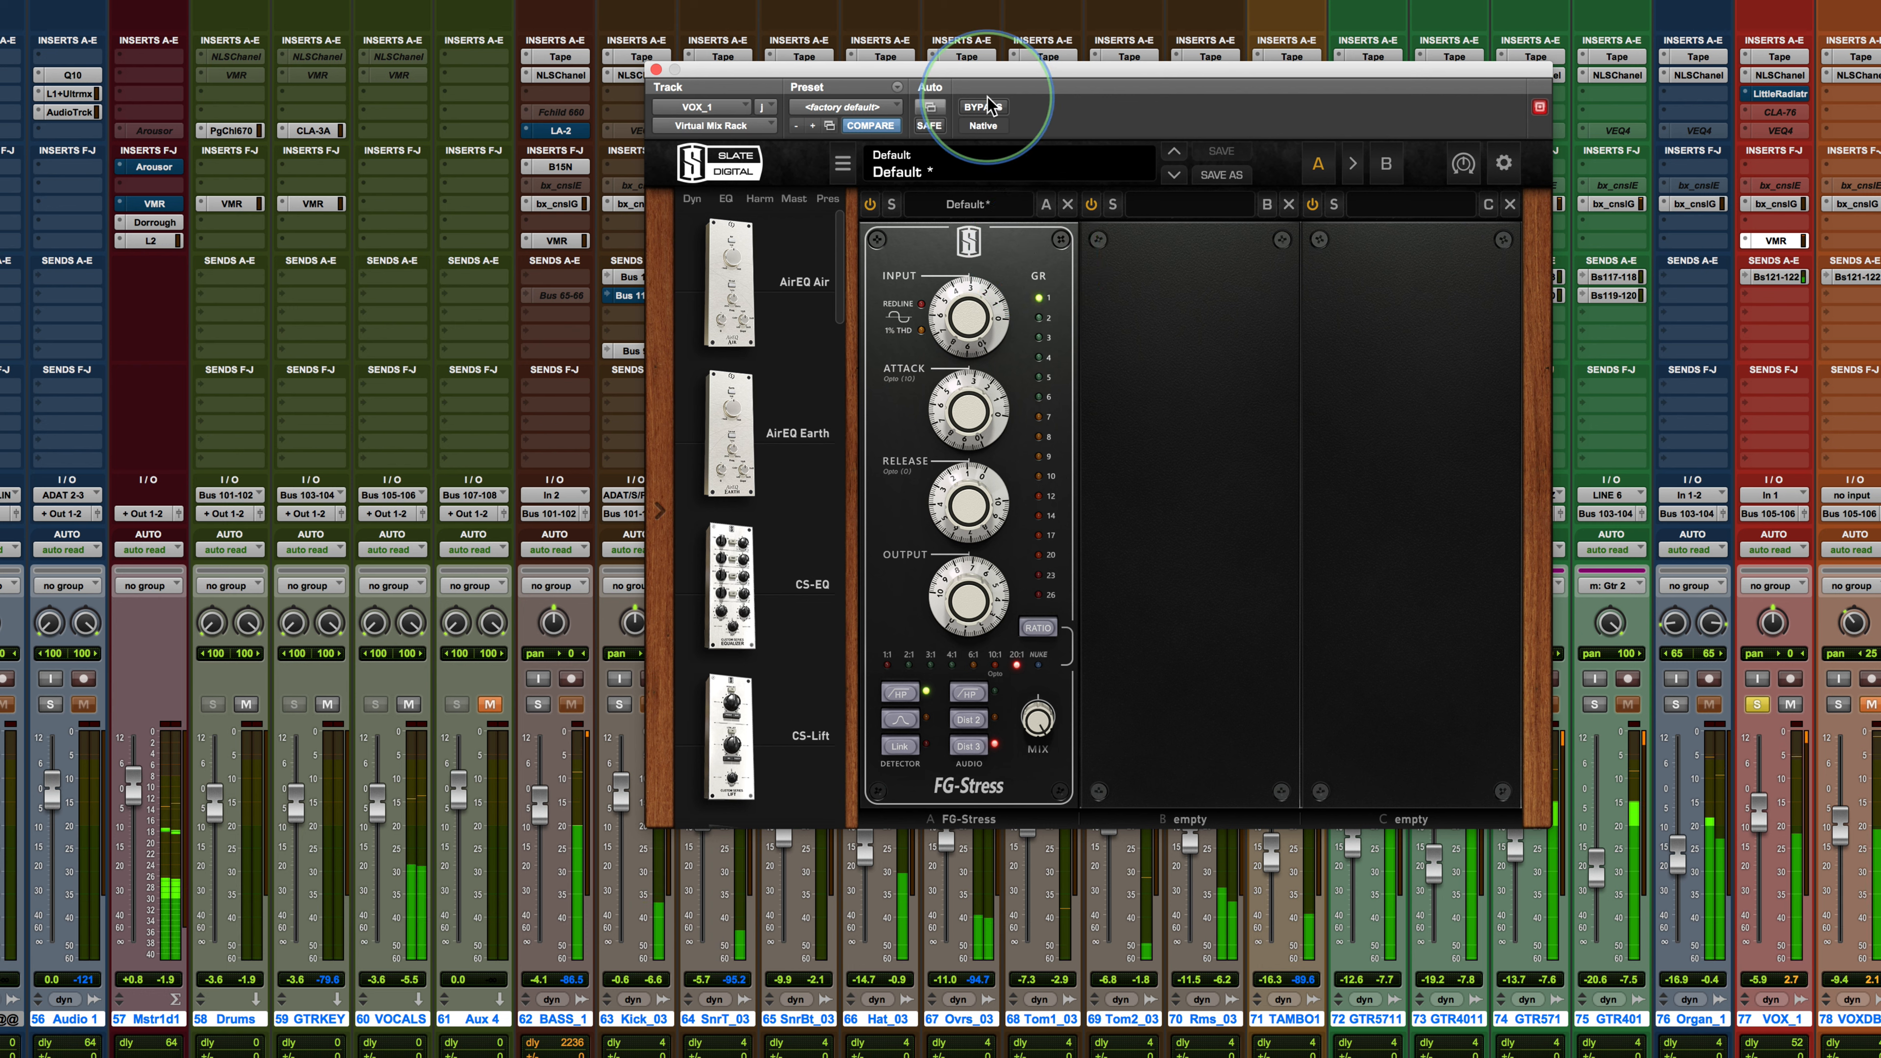
pyautogui.click(986, 110)
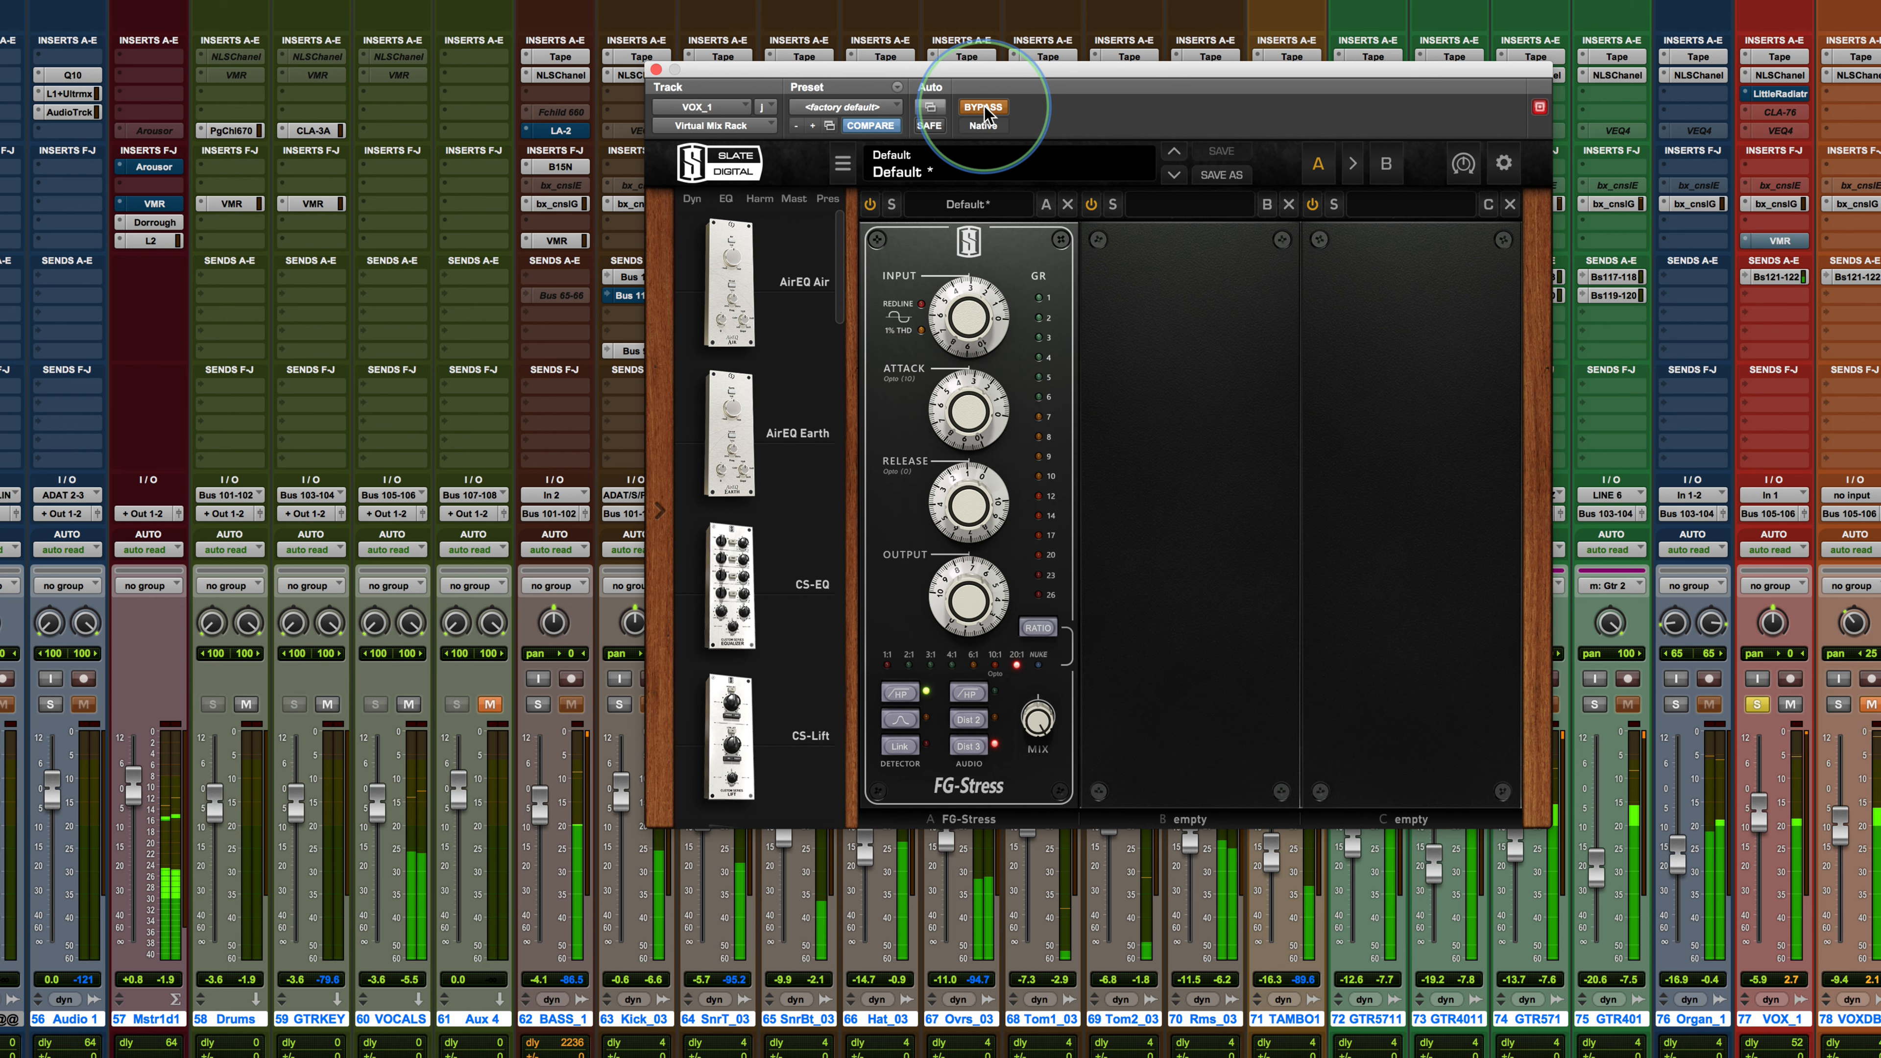
pyautogui.click(986, 109)
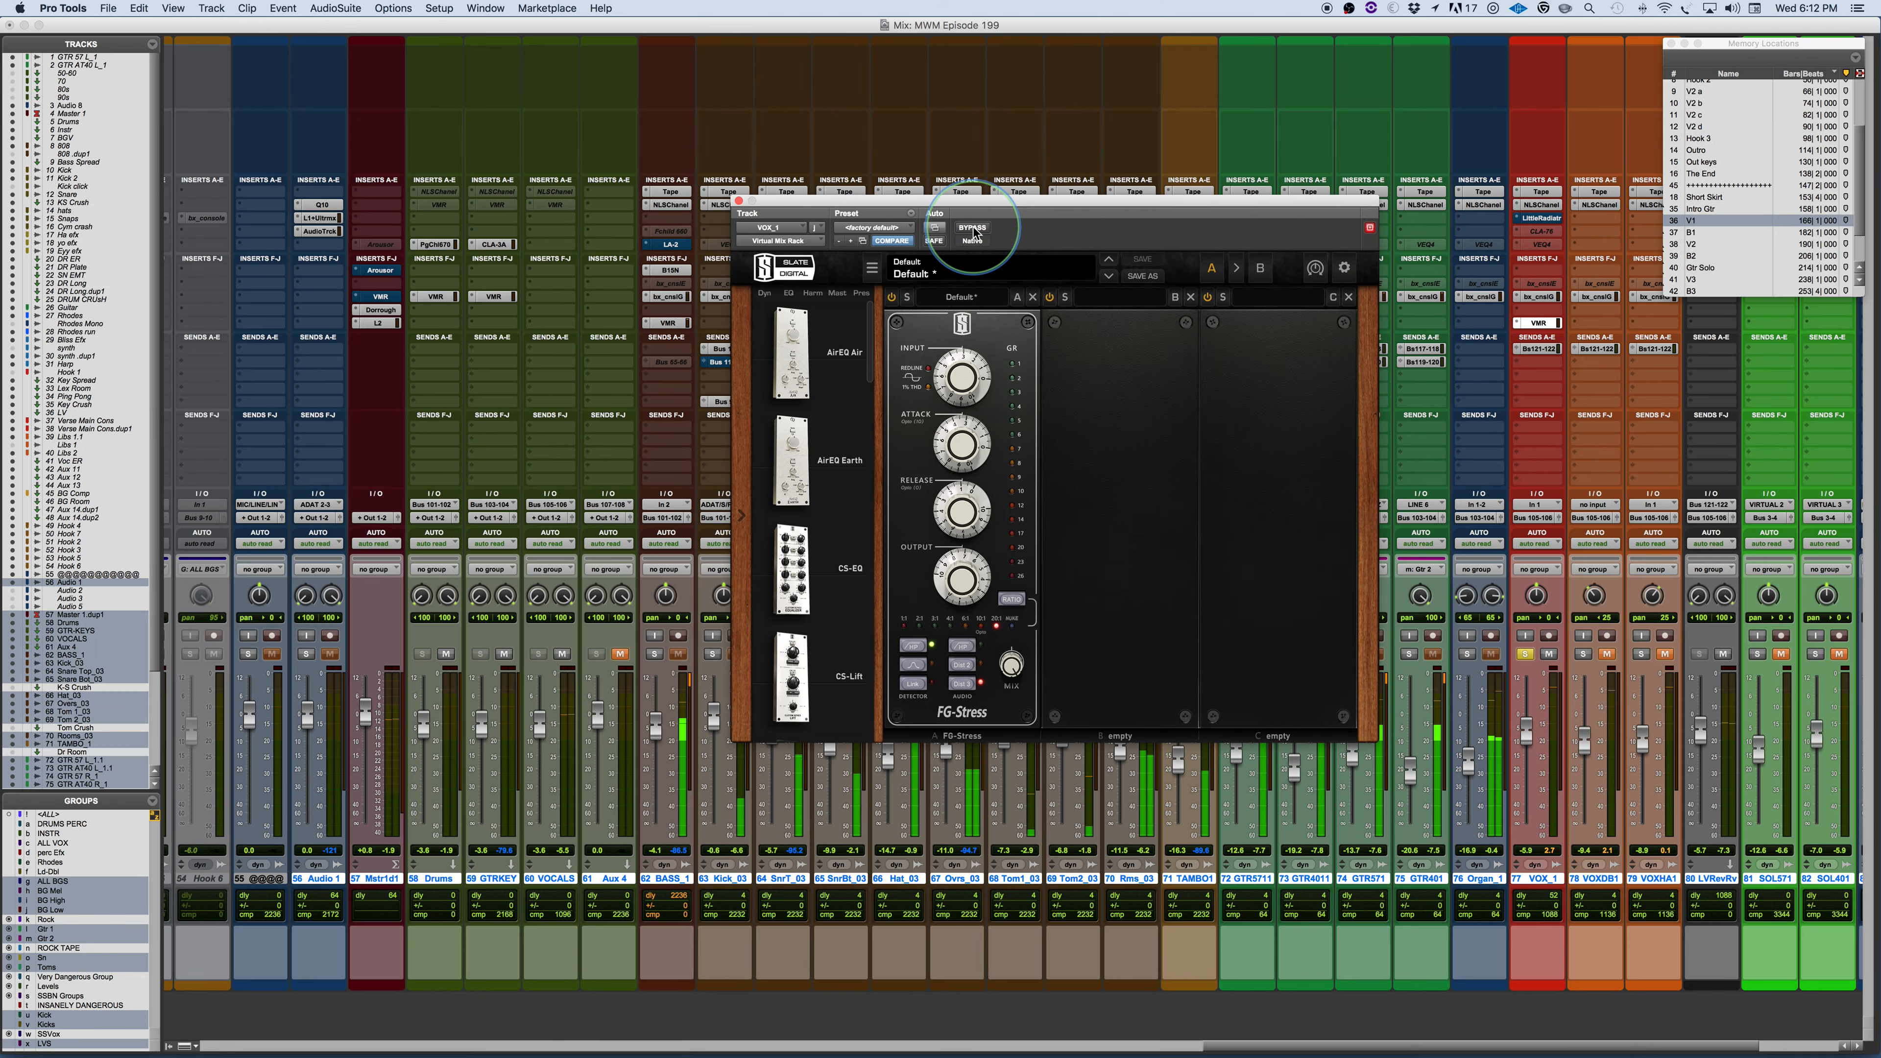
# Copy the VOX_1 Virtual Mix Rack to VOXDB1 and VOXHA1, and bring all three vocals into the mix by clearing the VOX_1 solo and the doubles' mutes
pyautogui.moveTo(1537, 324); pyautogui.dragTo(1656, 327)
pyautogui.click(1525, 653)
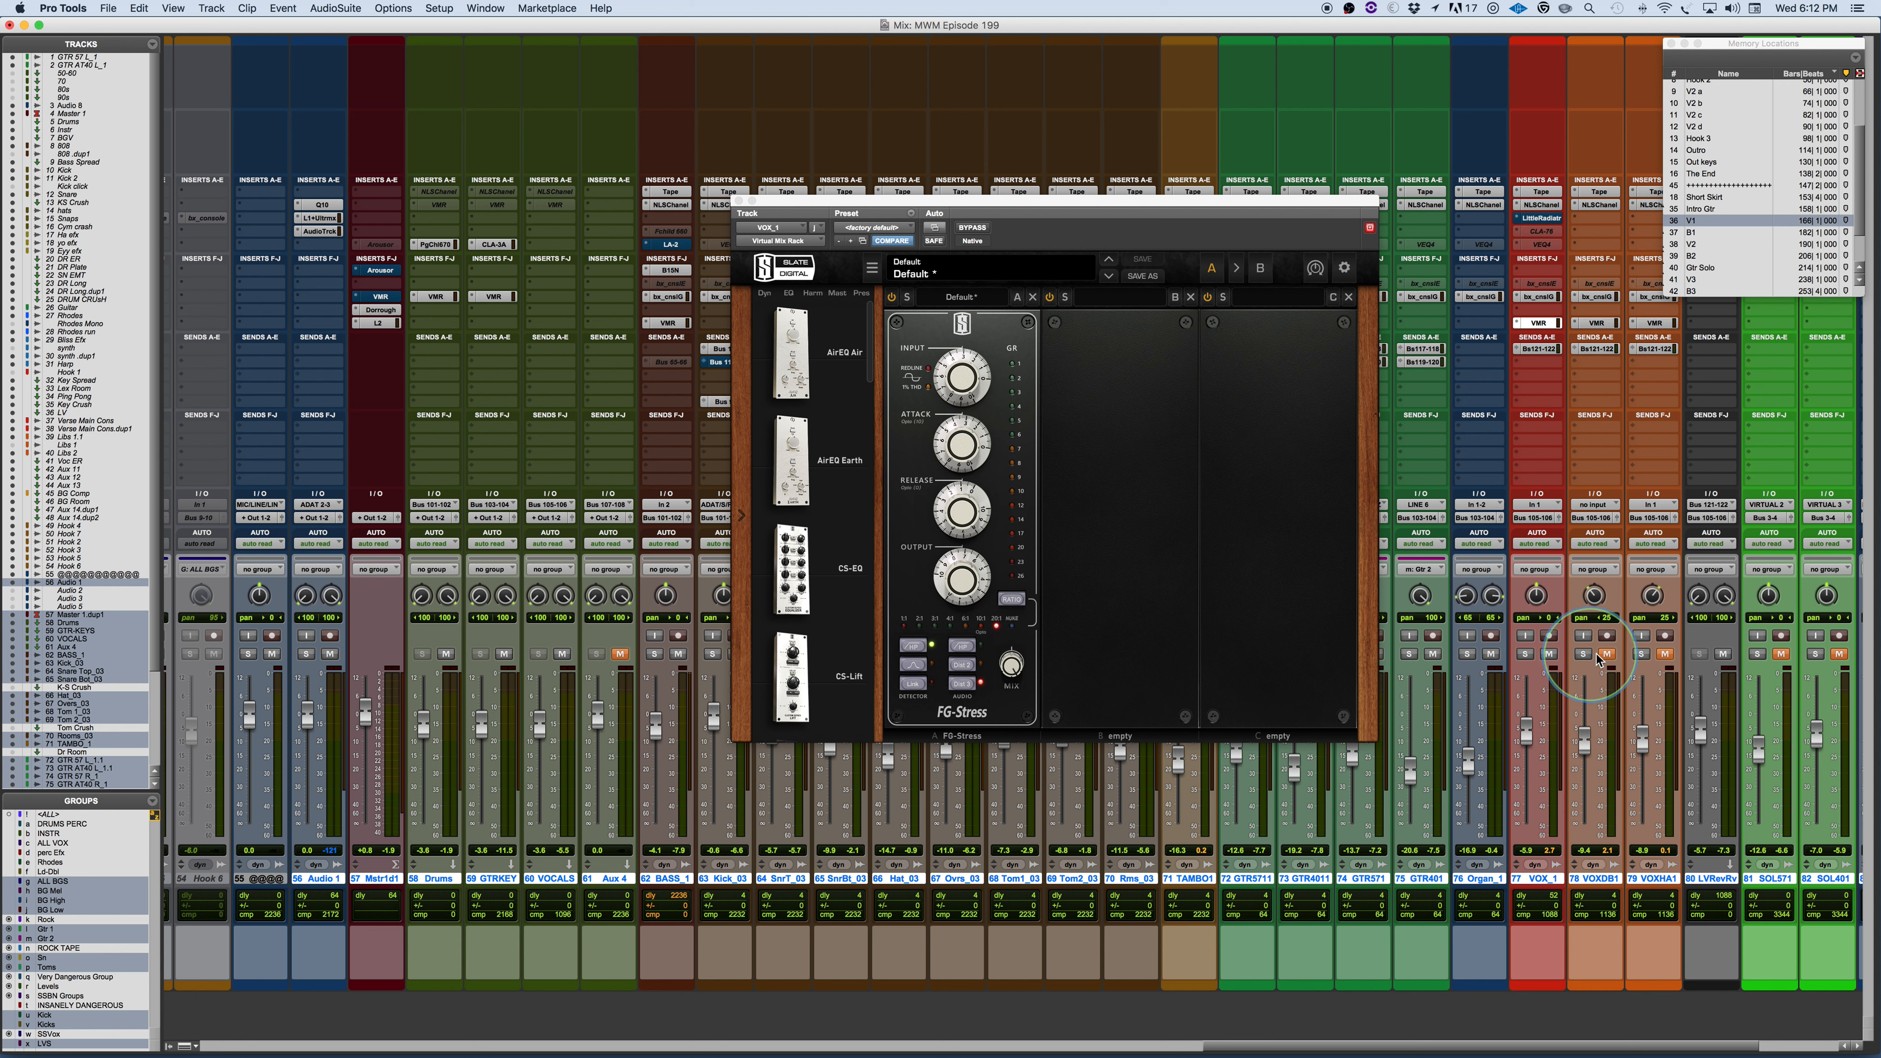
pyautogui.click(1607, 655)
pyautogui.click(1666, 654)
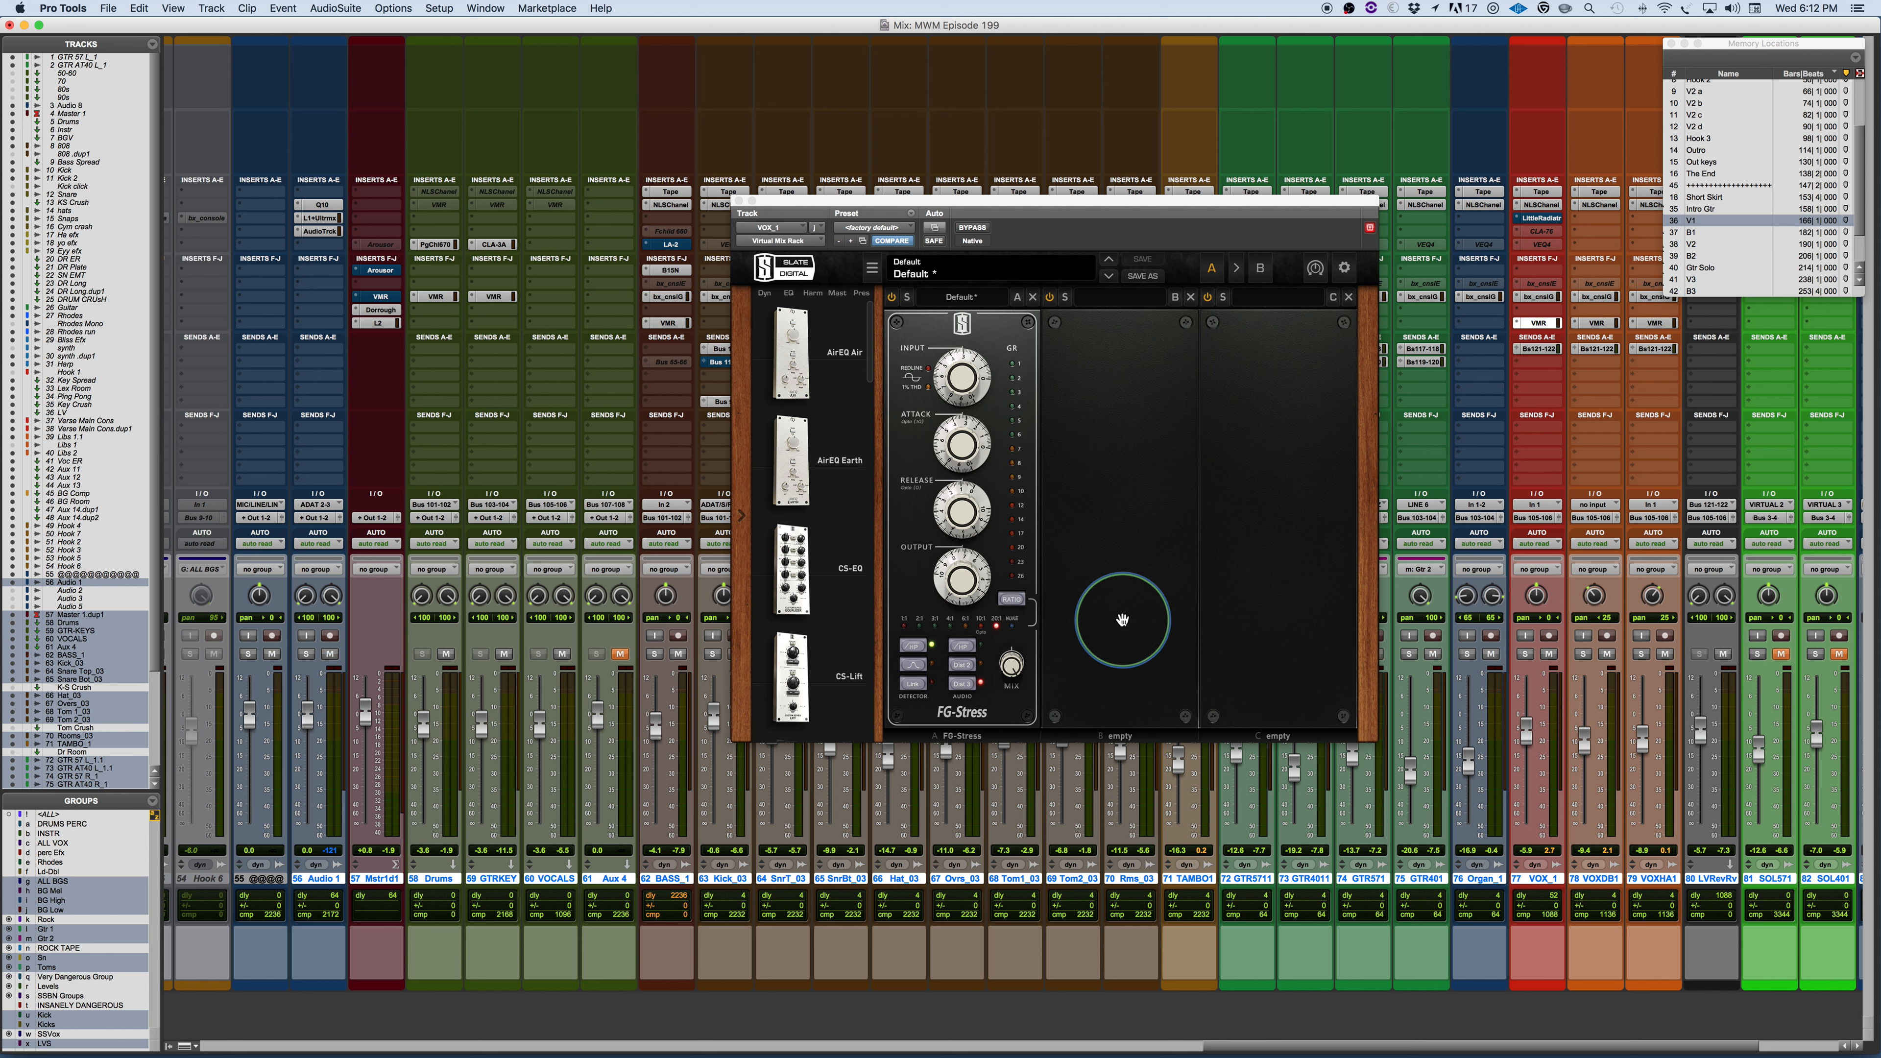
# Move the Virtual Mix Rack inserts on Drums and GTRKEY to insert slot J, matching the vocal tracks
pyautogui.moveTo(938, 205); pyautogui.dragTo(805, 389)
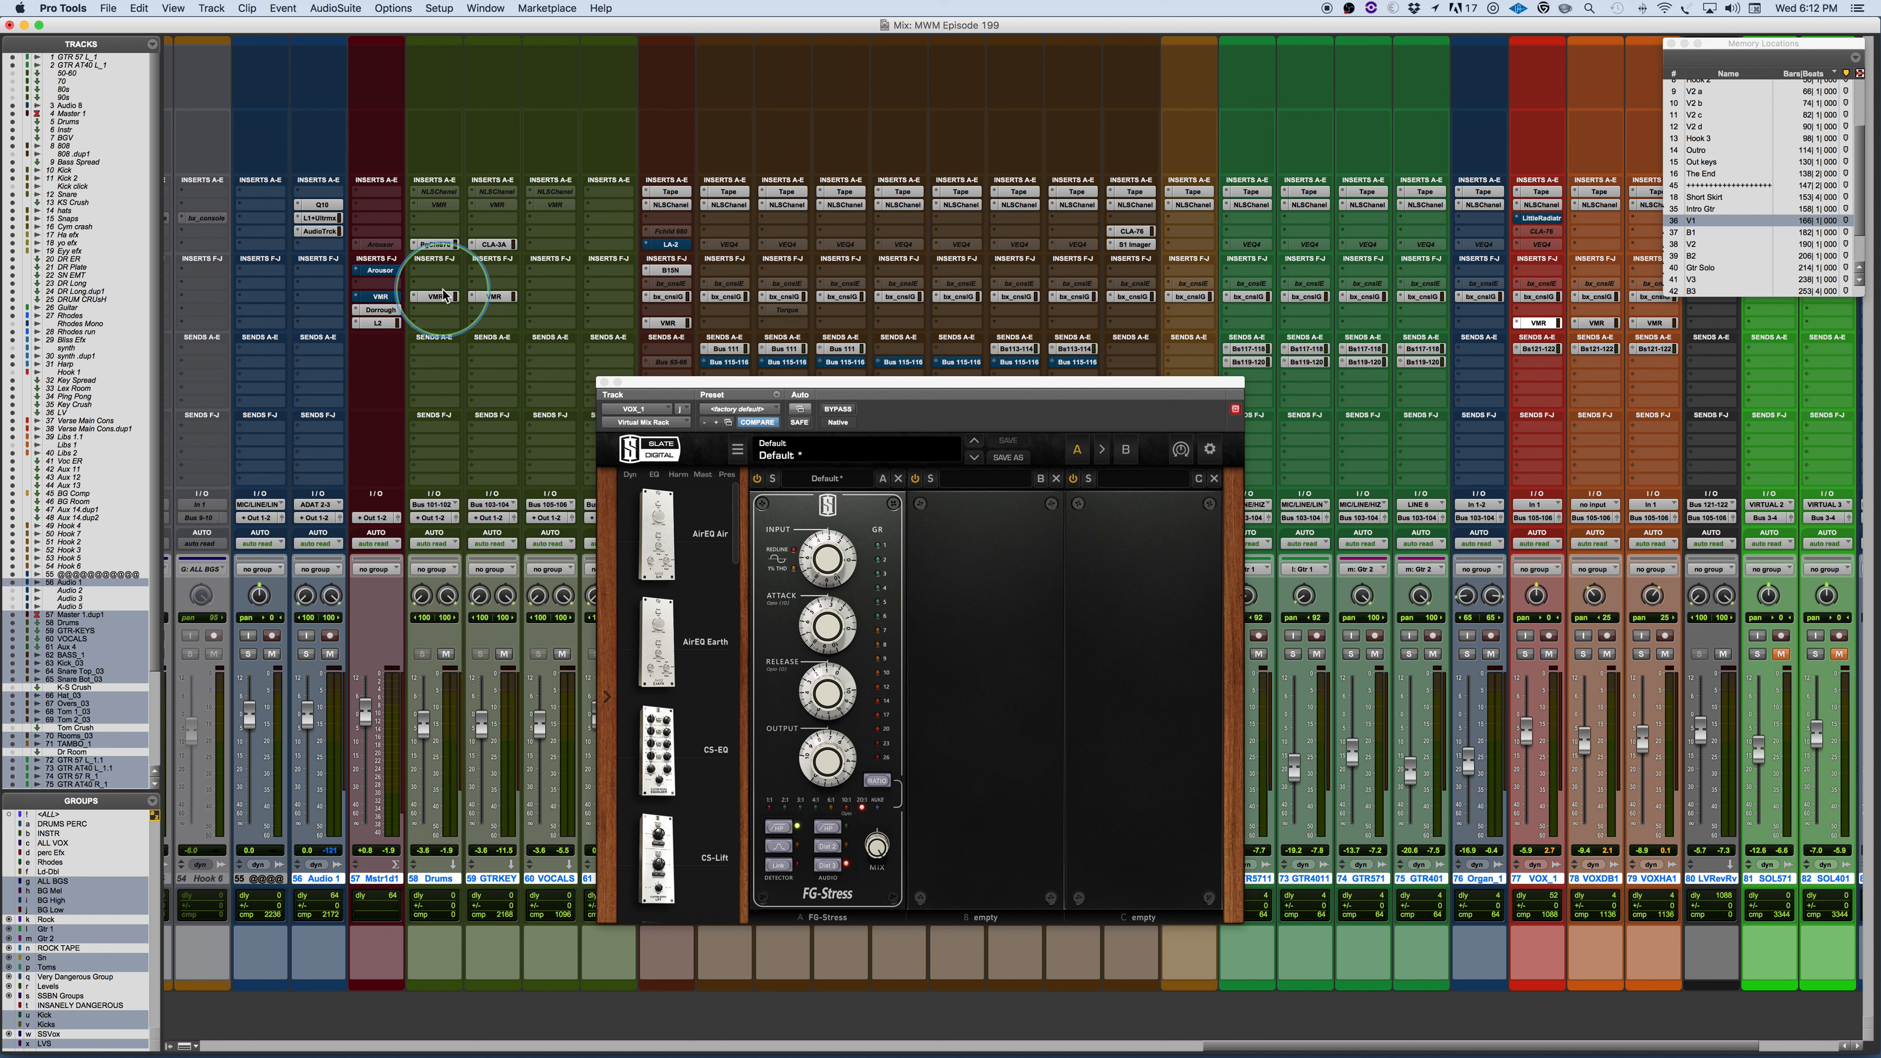
pyautogui.moveTo(443, 296); pyautogui.dragTo(490, 324)
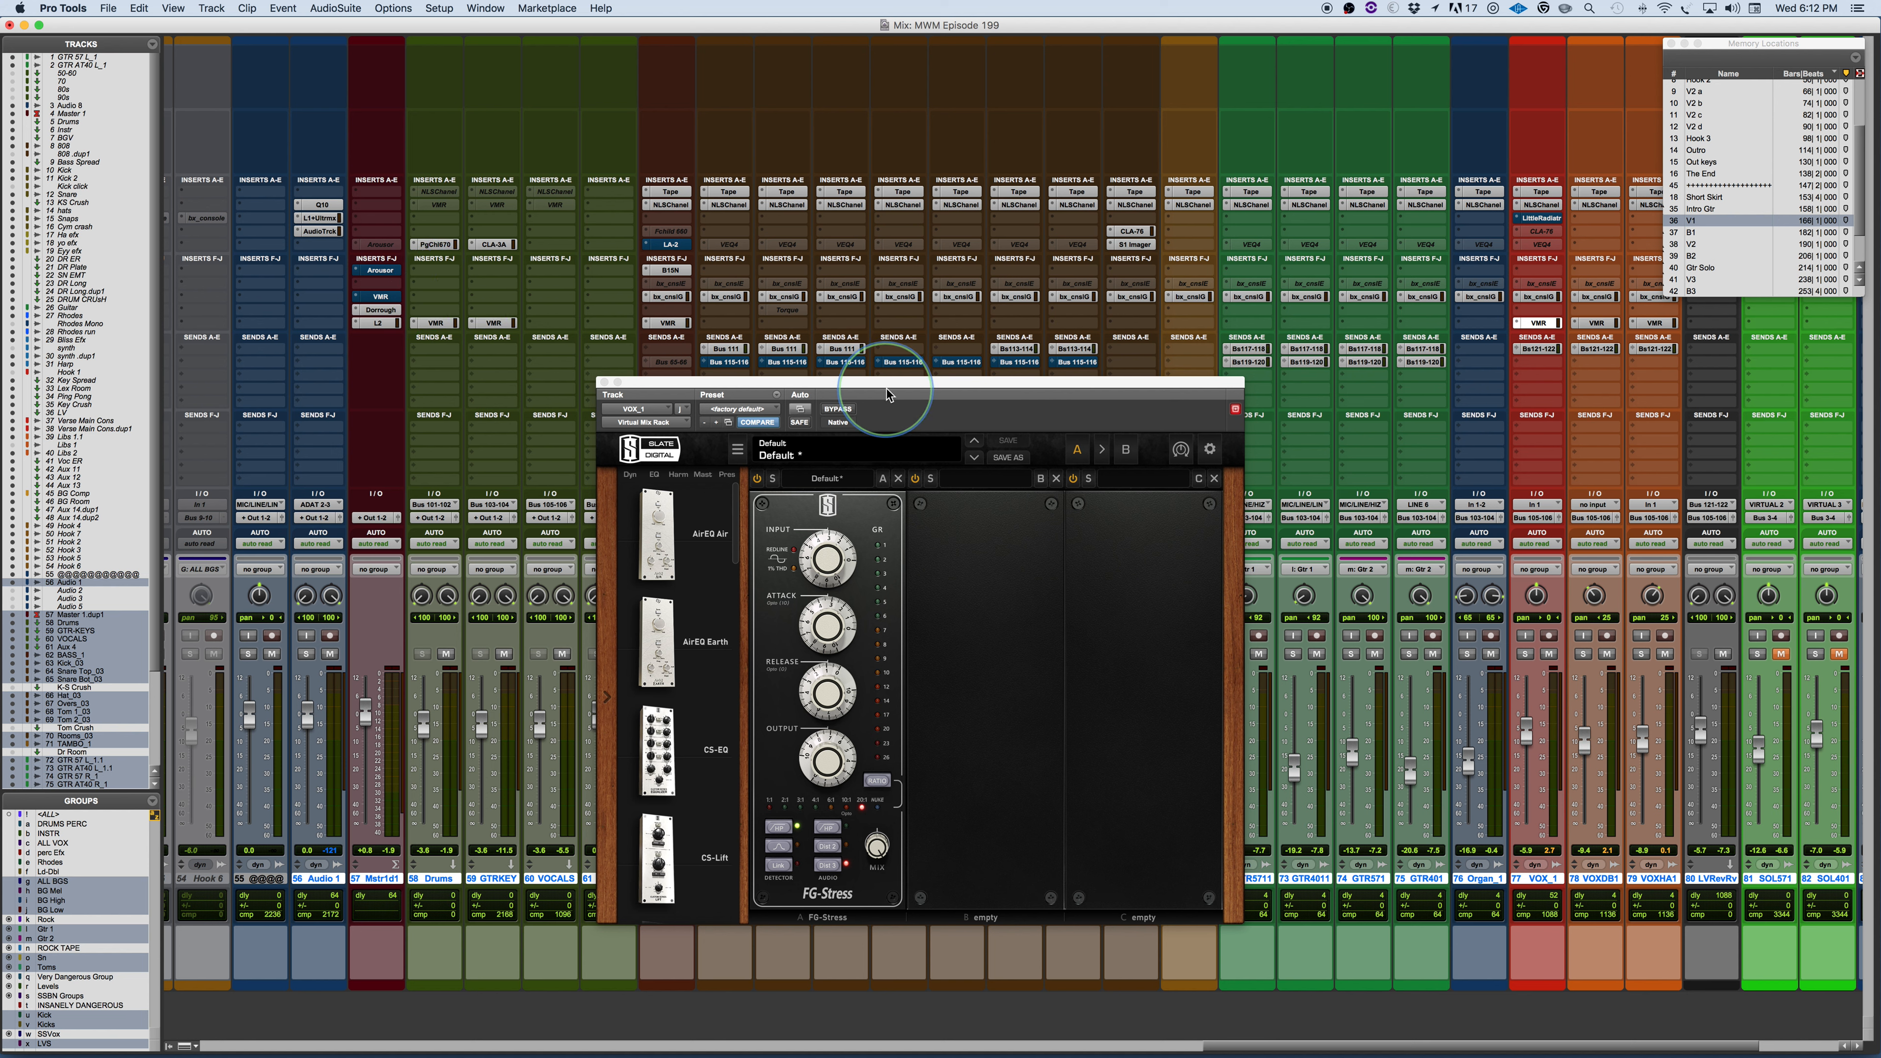
pyautogui.moveTo(892, 384); pyautogui.dragTo(987, 325)
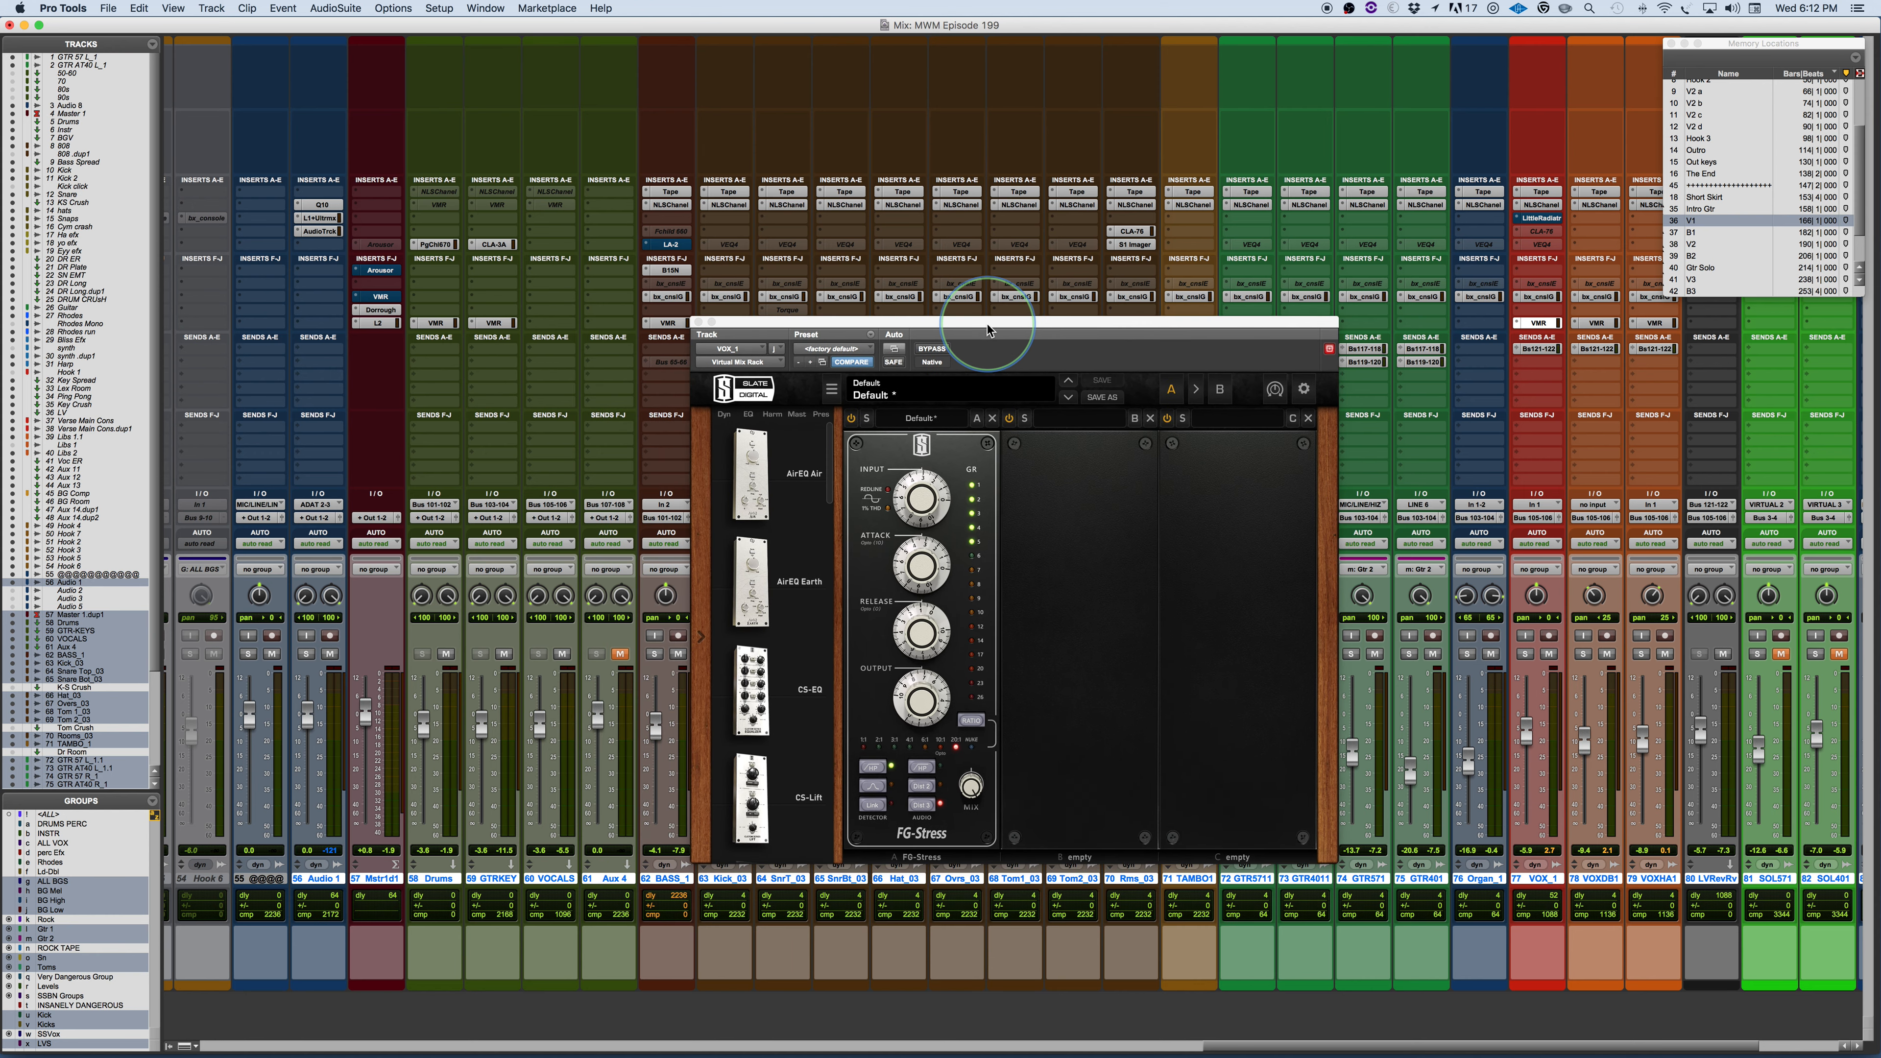
# Play the full mix and toggle bypass for slot J on all selected tracks to compare the compression
pyautogui.press('space')
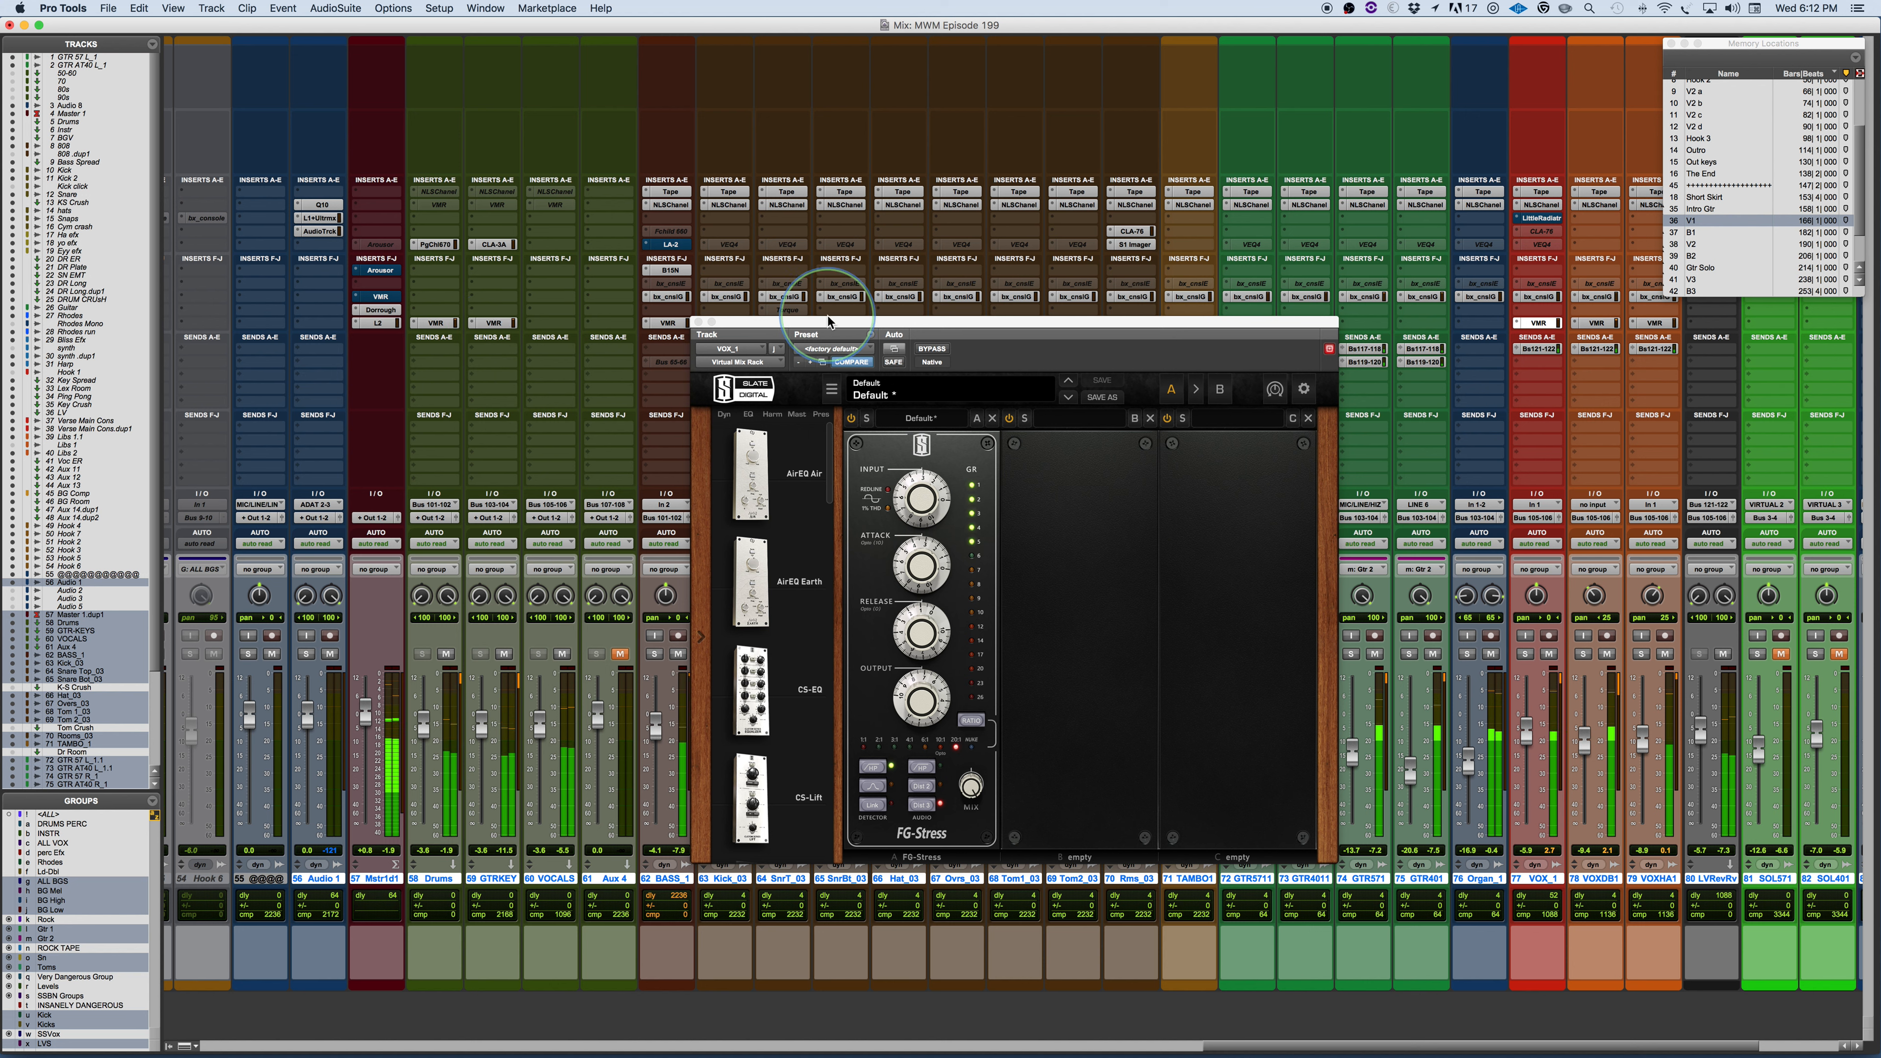
pyautogui.moveTo(829, 320); pyautogui.dragTo(821, 344)
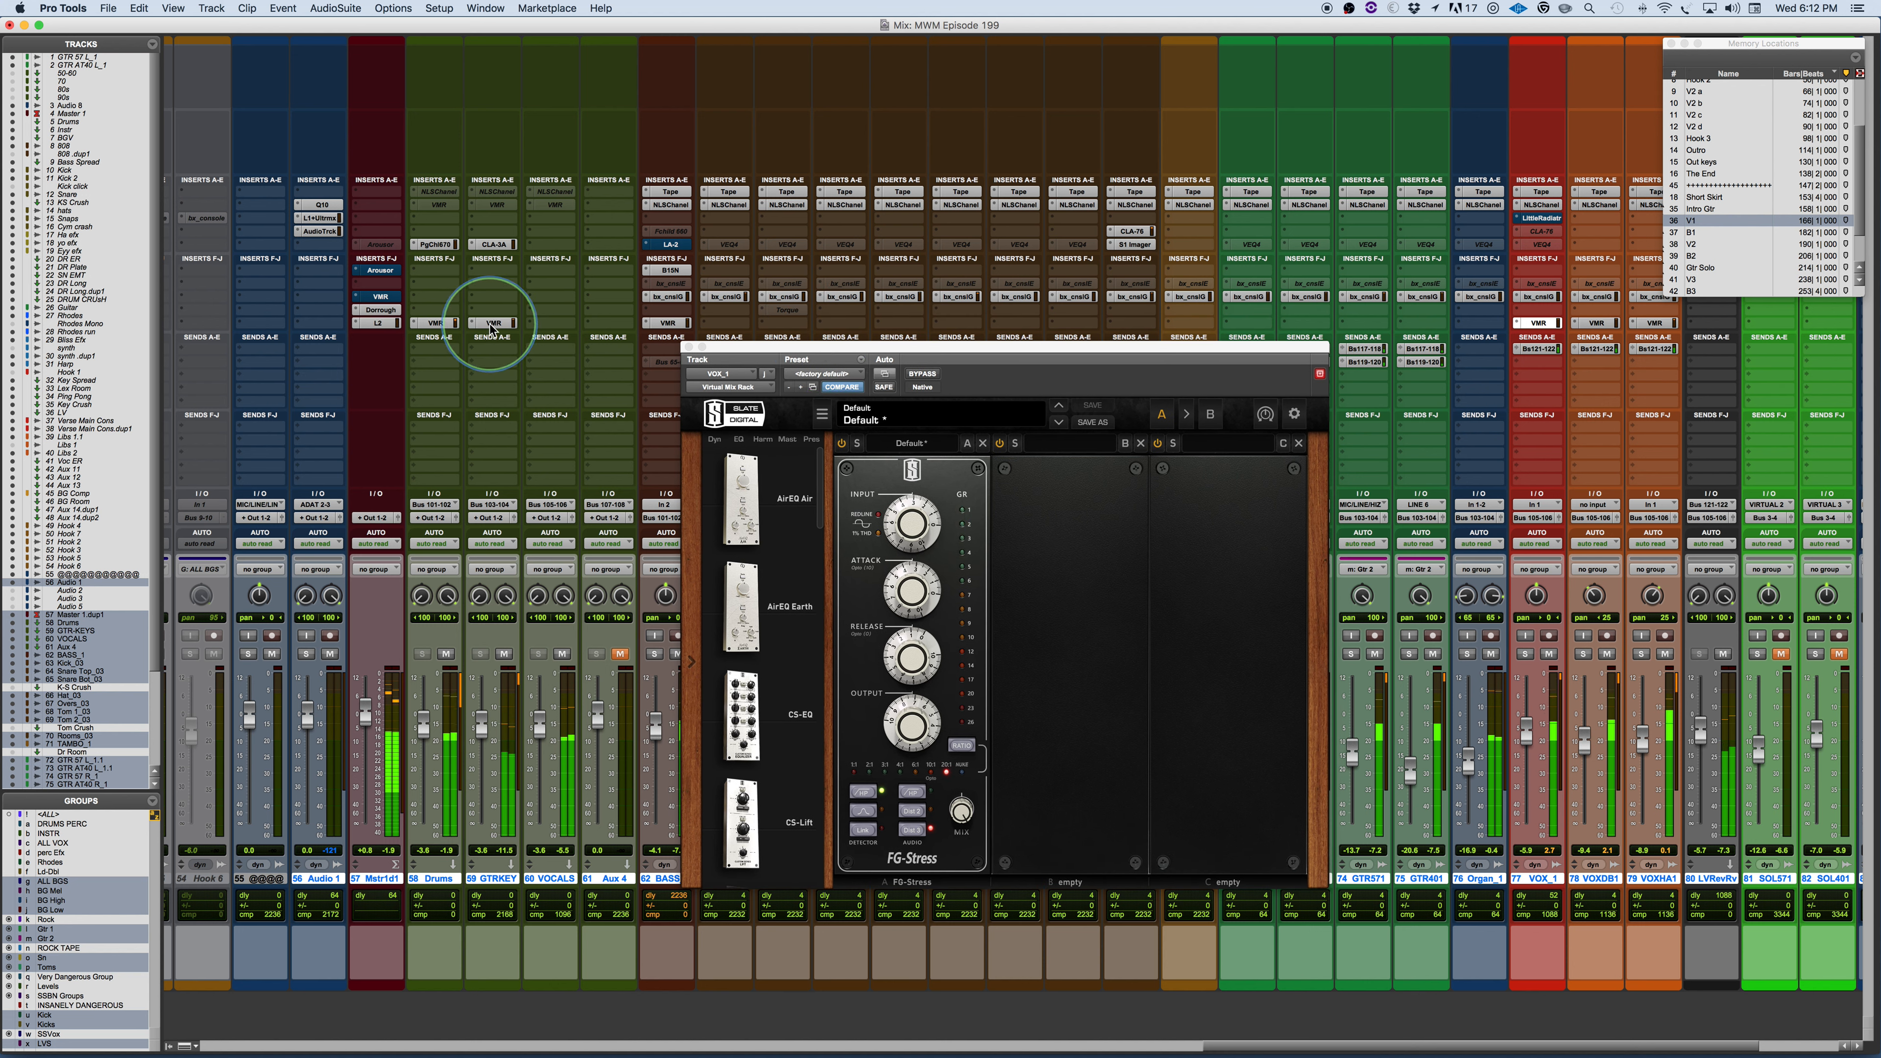
pyautogui.keyDown('alt'); pyautogui.keyDown('super'); pyautogui.click(493, 323); pyautogui.keyUp('super'); pyautogui.keyUp('alt')
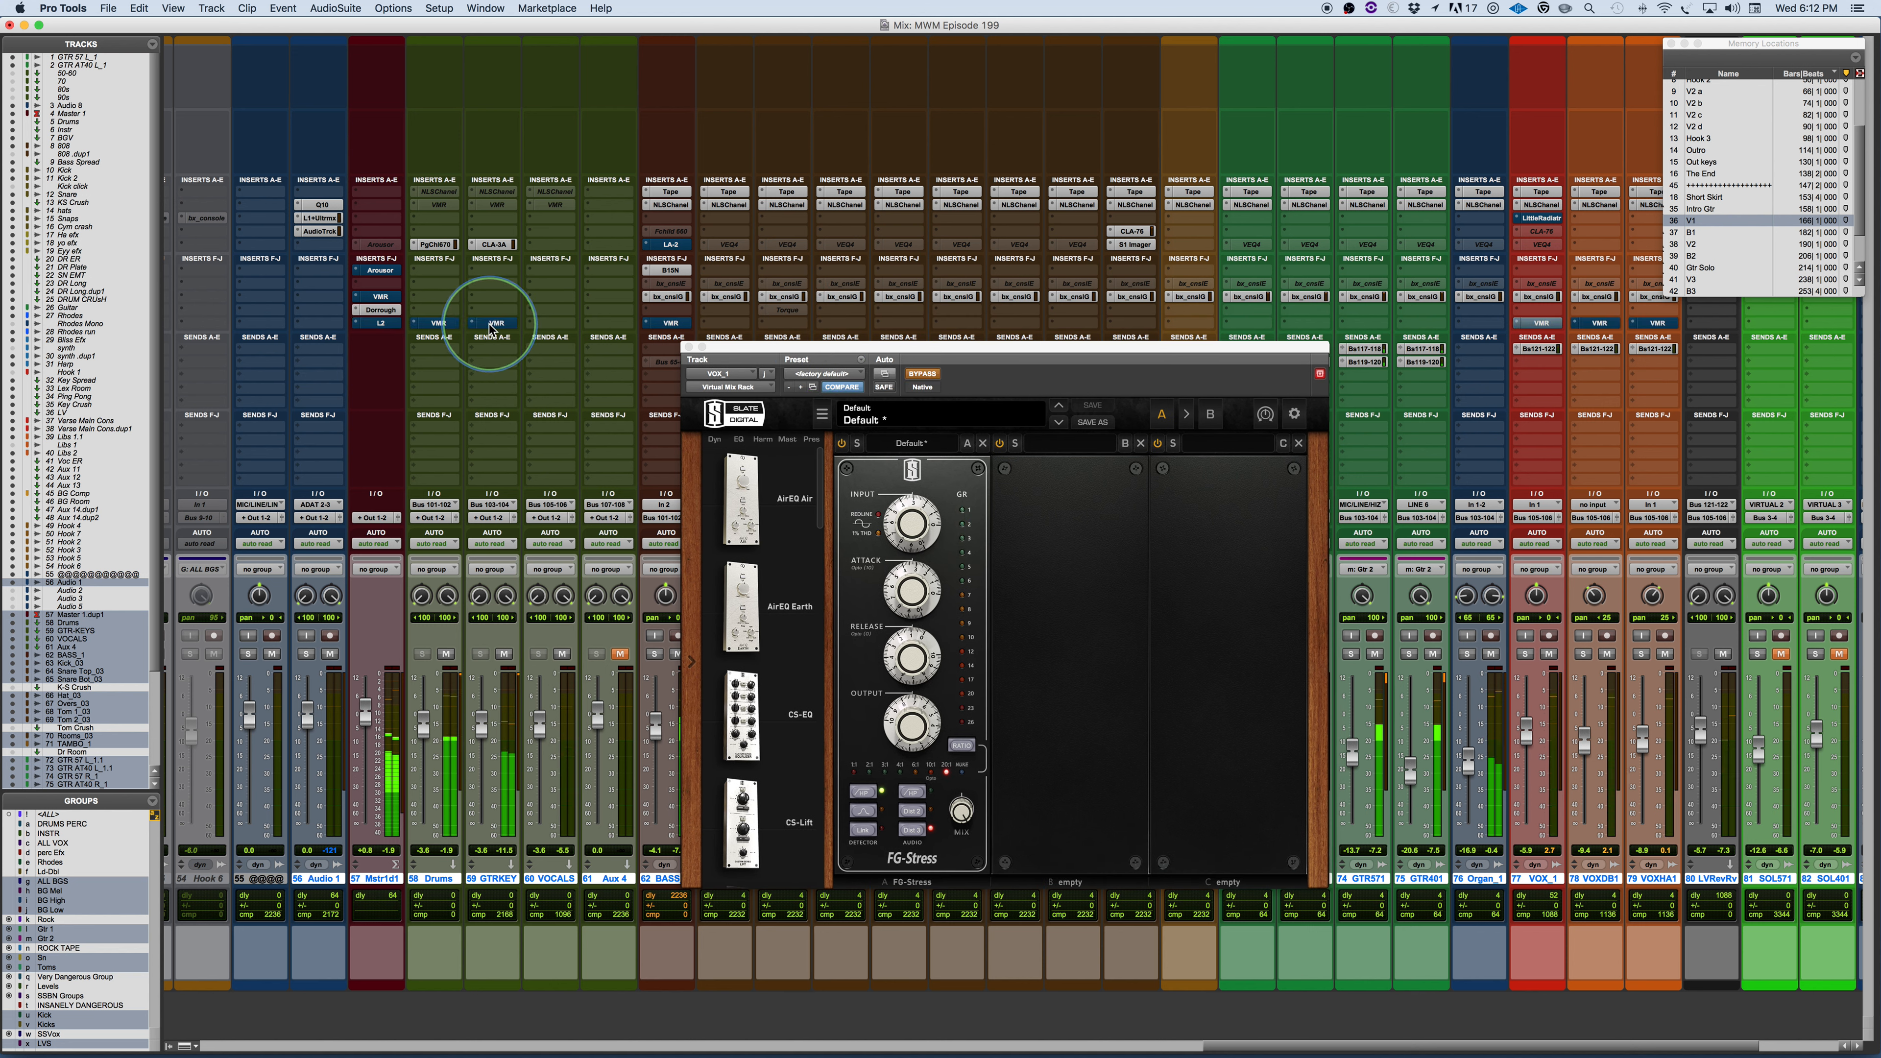
pyautogui.keyDown('alt'); pyautogui.keyDown('super'); pyautogui.click(492, 323); pyautogui.keyUp('super'); pyautogui.keyUp('alt')
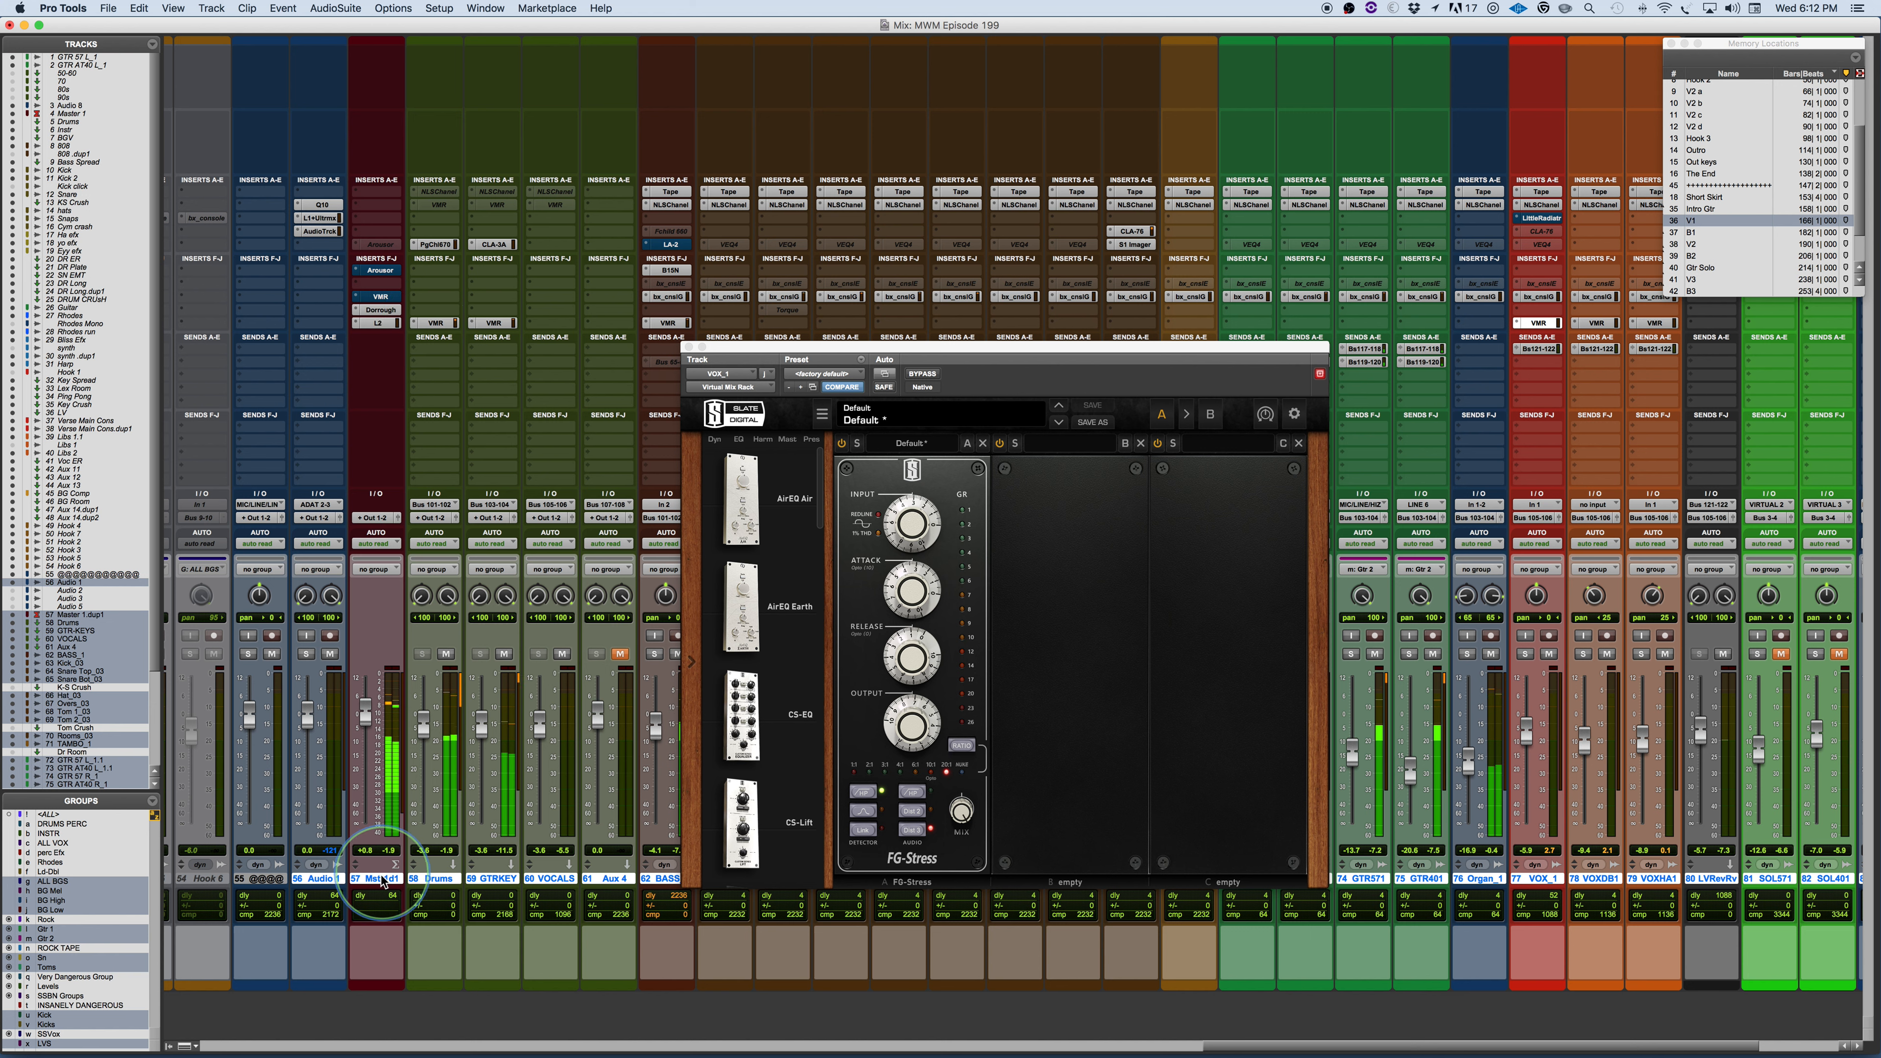
# Select only Drums through VOXHA1, excluding the master, and repeatedly toggle their slot J bypass to compare the mix with and without FG-Stress
pyautogui.click(345, 878)
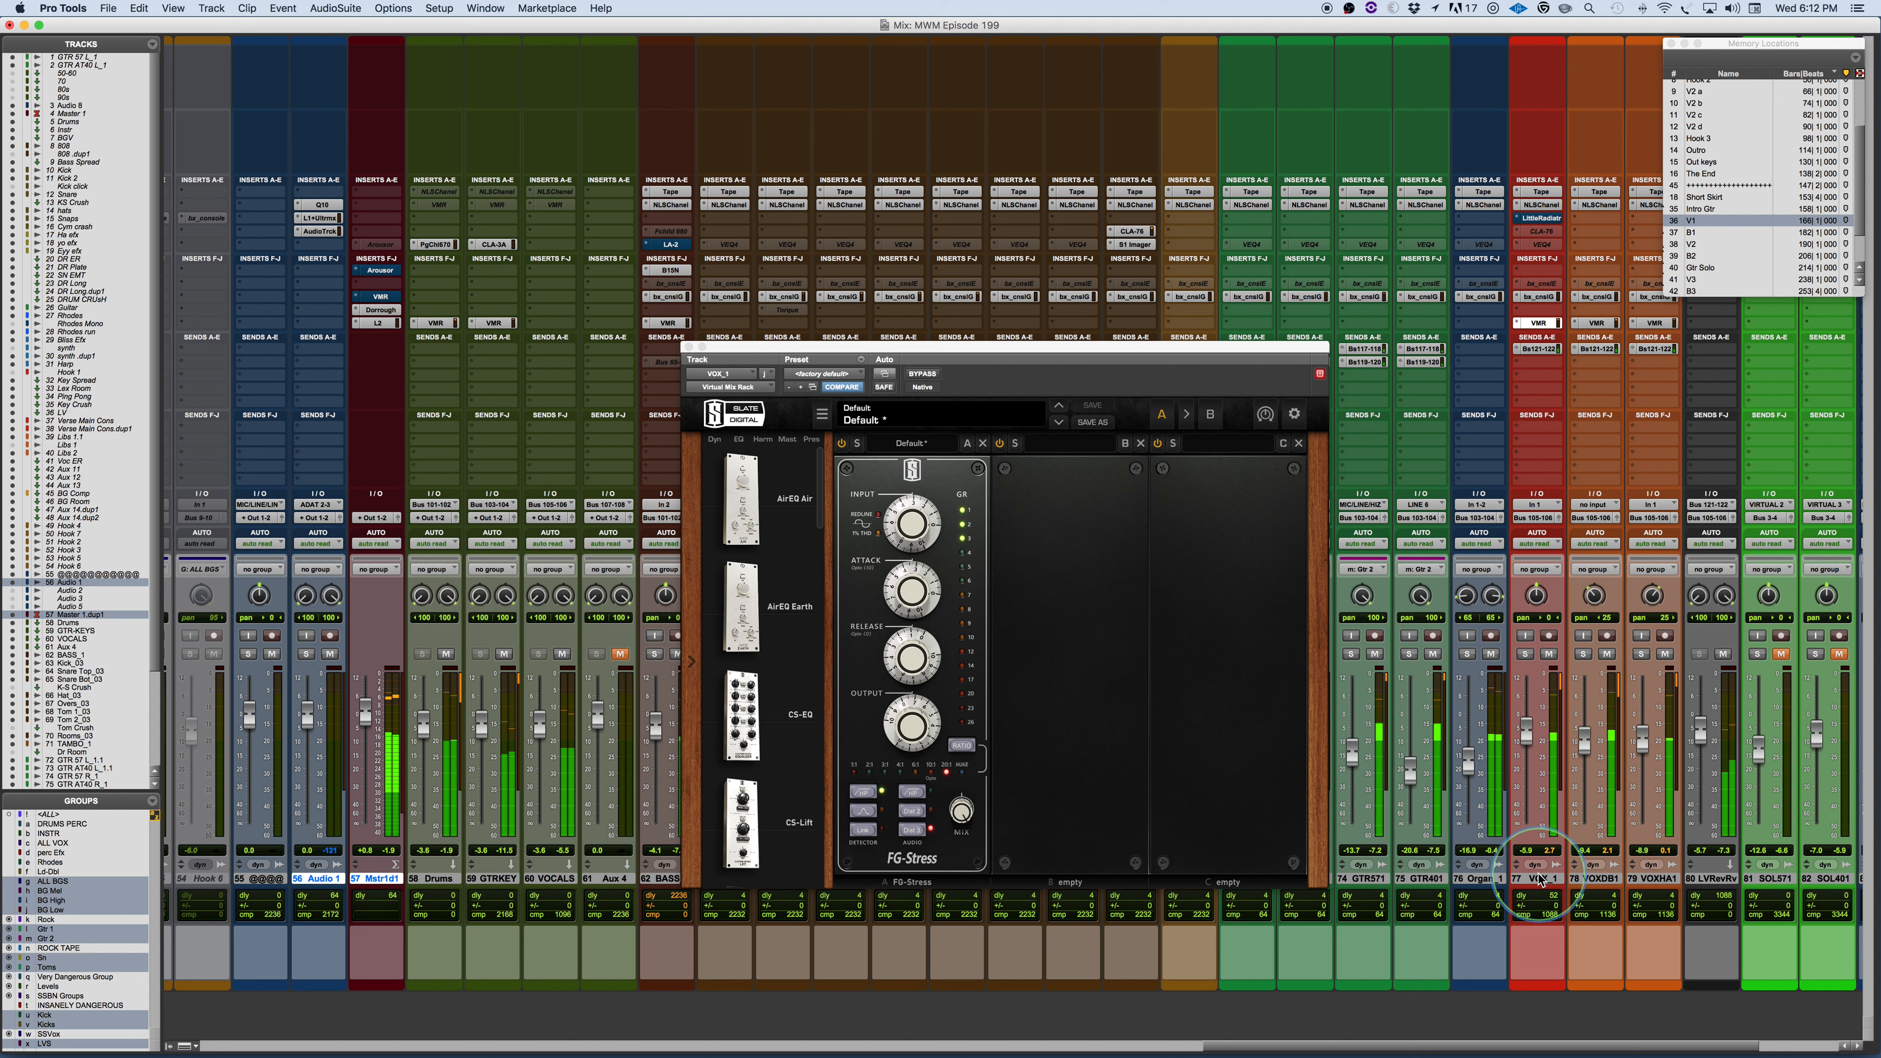
pyautogui.keyDown('shift'); pyautogui.click(1646, 878); pyautogui.keyUp('shift')
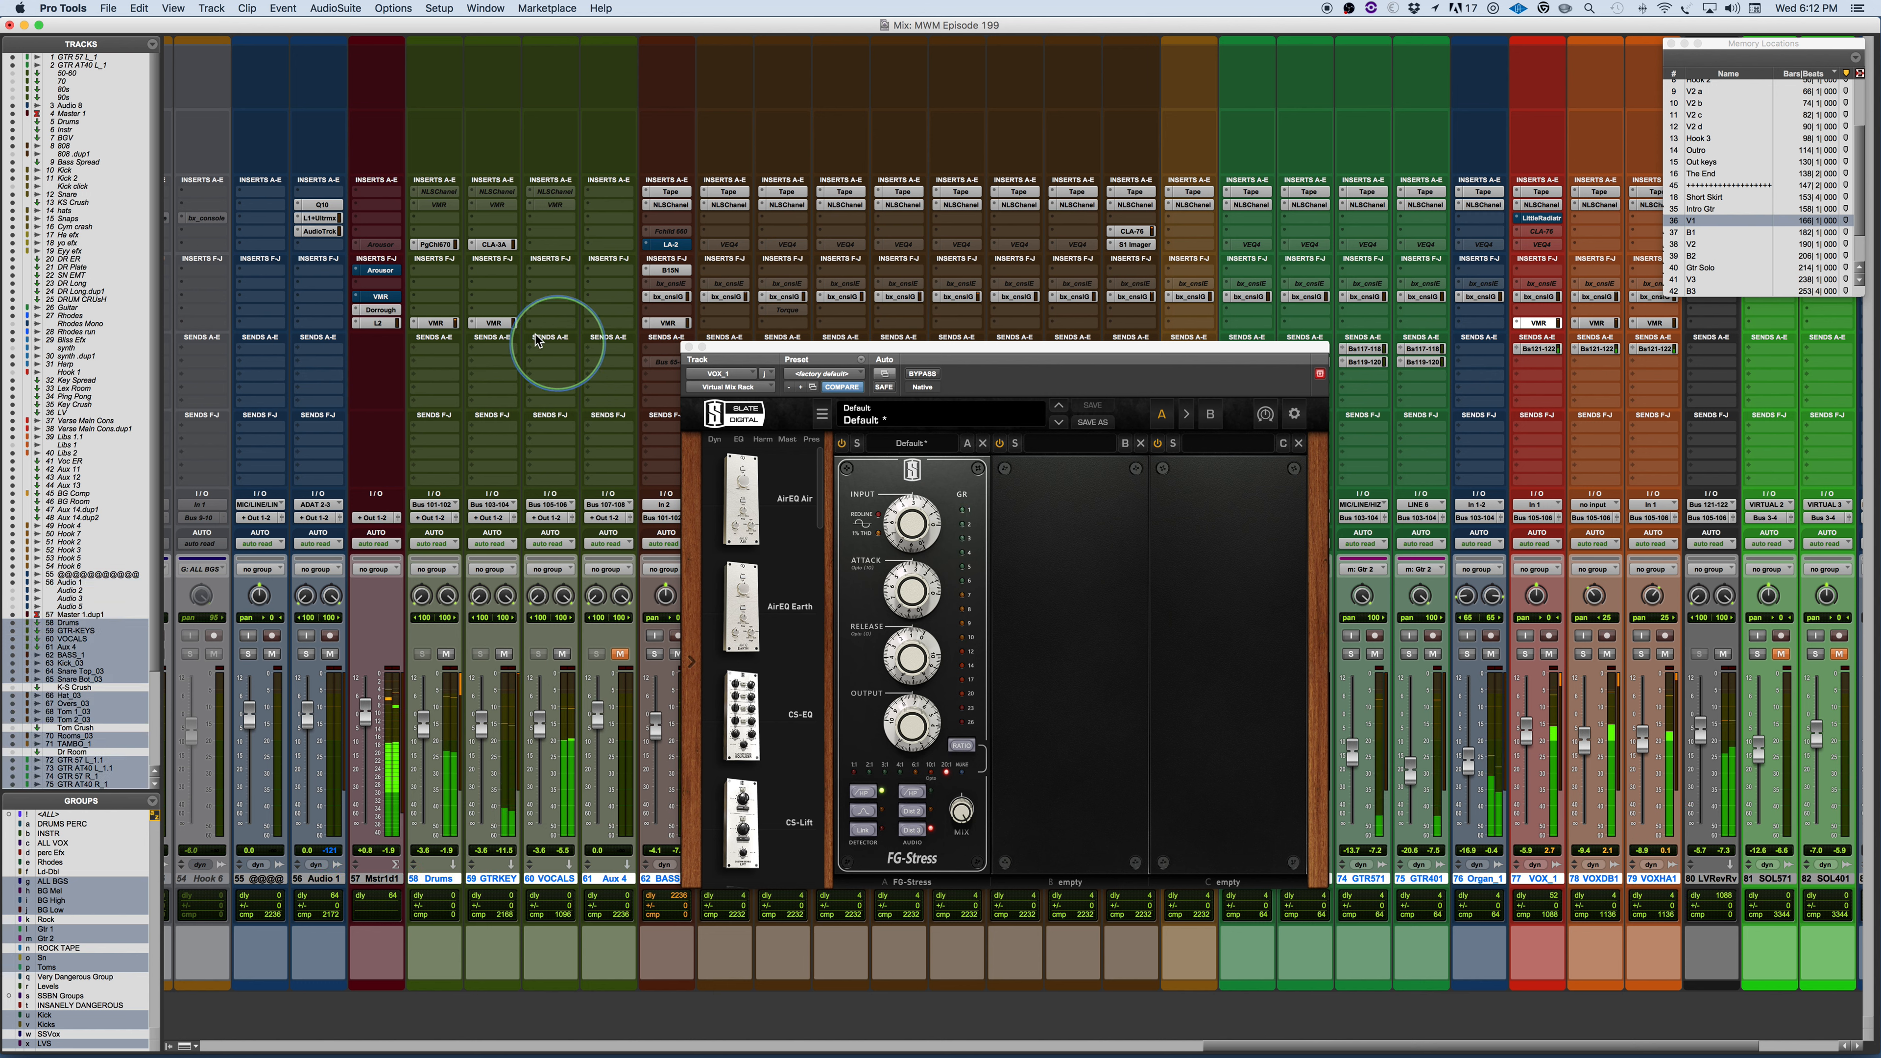
pyautogui.keyDown('alt'); pyautogui.keyDown('shift'); pyautogui.keyDown('super'); pyautogui.click(495, 324); pyautogui.keyUp('super'); pyautogui.keyUp('shift'); pyautogui.keyUp('alt')
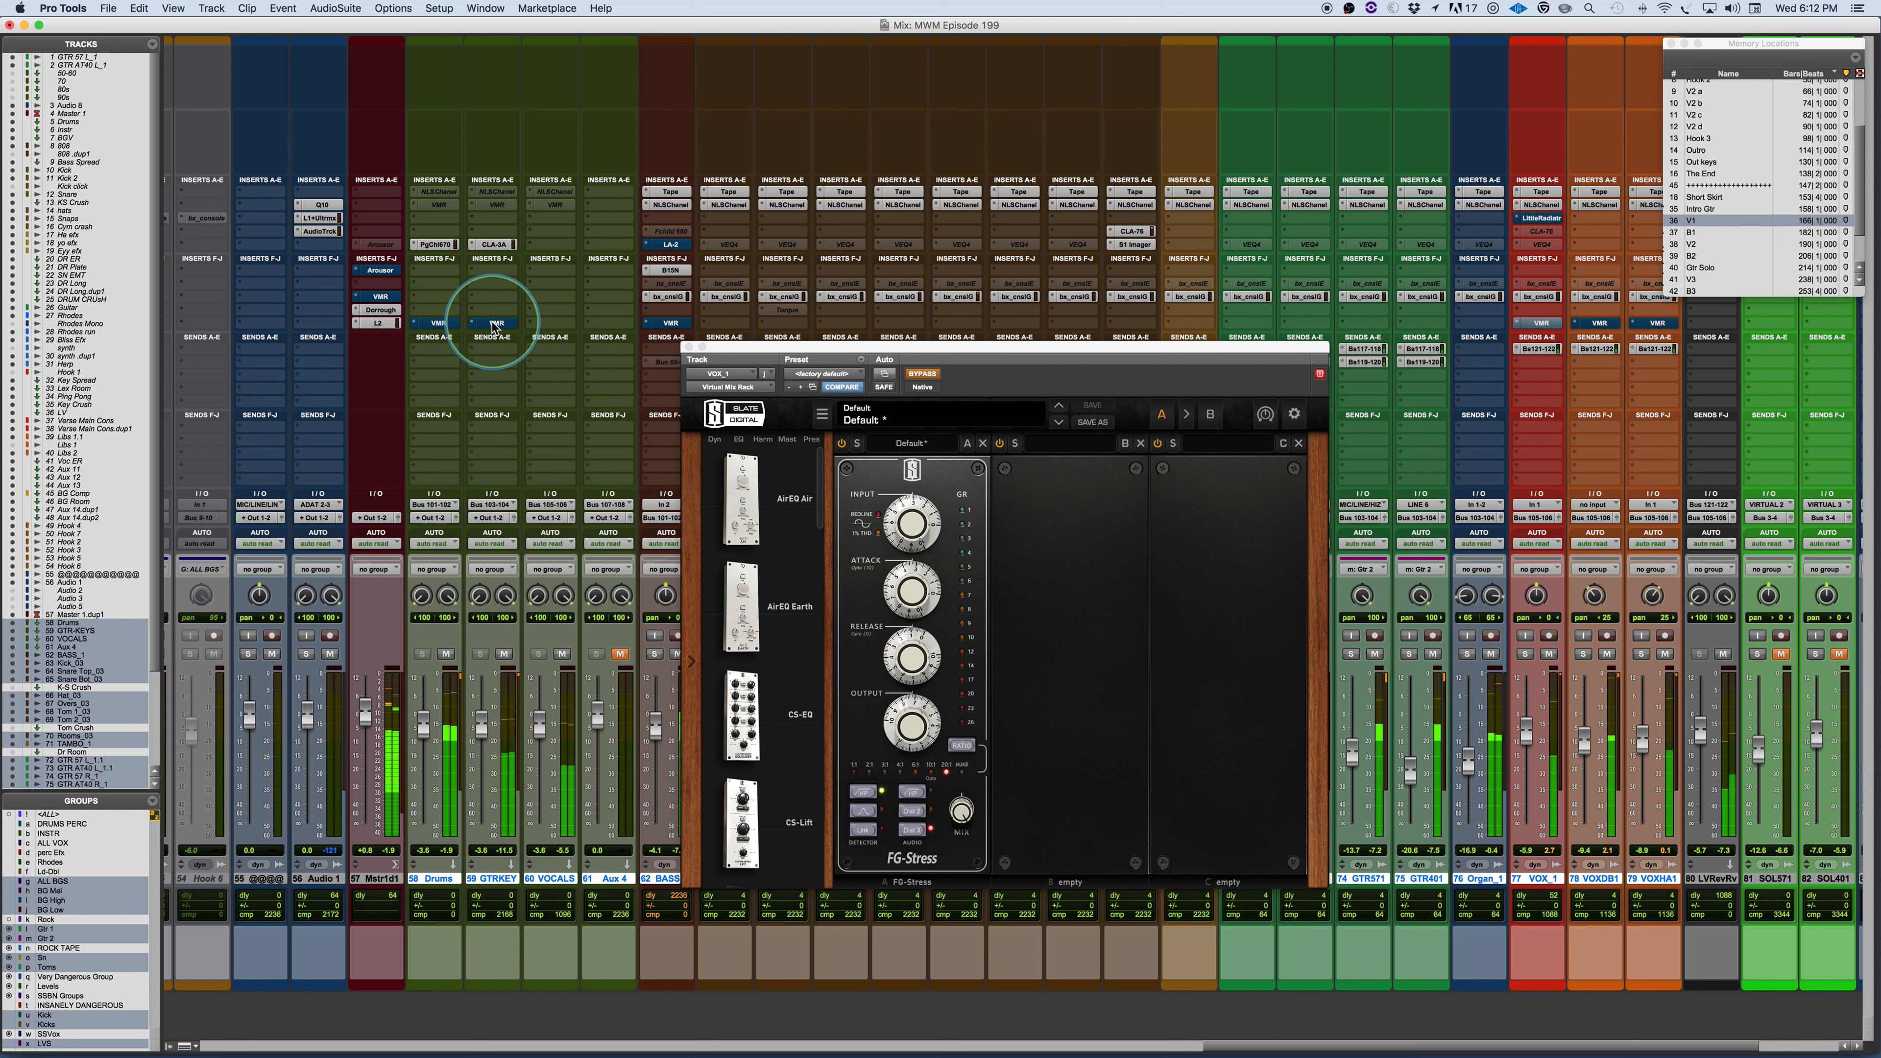
pyautogui.keyDown('alt'); pyautogui.keyDown('shift'); pyautogui.keyDown('super'); pyautogui.click(495, 324); pyautogui.keyUp('super'); pyautogui.keyUp('shift'); pyautogui.keyUp('alt')
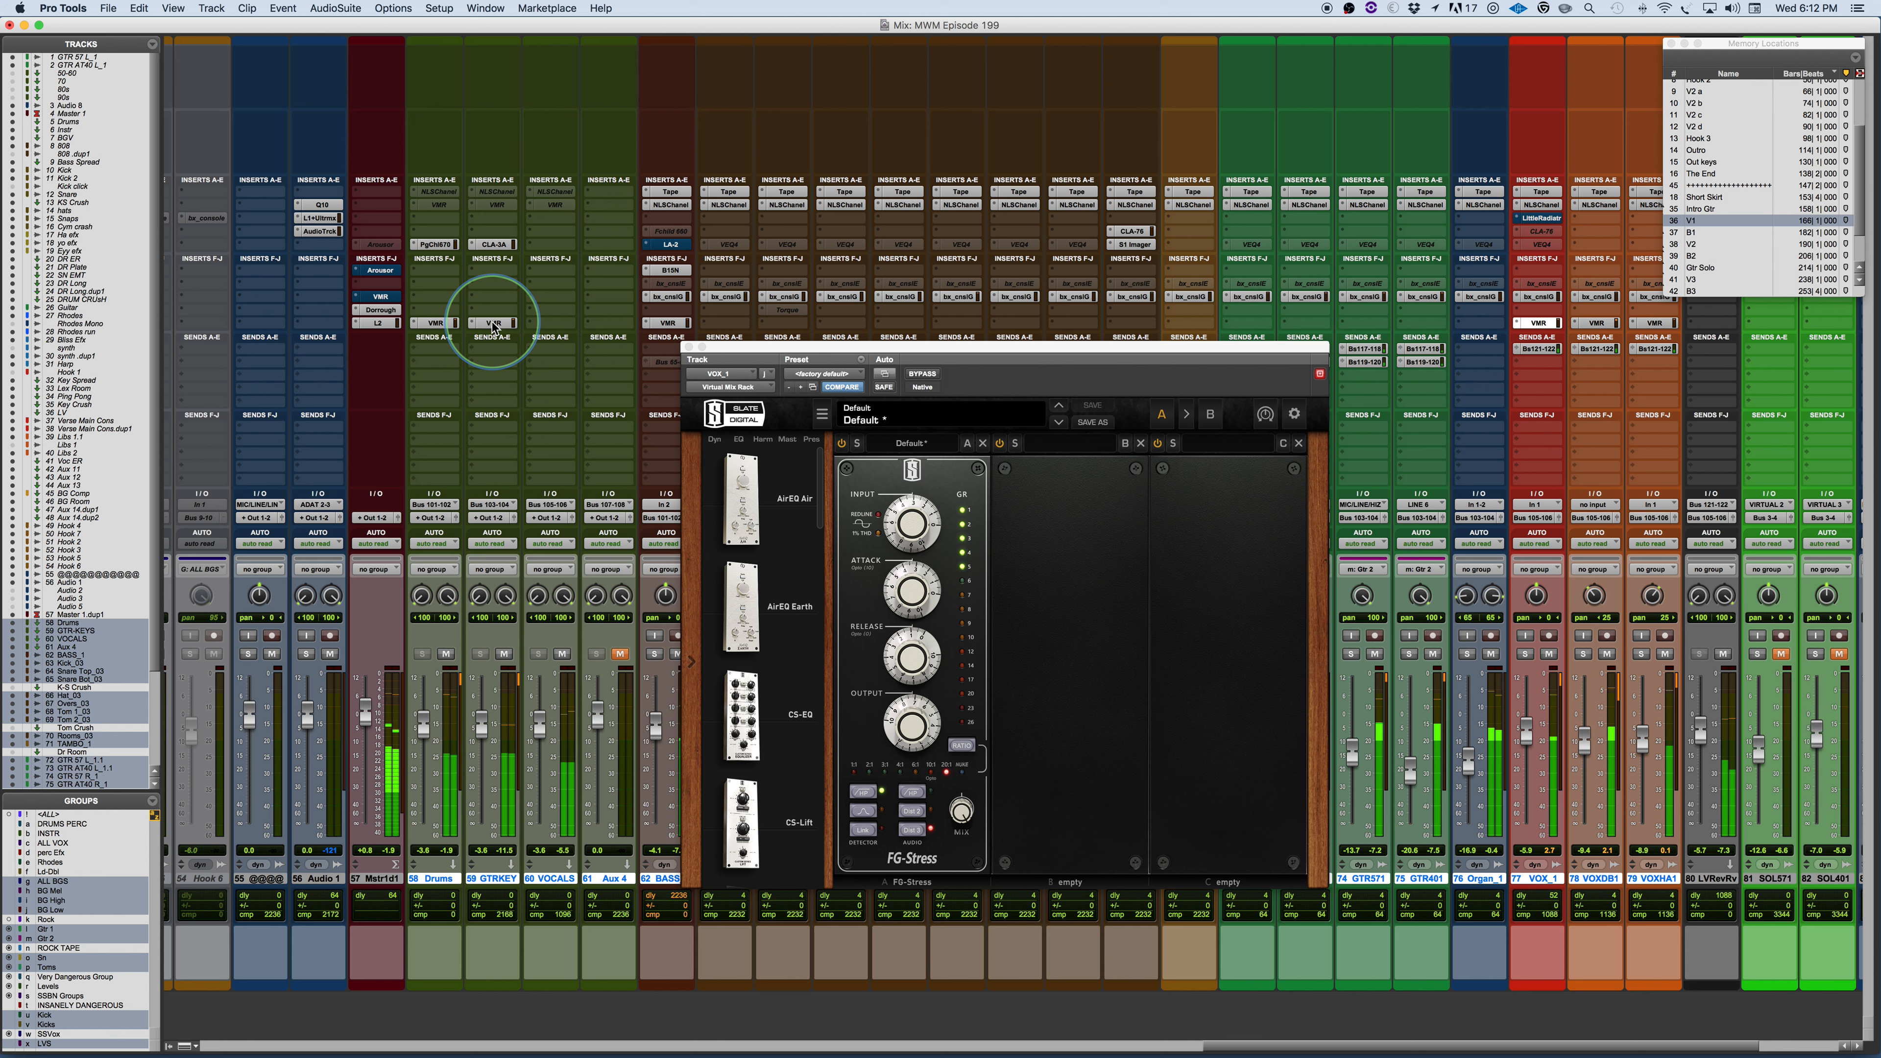
pyautogui.keyDown('alt'); pyautogui.keyDown('super'); pyautogui.click(492, 323); pyautogui.keyUp('super'); pyautogui.keyUp('alt')
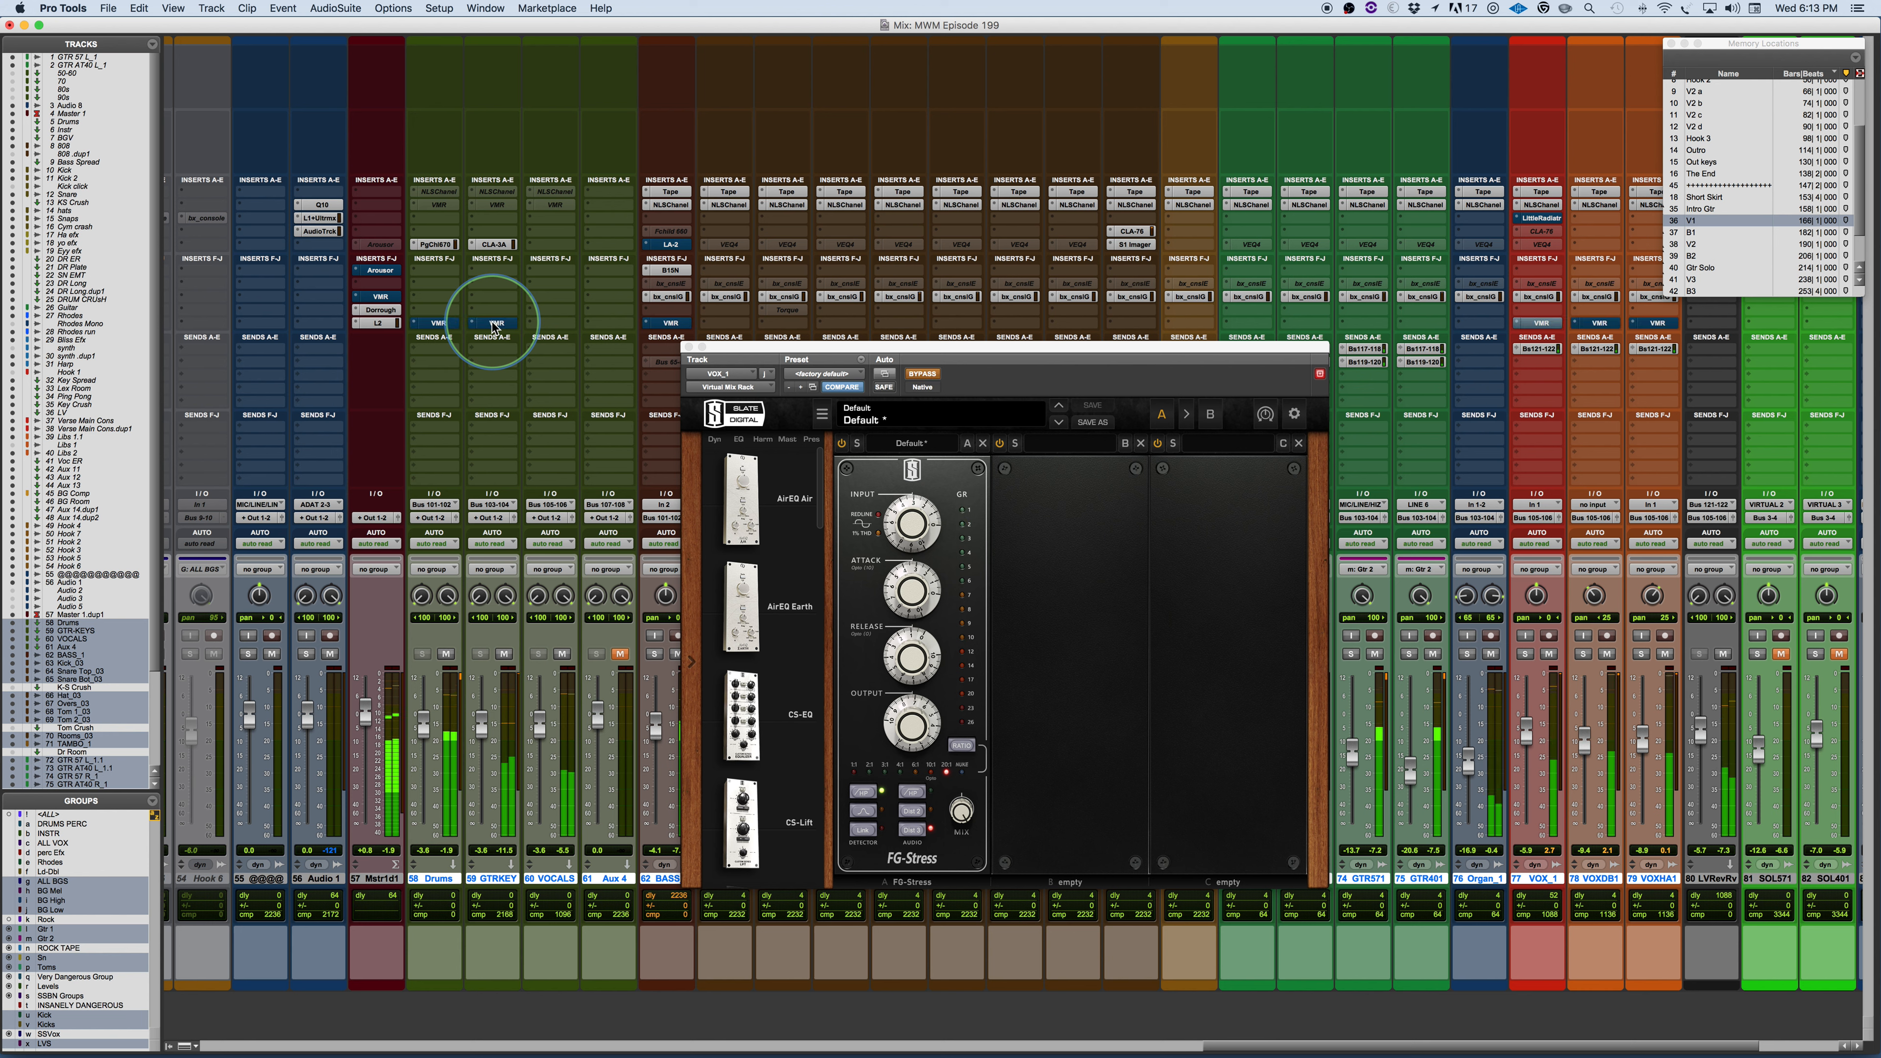
pyautogui.keyDown('alt'); pyautogui.keyDown('super'); pyautogui.click(492, 323); pyautogui.keyUp('super'); pyautogui.keyUp('alt')
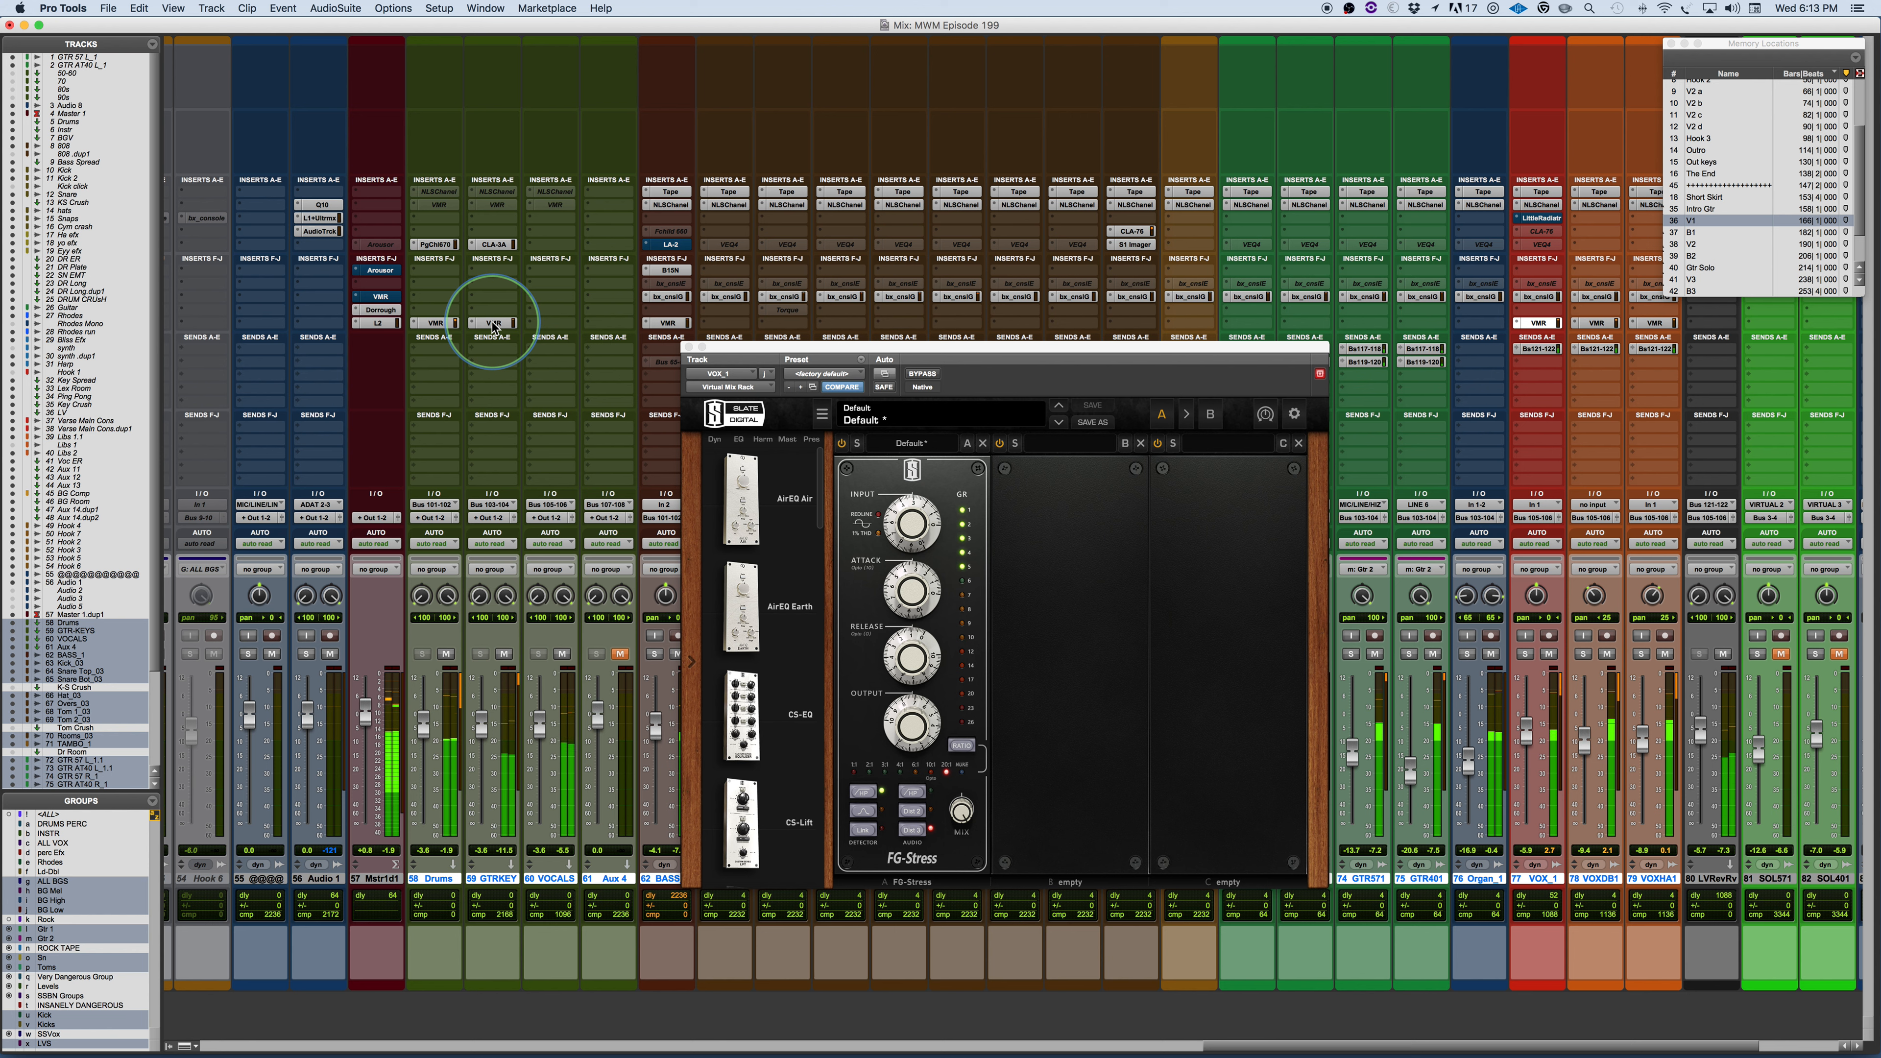
pyautogui.keyDown('alt'); pyautogui.keyDown('super'); pyautogui.click(492, 323); pyautogui.keyUp('super'); pyautogui.keyUp('alt')
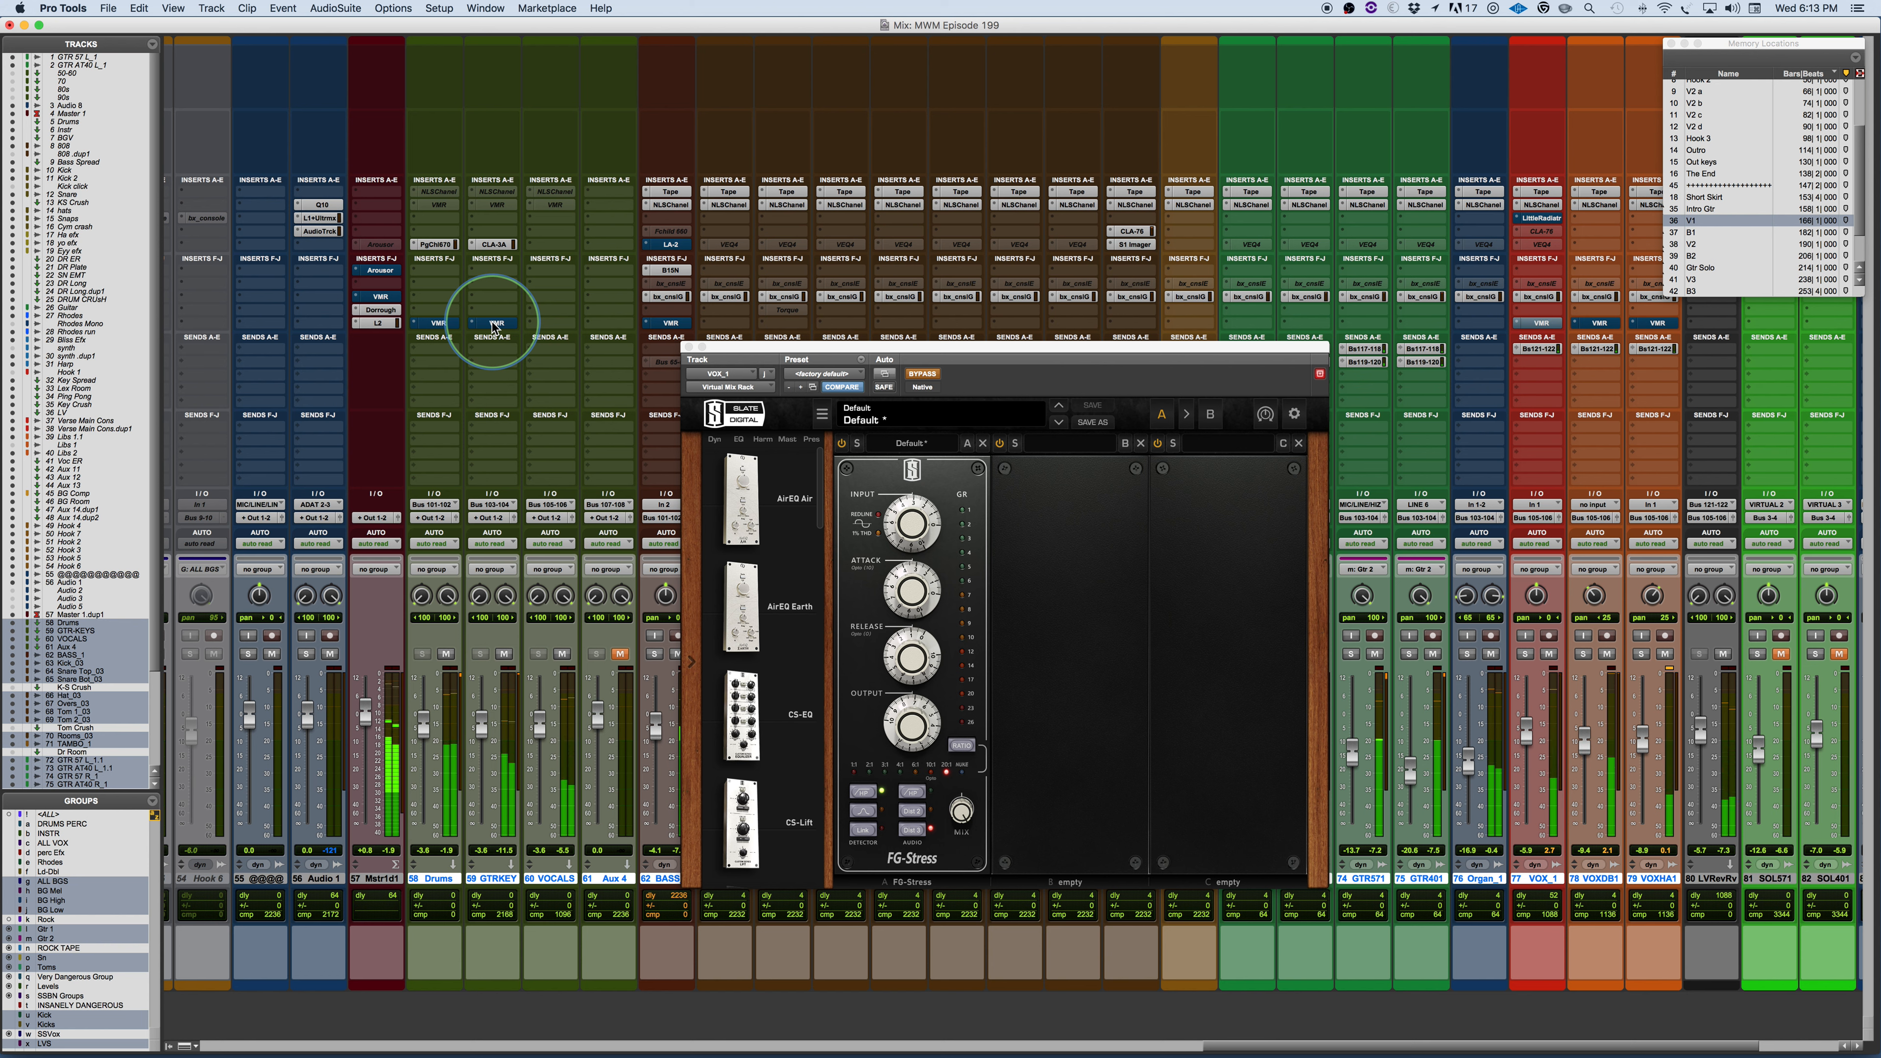
pyautogui.keyDown('alt'); pyautogui.keyDown('super'); pyautogui.click(492, 323); pyautogui.keyUp('super'); pyautogui.keyUp('alt')
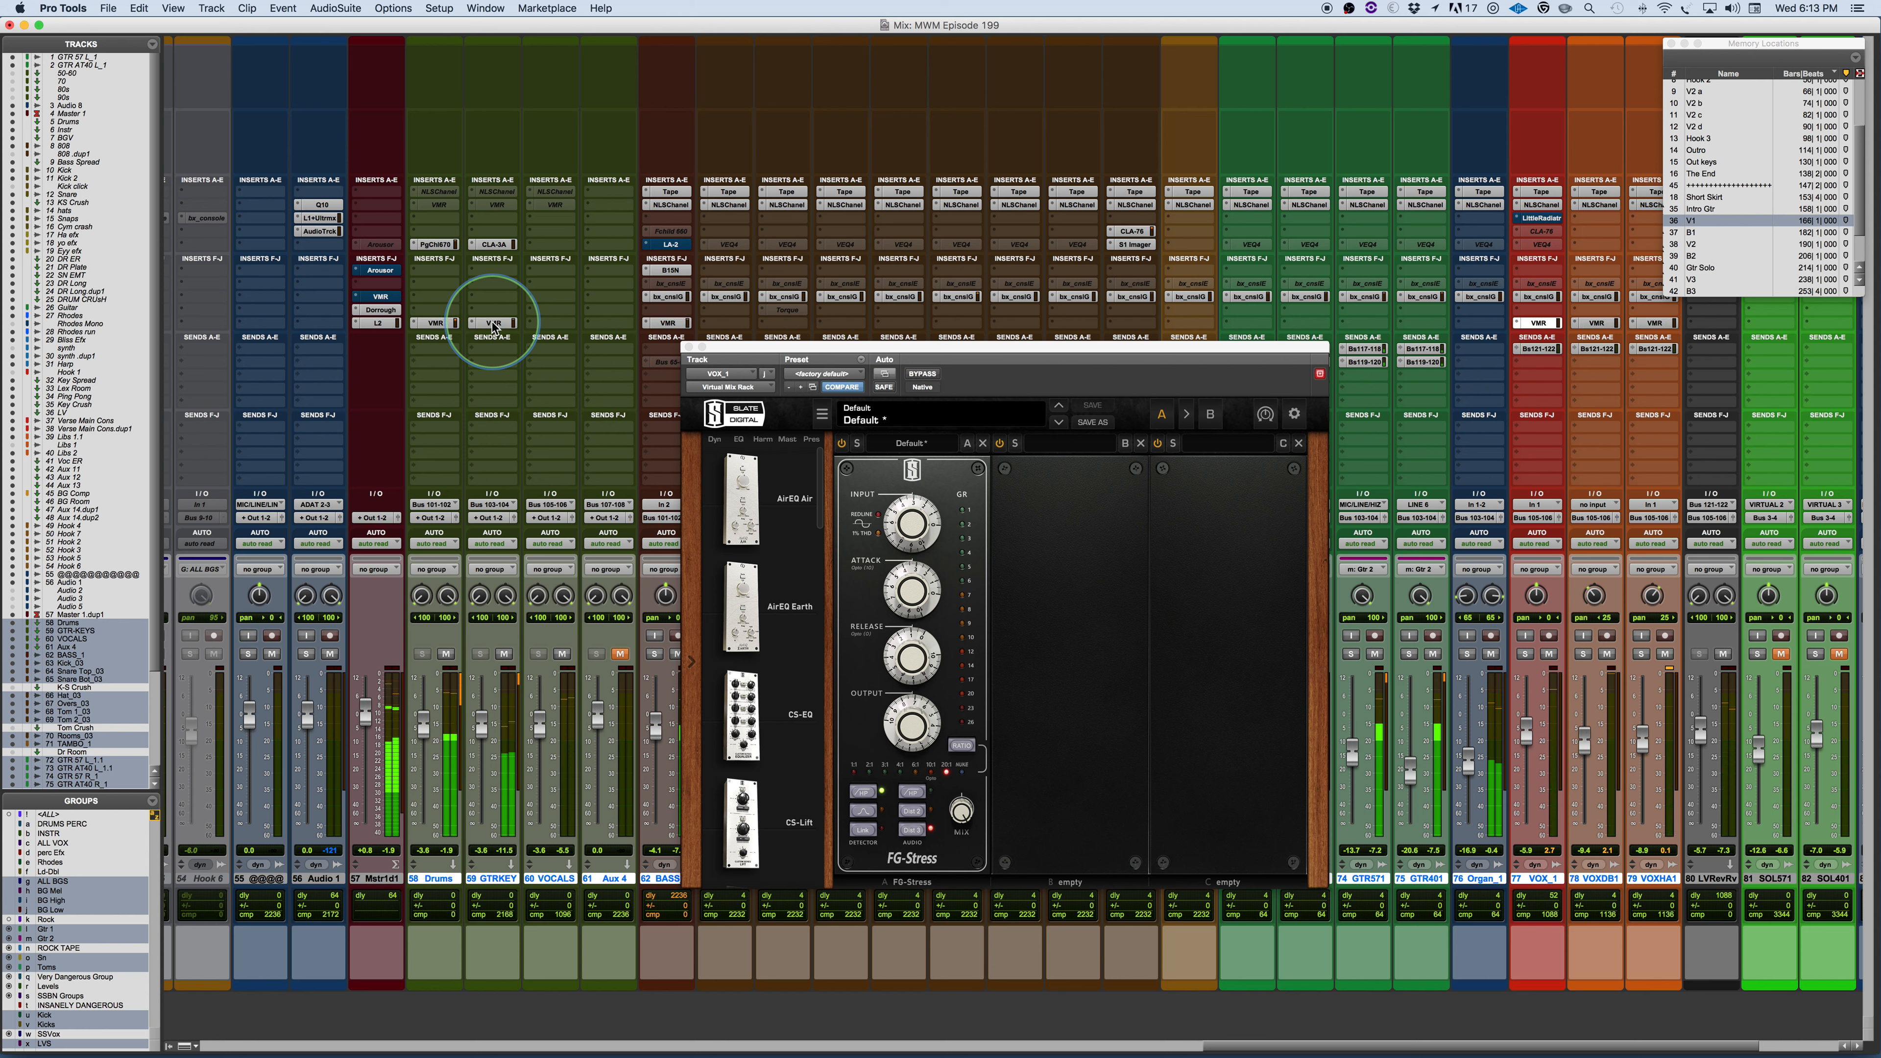
# Open the master track's Virtual Mix Rack, adjust the FG-Stress input and toggle its bypass to compare the full mix
pyautogui.click(383, 298)
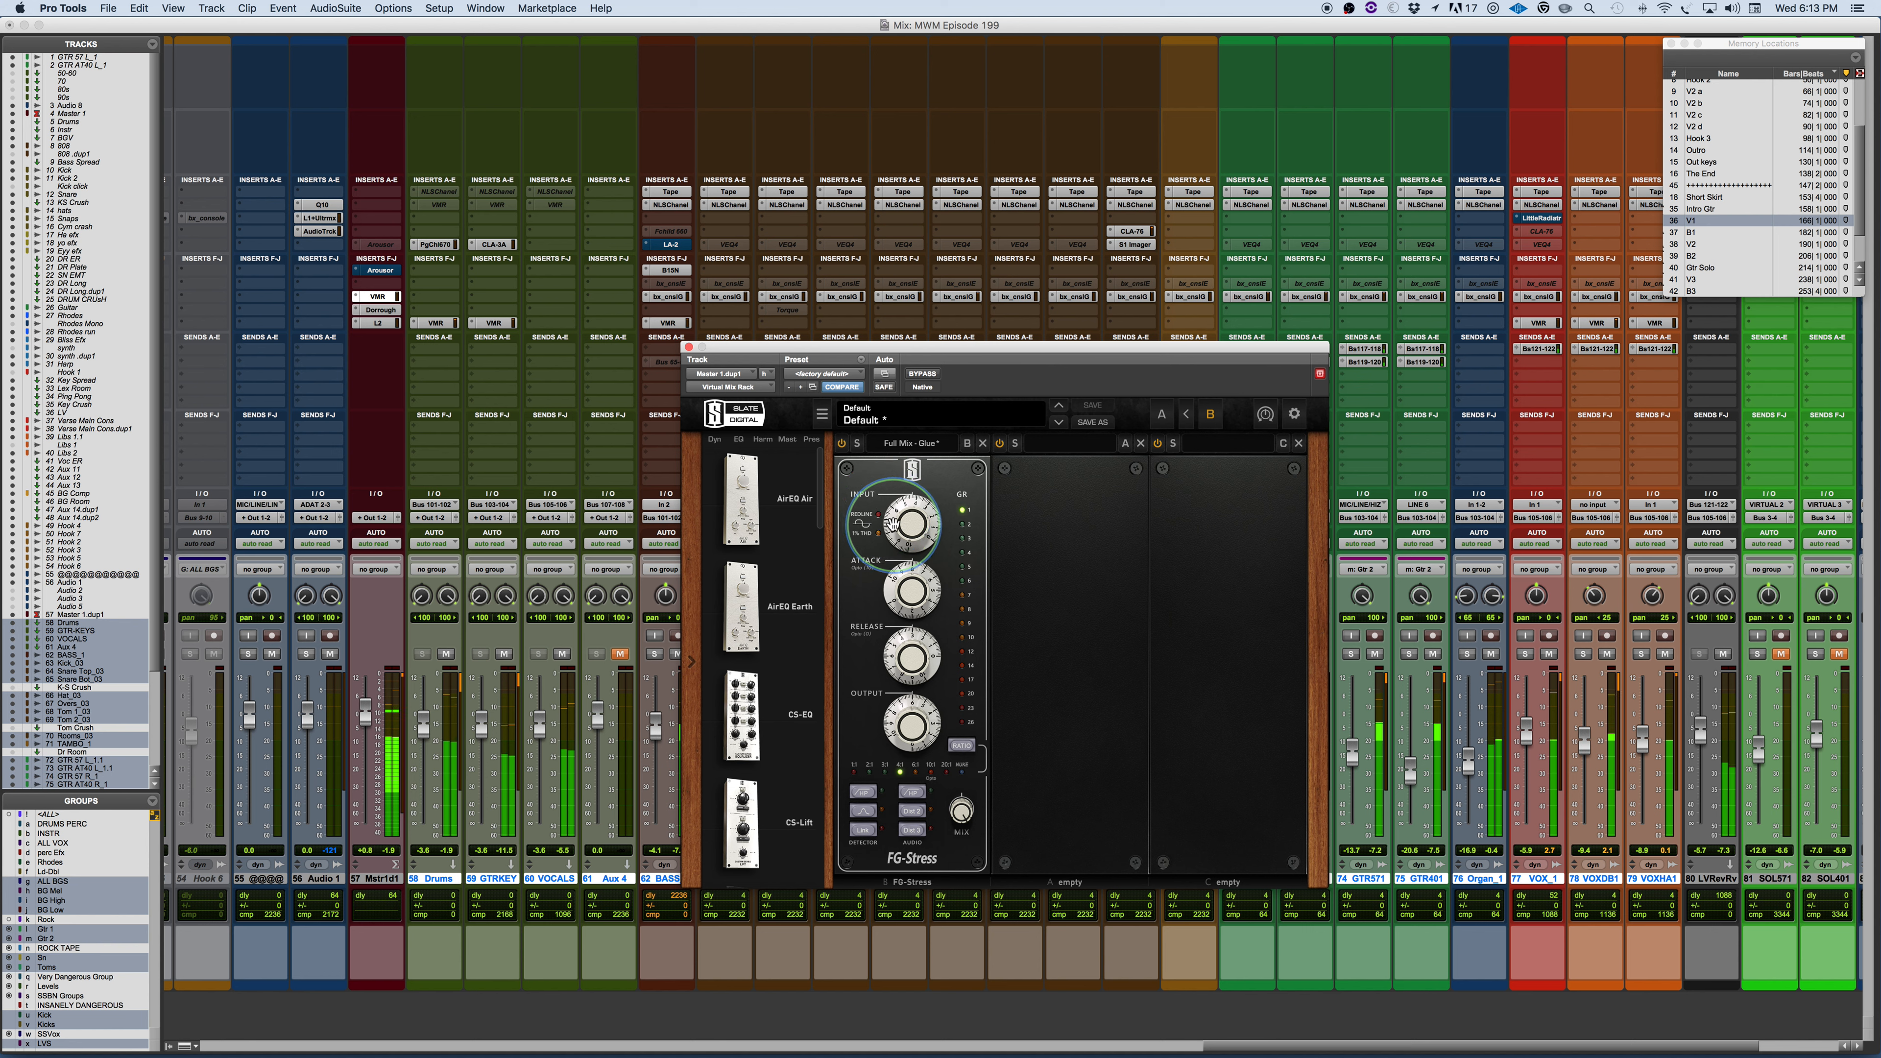
pyautogui.moveTo(893, 523); pyautogui.dragTo(893, 523)
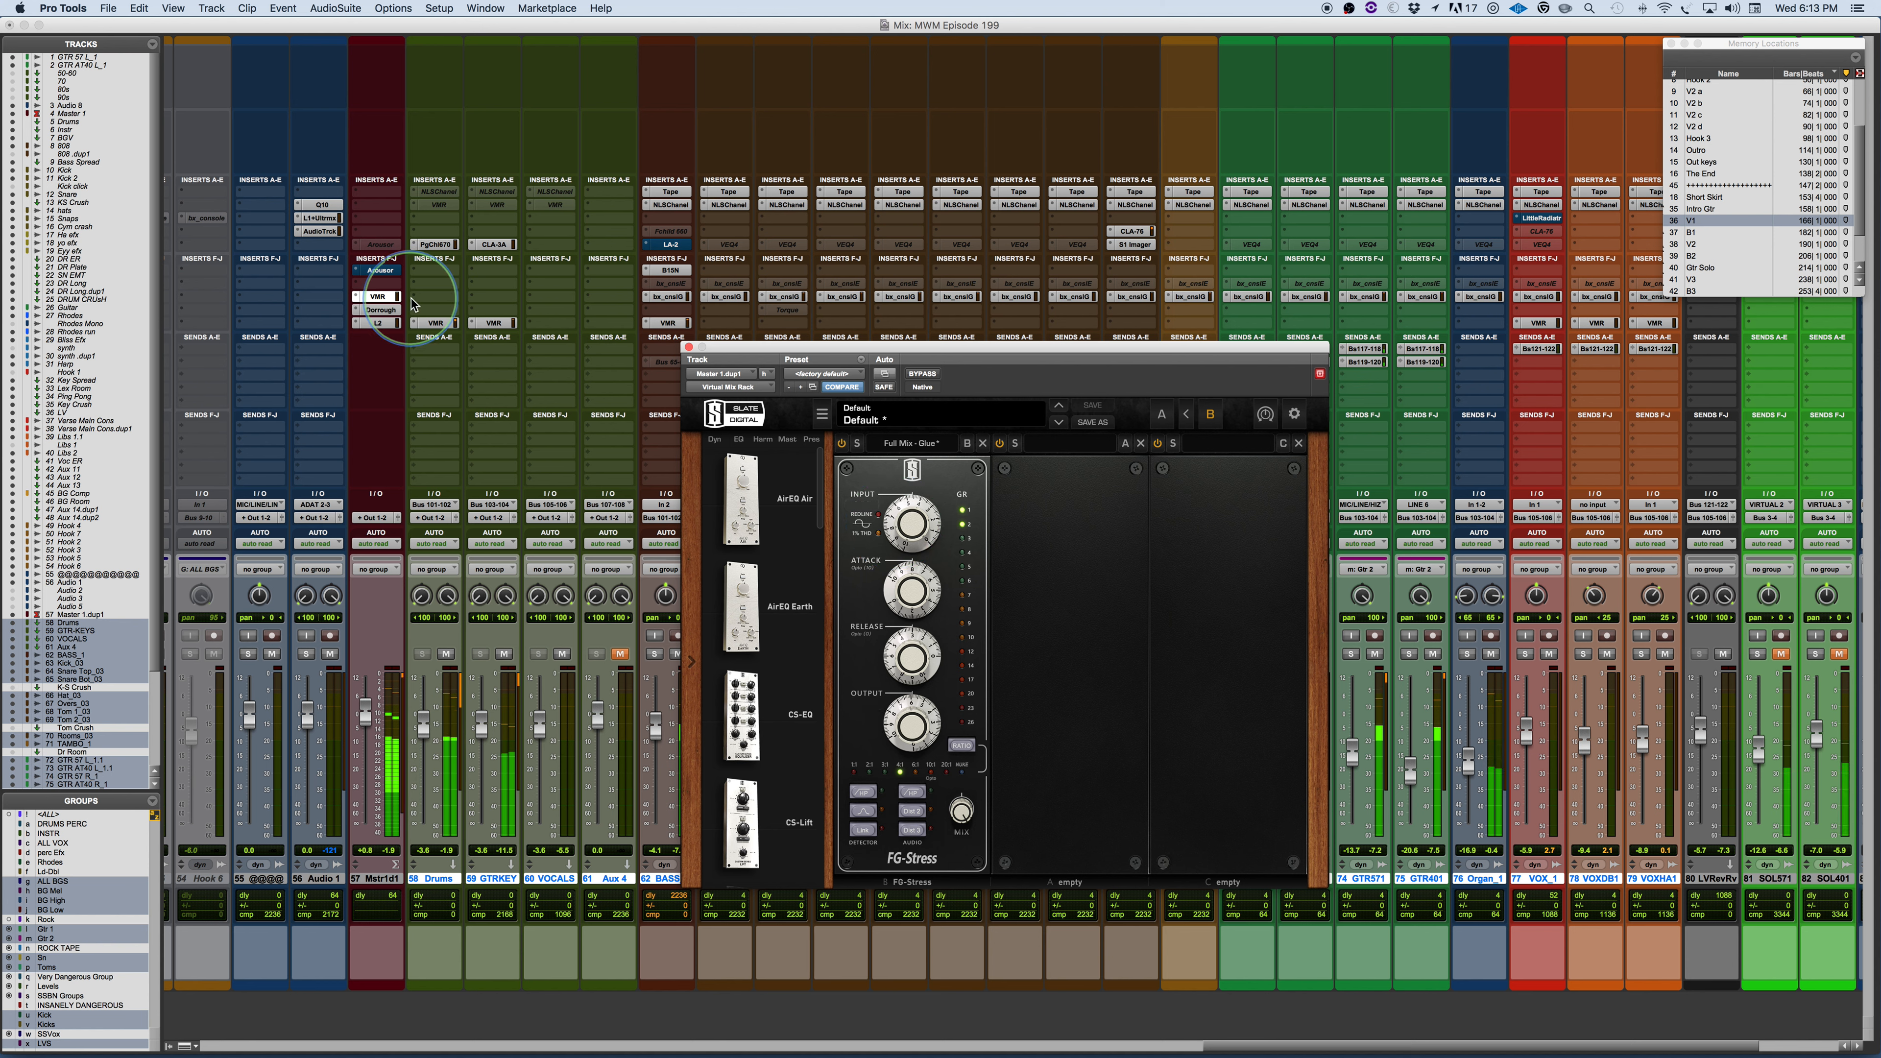
pyautogui.click(923, 374)
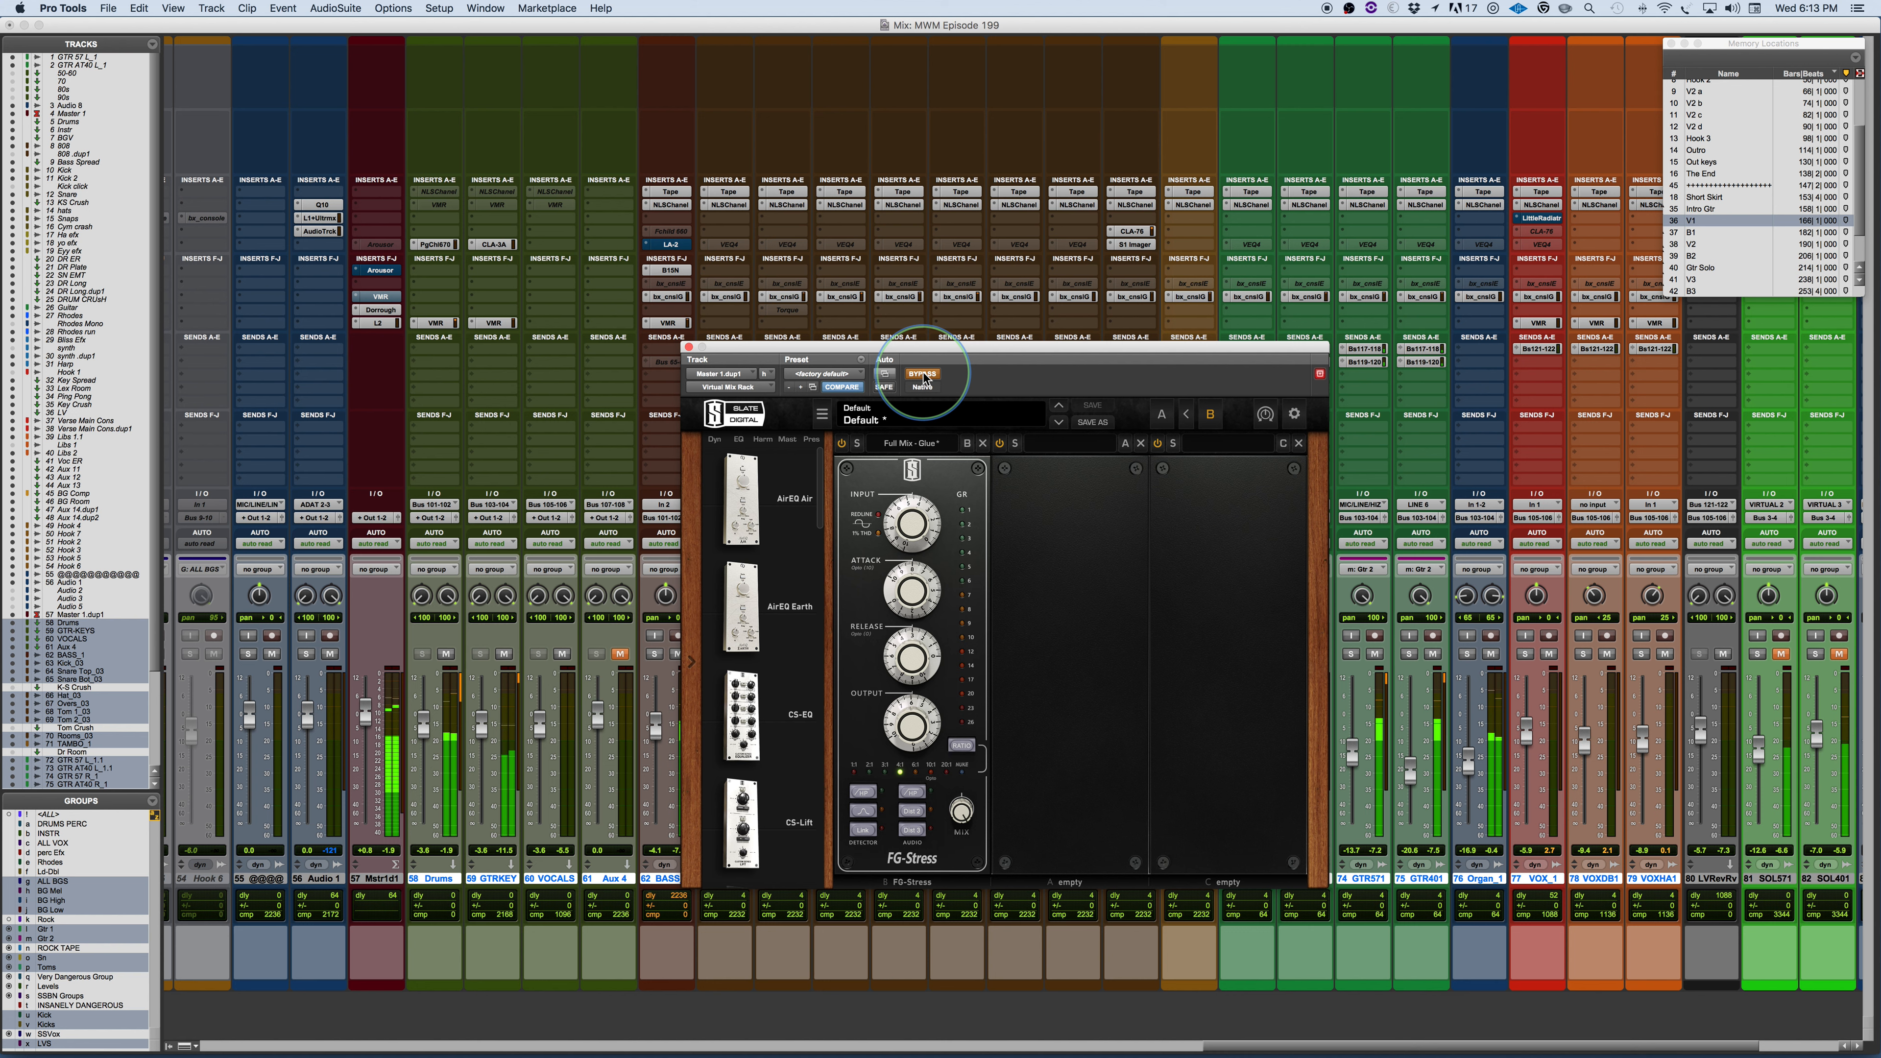
pyautogui.click(923, 375)
# Save the session with the master FG-Stress shown and switch to the Plugin of the Week presentation slide
pyautogui.moveTo(958, 341); pyautogui.dragTo(972, 236)
pyautogui.press('super+s')
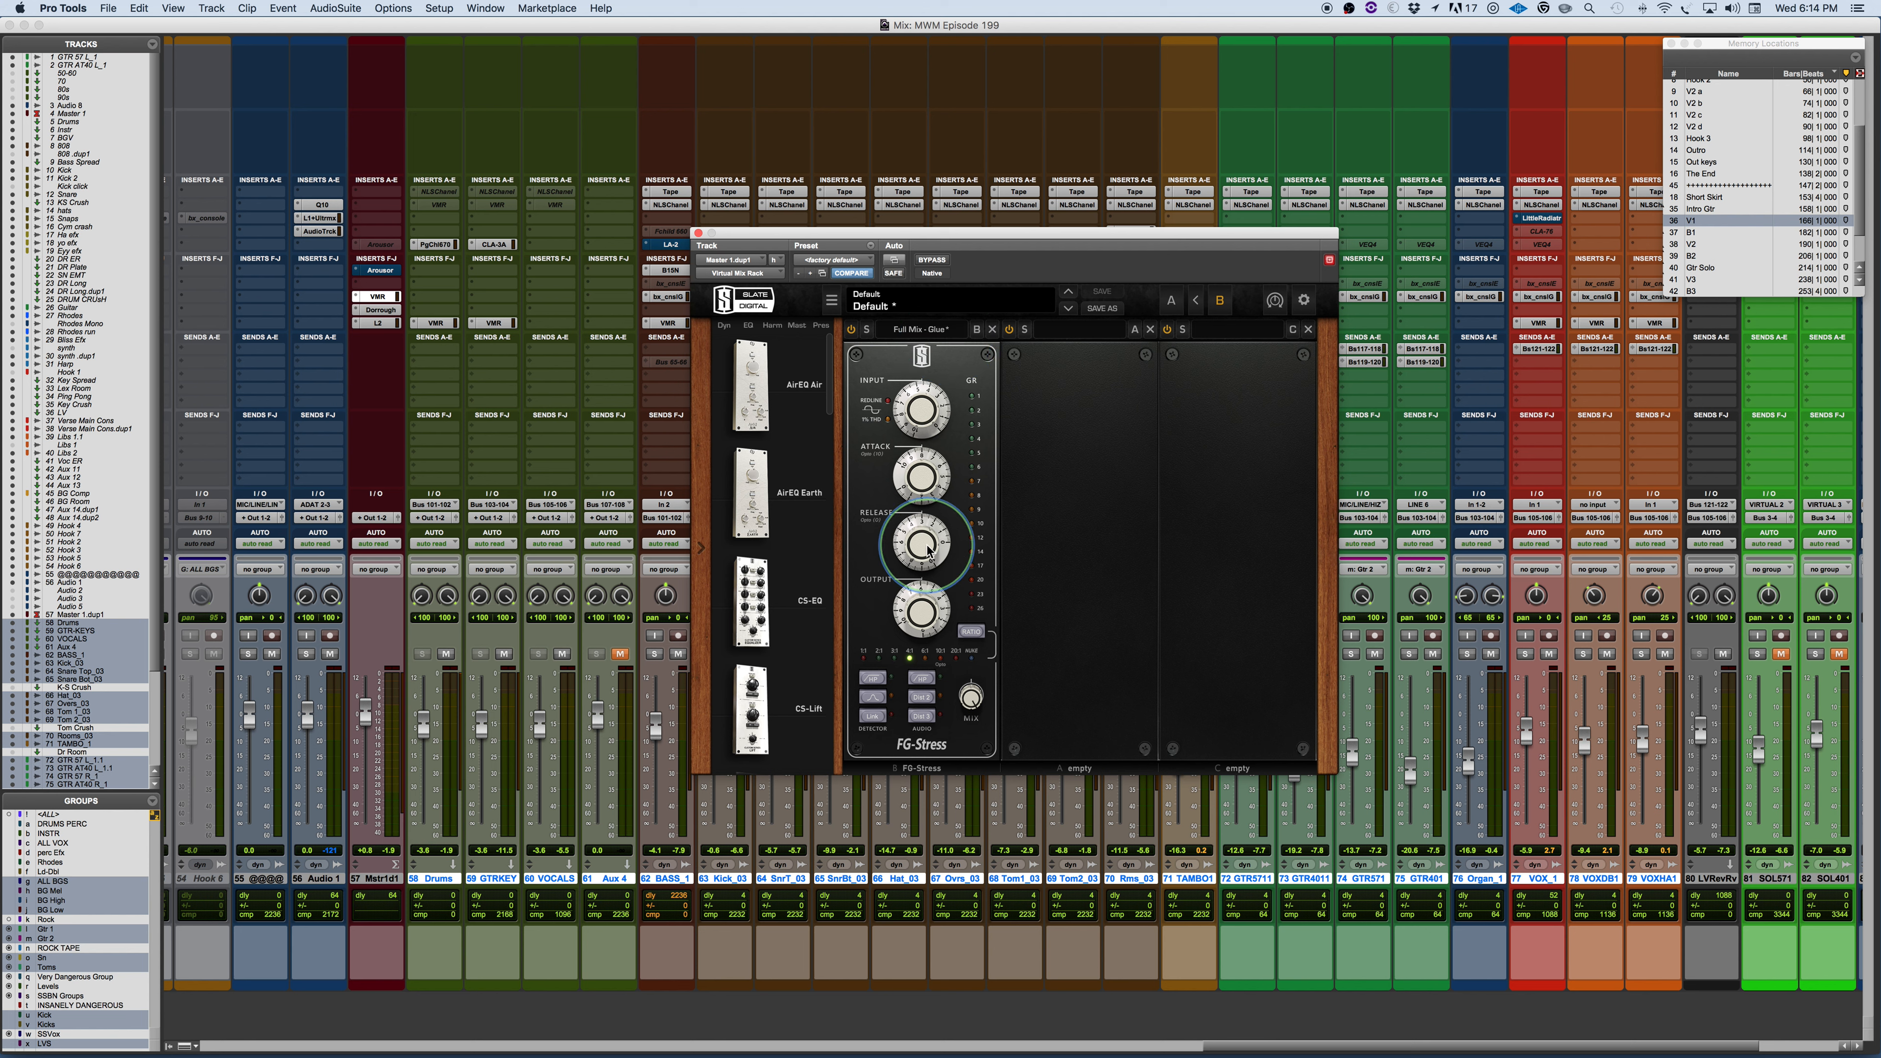
pyautogui.moveTo(939, 560)
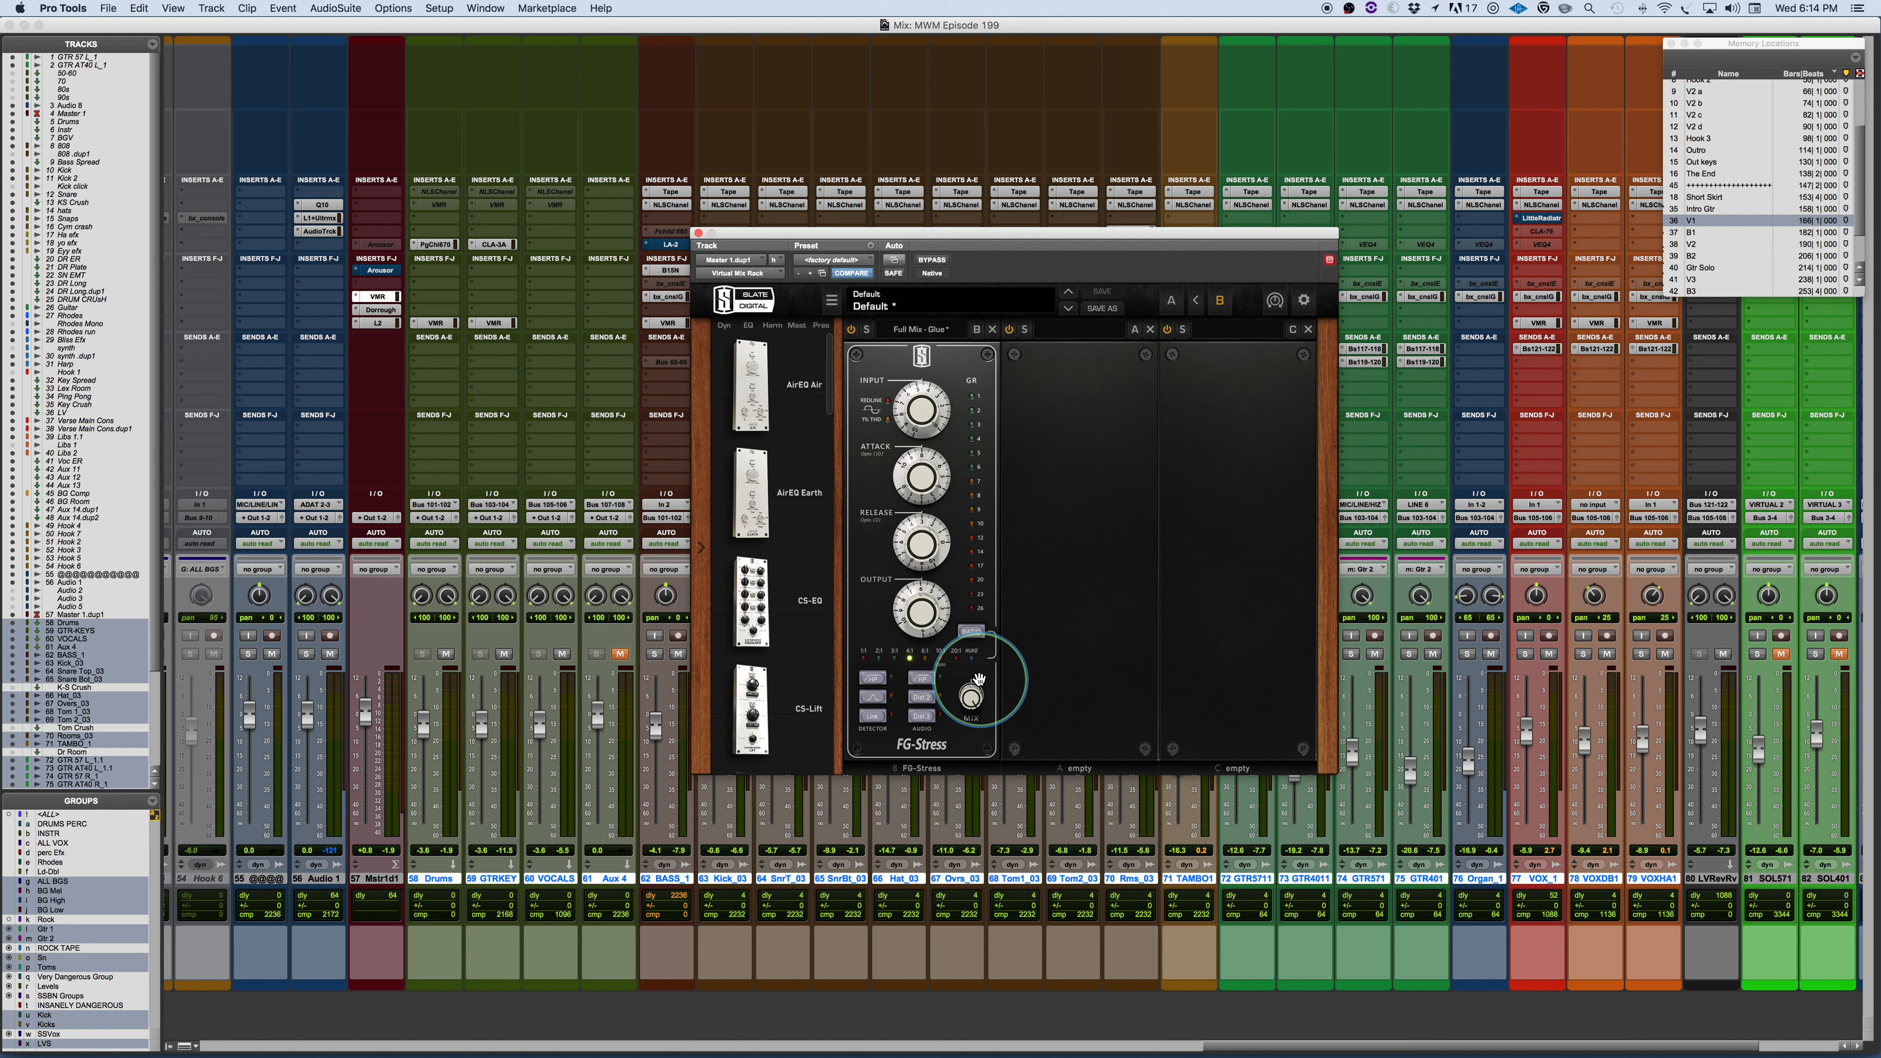
pyautogui.press('super+Tab')
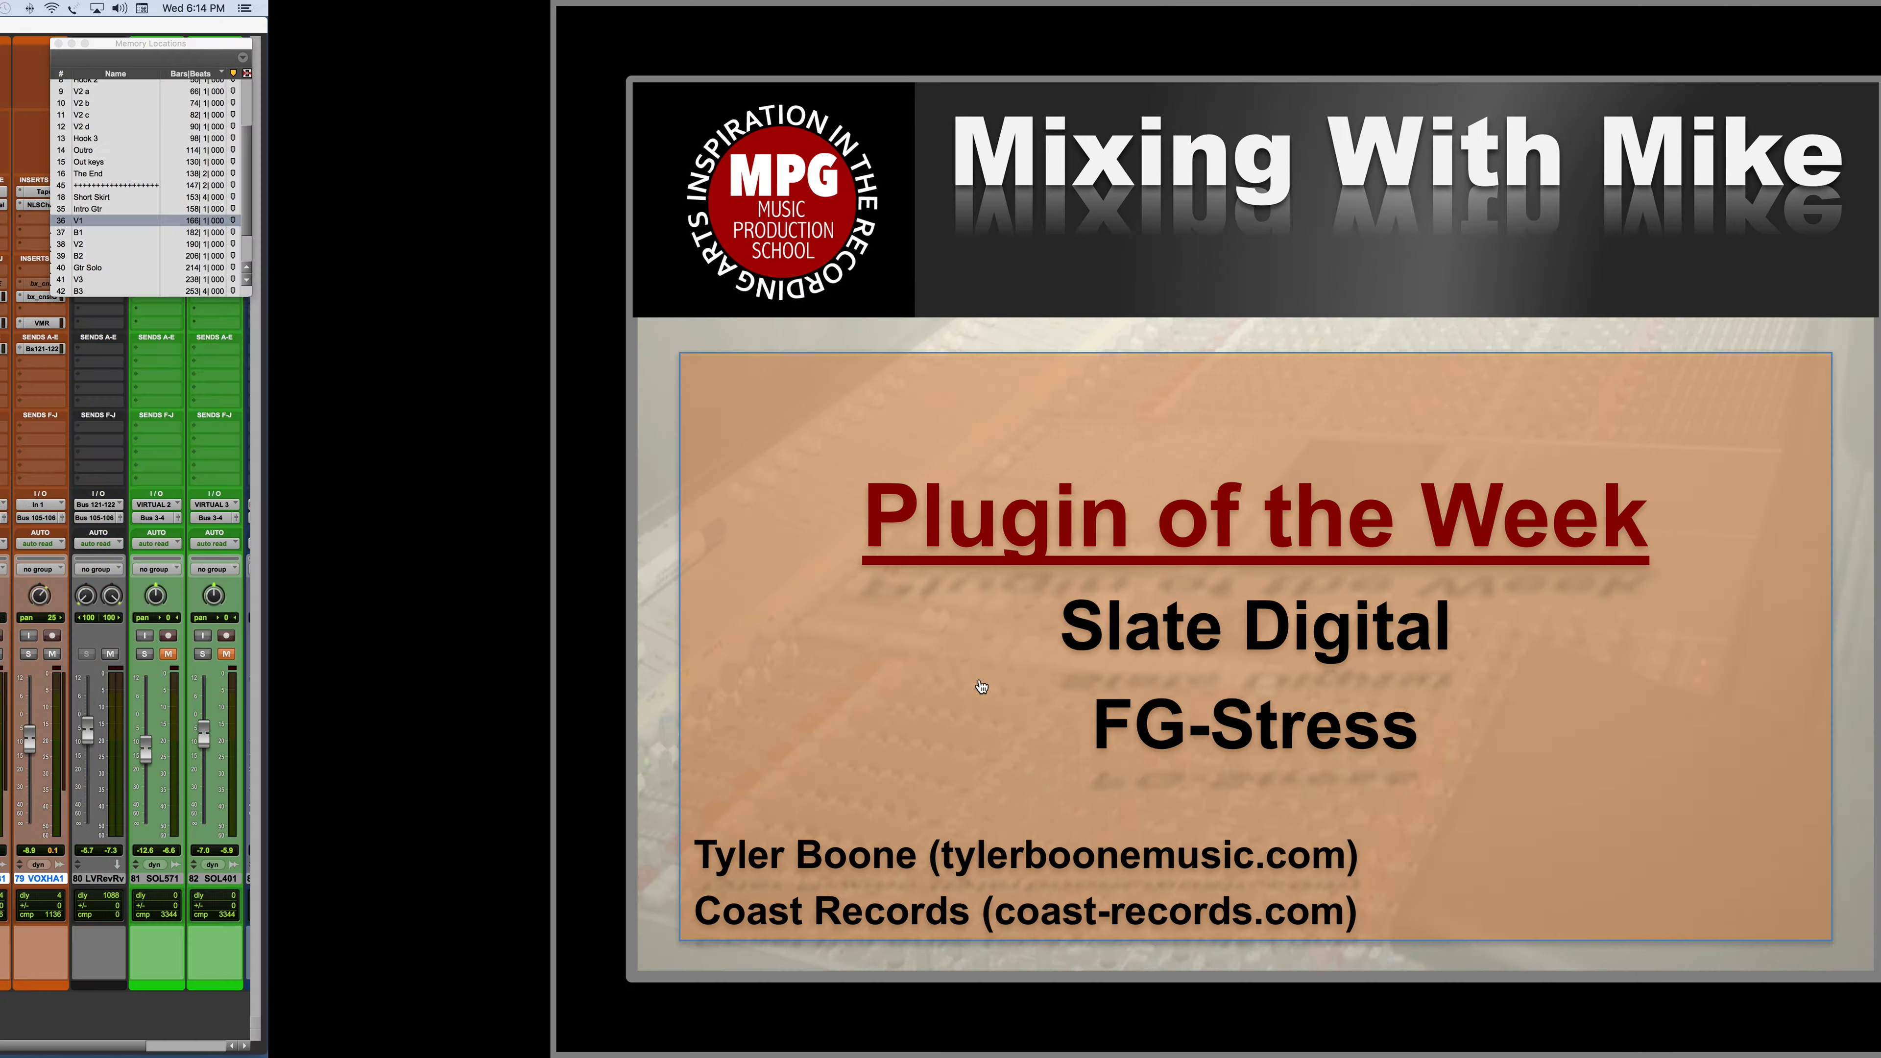